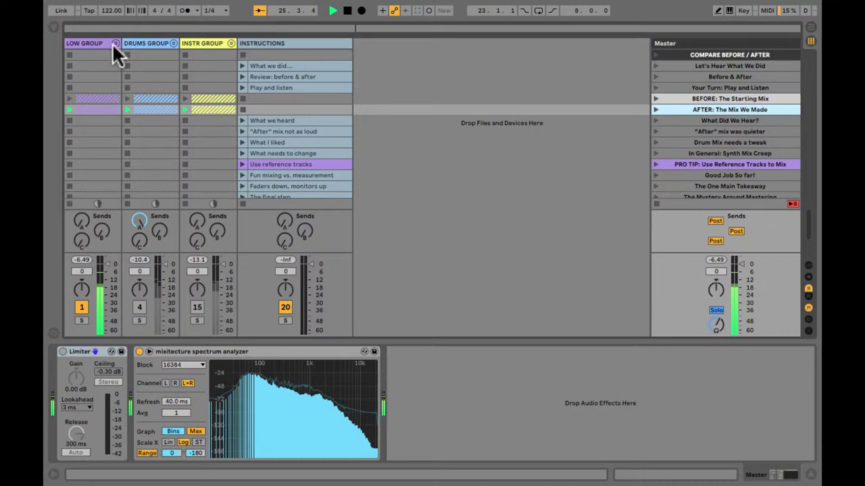
Unfold the LOW GROUP and collapse the channel strip rack on its Kick track.
click(114, 43)
click(150, 47)
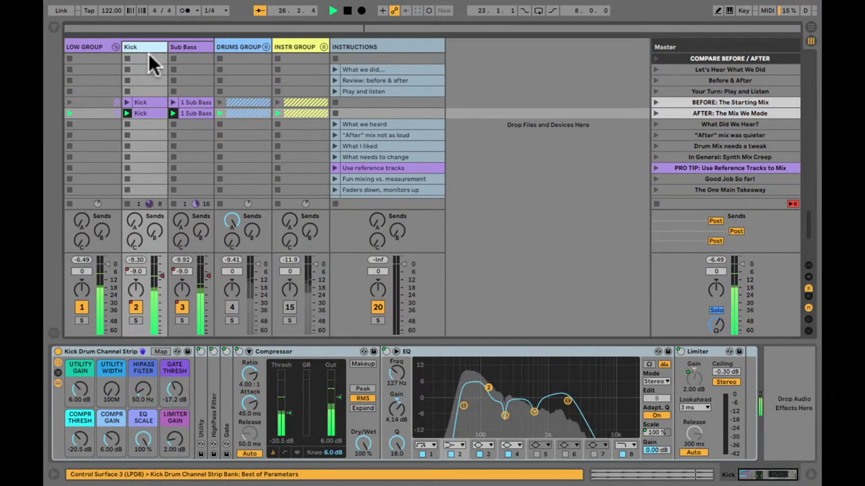
double_click(86, 350)
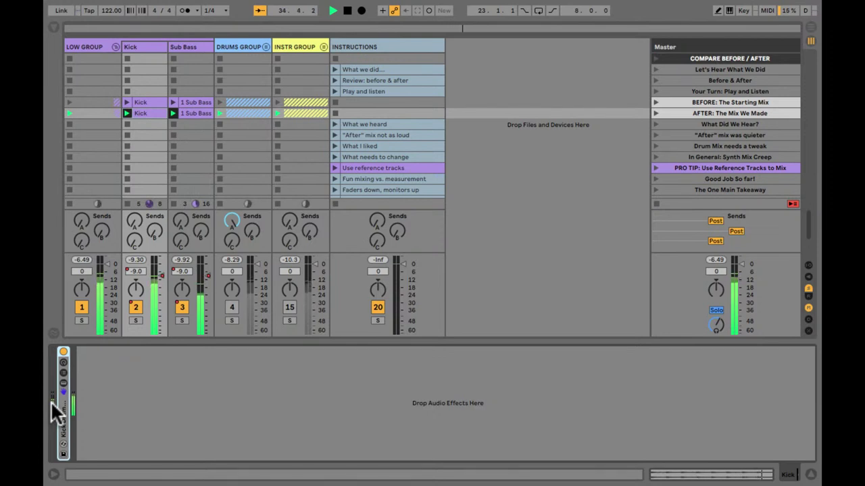
Mute the Sub Bass and Kick tracks inside the LOW GROUP.
click(180, 306)
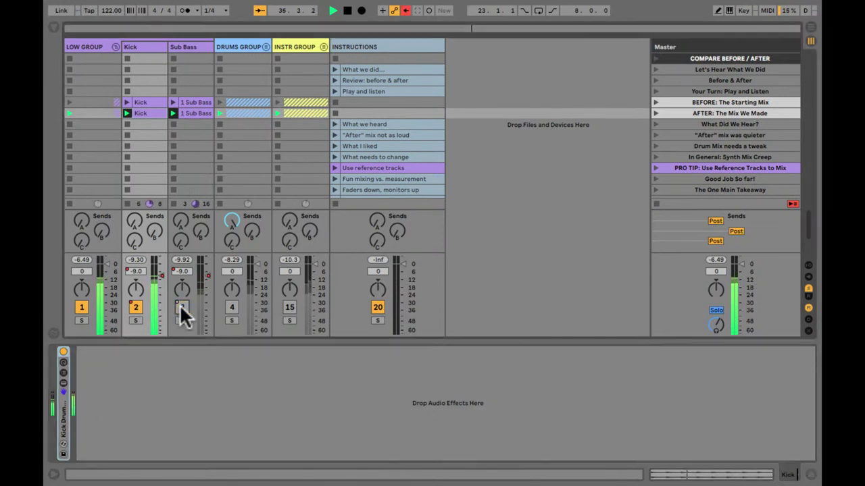
click(134, 307)
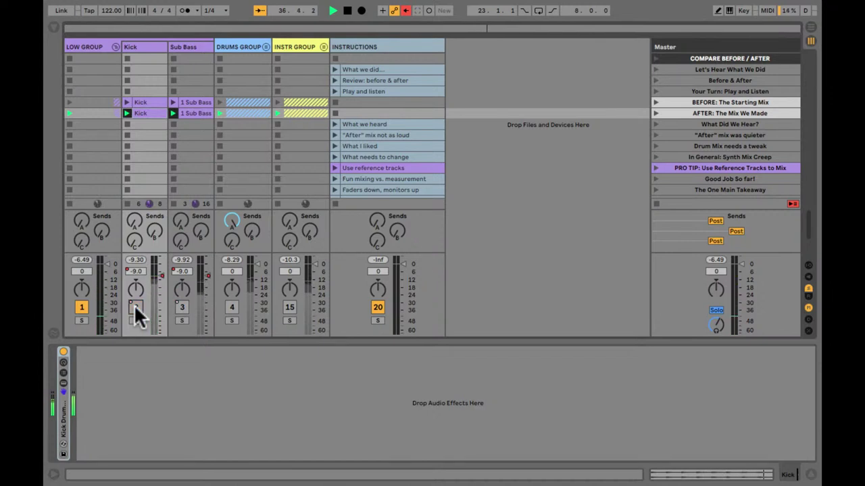
Select the Kick track and expand its channel strip rack to view the Compressor, EQ and Limiter.
click(147, 49)
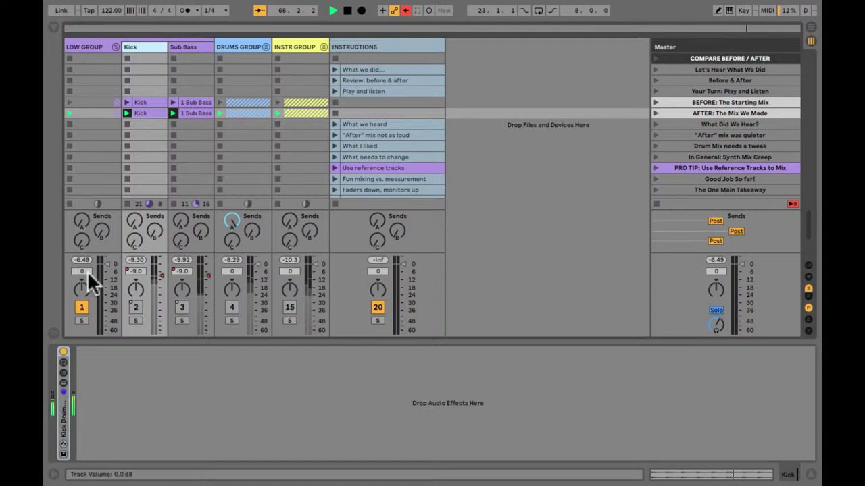
double_click(61, 402)
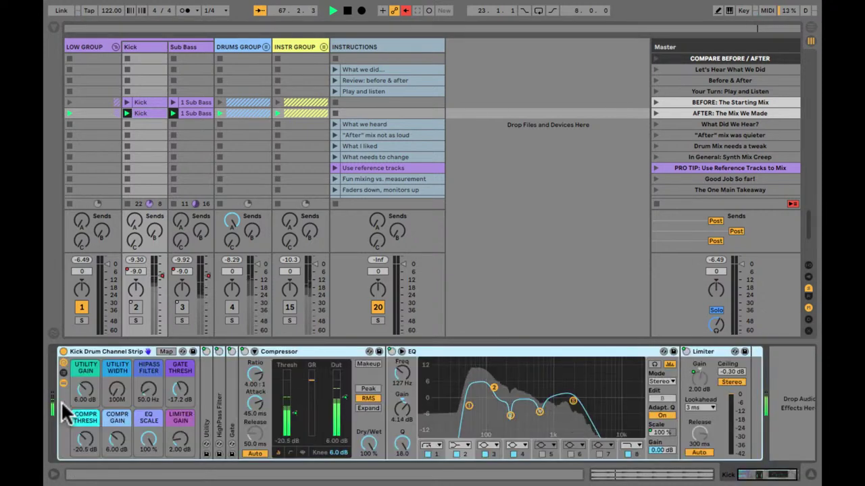
scroll(301, 388, right, 1)
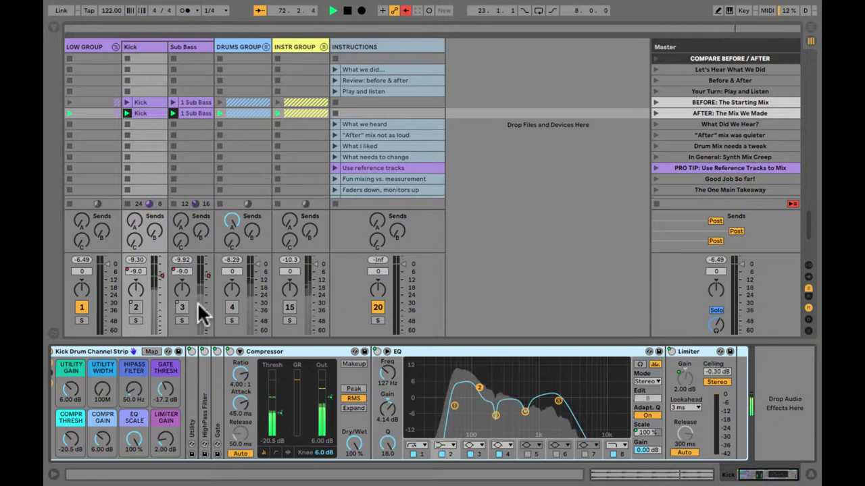
Reactivate the Kick and Sub Bass tracks and re-enable the overridden automation.
click(135, 308)
click(182, 307)
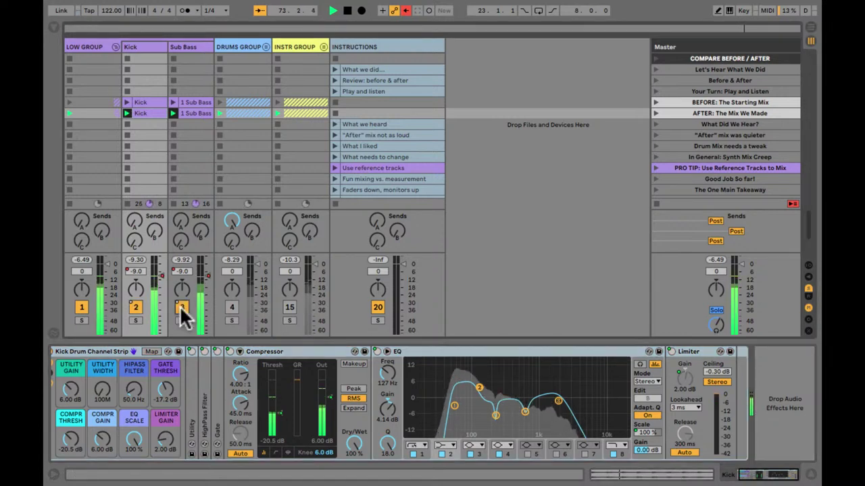
click(405, 11)
Collapse the Kick Drum Channel Strip rack and fold the LOW GROUP.
click(110, 351)
key(Delete)
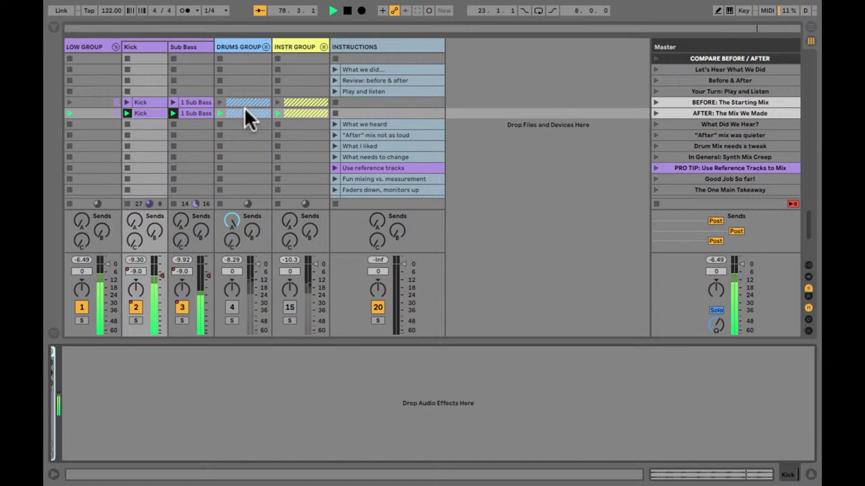
click(115, 46)
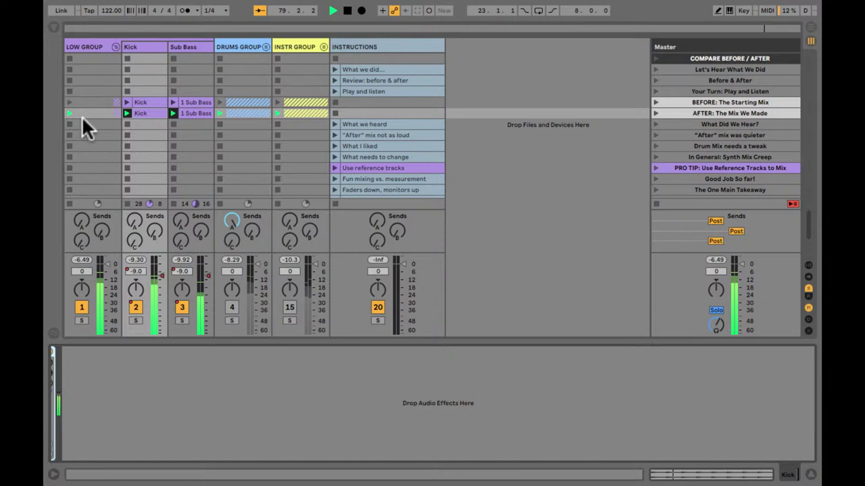
Activate the DRUMS GROUP in place of the LOW GROUP and lower its reverb send A to -inf dB.
drag(83, 258, 85, 261)
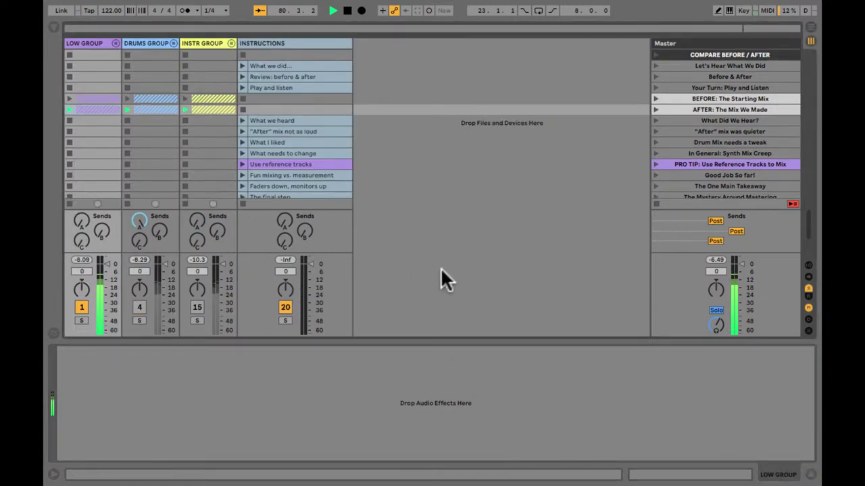
key(ctrl+z)
click(139, 312)
click(81, 309)
drag(135, 215, 136, 220)
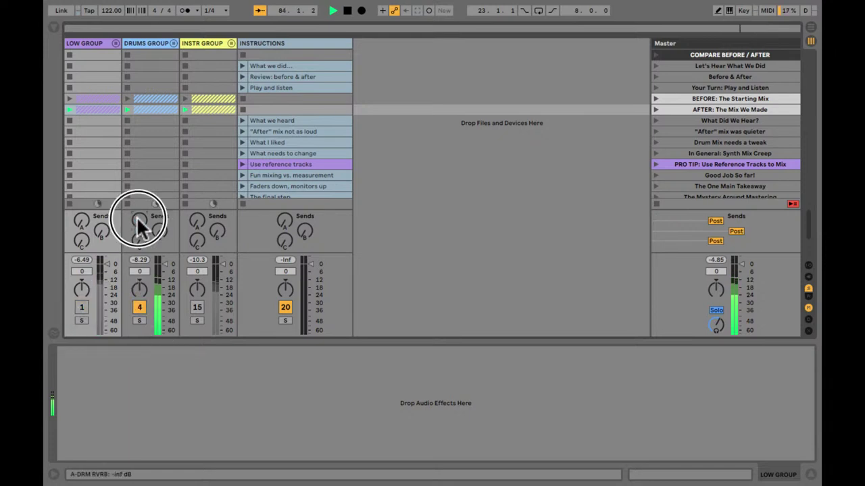
Unfold the DRUMS GROUP to view its tracks and show the return tracks.
click(174, 43)
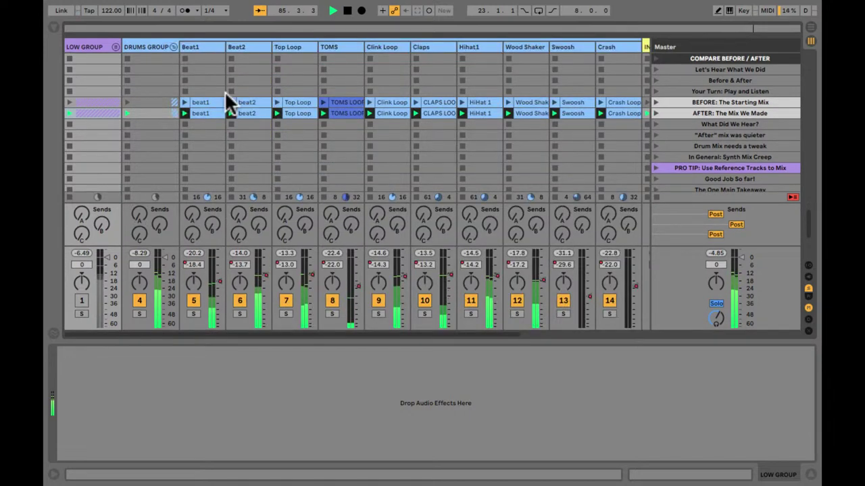
scroll(225, 90, right, 1)
scroll(225, 90, up, 1)
scroll(225, 90, right, 1)
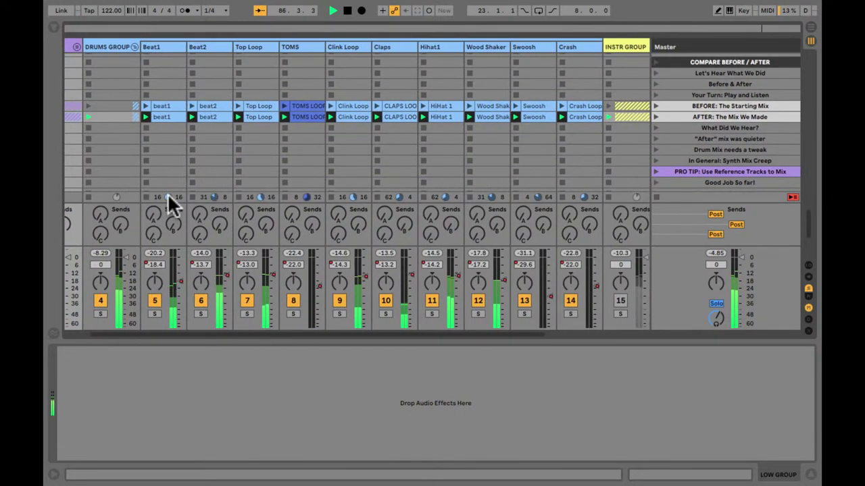
key(ctrl+alt+r)
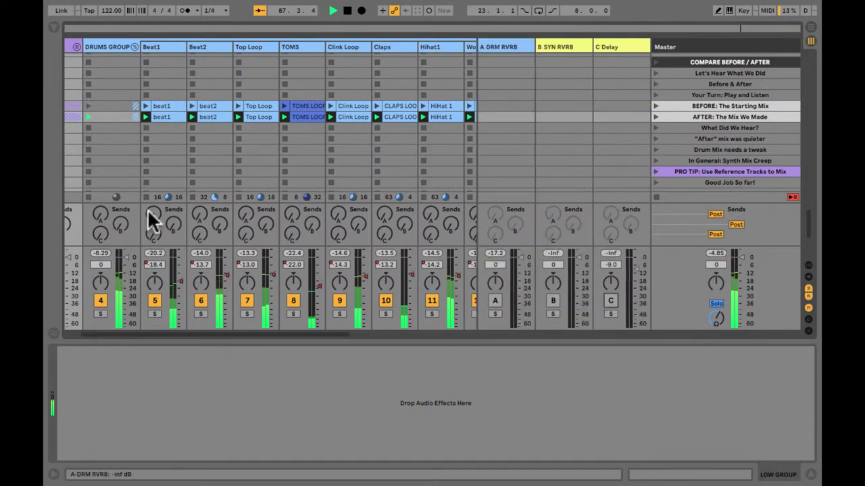
Select the Beat1 track in the unfolded DRUMS GROUP and collapse its channel strip rack.
click(134, 46)
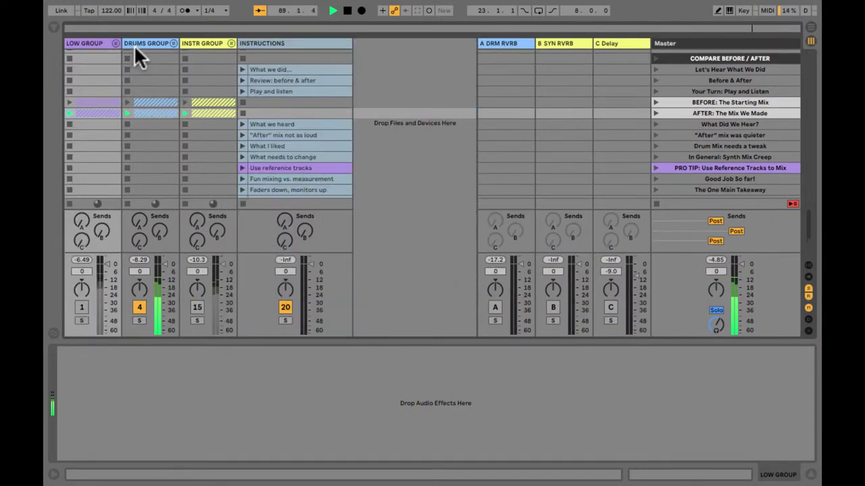
click(171, 46)
click(191, 43)
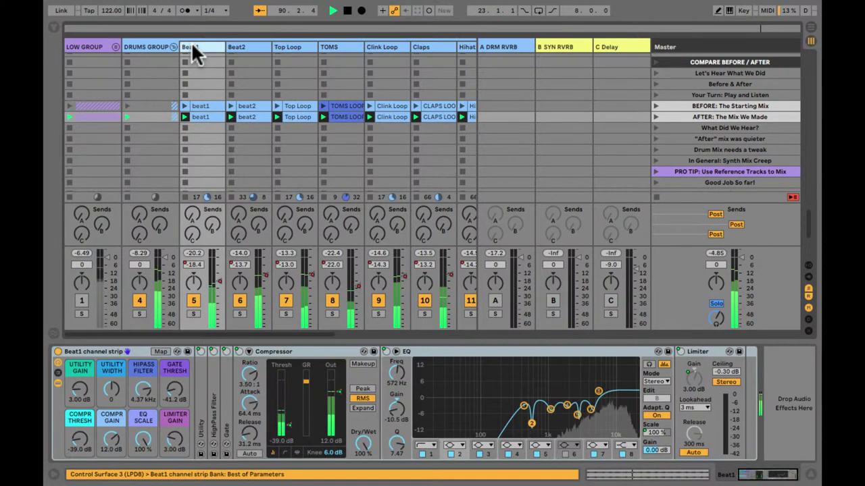
double_click(91, 351)
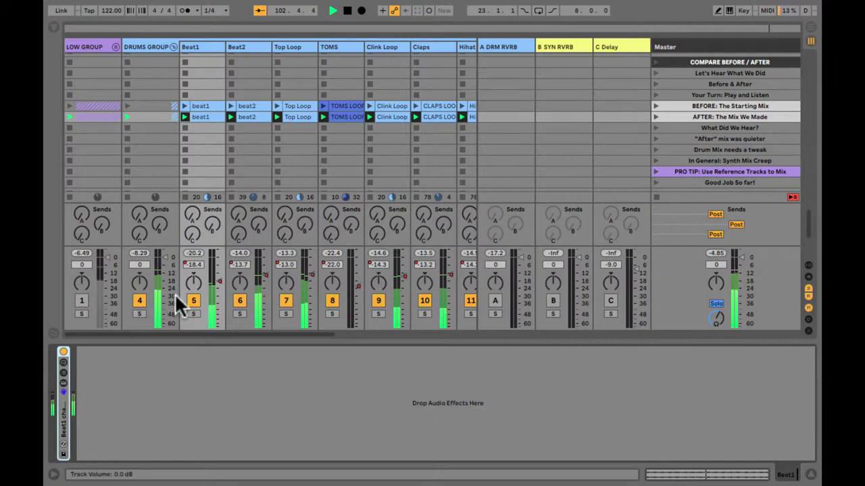
Fold and mute the DRUMS GROUP, and activate and unfold the INSTR GROUP.
click(173, 45)
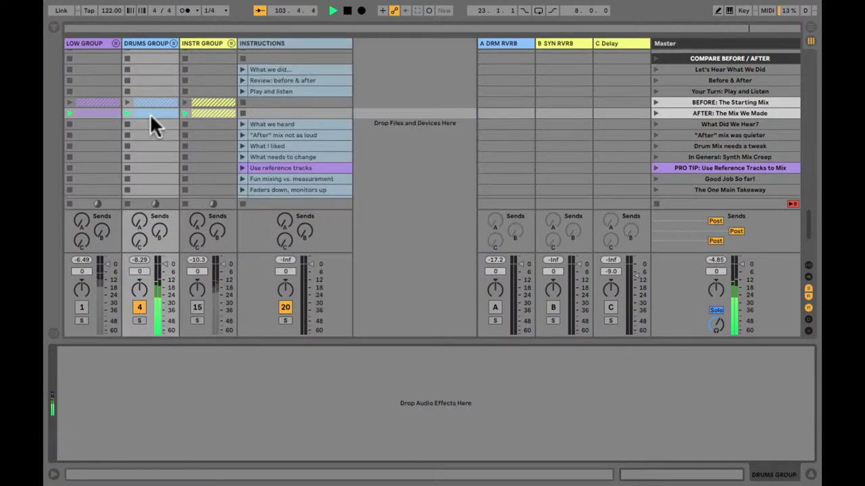
click(137, 307)
click(197, 307)
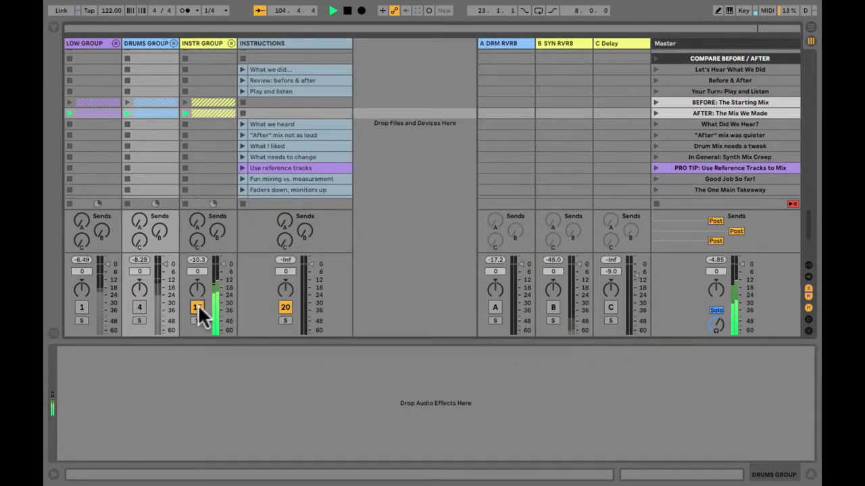
click(231, 42)
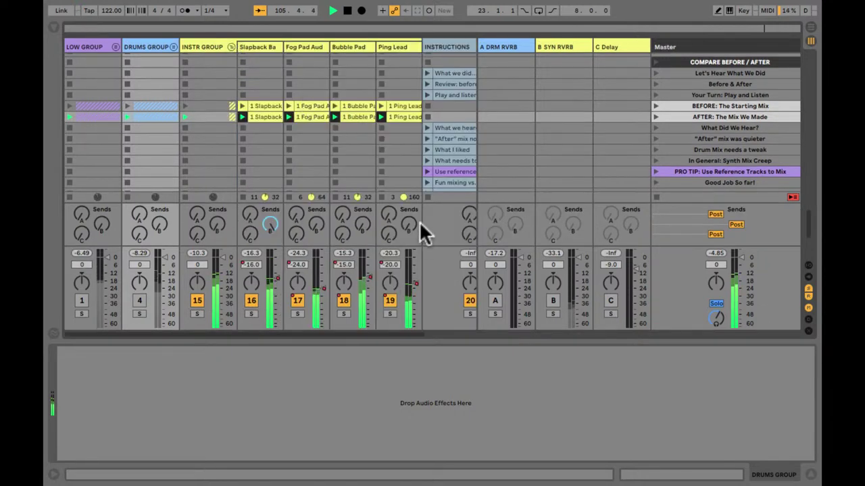
Mute the Slapback, Bubble Pad, Fog Pad and Ping Lead tracks one by one while listening to the rest.
click(251, 301)
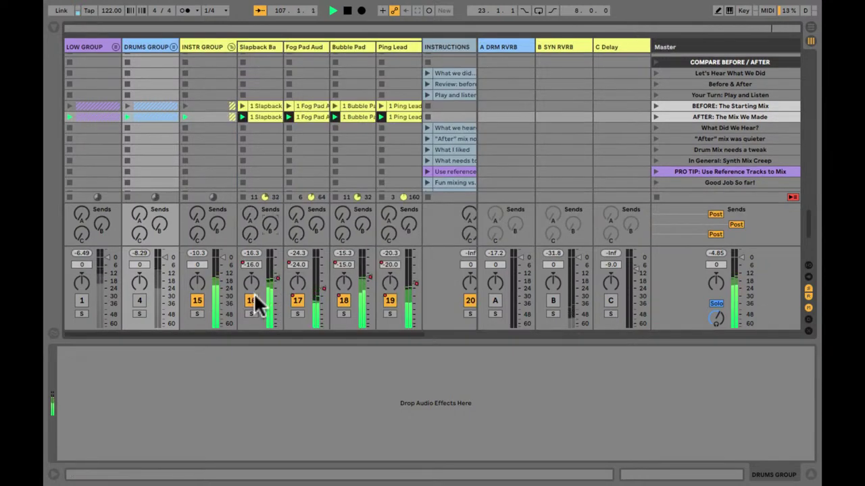
click(390, 301)
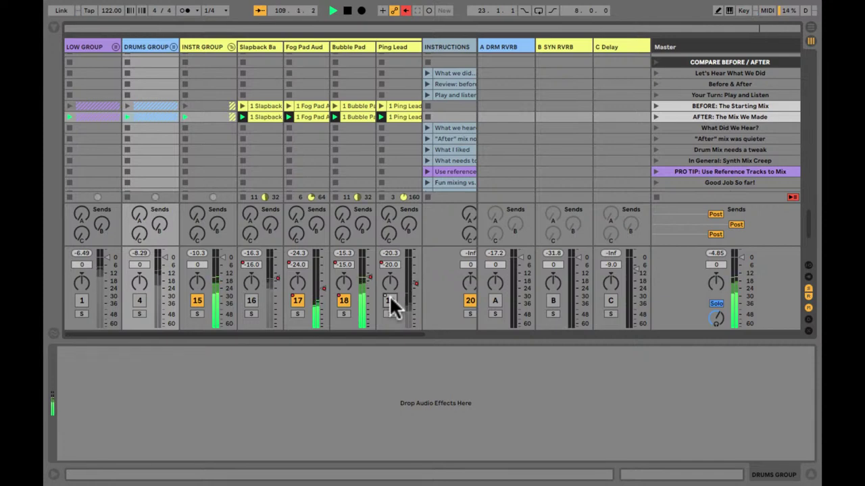
click(389, 301)
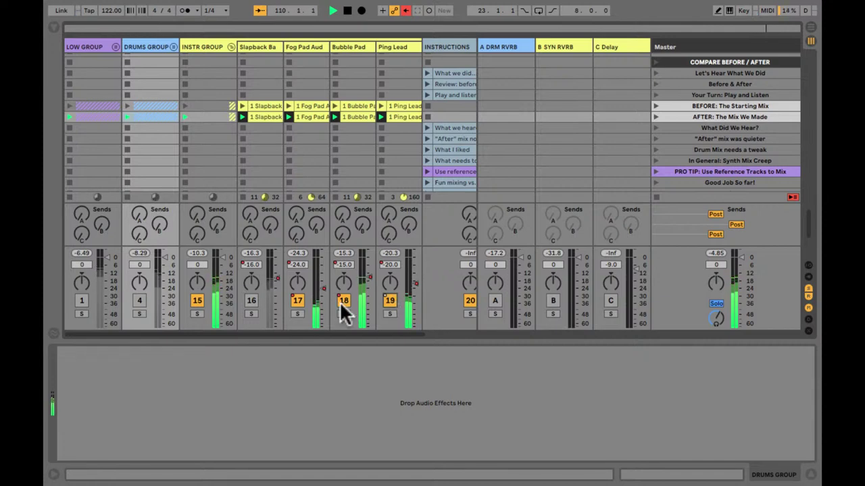
click(343, 301)
click(297, 301)
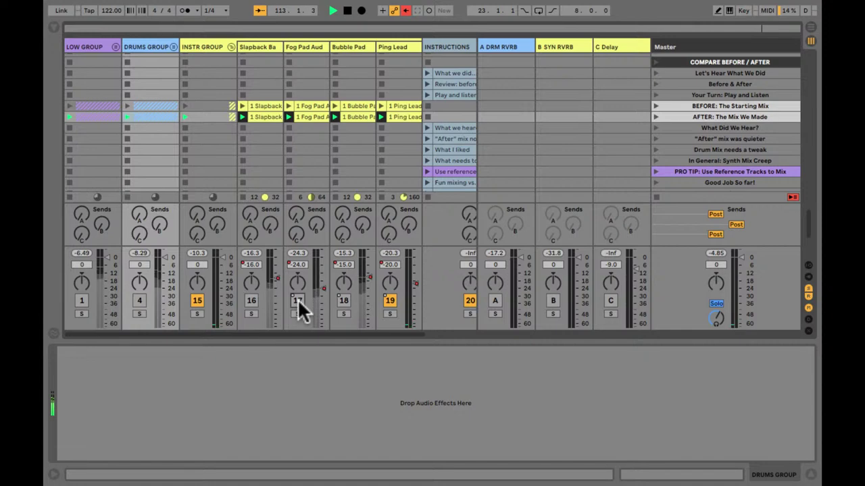
click(390, 301)
Reactivate the Slapback, Fog Pad, Bubble Pad and Ping Lead tracks in turn.
click(251, 300)
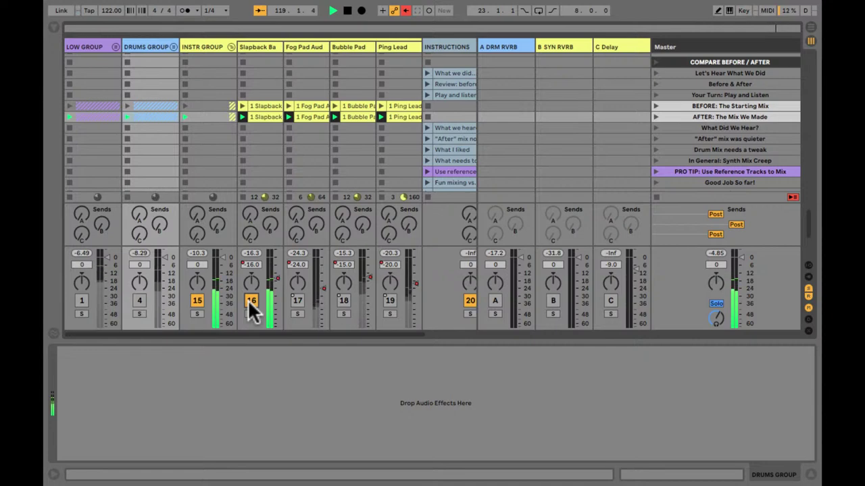
click(296, 302)
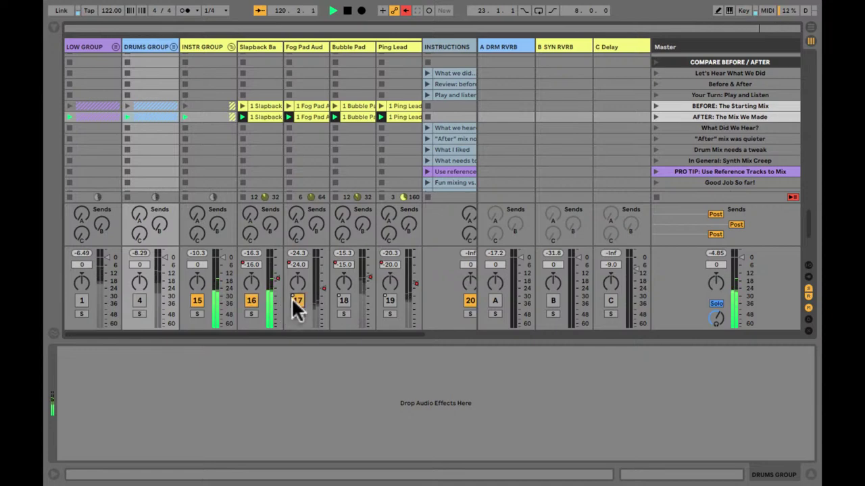
click(343, 301)
click(390, 300)
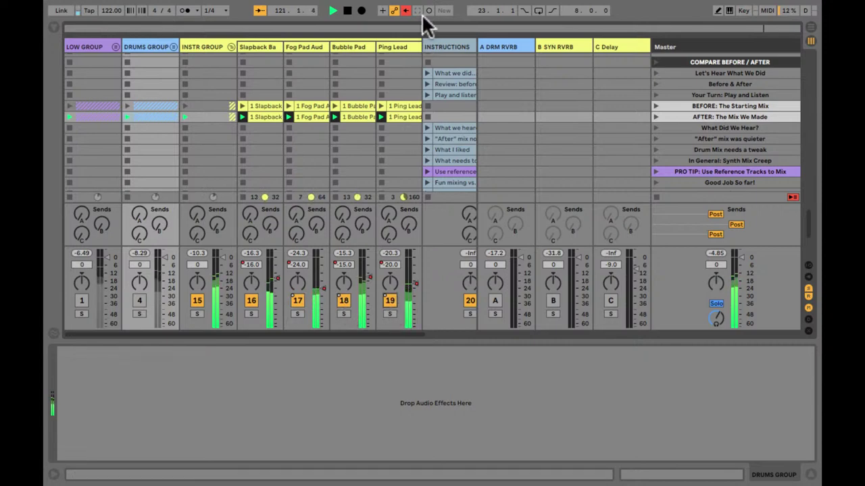
Mute the INSTR GROUP, audition the LOW and DRUMS groups together, and leave only the DRUMS GROUP active.
click(197, 301)
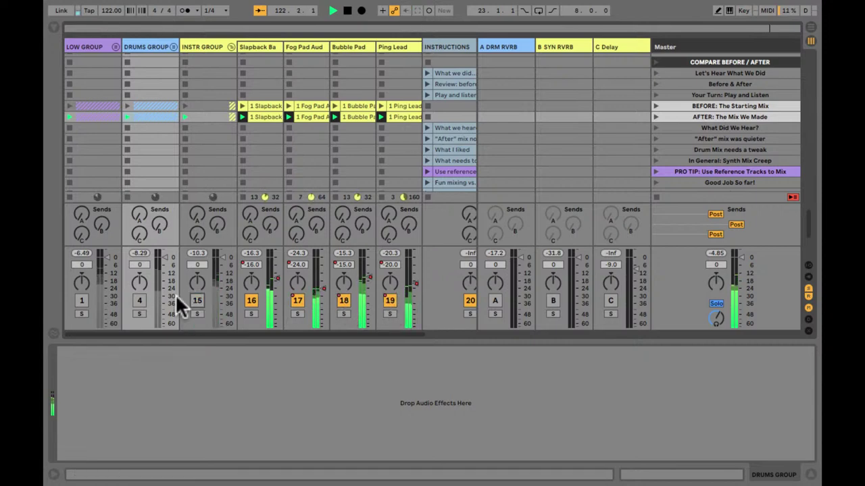
click(81, 301)
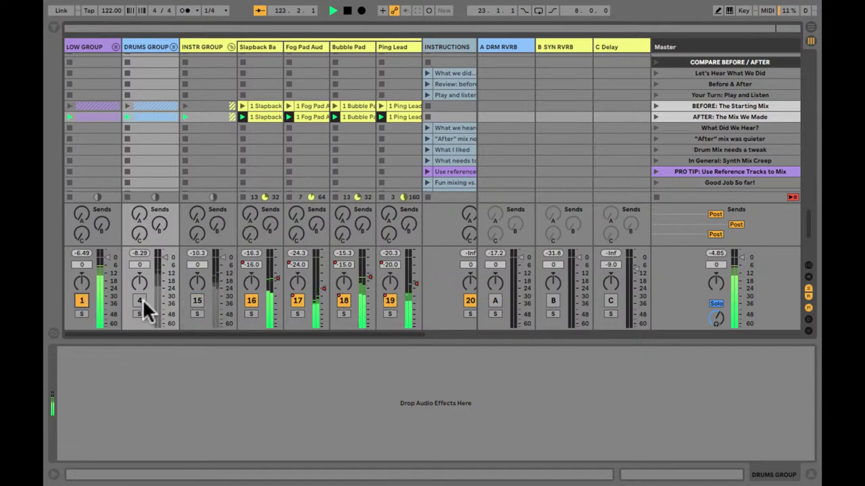
click(140, 302)
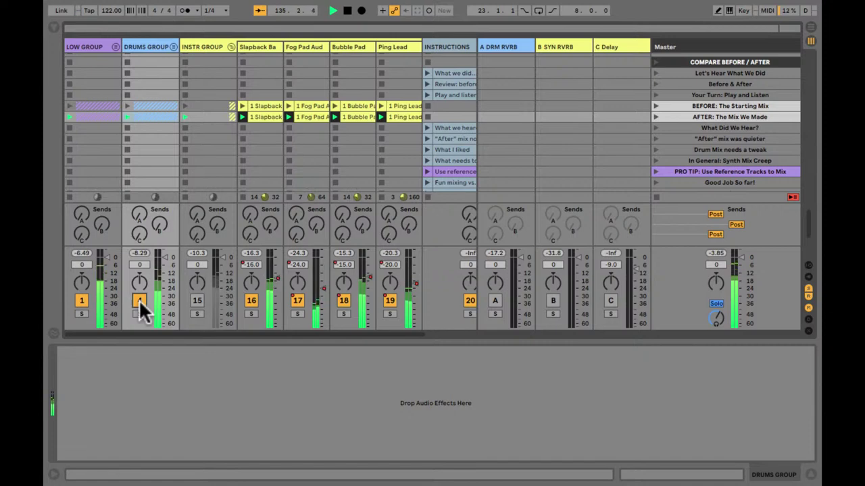
click(81, 301)
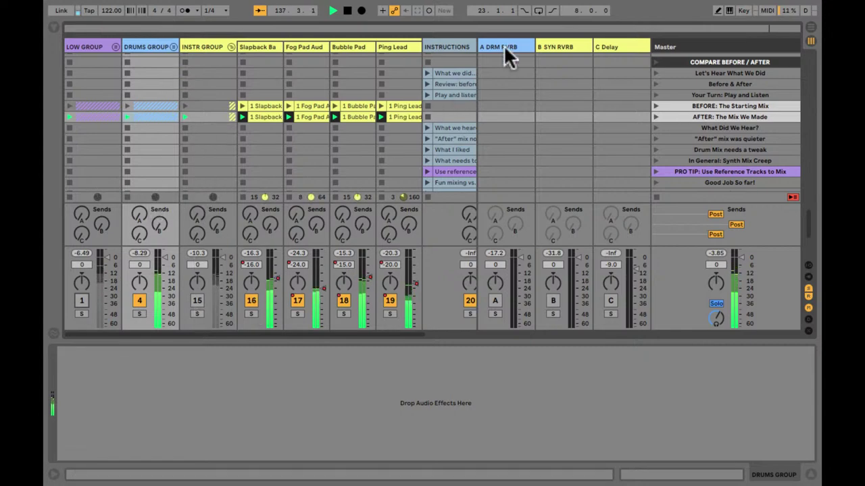
View the A DRM RVRB return's devices, unfold the DRUMS GROUP and select its Beat1 track.
click(487, 46)
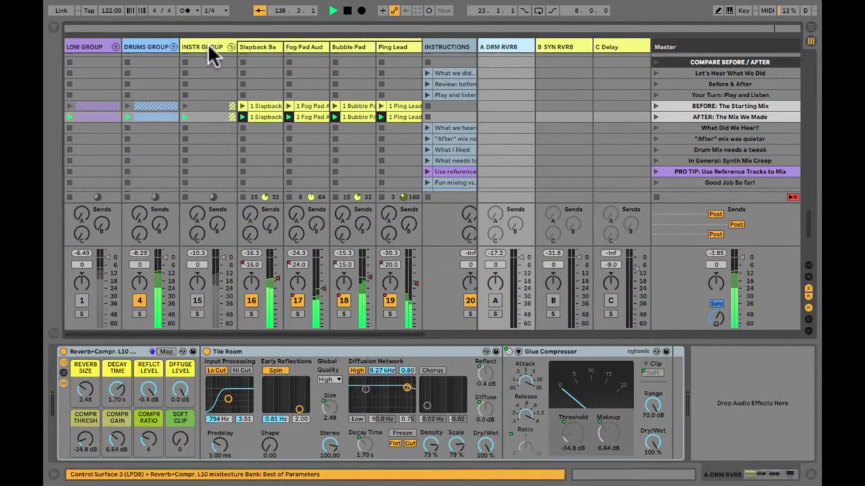
click(171, 45)
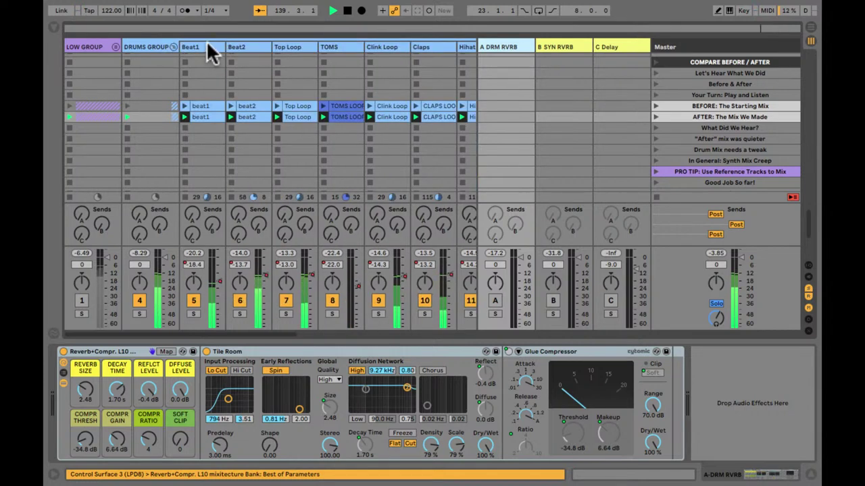
click(206, 41)
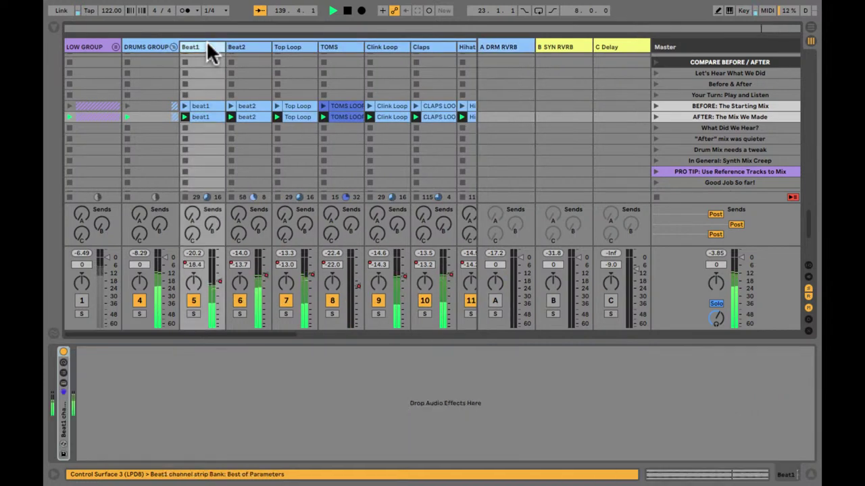
Unfold the Beat1 channel strip rack to examine its compressor, EQ and limiter, and fold it up again.
double_click(62, 403)
click(286, 423)
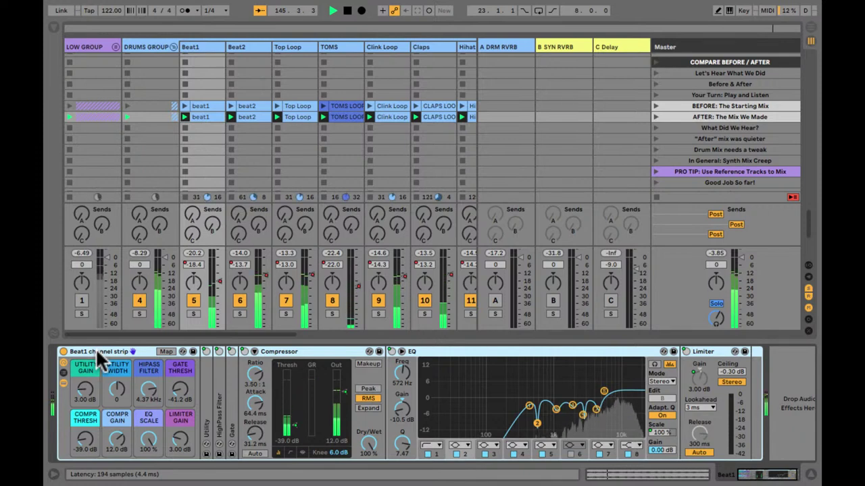
double_click(95, 351)
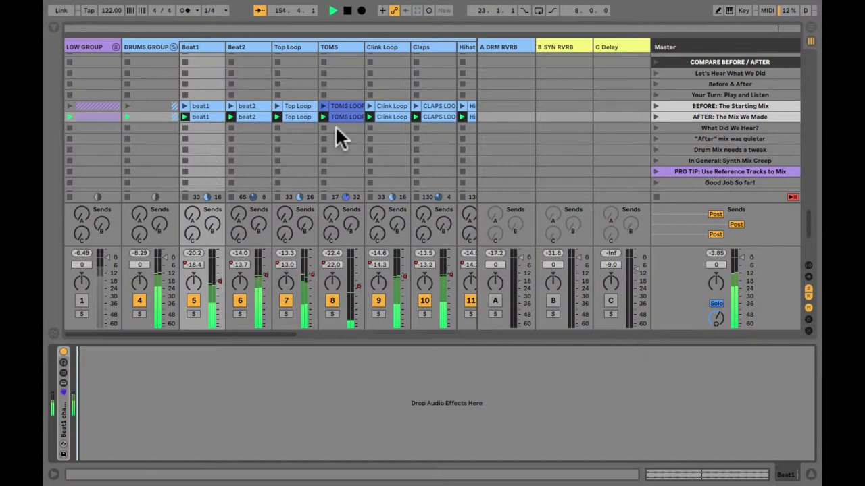
Show the devices of the A DRM RVRB return, activate the return and stop playback.
click(500, 48)
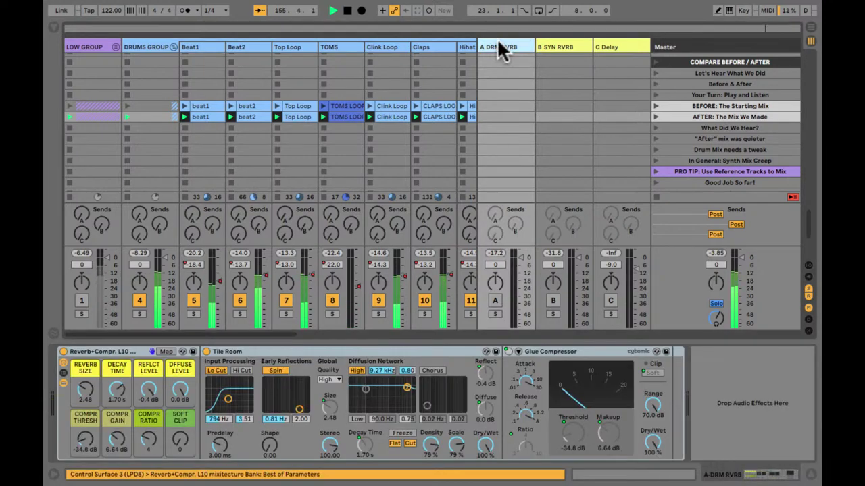
click(494, 301)
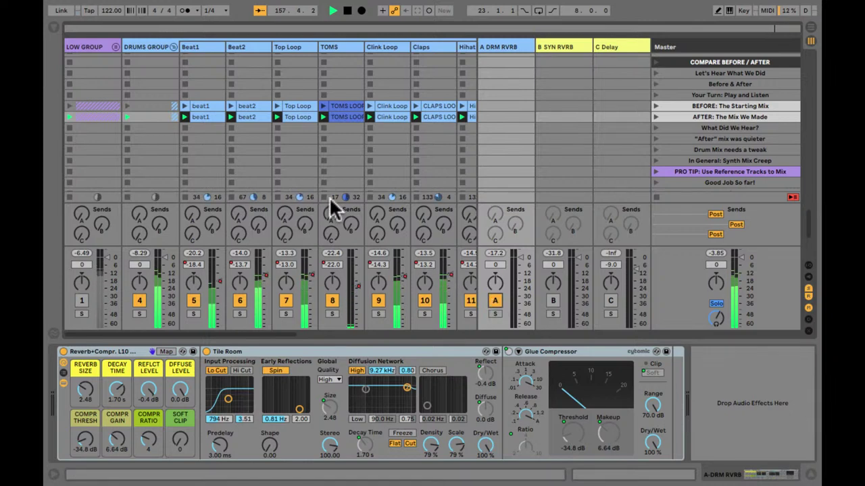
key(space)
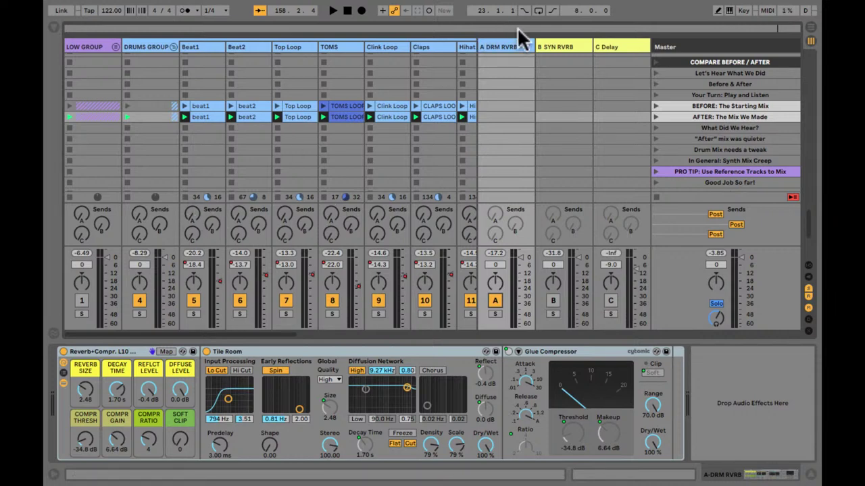
Solo the A DRM RVRB return and restart playback.
click(506, 48)
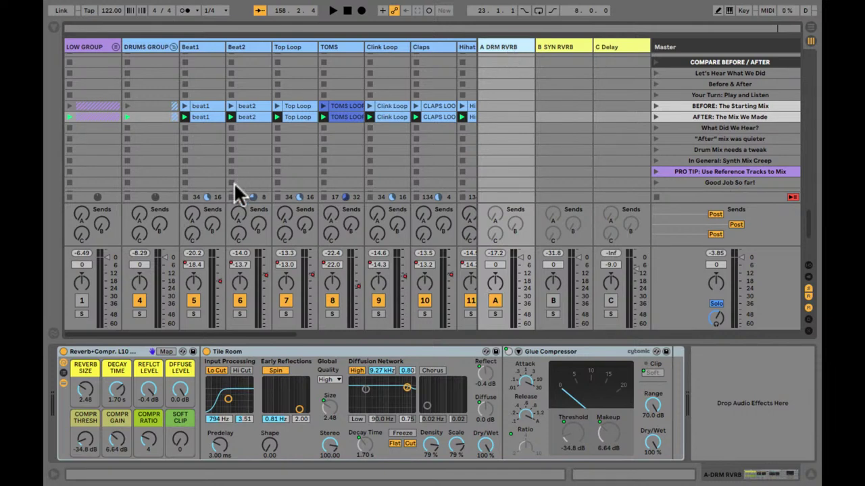
click(496, 314)
key(space)
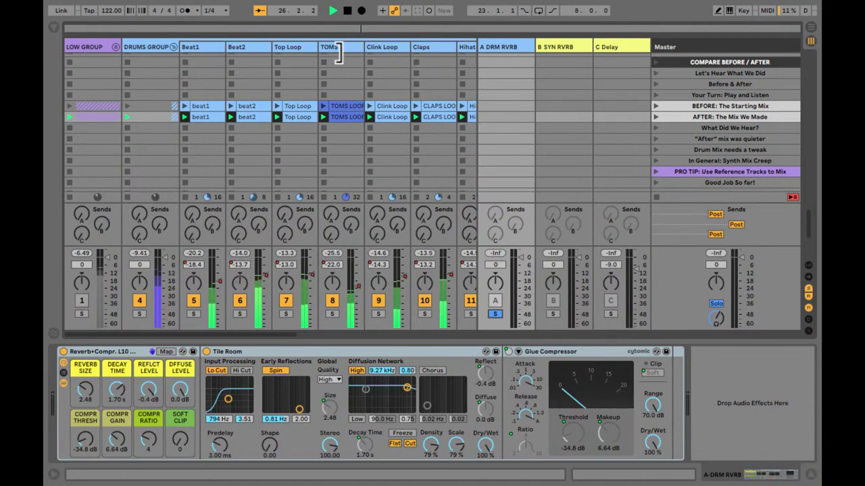
Inspect the Claps channel strip, return to the A DRM RVRB devices, and raise the Claps track's send A fully.
click(421, 46)
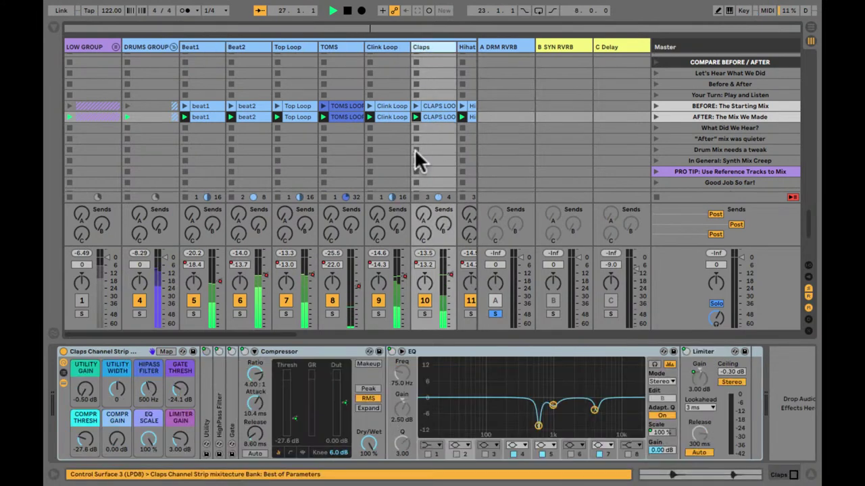
click(508, 44)
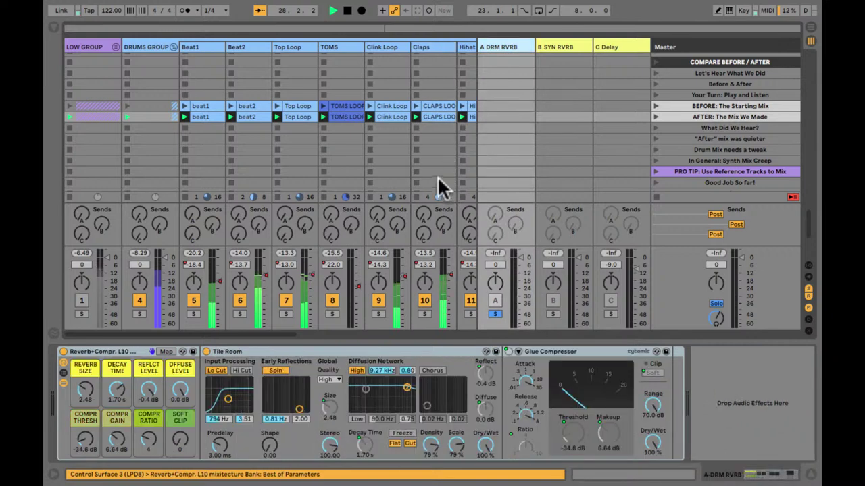
drag(424, 211, 425, 212)
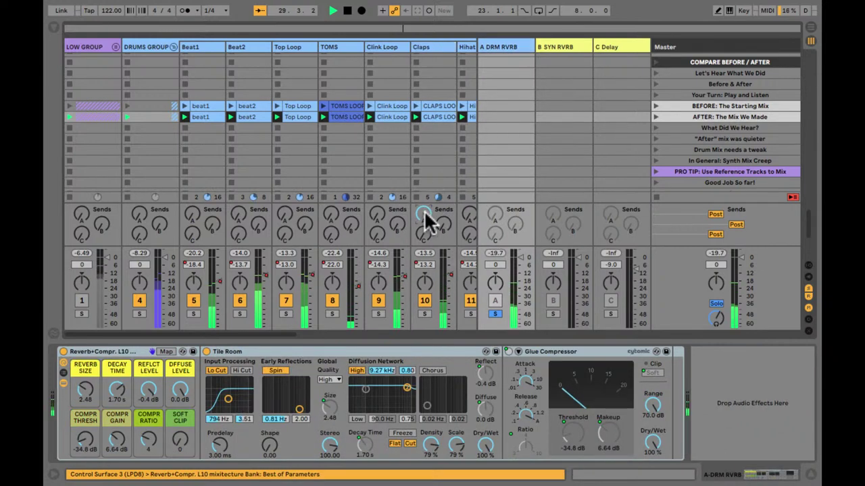
Bypass and re-enable the Reverb+Compr. rack for comparison, and reset the Claps track's send A to -inf dB.
click(63, 352)
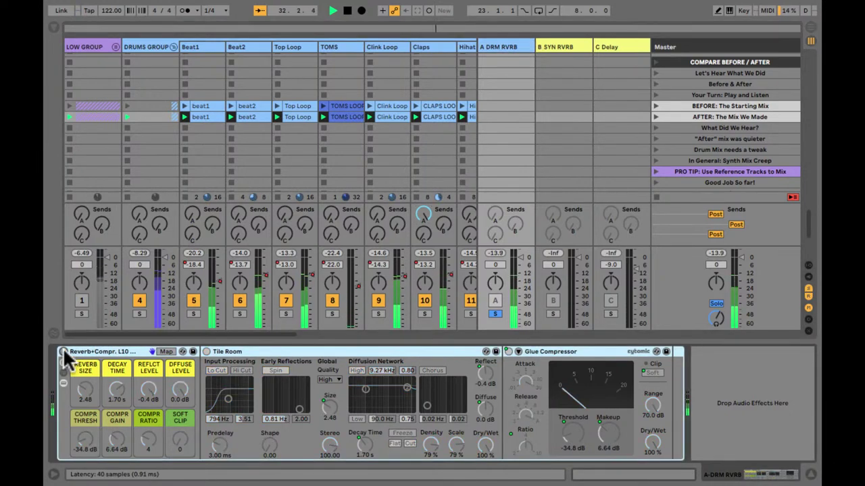
click(63, 351)
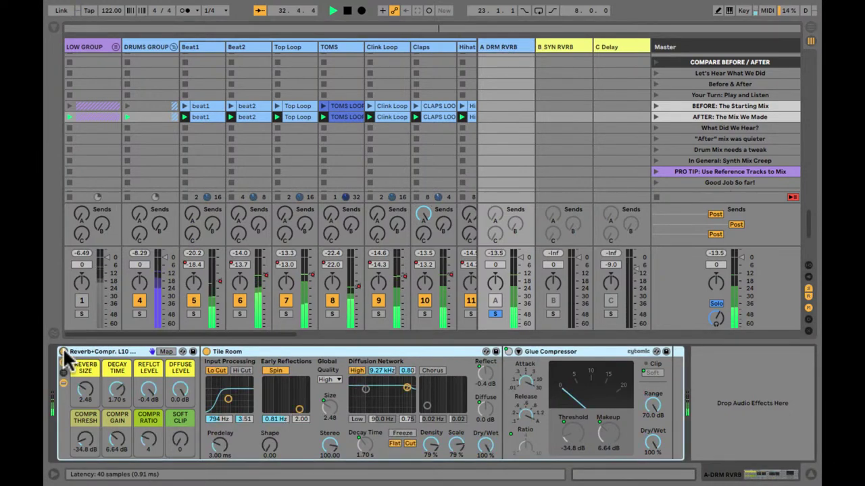
click(423, 210)
drag(423, 209, 423, 210)
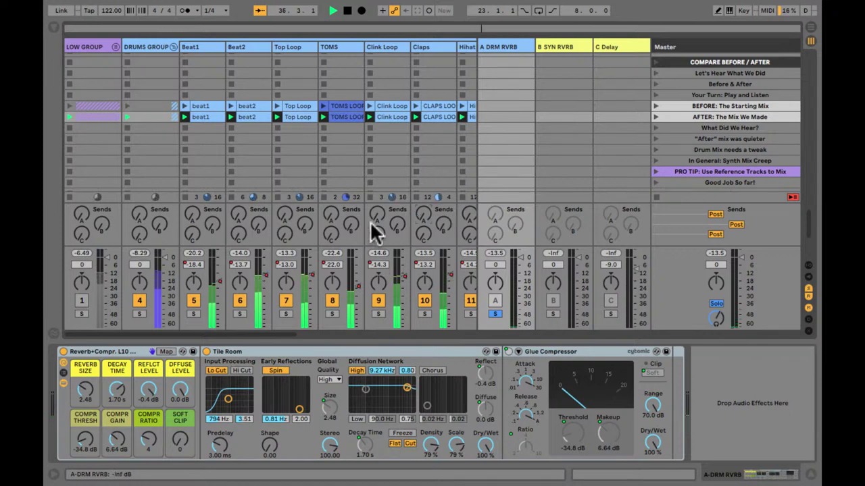
Try the TOMS track's send A at full and reset it, and raise the Clink Loop's send A fully instead.
drag(329, 212, 328, 212)
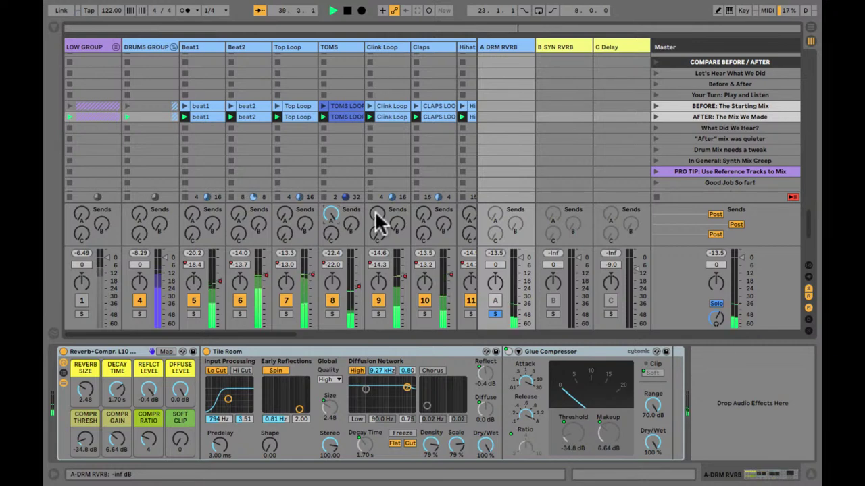
click(332, 116)
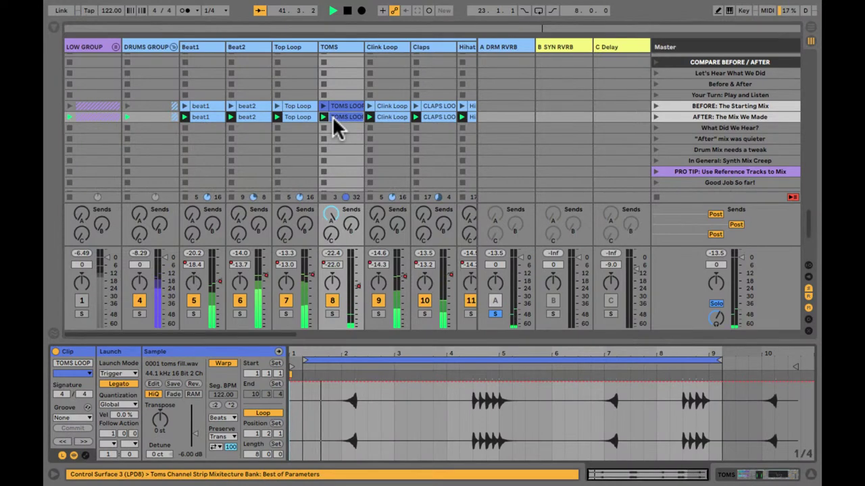
click(331, 216)
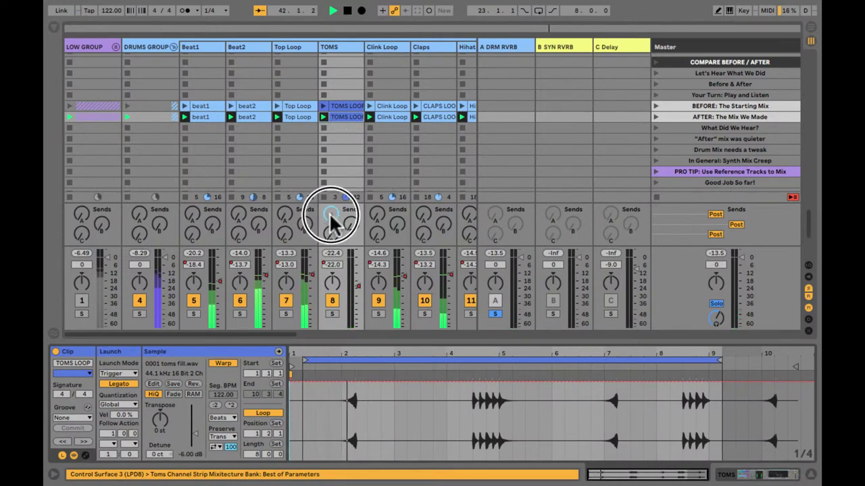
click(376, 216)
drag(376, 217, 376, 216)
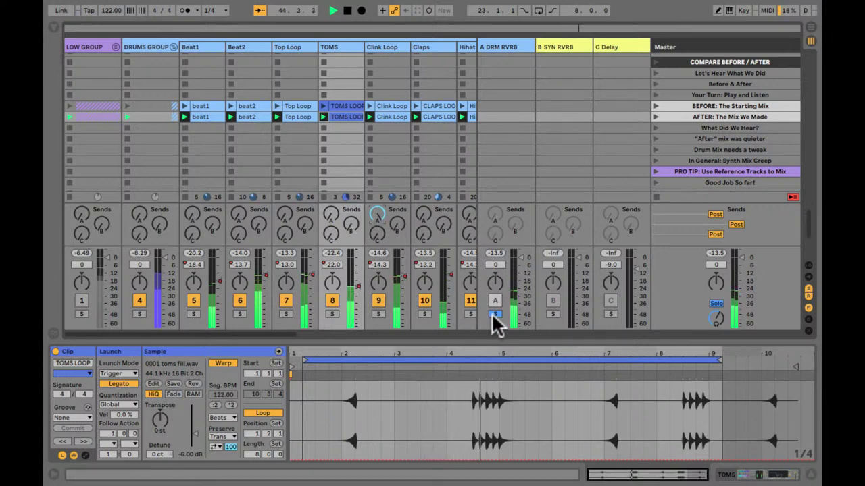
Unsolo the A DRM RVRB return, compare the soloed Clink Loop with the return active and muted, and reset its send A to -inf dB.
click(377, 314)
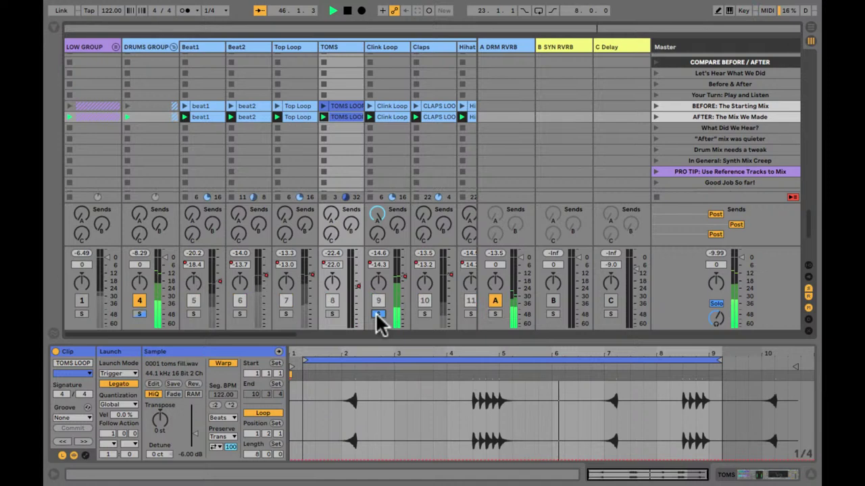
click(495, 302)
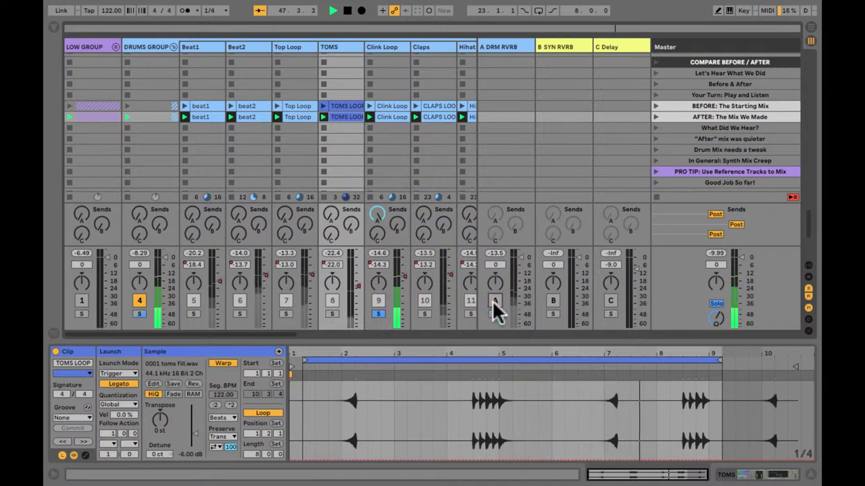
click(377, 315)
click(493, 300)
click(375, 214)
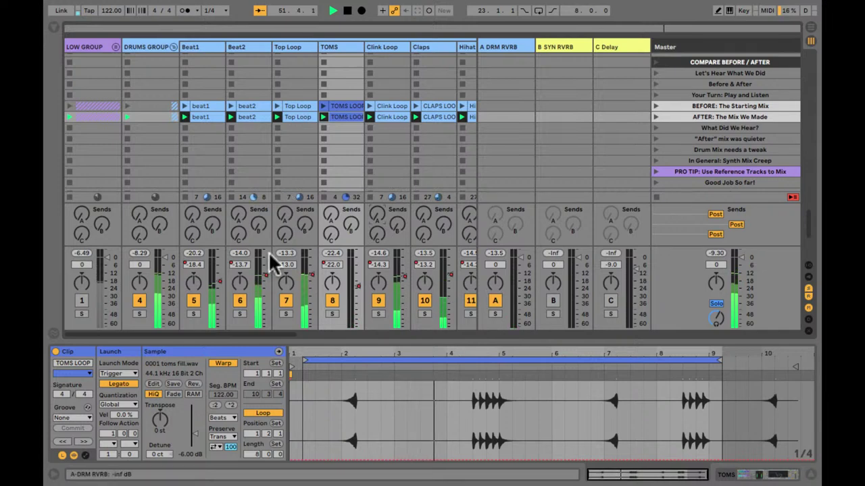
Audition the Top Loop and Beat2 tracks in solo, one after the other.
click(286, 314)
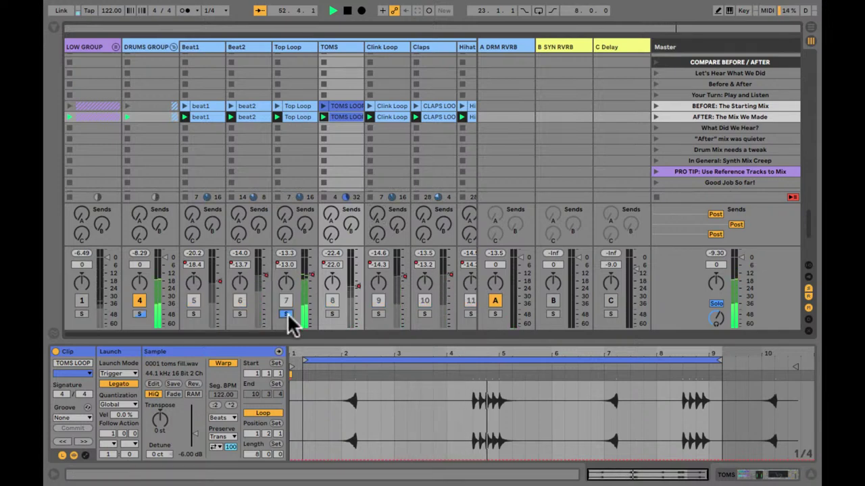
click(286, 314)
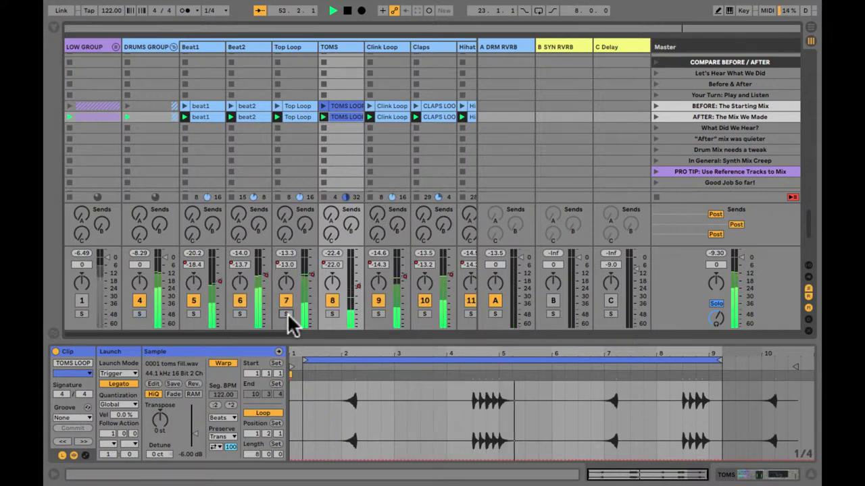
click(239, 314)
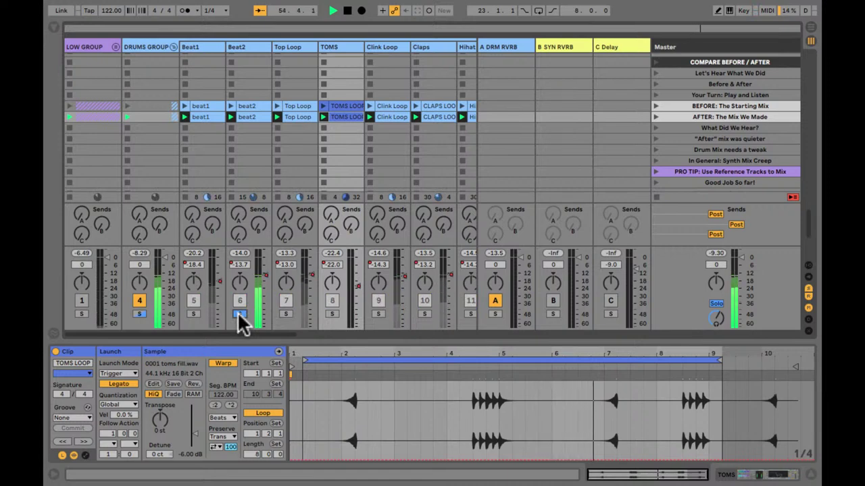
click(239, 315)
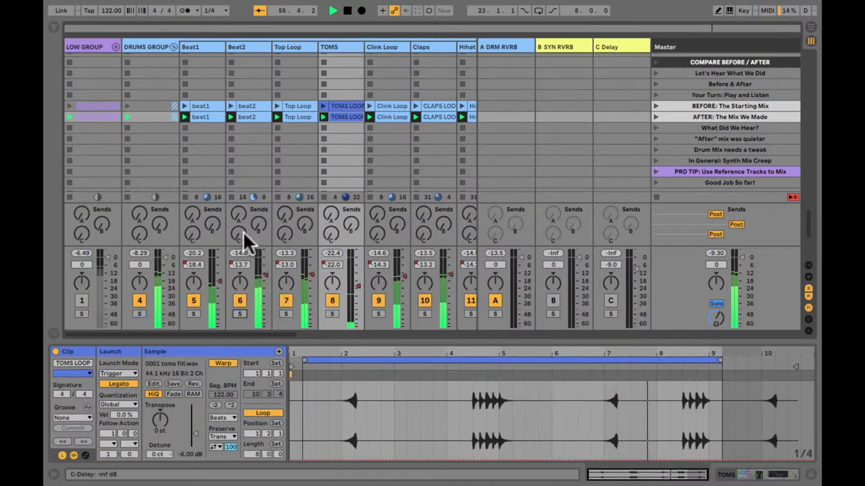
Solo Beat2, open its beat2 clip, raise the track's send A to about halfway and unsolo it.
click(237, 311)
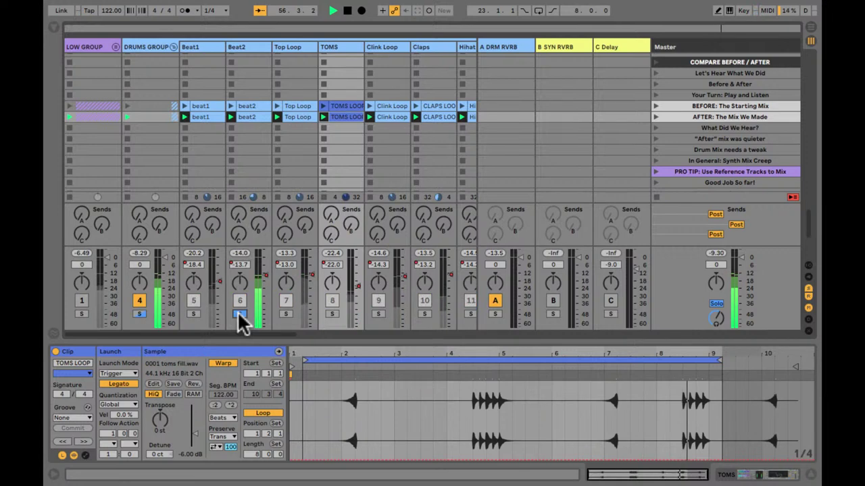
click(251, 117)
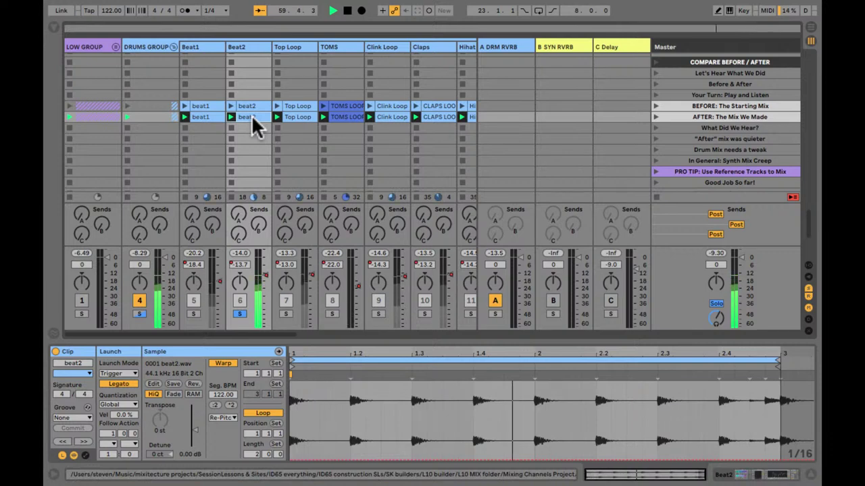
drag(237, 218, 236, 214)
click(240, 315)
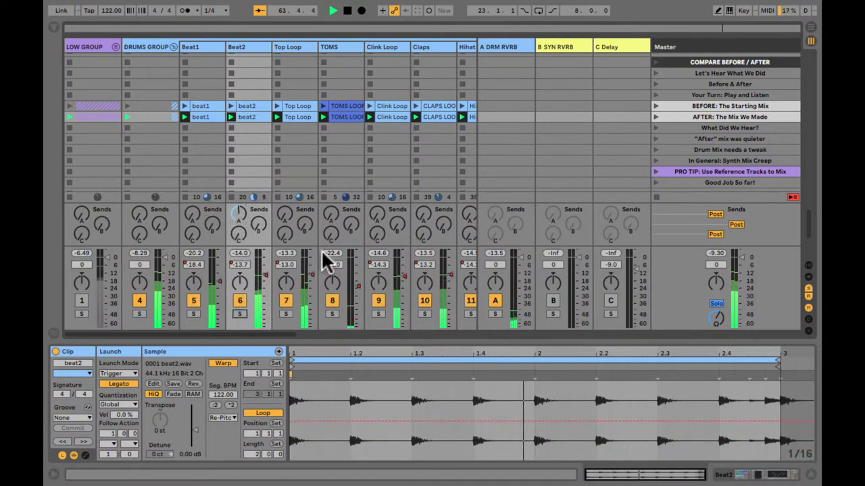
Audition the Claps track in solo and raise its send A to slightly past halfway.
click(423, 315)
click(423, 314)
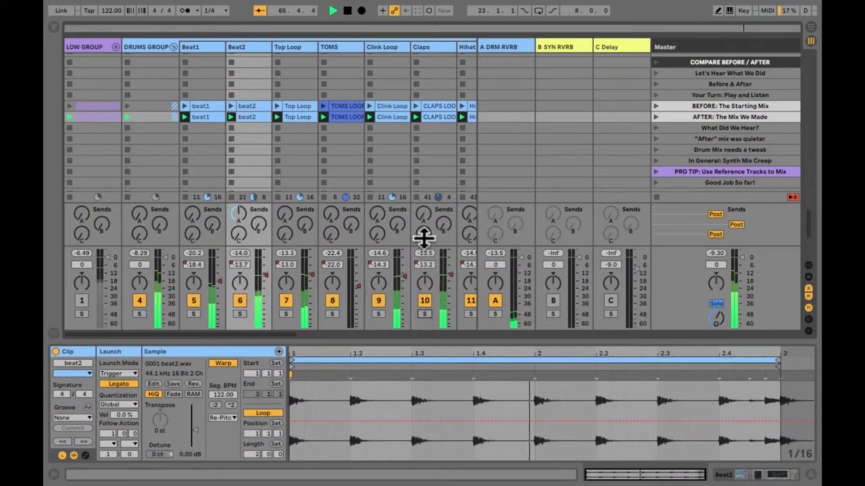
scroll(423, 223, up, 5)
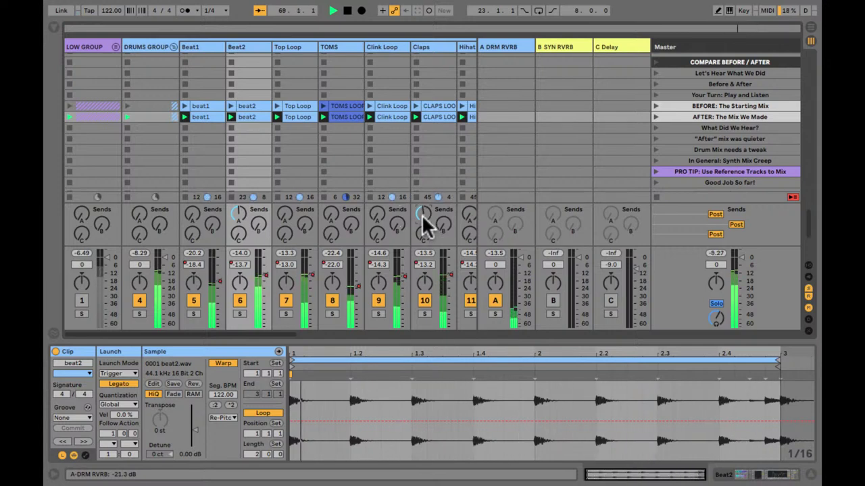
click(421, 220)
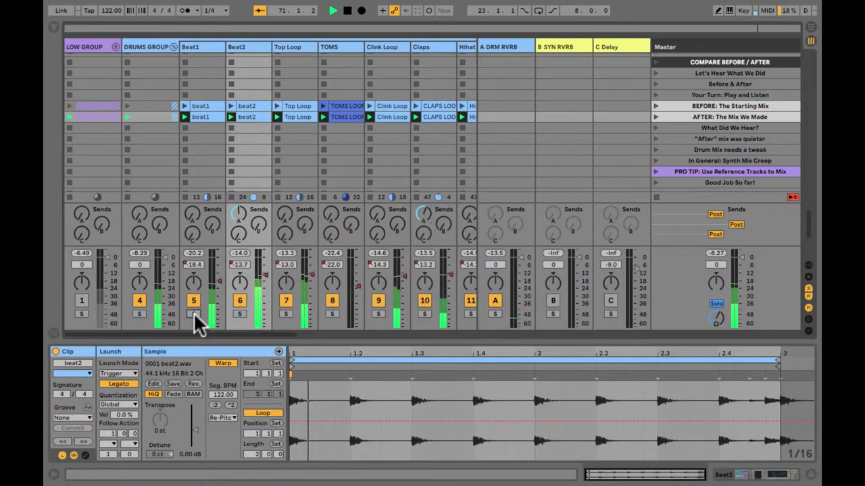
Pan Beat1 to the left and Top Loop to the right, and audition the two tracks together in solo.
drag(193, 290, 194, 297)
drag(286, 285, 285, 286)
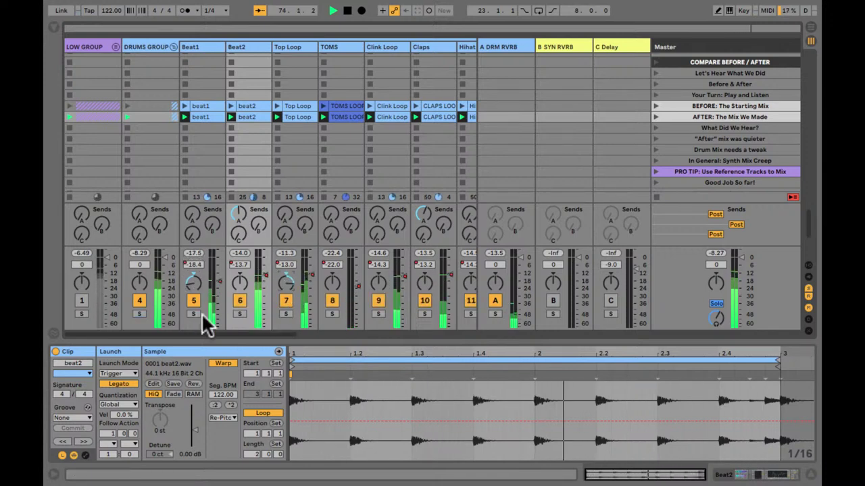
click(193, 315)
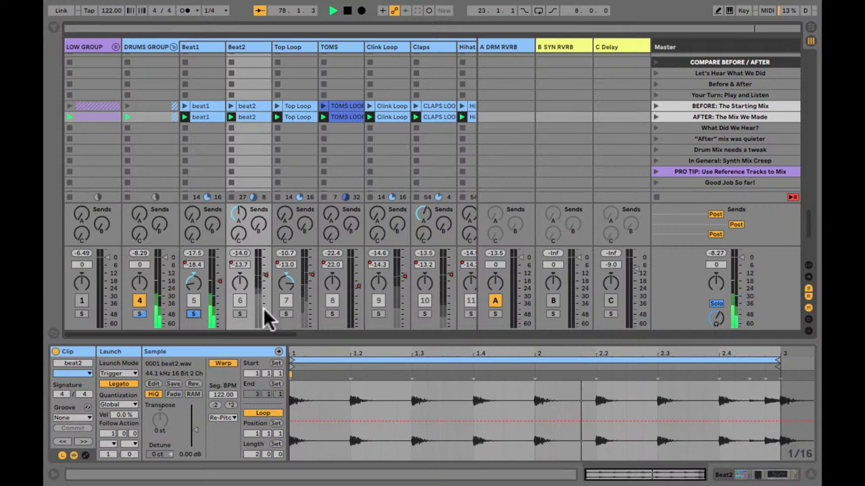
click(287, 314)
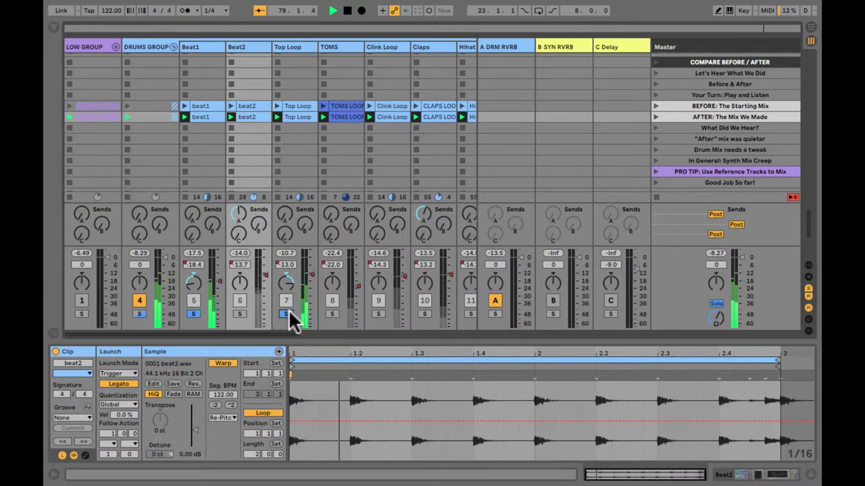
click(286, 314)
click(195, 315)
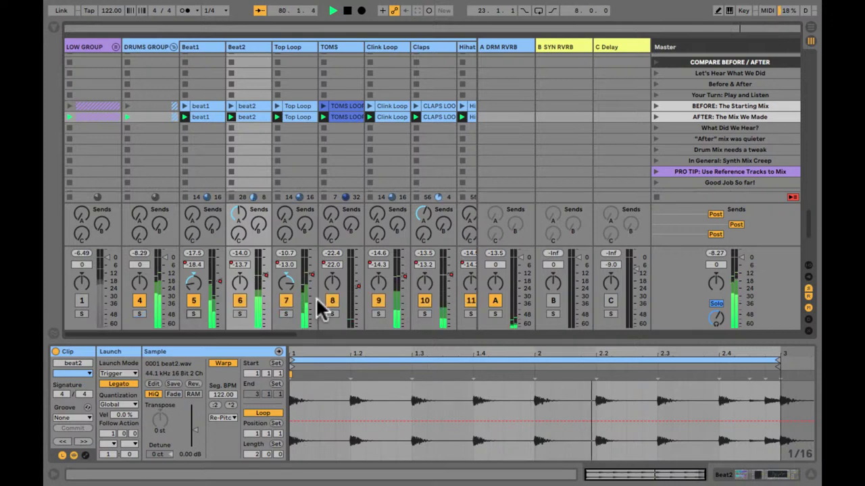
Audition the TOMS track and the Claps track in solo, one after the other.
scroll(316, 297, right, 3)
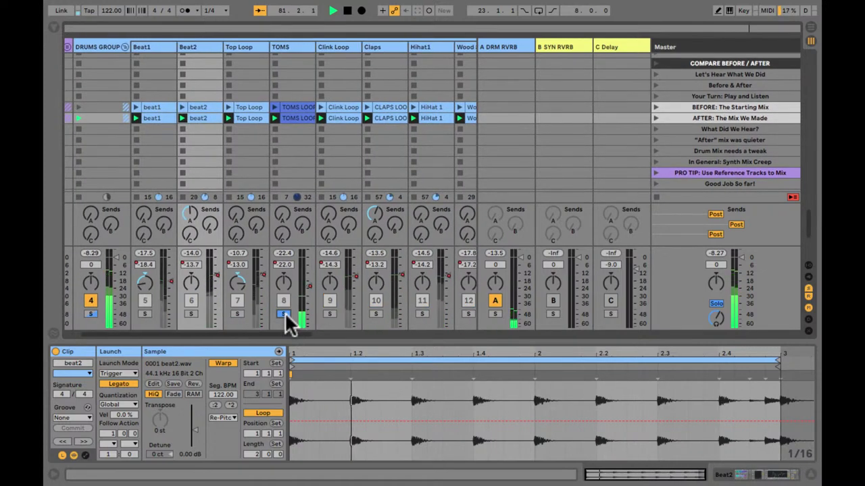
scroll(284, 312, right, 3)
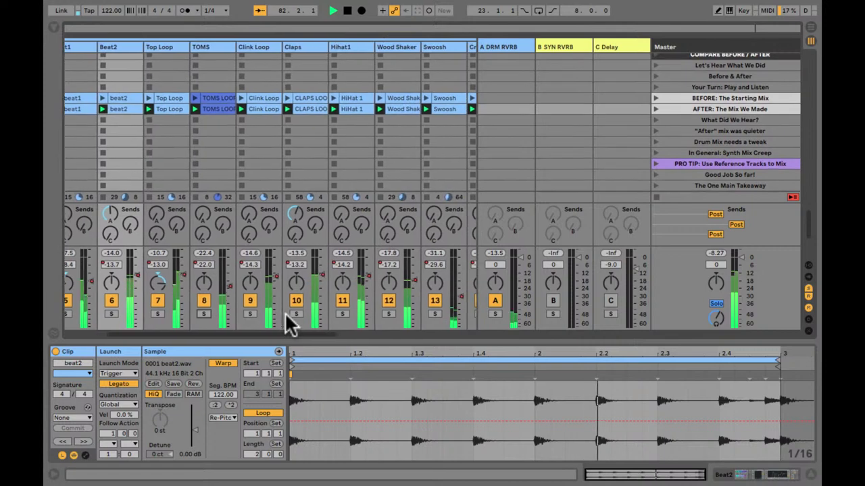
click(295, 314)
click(295, 313)
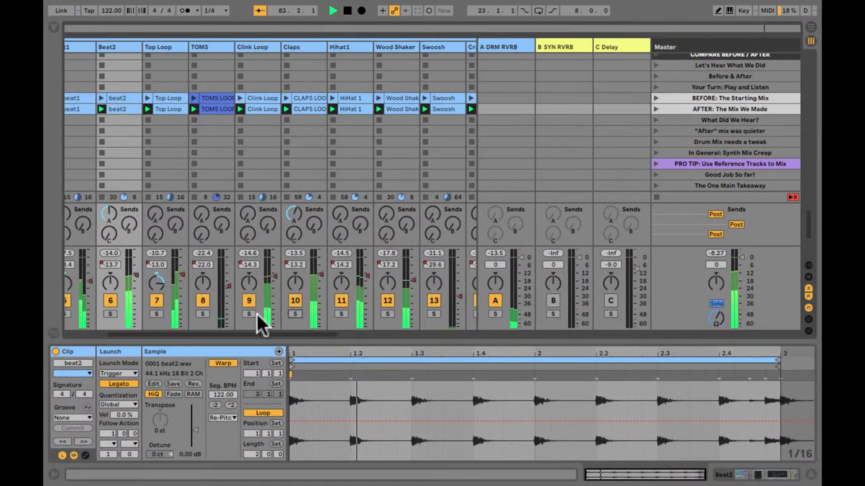
Audition Clink Loop in solo, set its send A to about -22 dB, and raise the Claps track's send A slightly.
click(248, 315)
click(247, 313)
drag(248, 218, 245, 218)
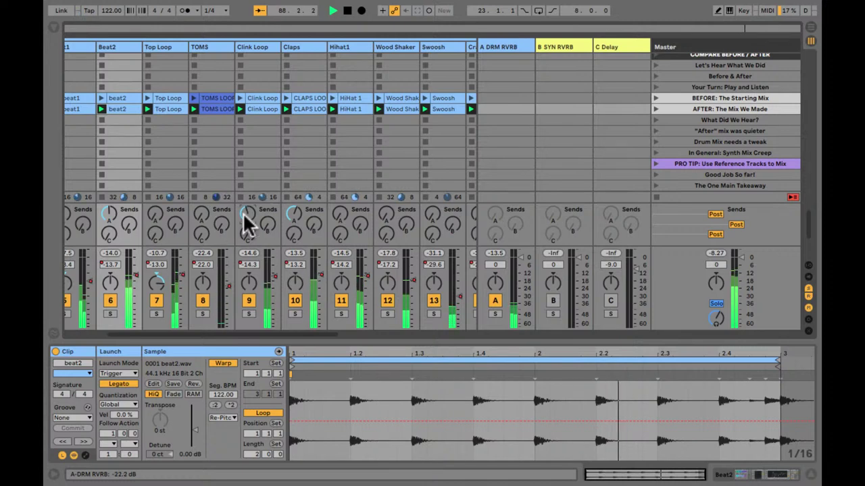
click(292, 216)
Solo Hihat1 and Wood Shaker together, pan Hihat1 to 28L and Wood Shaker to the right, and unsolo both.
click(341, 313)
scroll(341, 311, right, 3)
click(288, 314)
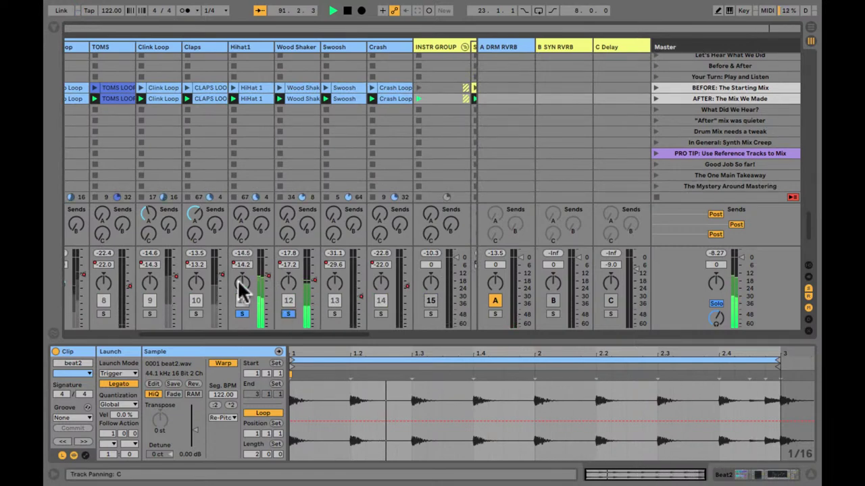
drag(237, 289, 289, 281)
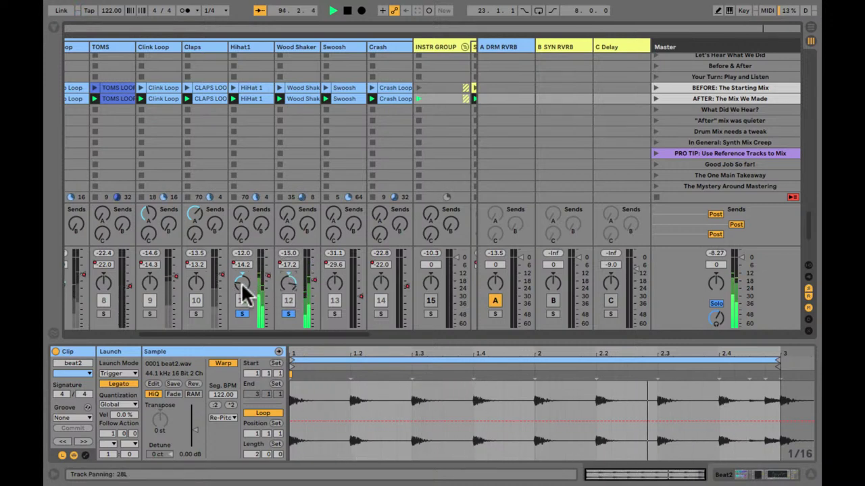
click(289, 314)
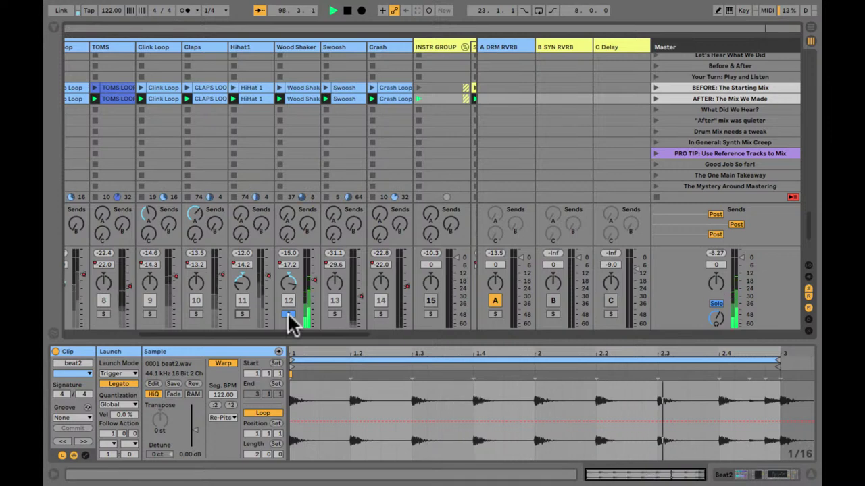
click(288, 315)
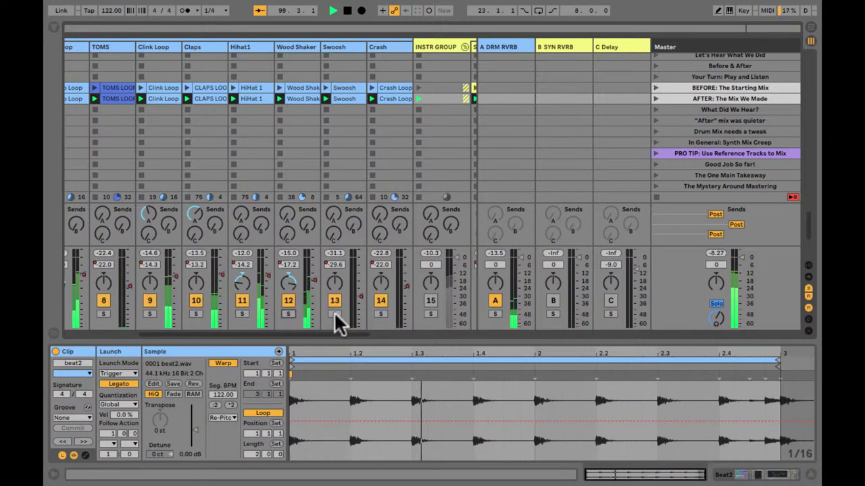
Solo the Swoosh track, raise its send A to 0.0 dB and unsolo it.
click(334, 314)
drag(333, 221, 332, 212)
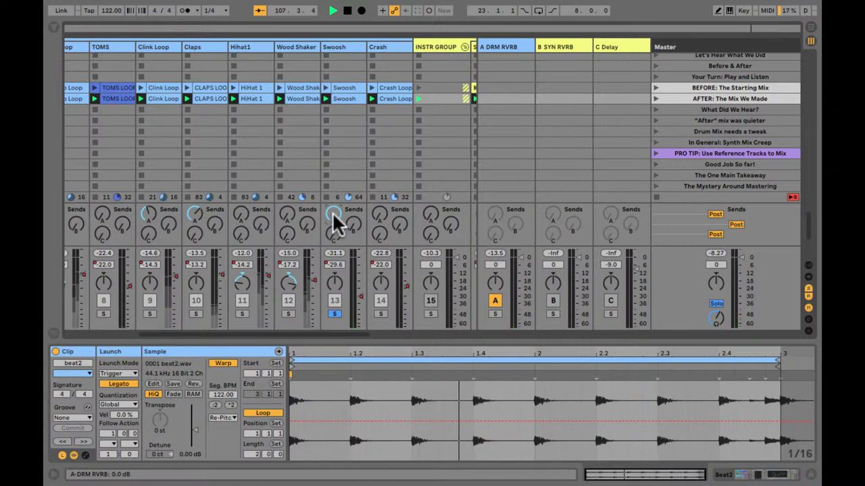
click(334, 312)
Solo the Crash track and raise its send A to about -15 dB.
click(380, 314)
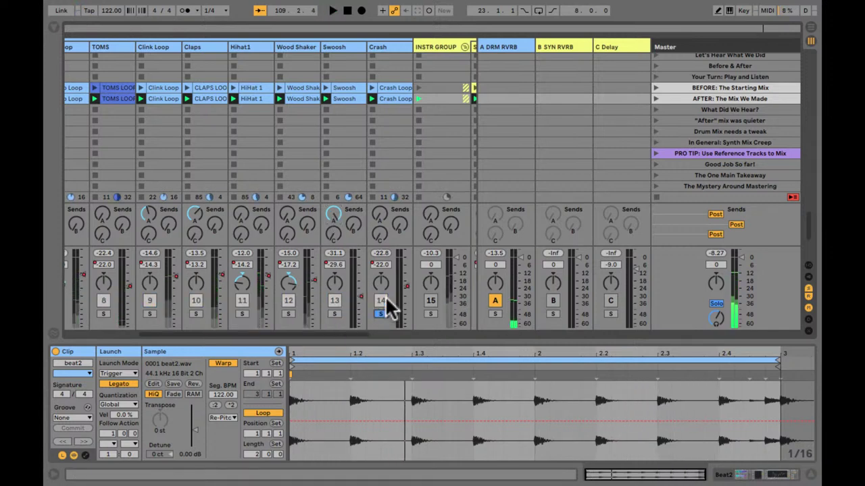
click(377, 215)
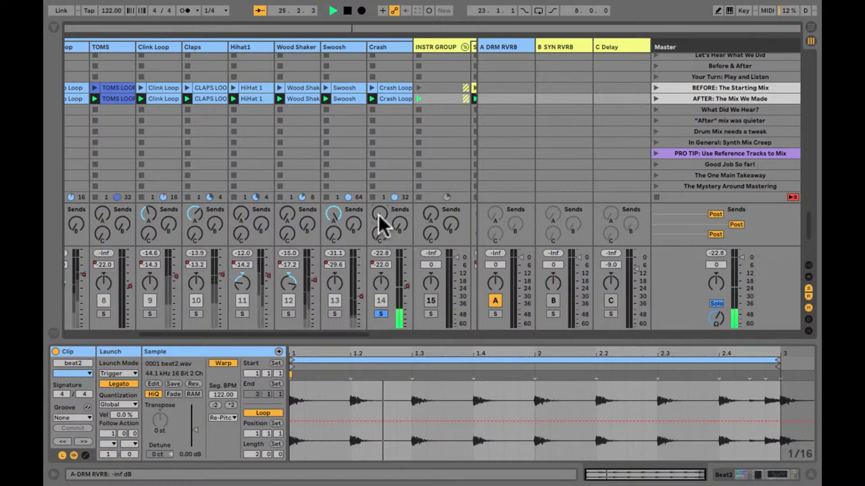
drag(380, 223, 380, 221)
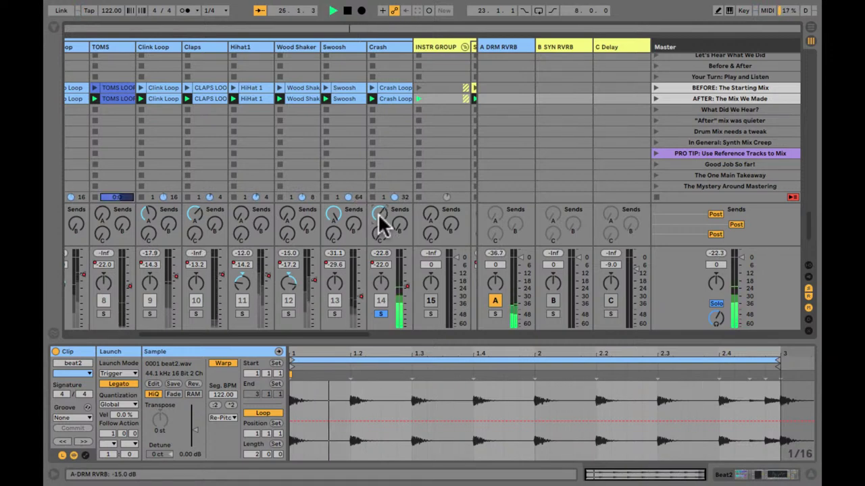
Raise Beat2's send A slightly past halfway, and lower send A on Claps and on Clink Loop, the latter to about -25.7 dB.
scroll(378, 213, left, 3)
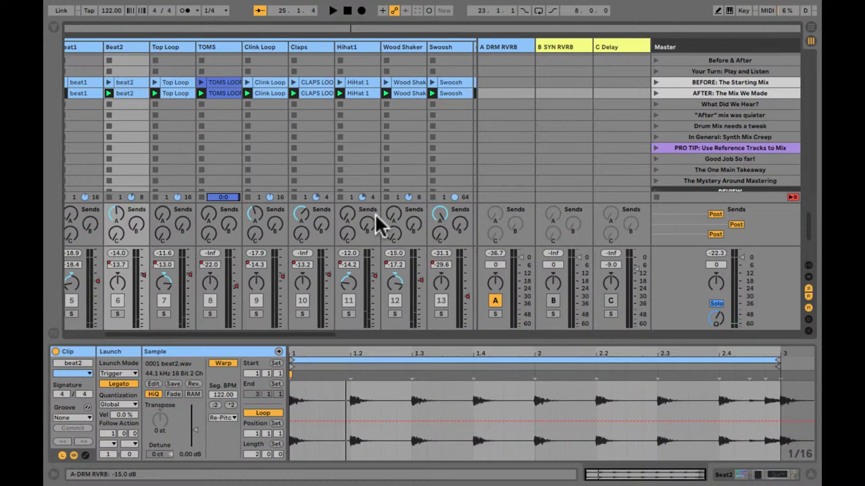
scroll(375, 213, left, 2)
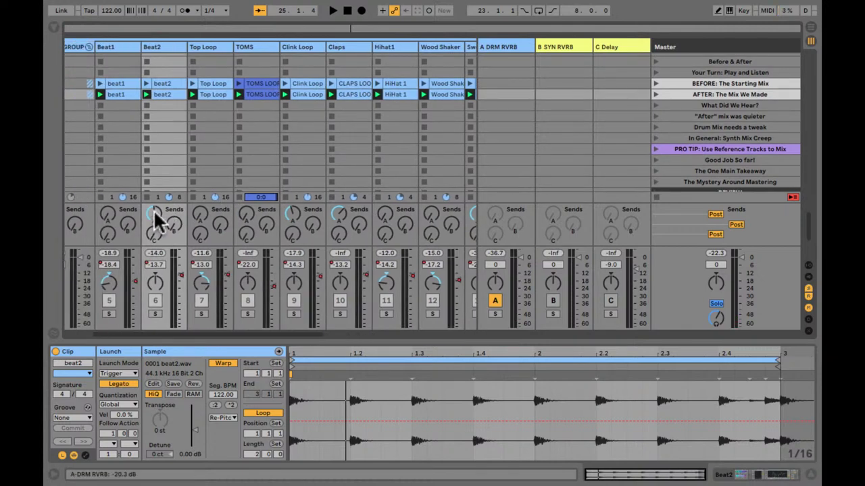
drag(154, 213, 156, 214)
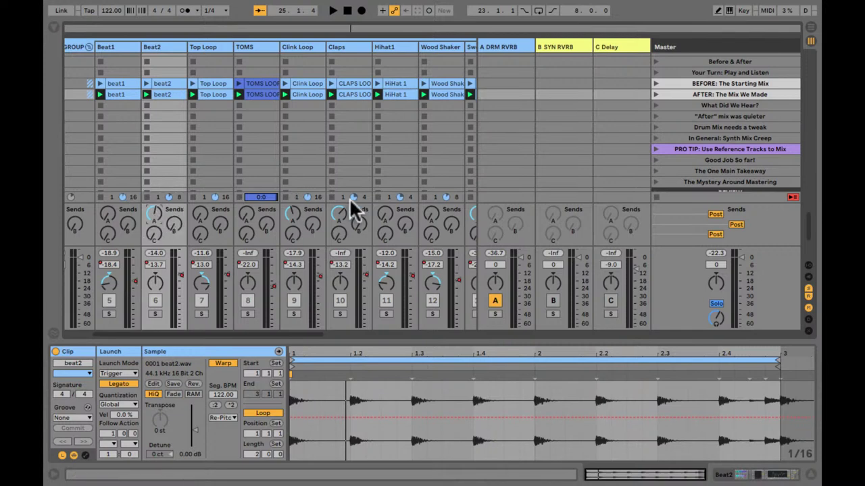
drag(340, 217, 292, 218)
scroll(293, 217, right, 5)
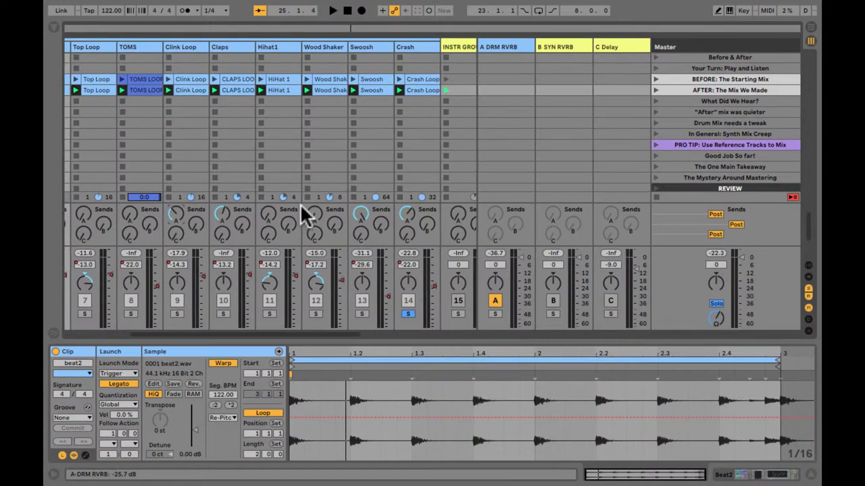
Lower the Crash track's send A to just below halfway and unsolo the track.
drag(361, 218, 406, 218)
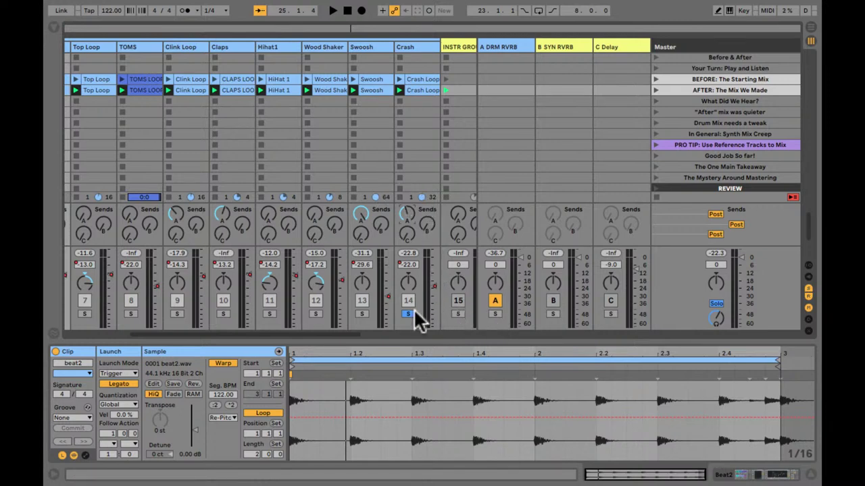
scroll(413, 309, left, 4)
scroll(413, 309, up, 2)
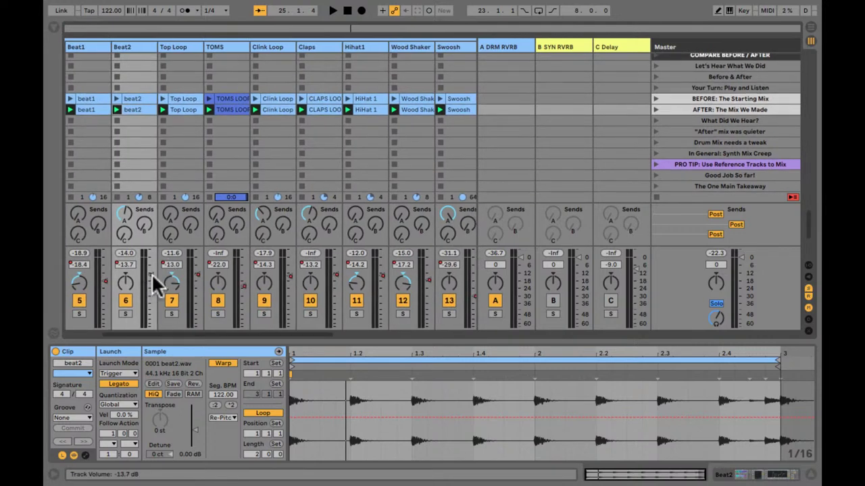
scroll(333, 282, right, 4)
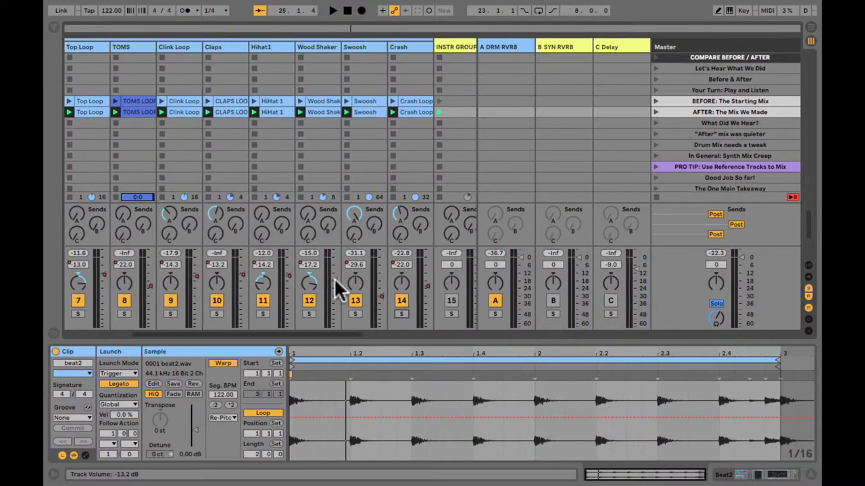
Solo the A DRM RVRB return, turn off its Reverb+Compr. rack, start playback and collapse the rack.
click(495, 314)
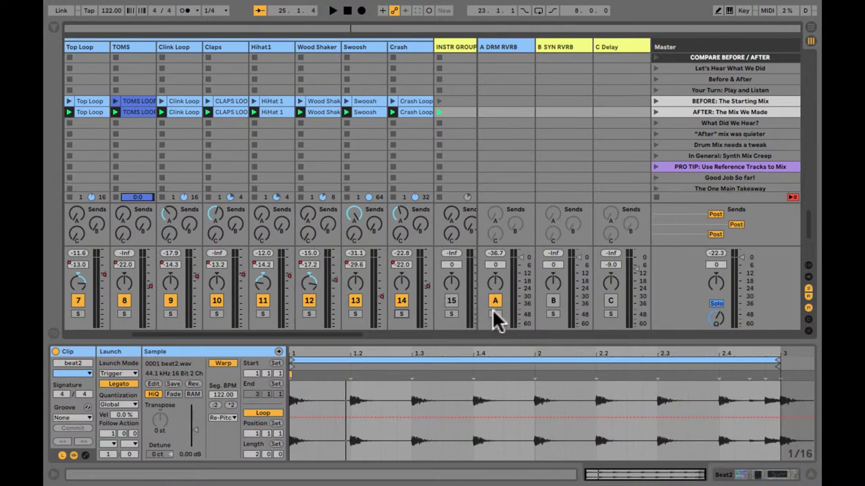
click(504, 41)
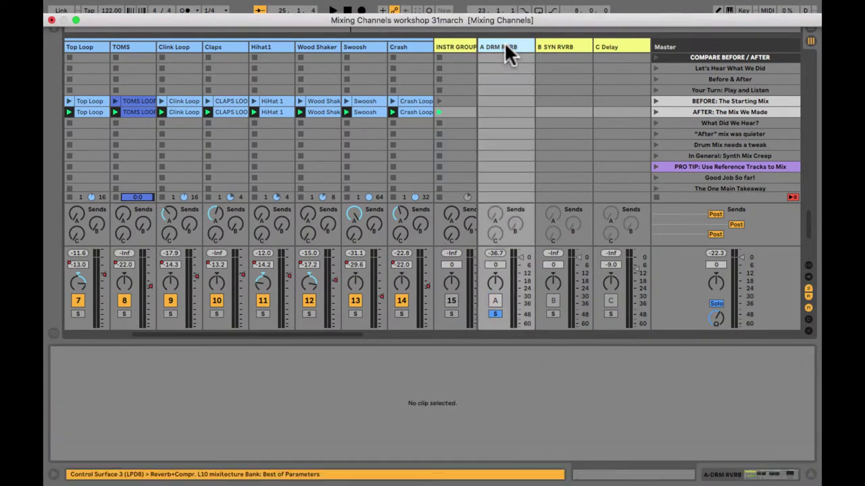
click(504, 41)
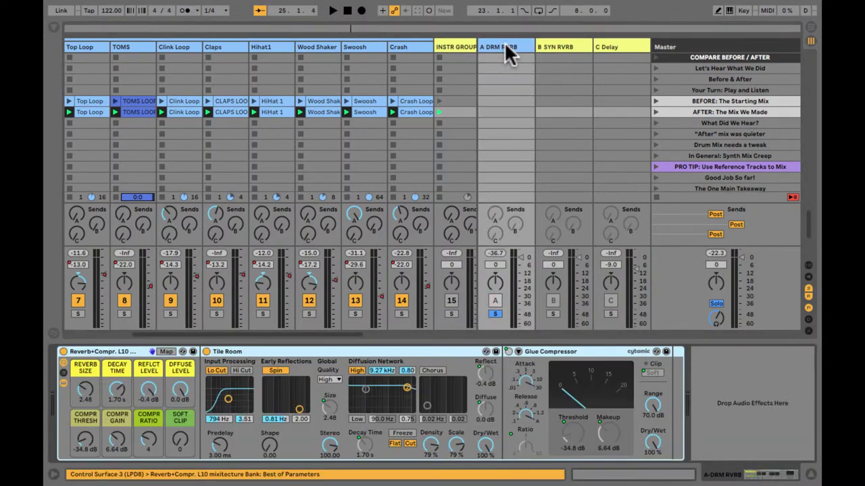
click(63, 352)
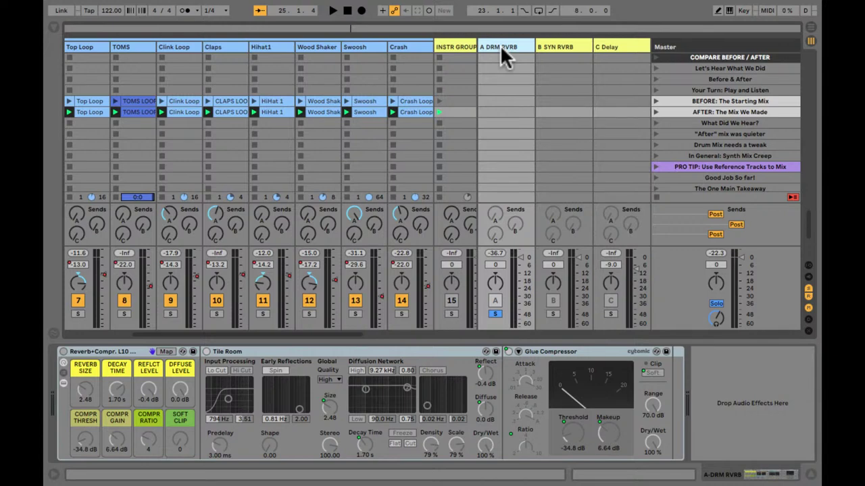
key(space)
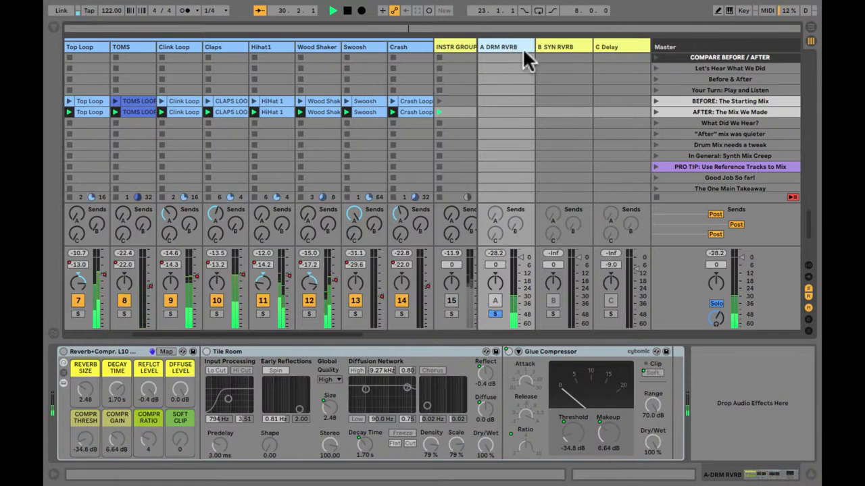
double_click(81, 351)
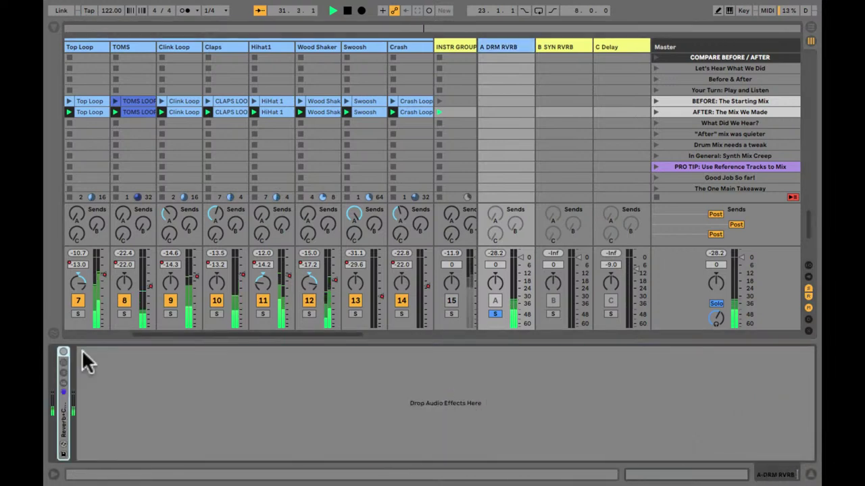
Rebalance the A sends by lowering Swoosh, raising Crash and Beat2 slightly, and adding a small amount on Beat1.
click(354, 215)
click(398, 212)
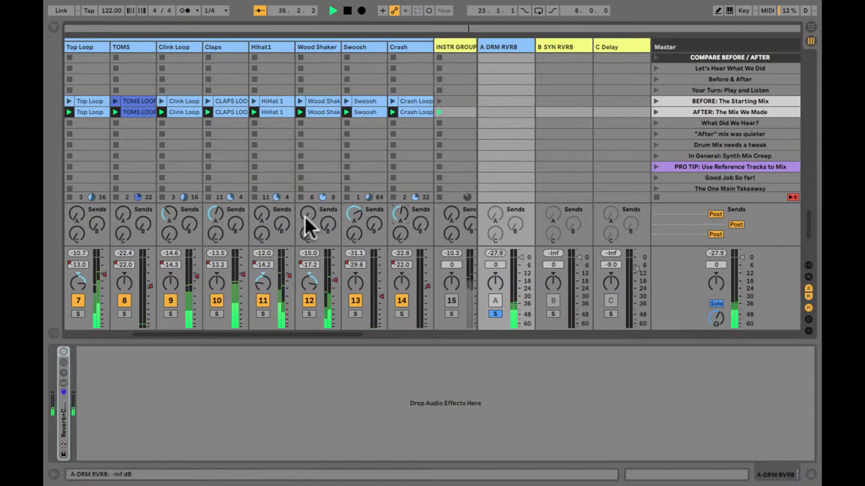
scroll(304, 215, left, 3)
scroll(304, 215, down, 1)
scroll(304, 215, left, 1)
click(187, 210)
click(137, 212)
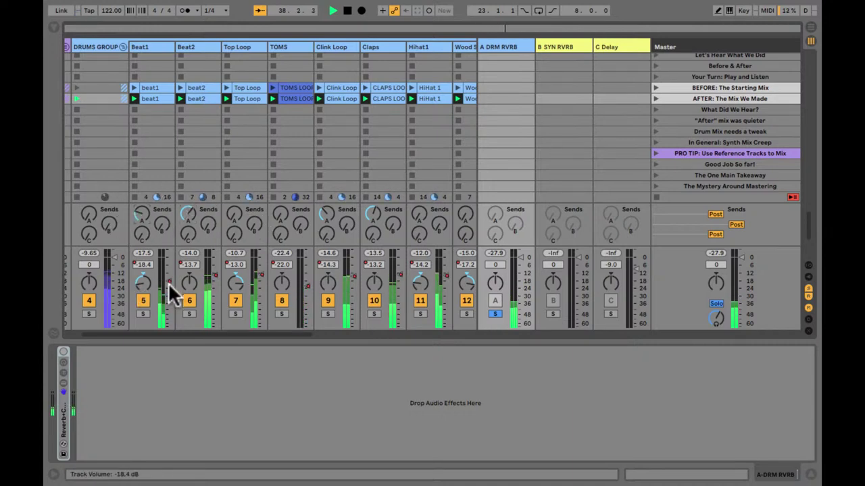
click(148, 47)
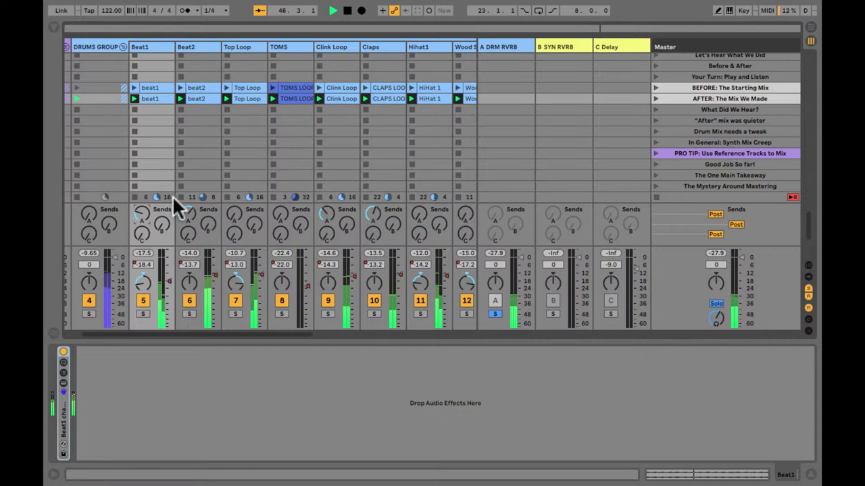
Raise send A to about -27.7 dB on Top Loop and to about -35 dB on Hihat1.
click(233, 223)
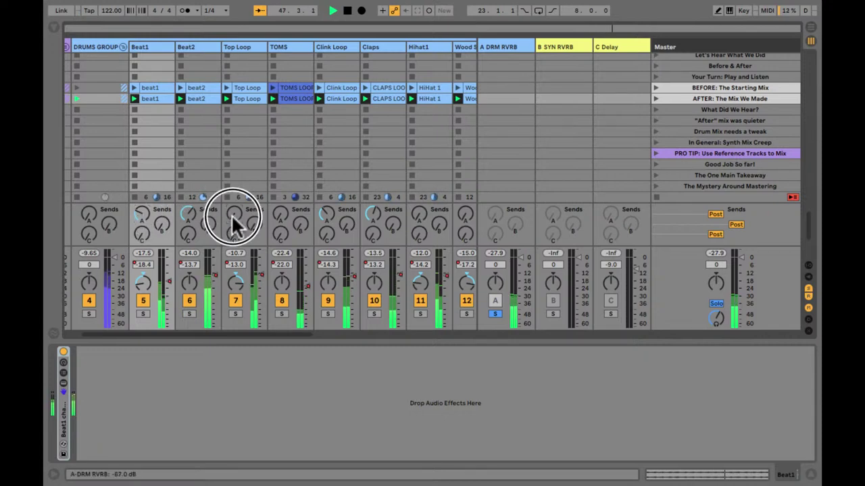
drag(233, 222, 241, 214)
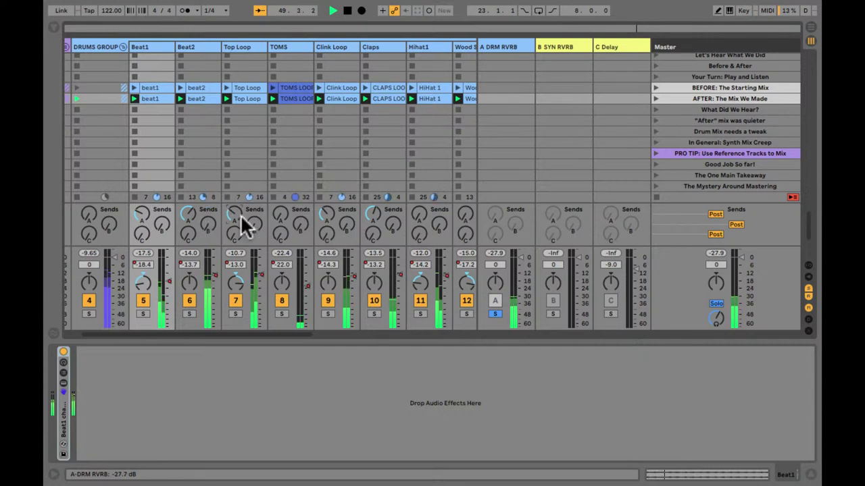
scroll(285, 231, right, 5)
scroll(285, 231, right, 3)
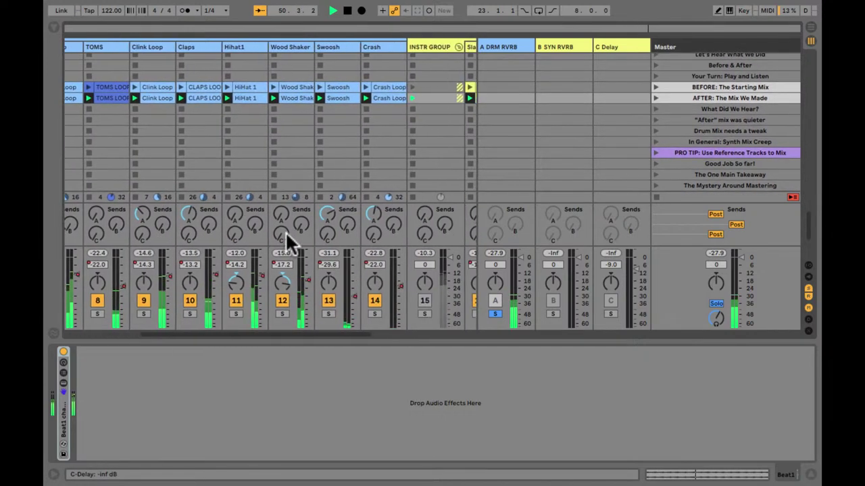
click(233, 212)
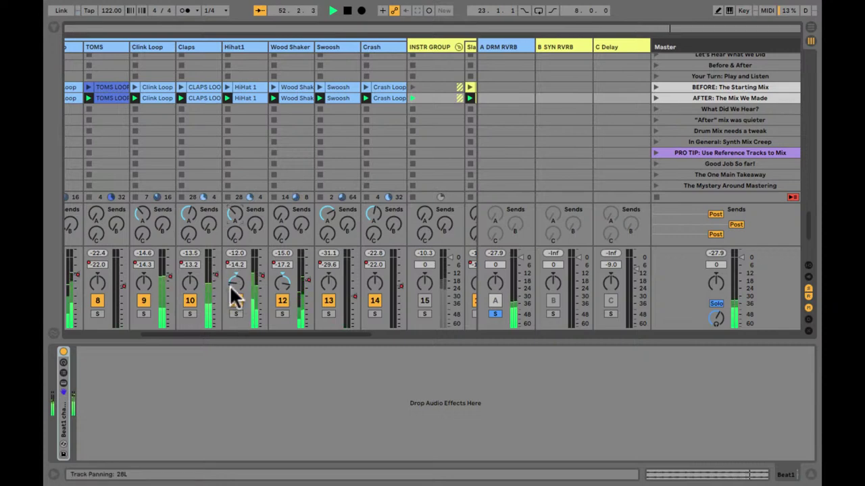
click(230, 215)
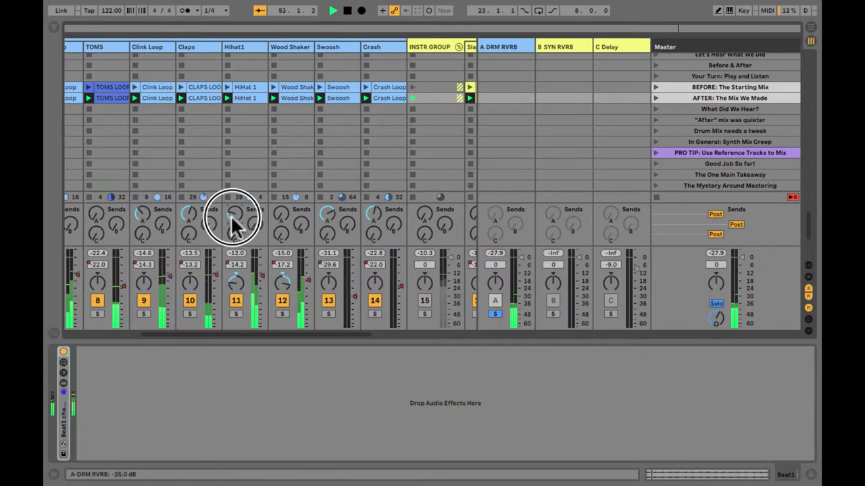
Raise send A to about -33.6 dB on Wood Shaker and to about -34 dB on TOMS.
click(279, 218)
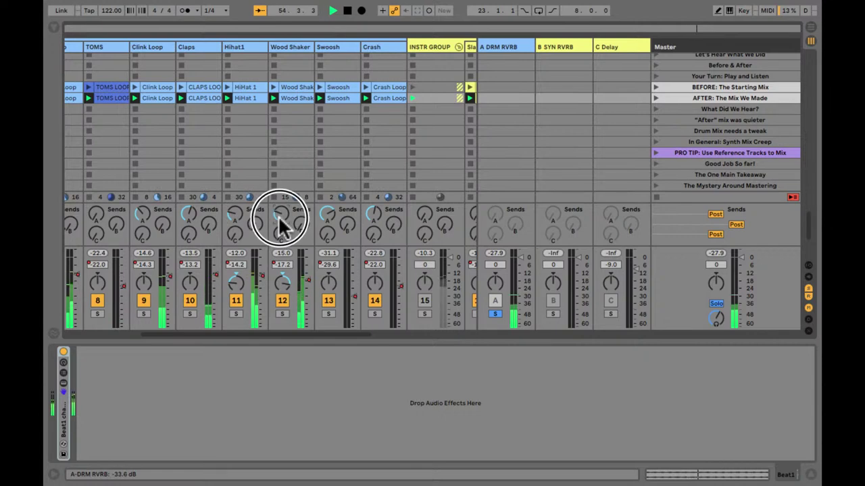
scroll(205, 241, left, 3)
click(187, 214)
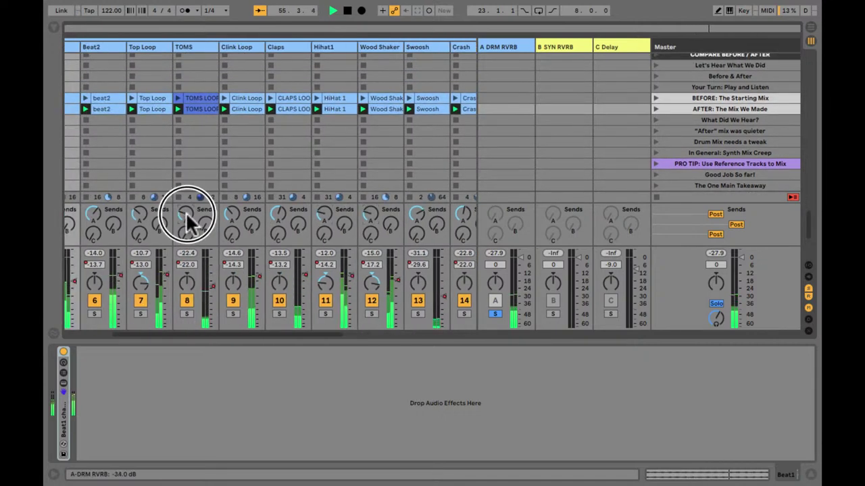
Raise send A a little further on the TOMS track and on the Claps track.
drag(186, 213, 185, 212)
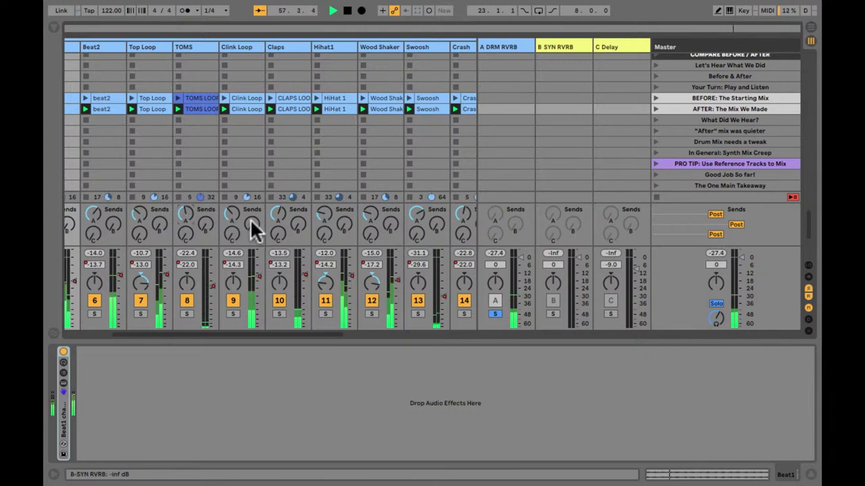
click(273, 210)
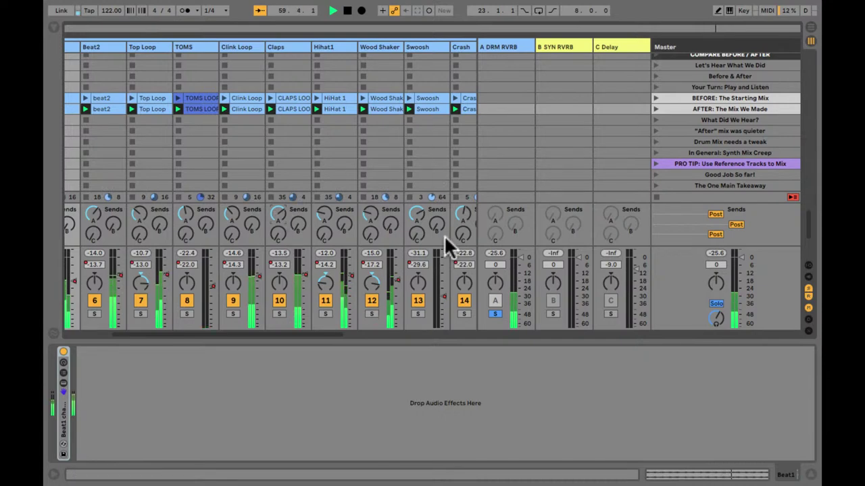
Select the A DRM RVRB return, expand its collapsed Reverb+Compr. rack and turn the rack back on.
click(495, 44)
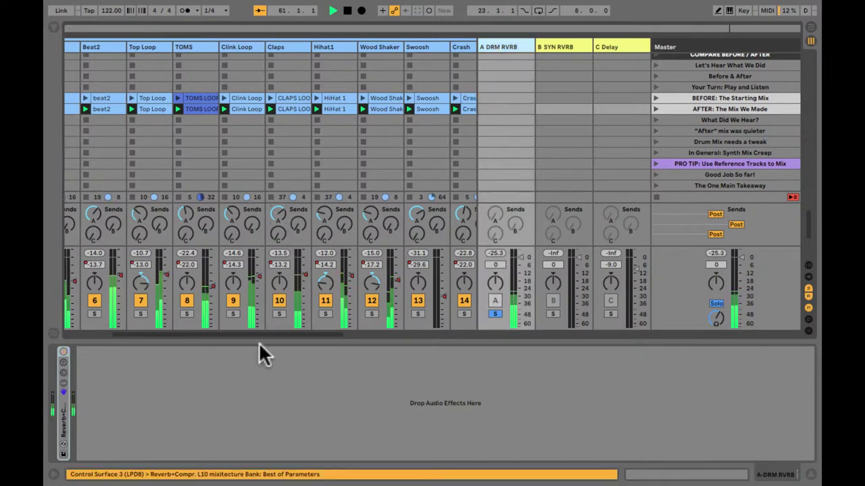
double_click(64, 419)
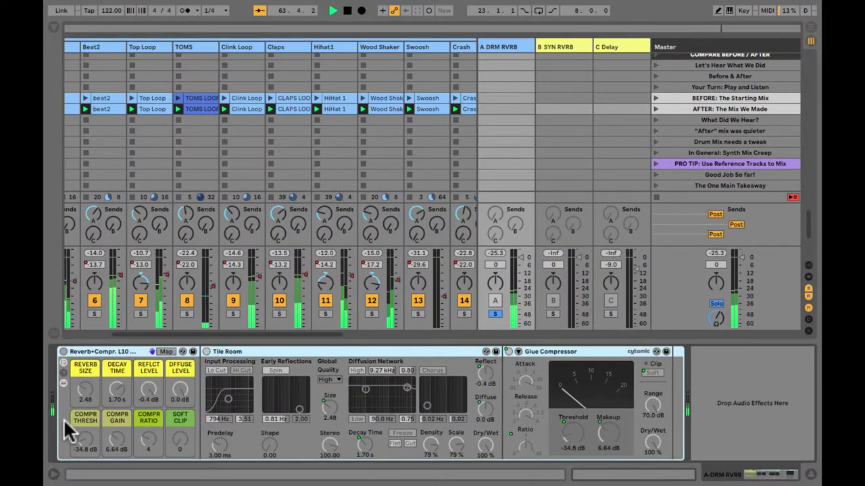
click(63, 352)
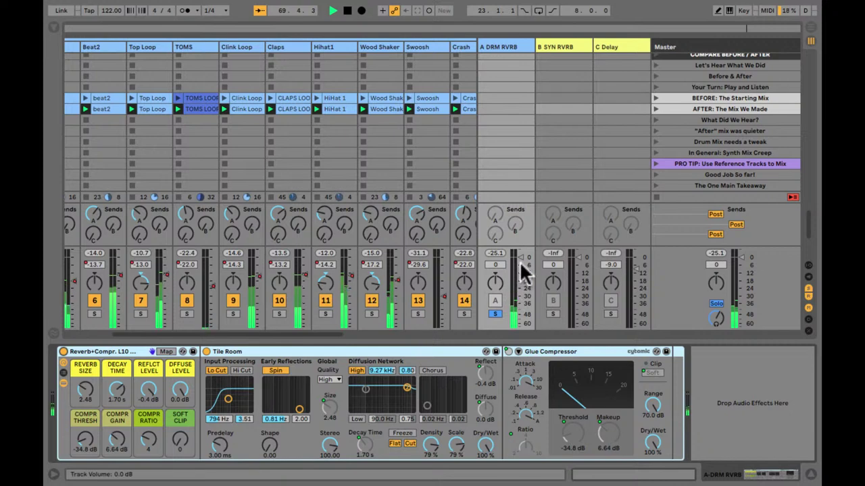
Pull the A DRM RVRB return's volume down to -inf and take the return out of solo.
drag(516, 261, 508, 328)
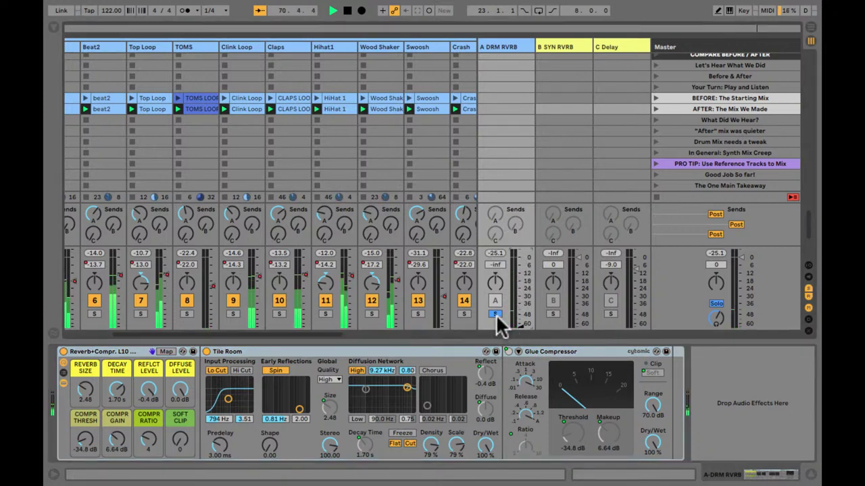
click(495, 314)
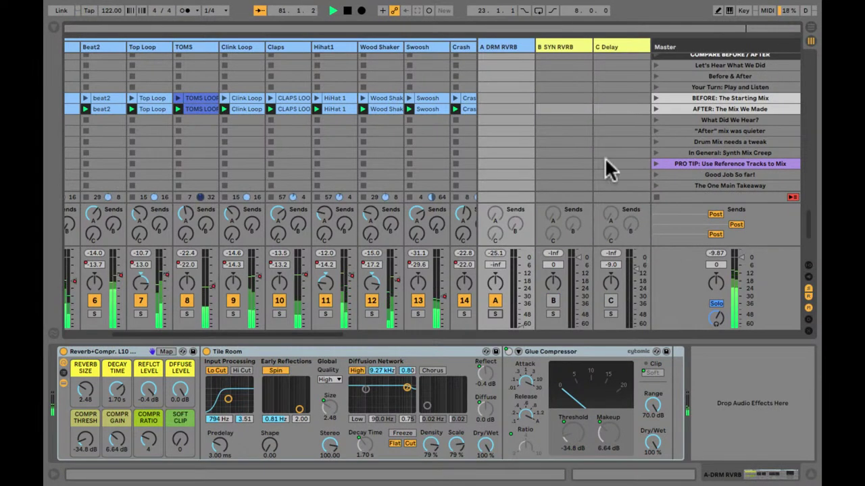
Raise the A DRM RVRB return's volume gradually from silence to about -10.6 dB while the mix plays.
click(594, 76)
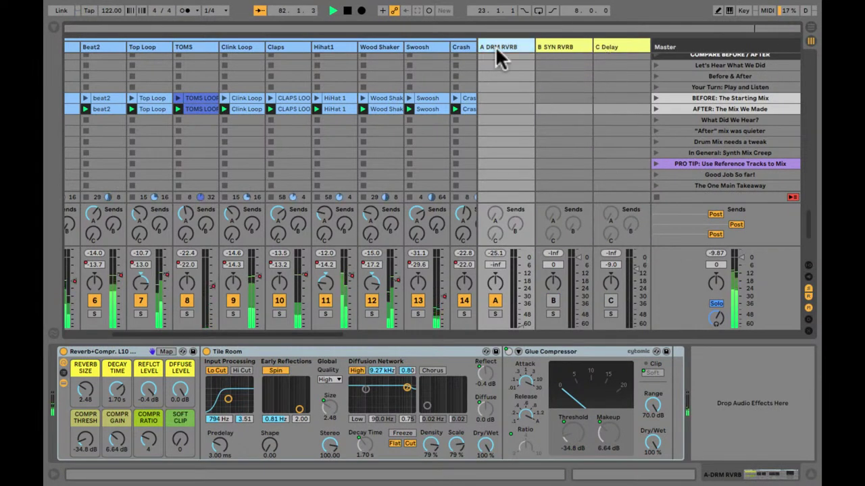
click(520, 317)
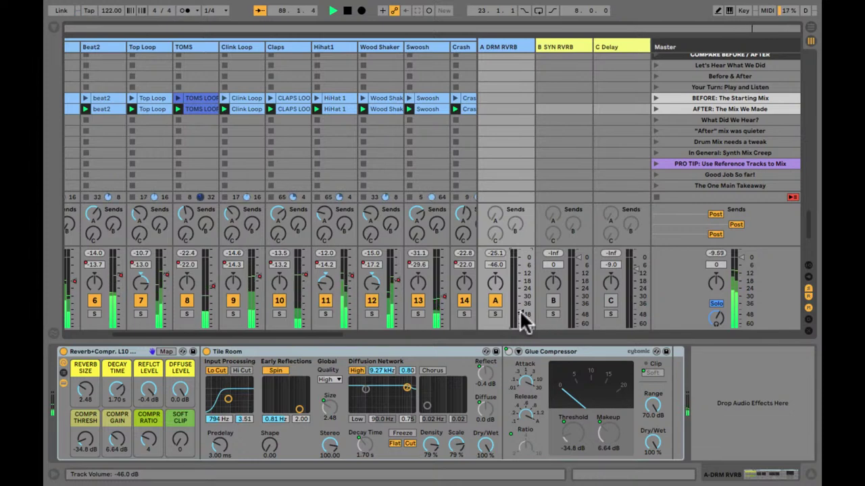
mouse_move(521, 319)
mouse_down()
mouse_move(516, 309)
mouse_move(519, 319)
mouse_up()
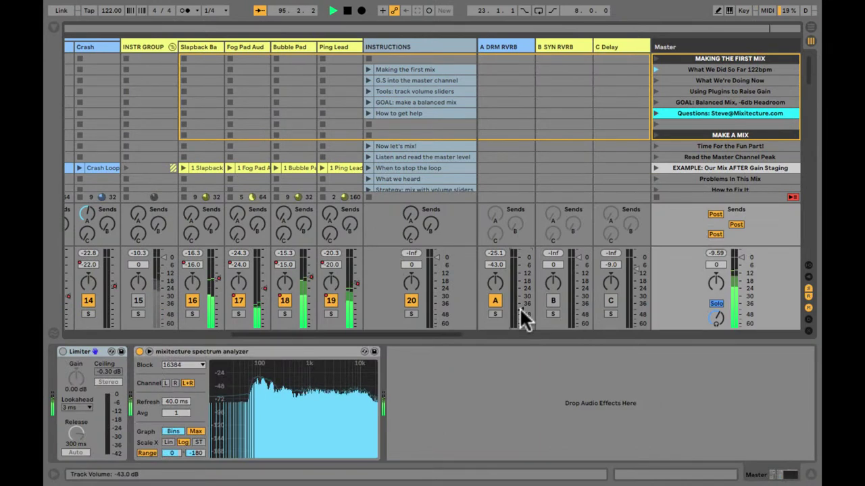
click(520, 308)
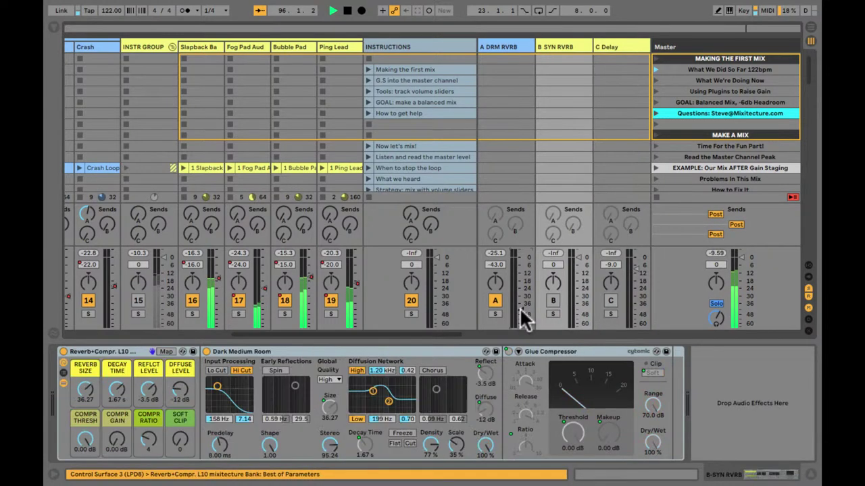
mouse_move(520, 307)
mouse_down()
mouse_move(520, 289)
mouse_move(519, 307)
mouse_up()
scroll(520, 307, up, 10)
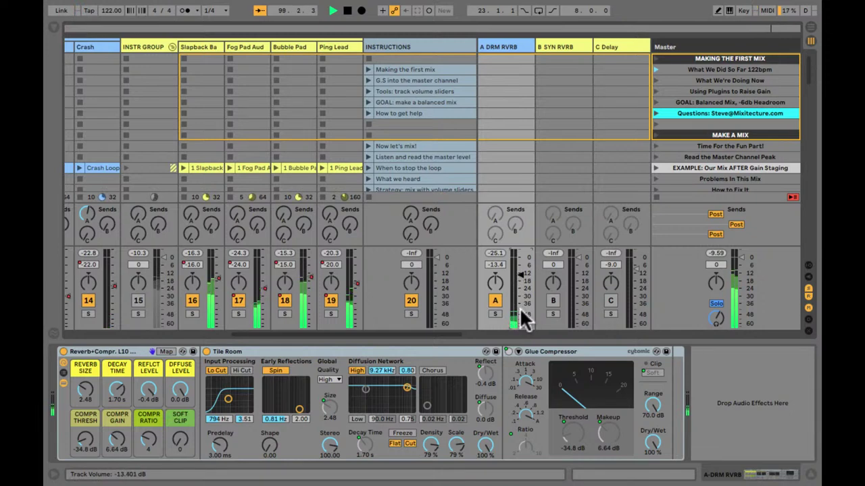
scroll(519, 307, down, 2)
scroll(519, 307, down, 2)
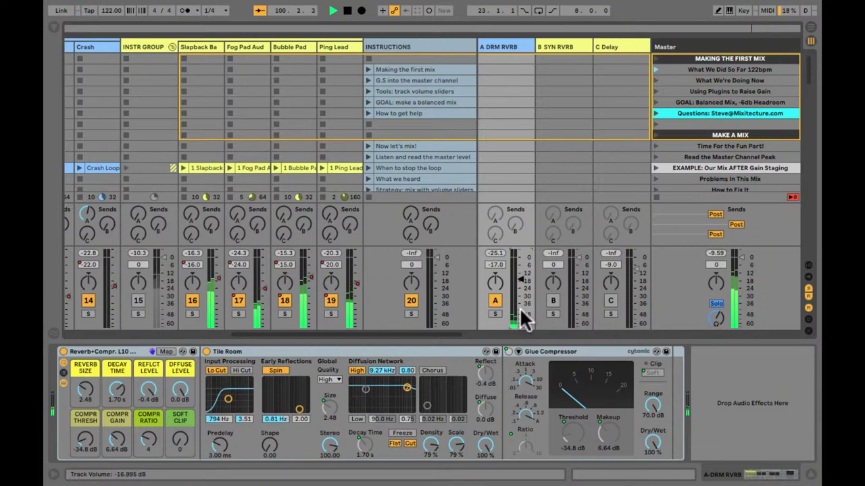
scroll(520, 308, up, 3)
Fold the INSTR GROUP so its member tracks are hidden, and stop playback.
click(172, 47)
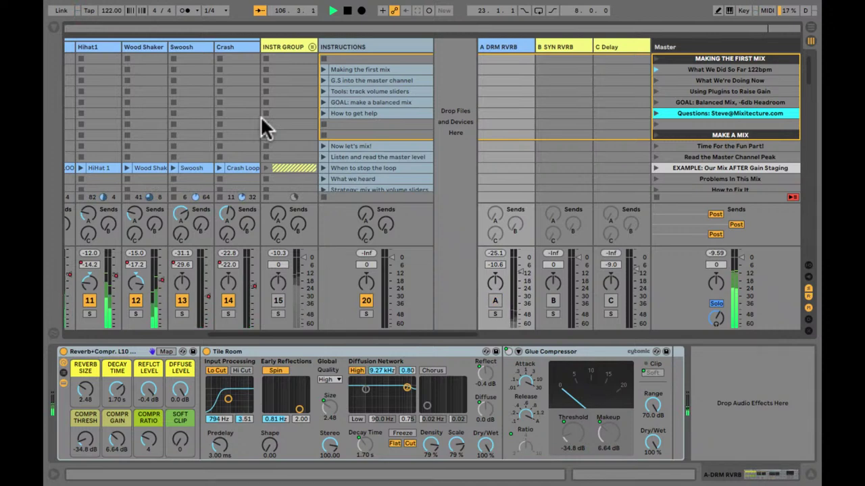
key(space)
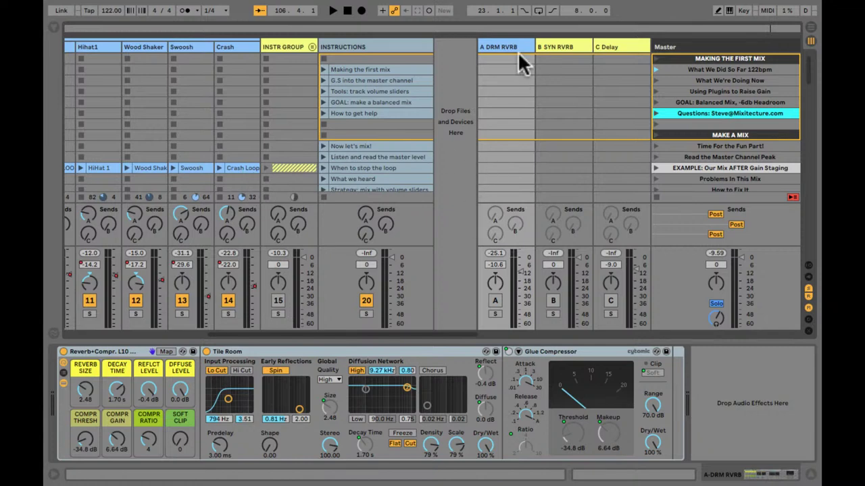
Reactivate the A DRM RVRB return and turn off its Reverb+Compr. rack.
click(495, 300)
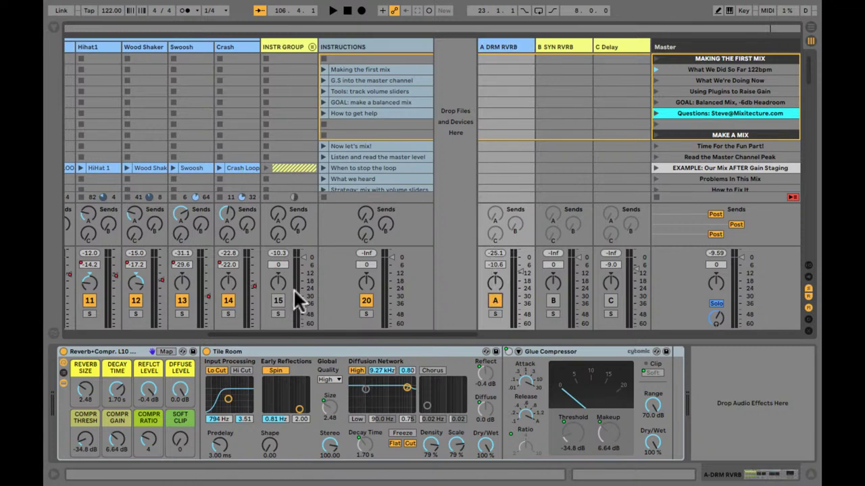
click(63, 352)
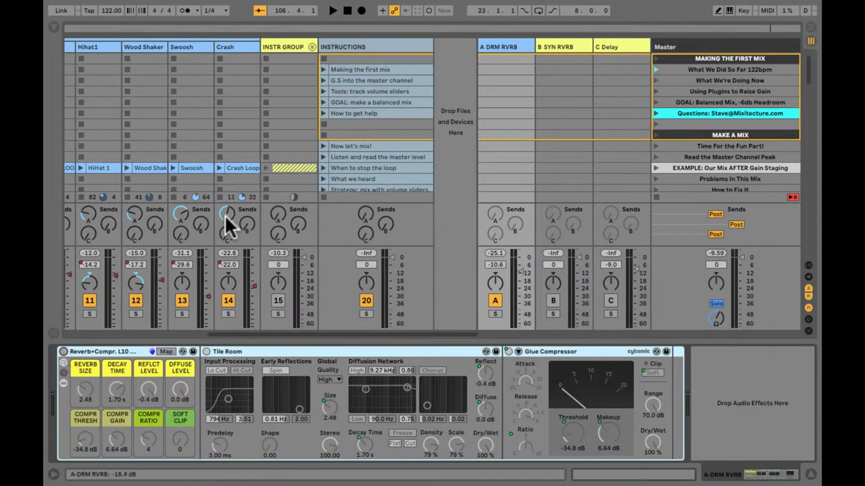
Show the Clink Loop track's device chain, collapse its channel strip rack and expand it again.
scroll(226, 216, left, 5)
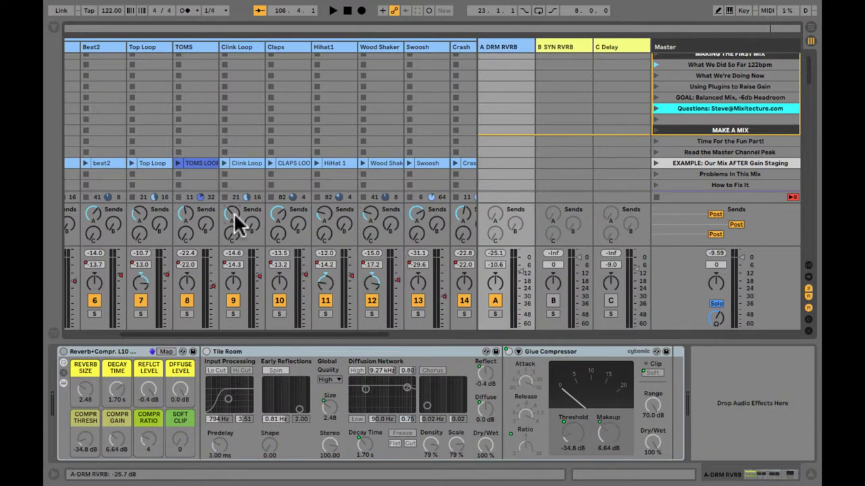
click(239, 44)
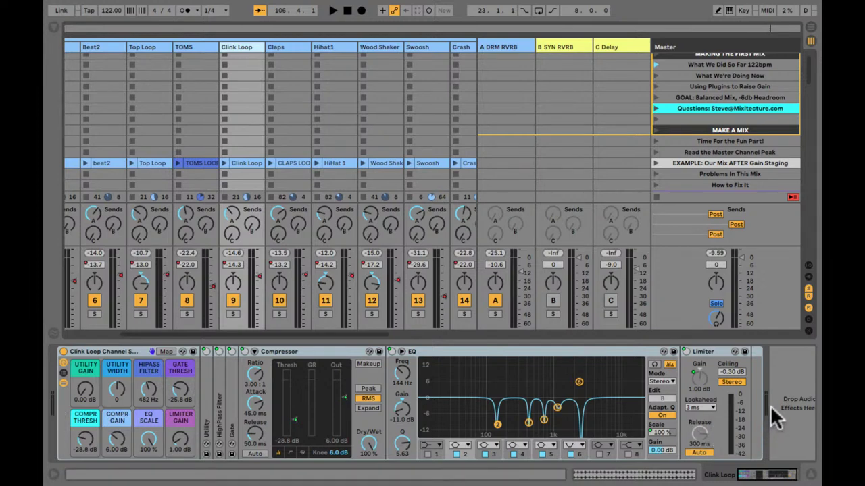
click(114, 350)
key(Delete)
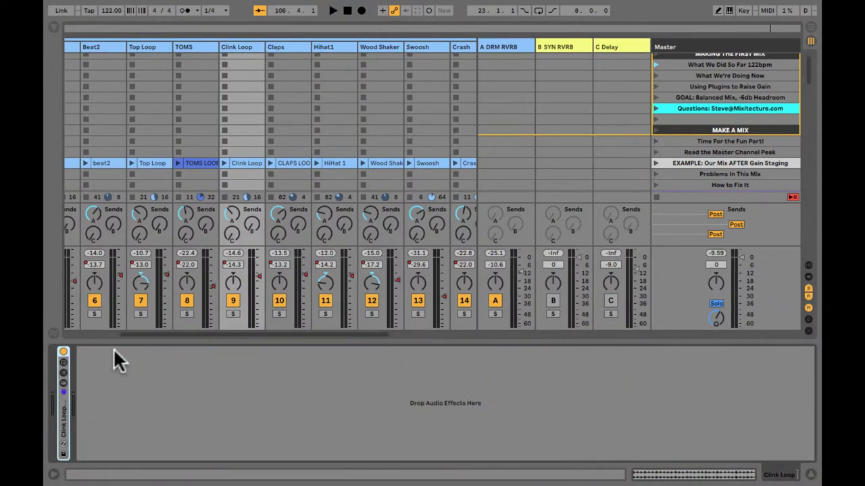
key(ctrl+z)
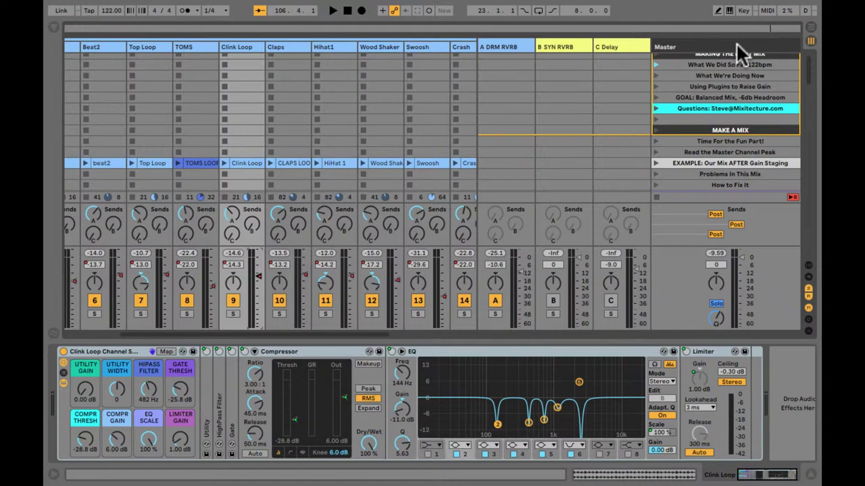
Compare the reverb device chains on the A DRM RVRB and B SYN RVRB returns.
click(497, 48)
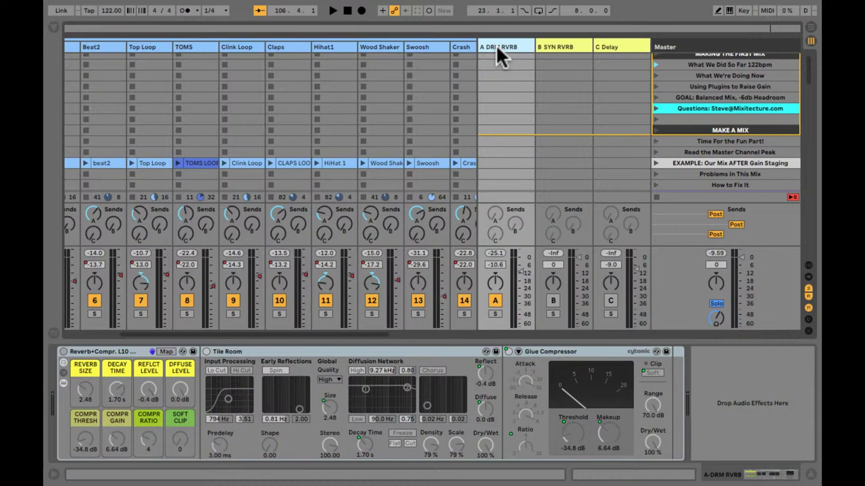
click(555, 44)
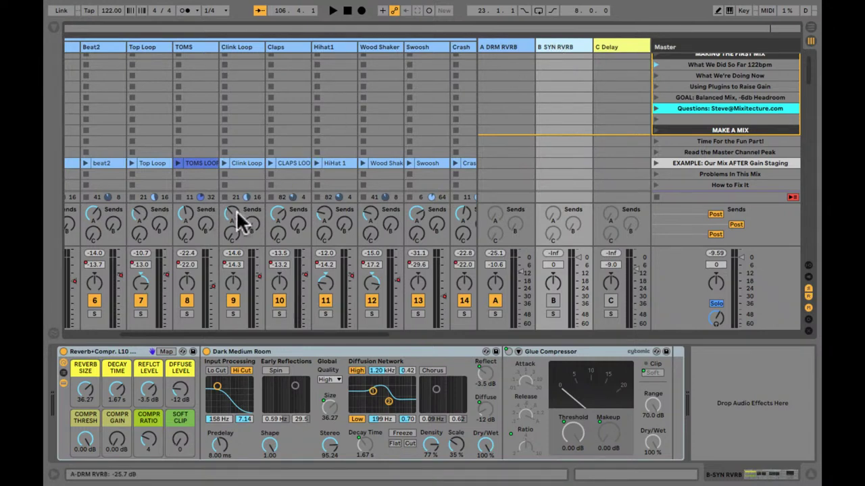
click(512, 46)
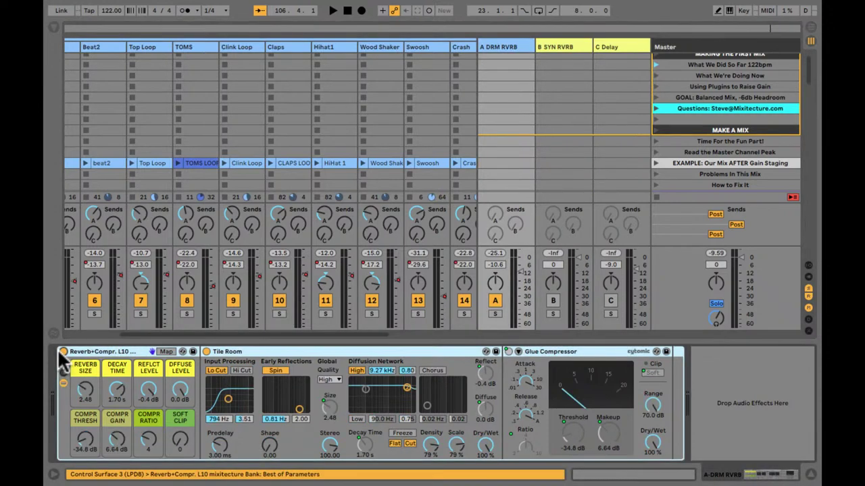
Solo the A DRM RVRB return, start playback and raise the return's volume to about -7 dB.
click(493, 314)
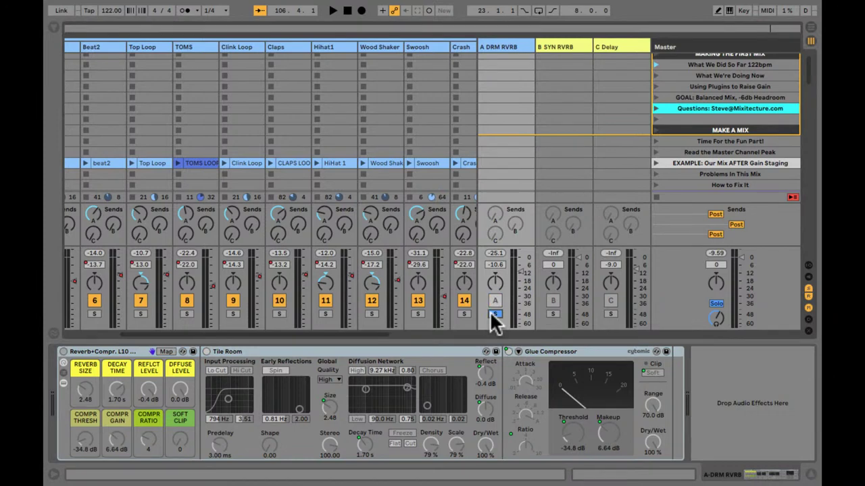
key(space)
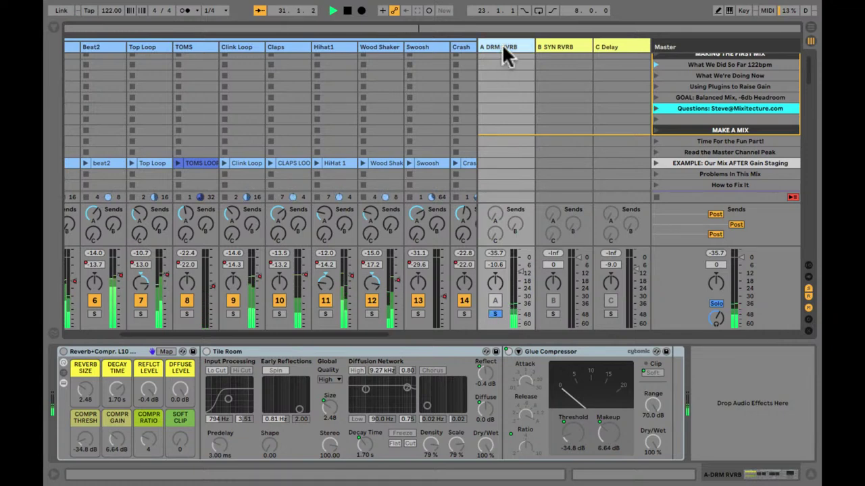
click(519, 273)
drag(517, 267, 518, 273)
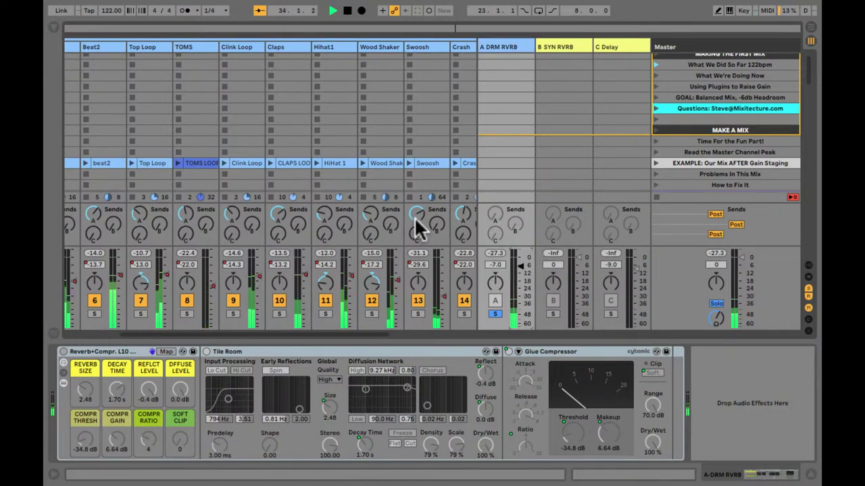
Raise send A on the Crash track and restart playback to hear it in the soloed reverb return.
click(463, 219)
key(space)
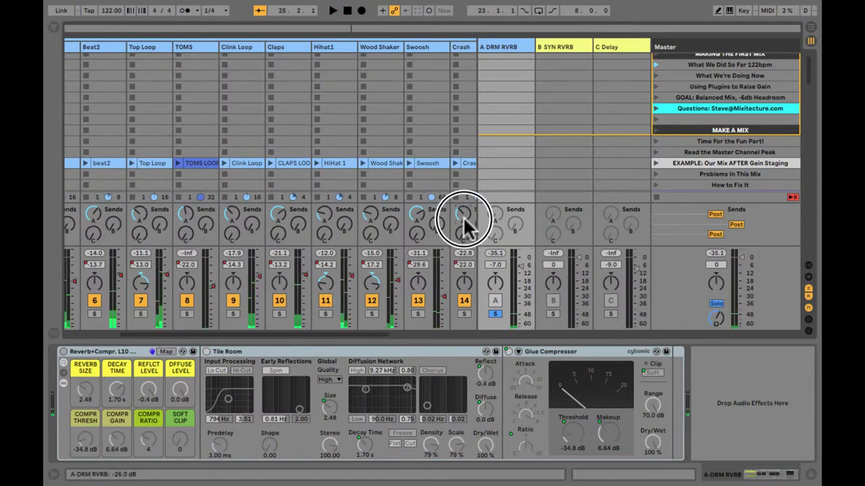
drag(463, 216, 420, 217)
scroll(463, 223, right, 1)
key(space)
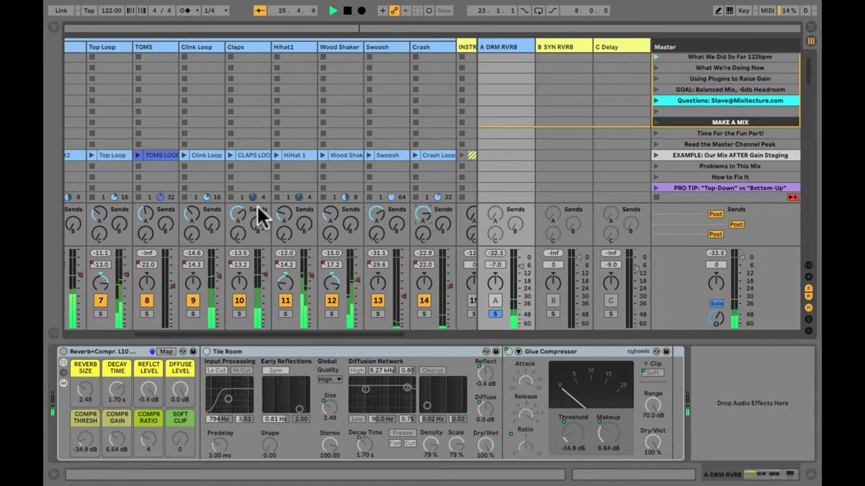
Raise send A on the Beat1 track and lower the preview volume on the Master, stopping playback when done.
scroll(256, 205, left, 3)
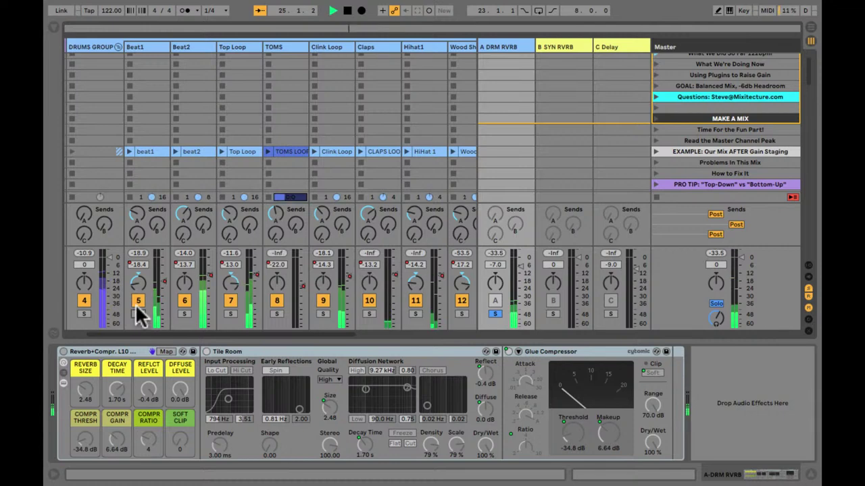
click(135, 213)
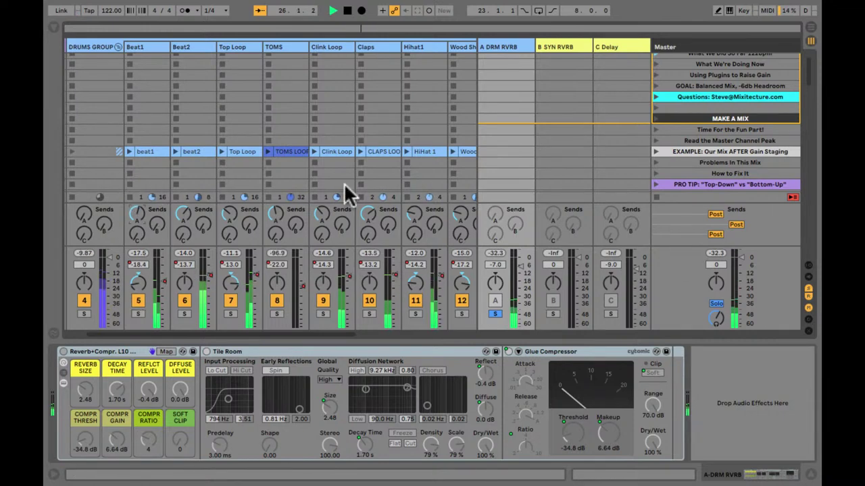
click(716, 319)
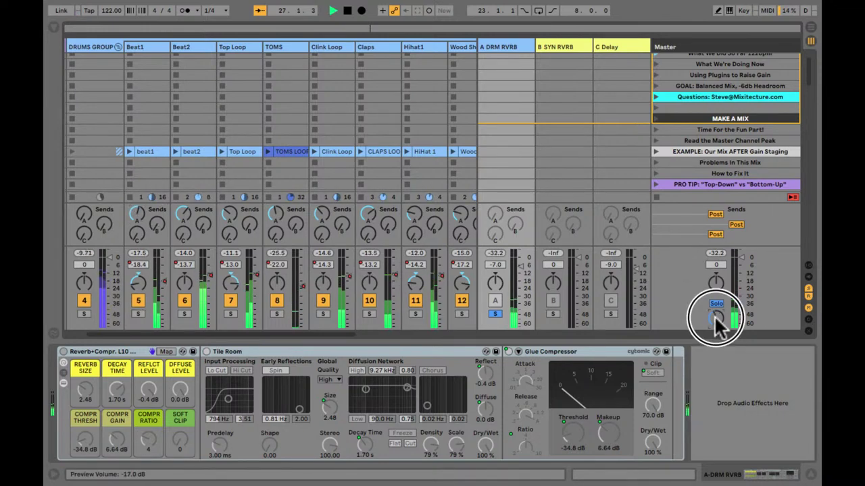
drag(137, 216, 136, 213)
key(space)
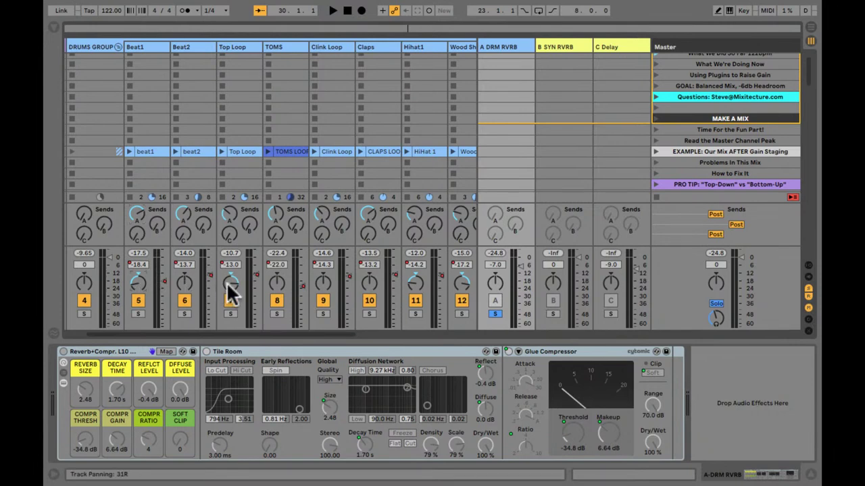
Select the A DRM RVRB return and restart playback.
click(139, 213)
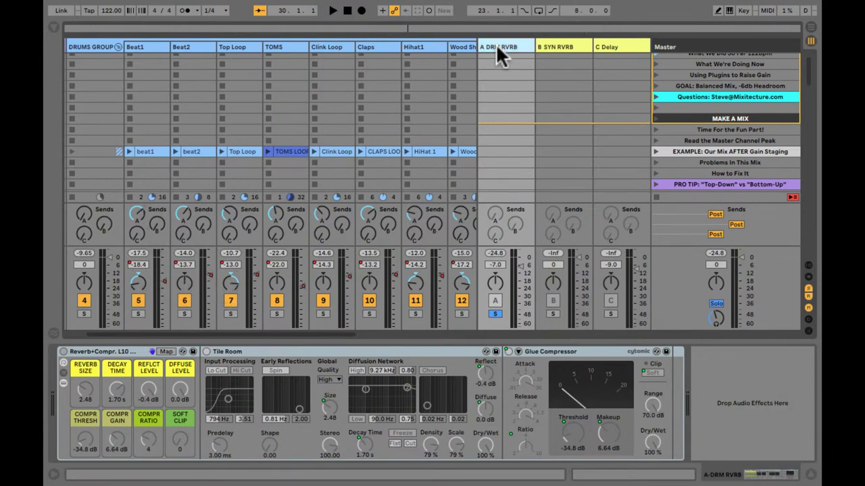
key(space)
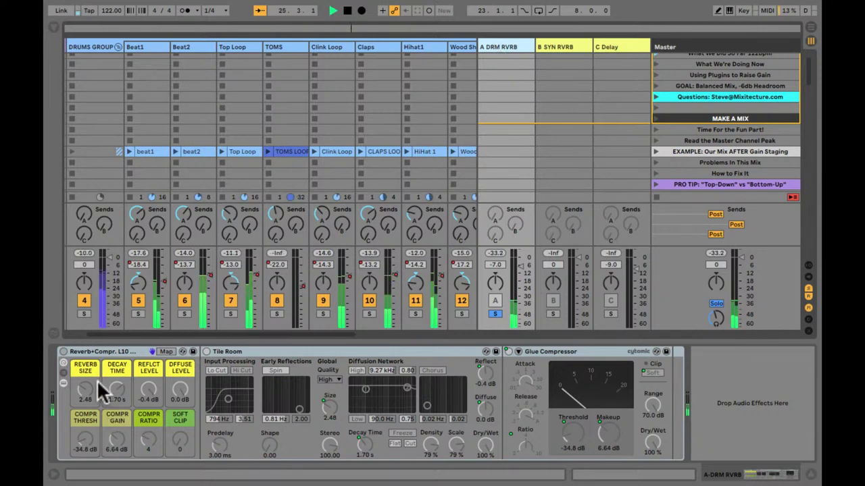
Switch the reverb rack back on, unsolo the A DRM RVRB return and pull its volume down to -26 dB.
click(63, 352)
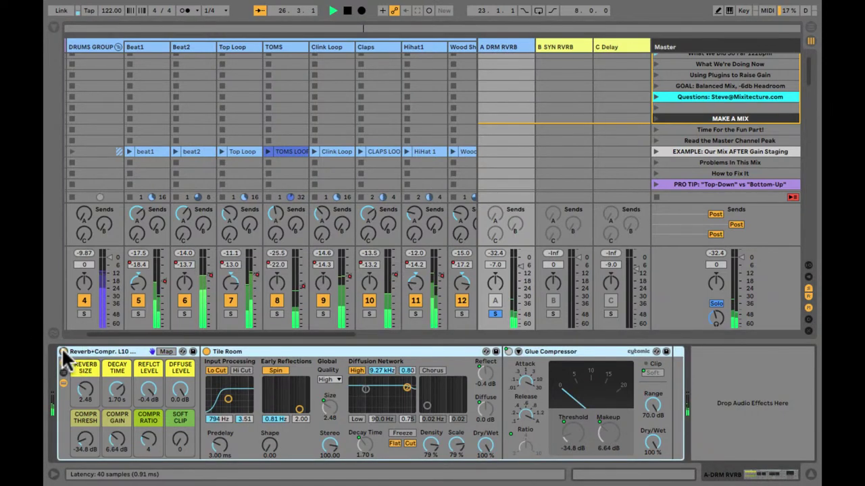
click(495, 314)
drag(518, 289, 518, 268)
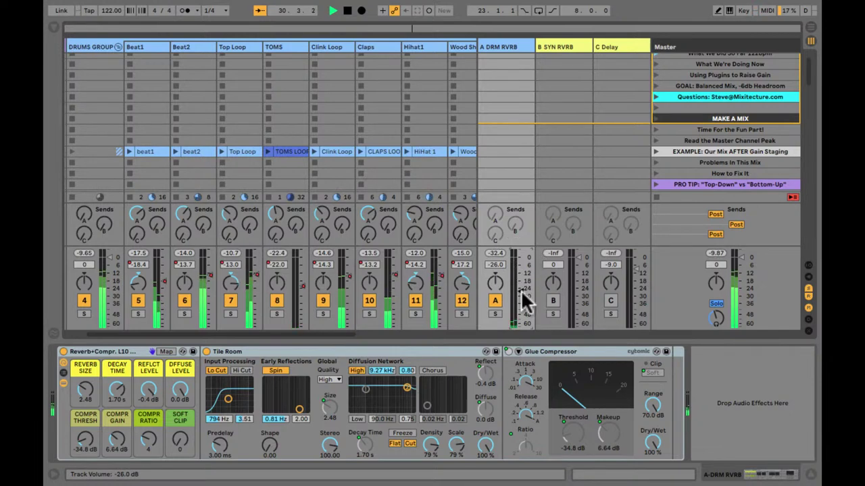
Raise the A DRM RVRB volume in the mix, settle it at about -12.5 dB and compare with the return muted.
scroll(522, 291, up, 5)
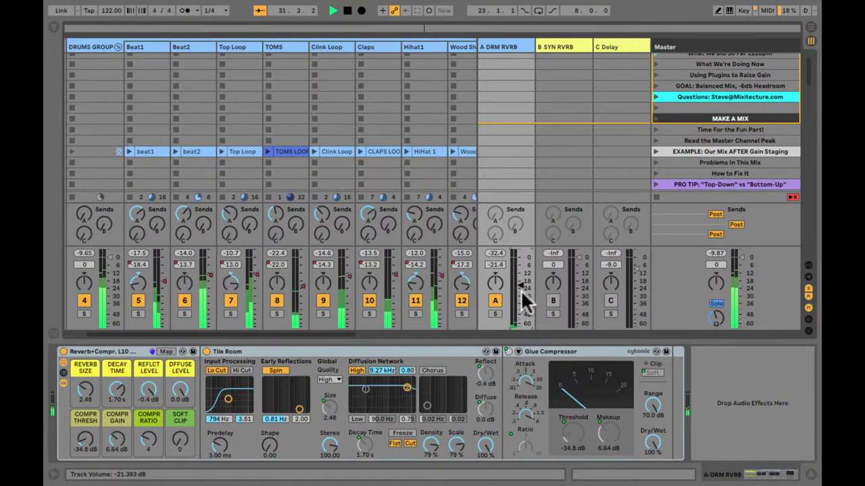
scroll(526, 301, up, 3)
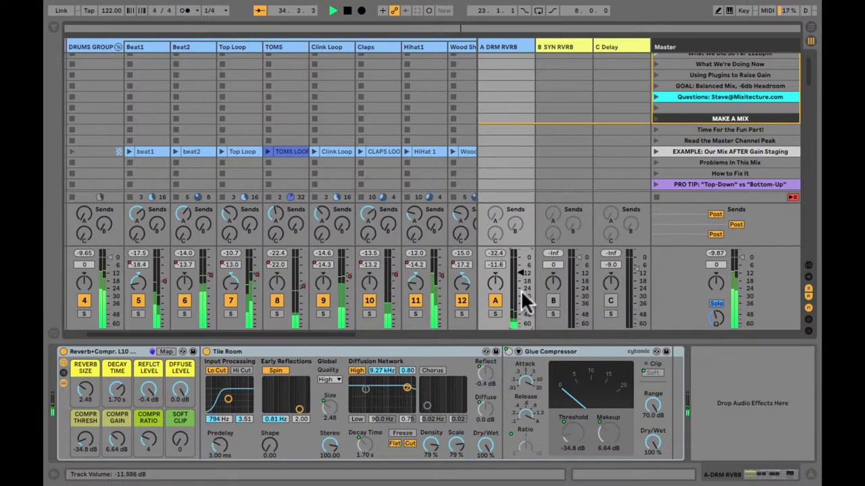
scroll(526, 302, up, 2)
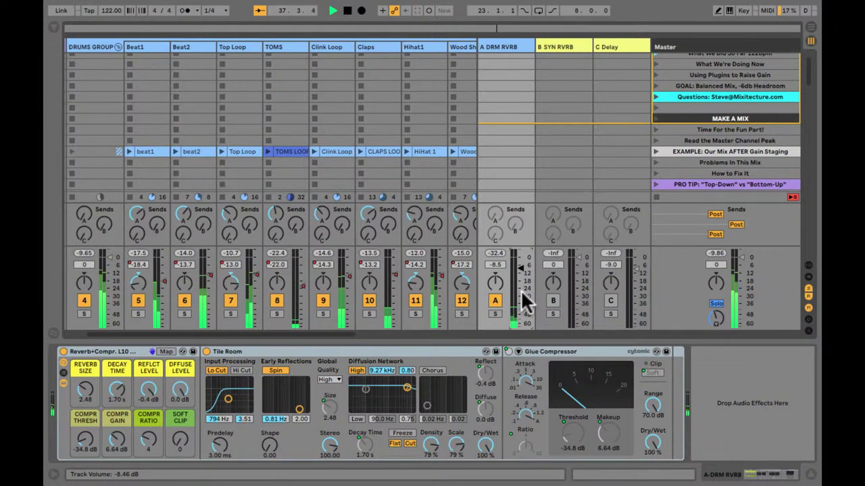
scroll(526, 301, down, 1)
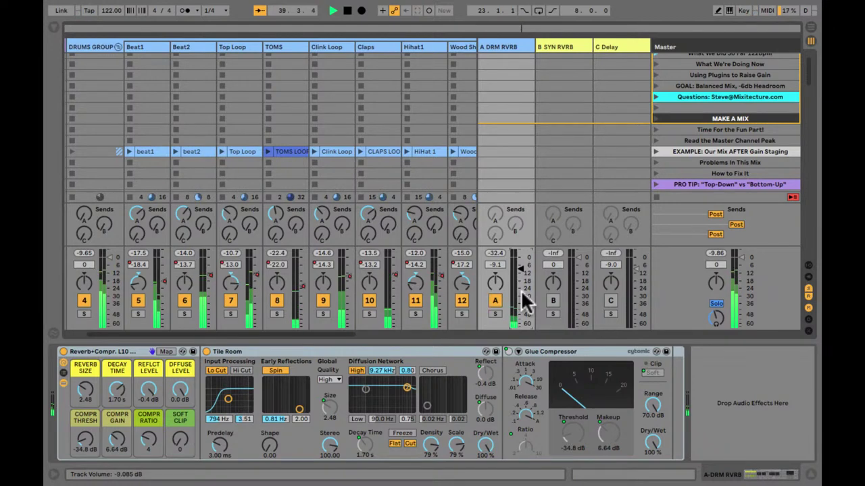
scroll(526, 302, down, 3)
key(F1)
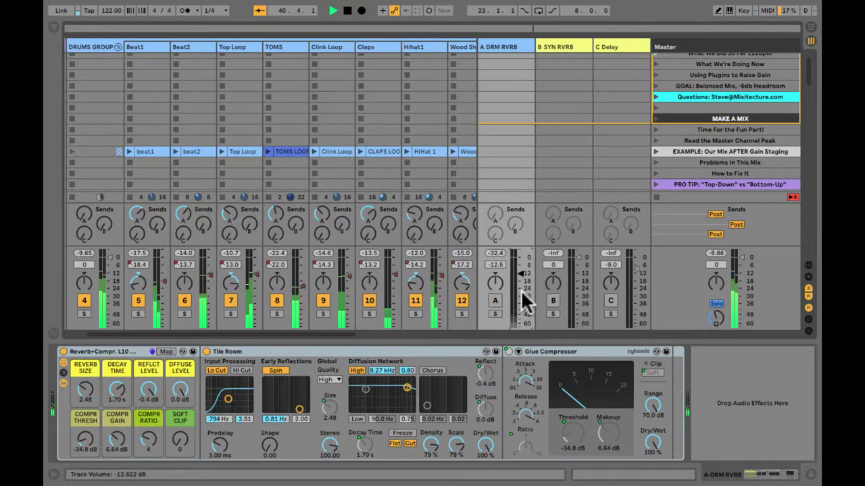
key(F1)
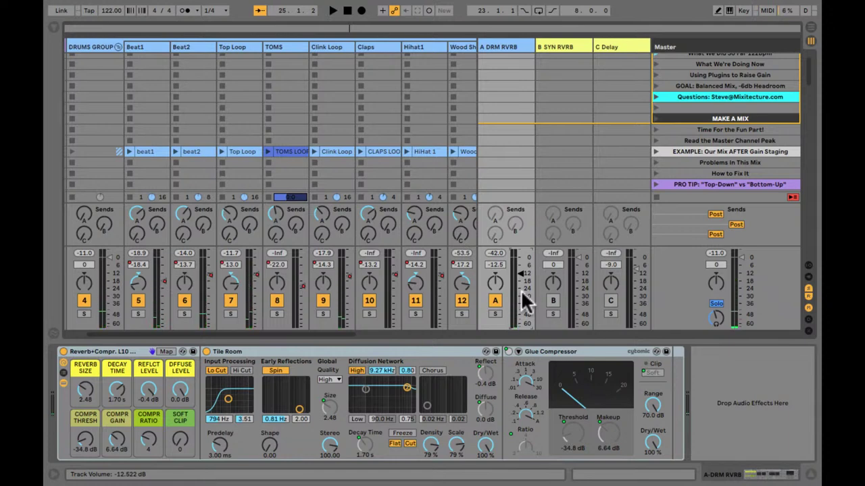
Play the mix again and lower the A DRM RVRB volume to about -17.2 dB, stopping playback when done.
key(space)
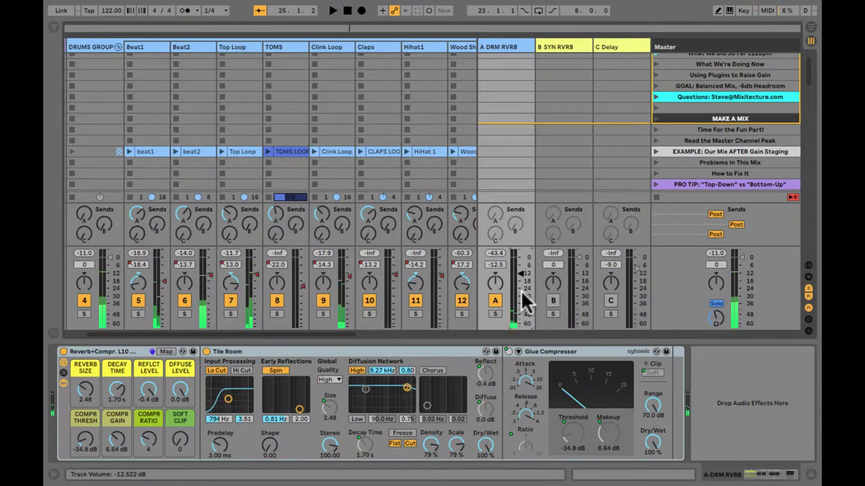
scroll(525, 302, down, 2)
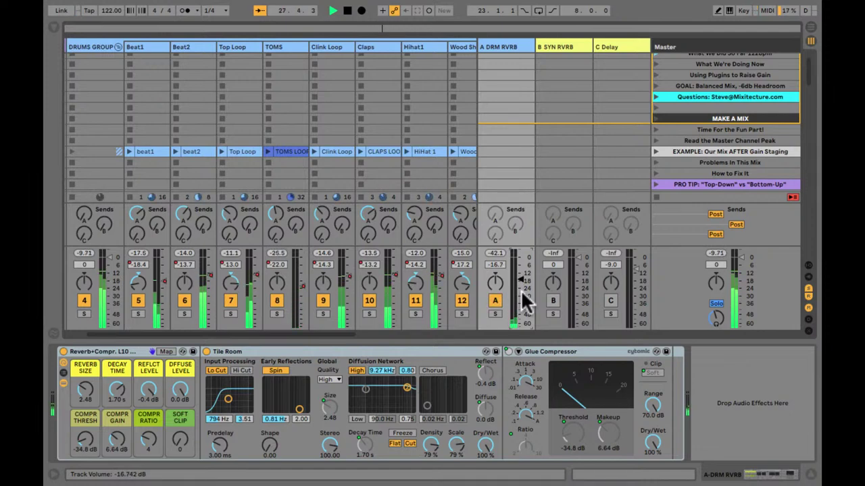
scroll(526, 302, down, 1)
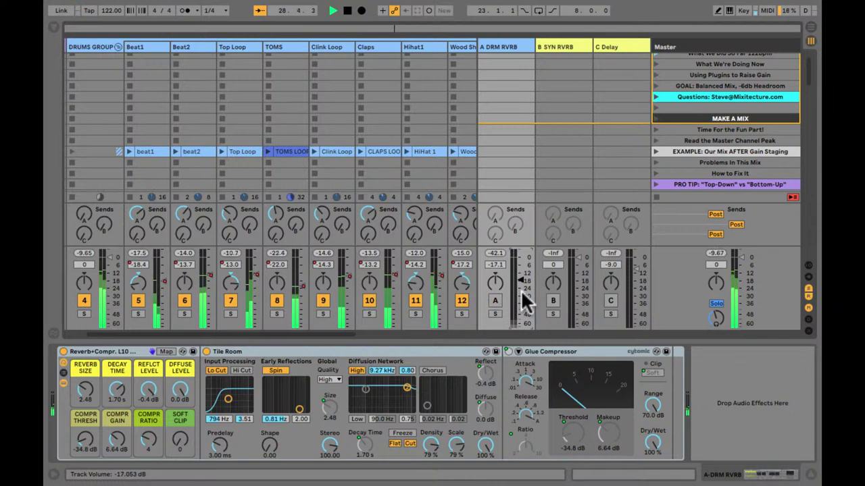
scroll(521, 291, down, 3)
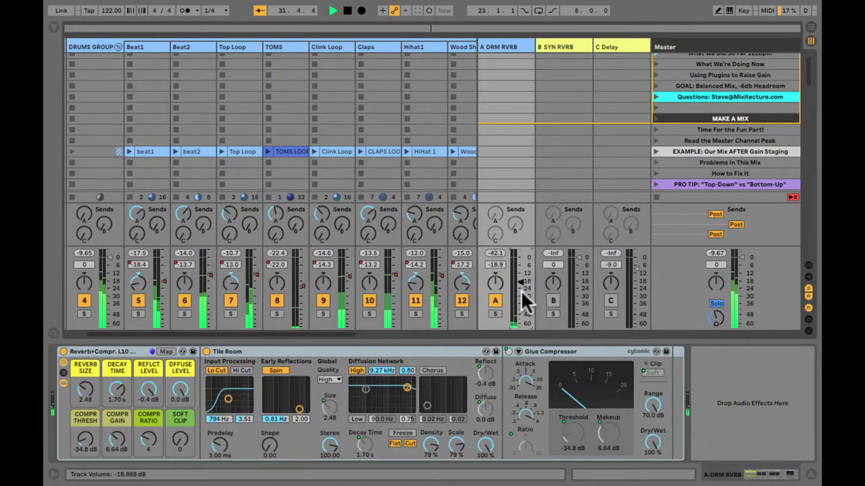
scroll(526, 302, up, 3)
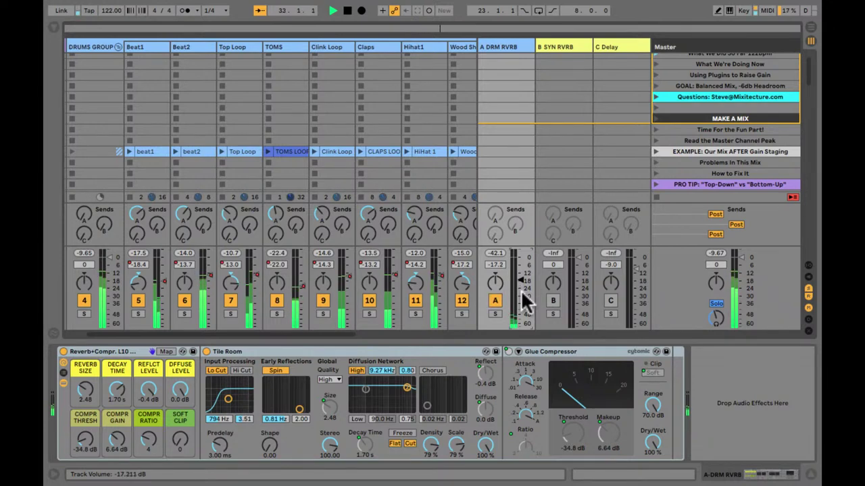
key(space)
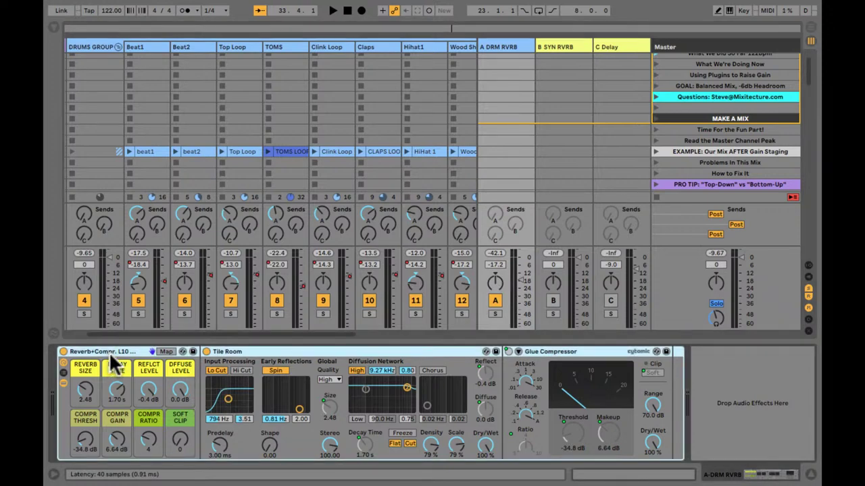
Restart playback, solo the A DRM RVRB return and raise its volume to about -6.6 dB.
key(space)
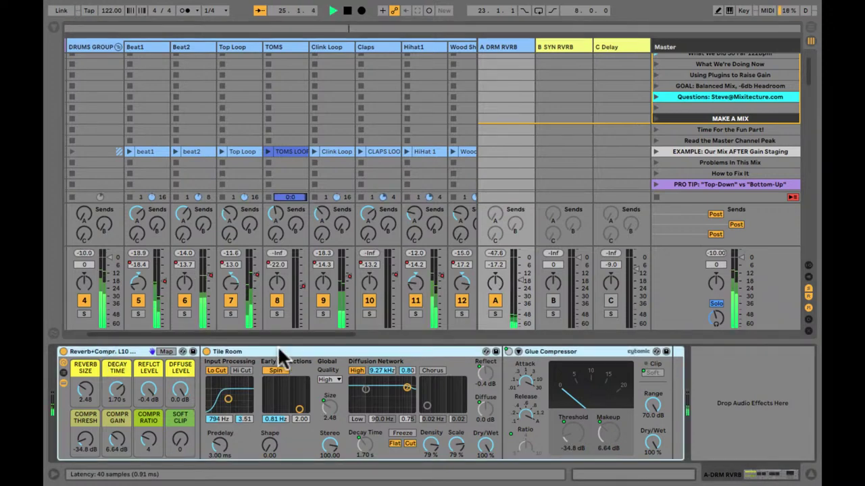
click(494, 312)
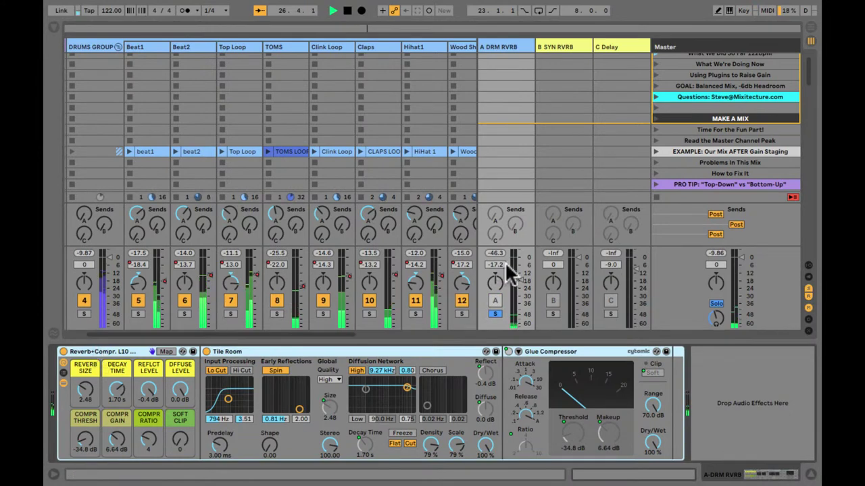
drag(517, 280, 517, 266)
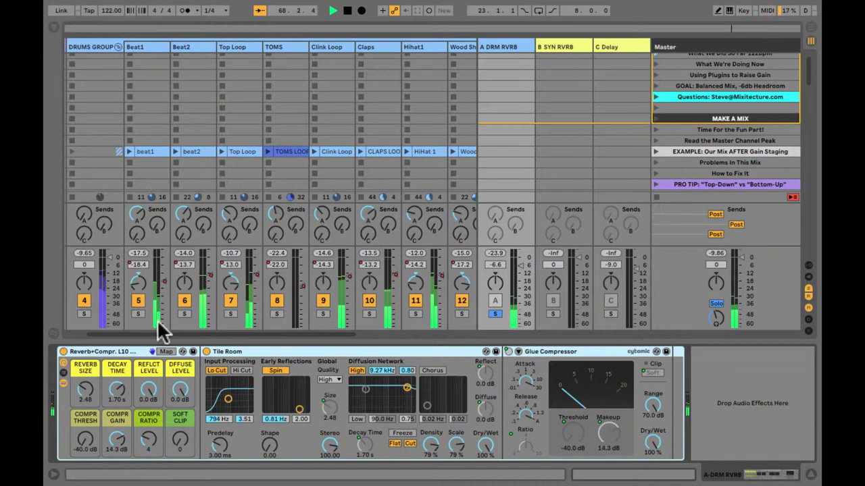
Unsolo the A DRM RVRB return and raise its volume in the mix to -2.0 dB.
click(492, 314)
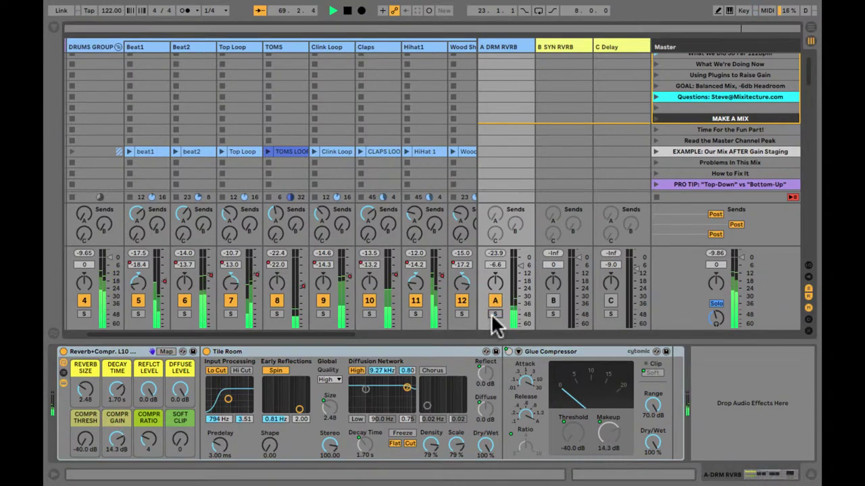
click(517, 265)
drag(515, 265, 519, 268)
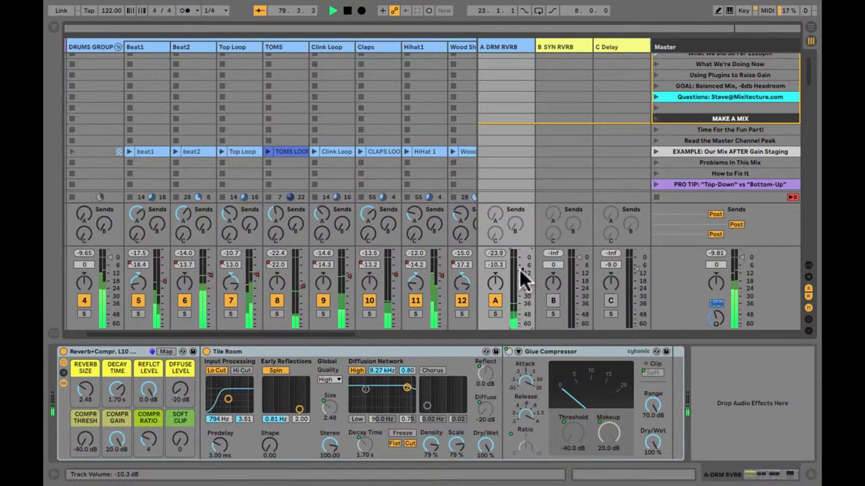
drag(521, 270, 518, 268)
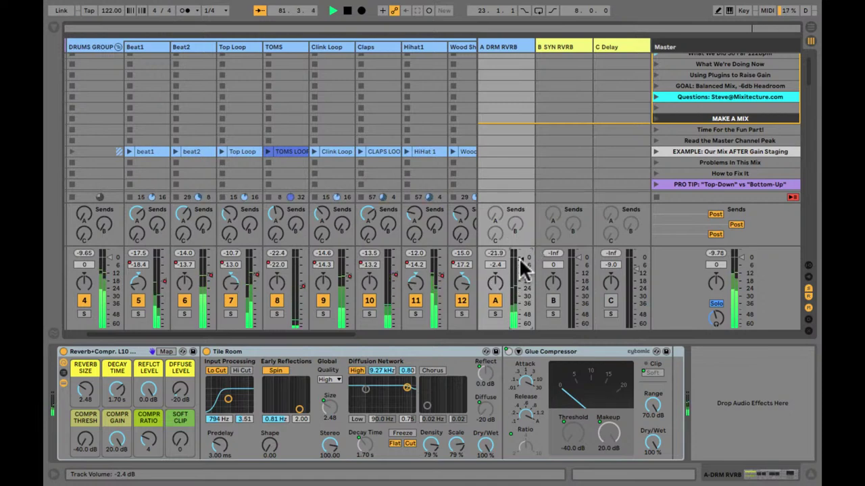
drag(521, 269, 511, 260)
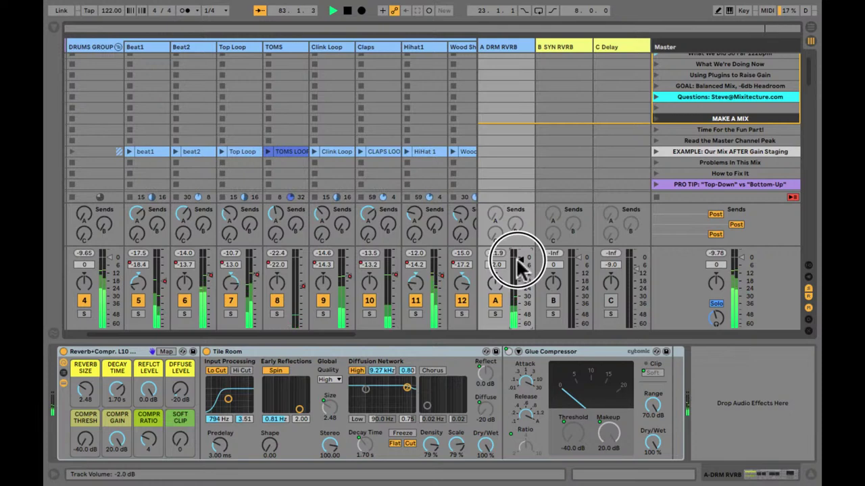
Compare the A DRM RVRB return soloed and in the full mix, restart playback and leave the return soloed.
click(496, 314)
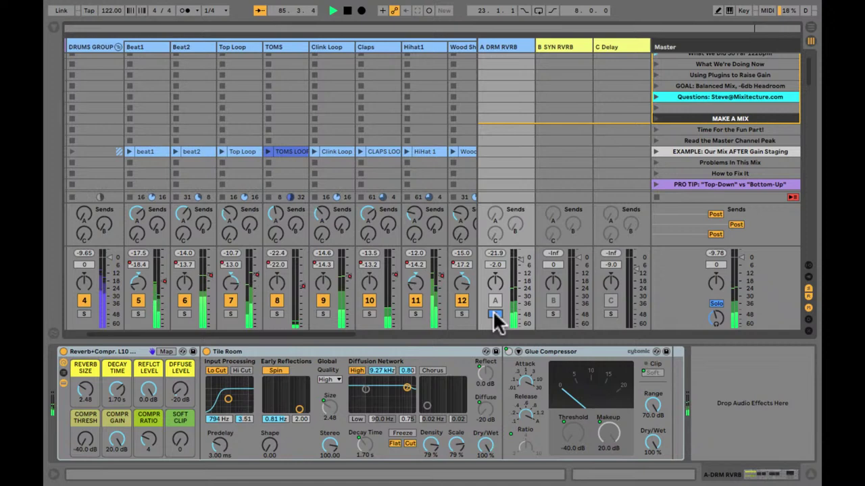
click(494, 314)
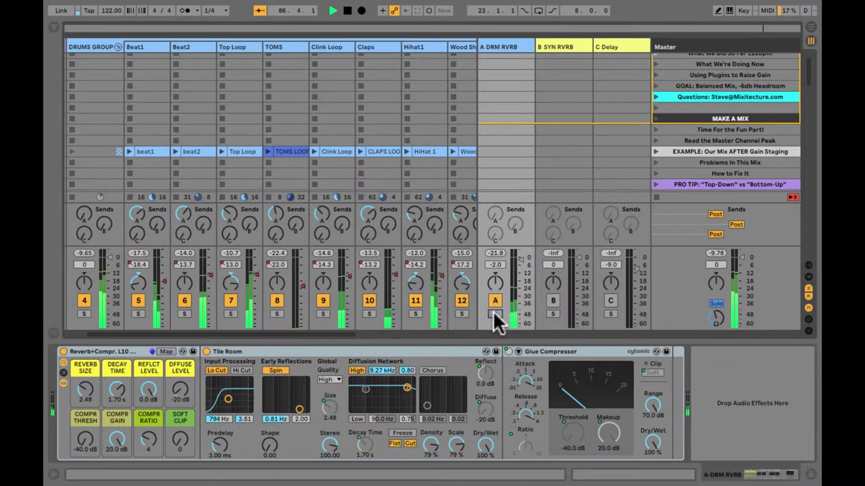
key(space)
key(space)
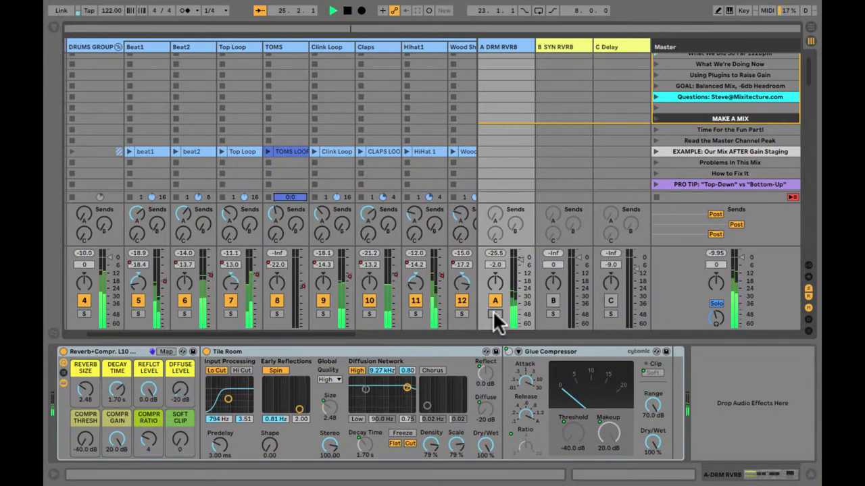
click(494, 314)
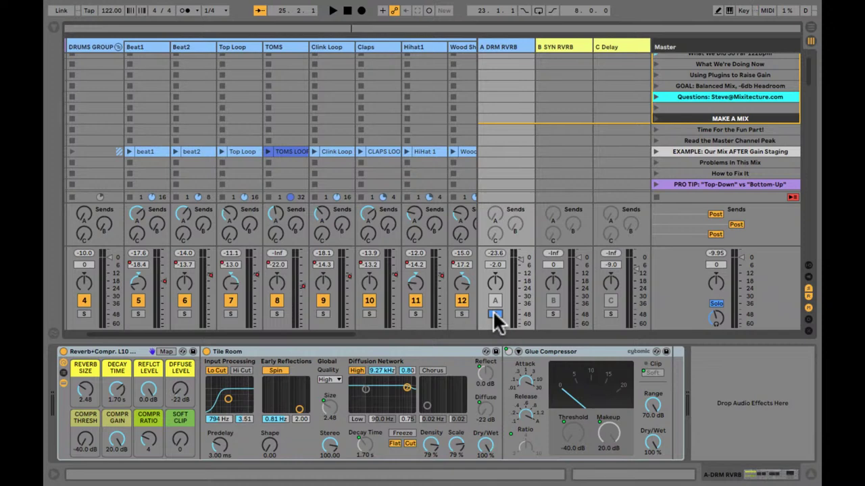
Select the Reverb+Compr. rack for hardware control and play the soloed return briefly to hear its decay.
click(283, 350)
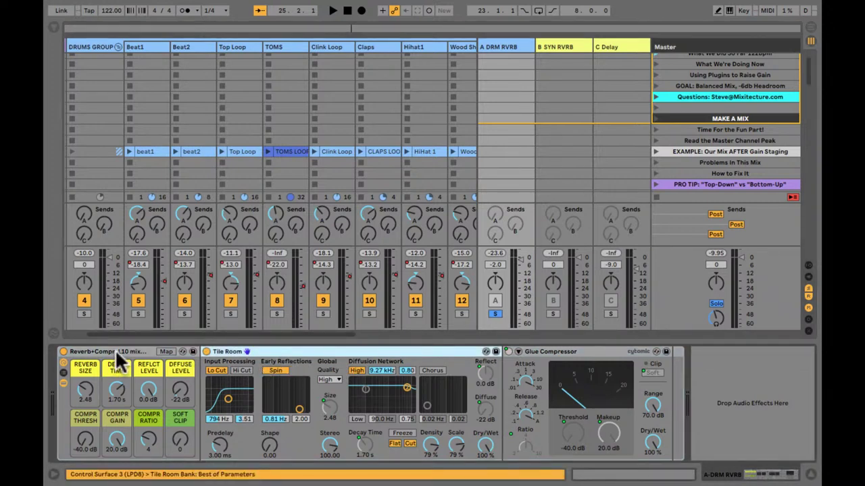
click(114, 350)
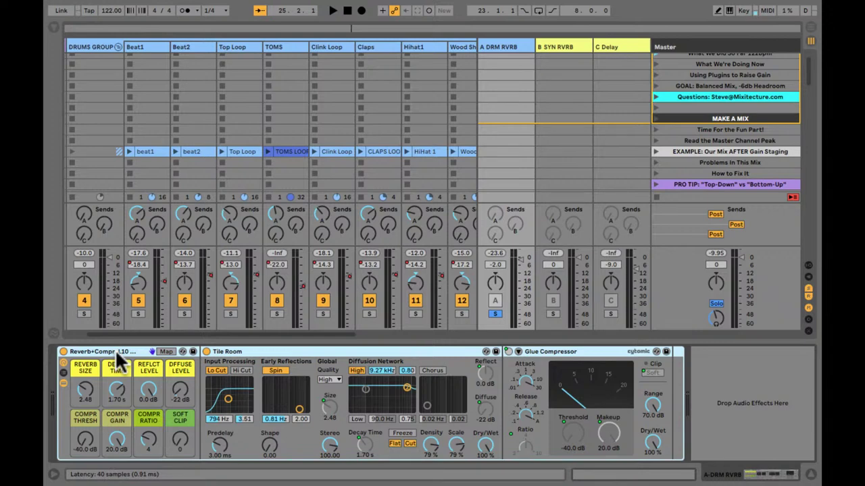
key(space)
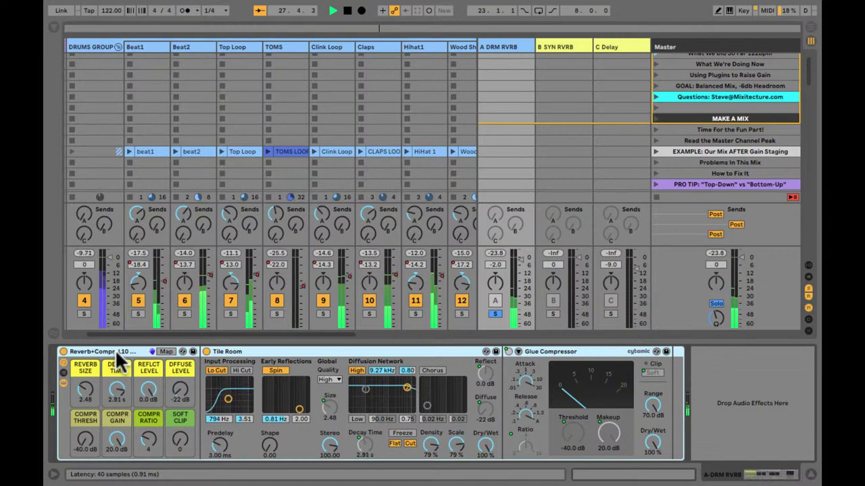
key(space)
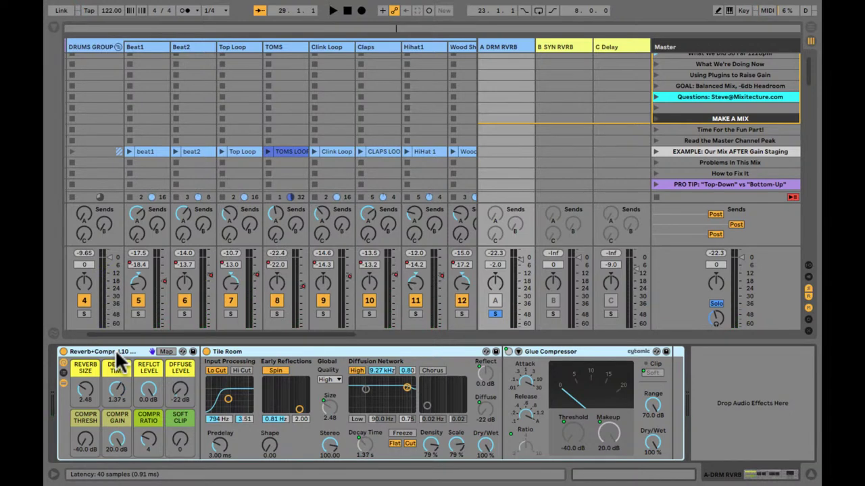
Start and stop playback repeatedly to audition the soloed return's reverb size, reflection, diffusion and compression settings.
key(space)
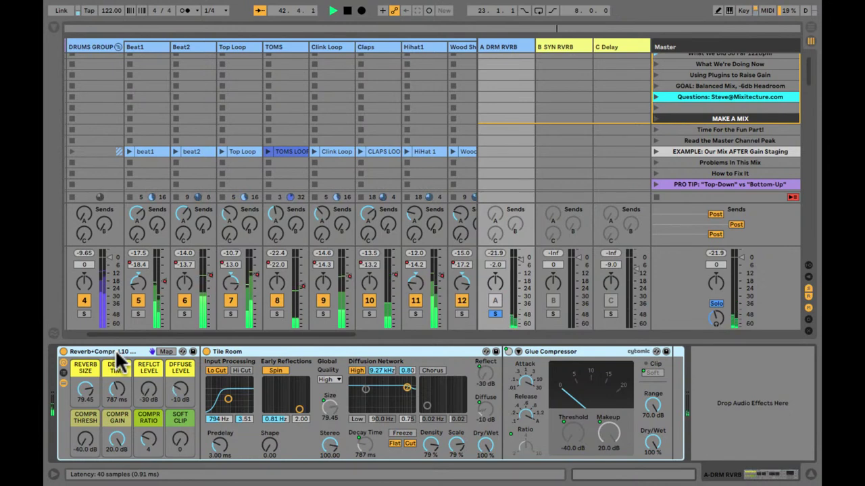
key(space)
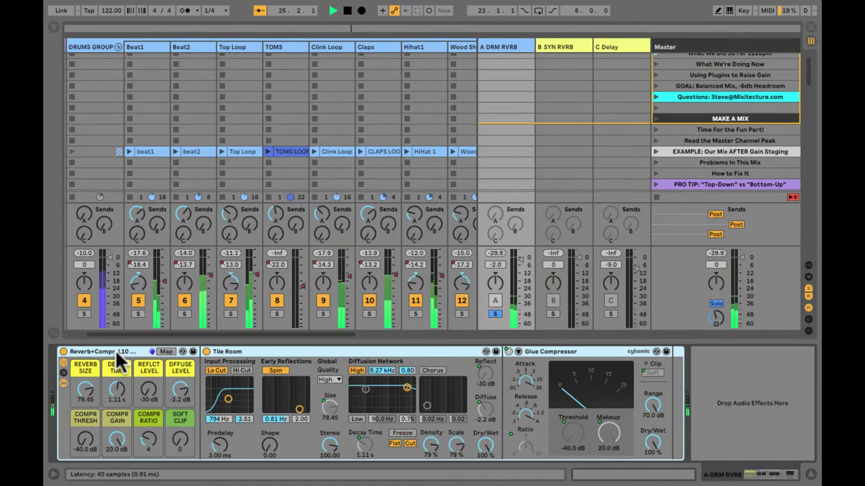
key(space)
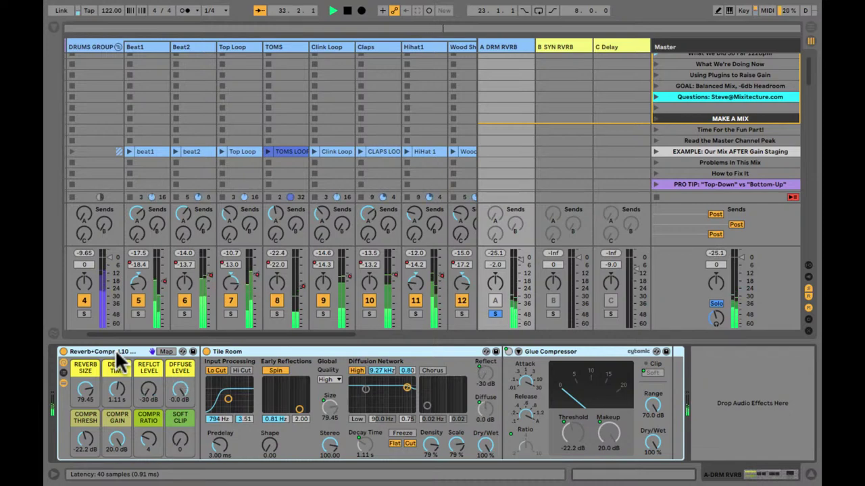
key(space)
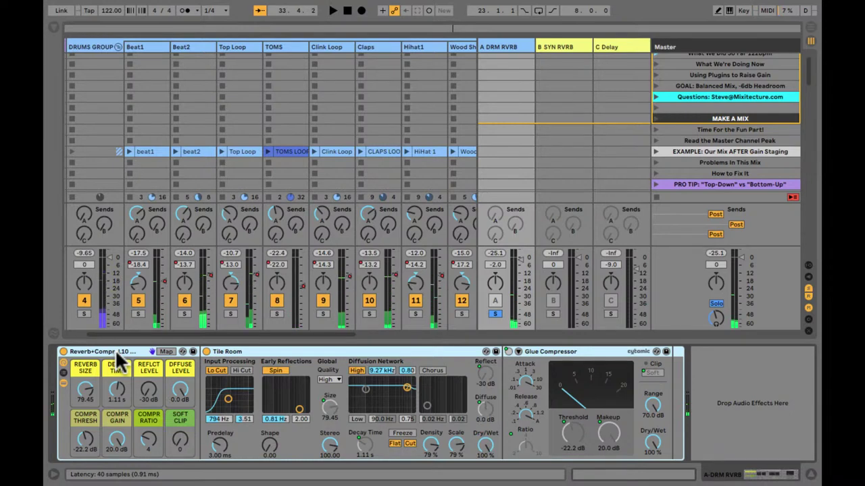
key(space)
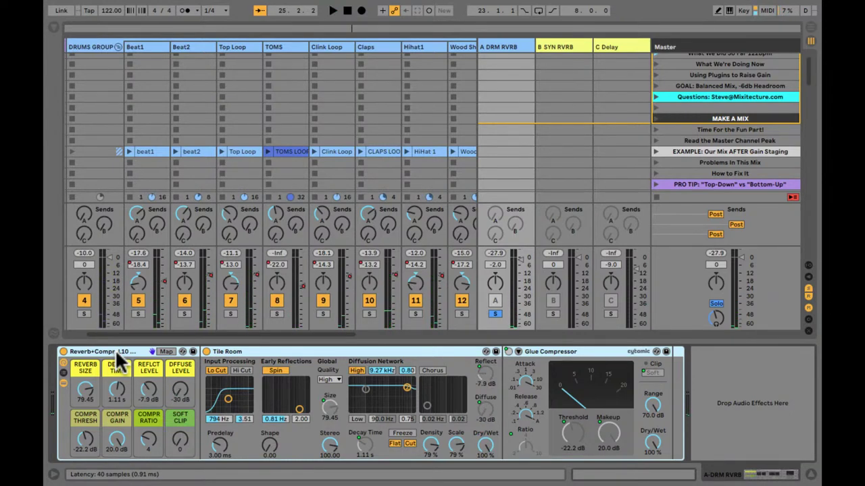
key(space)
key(space)
key(space)
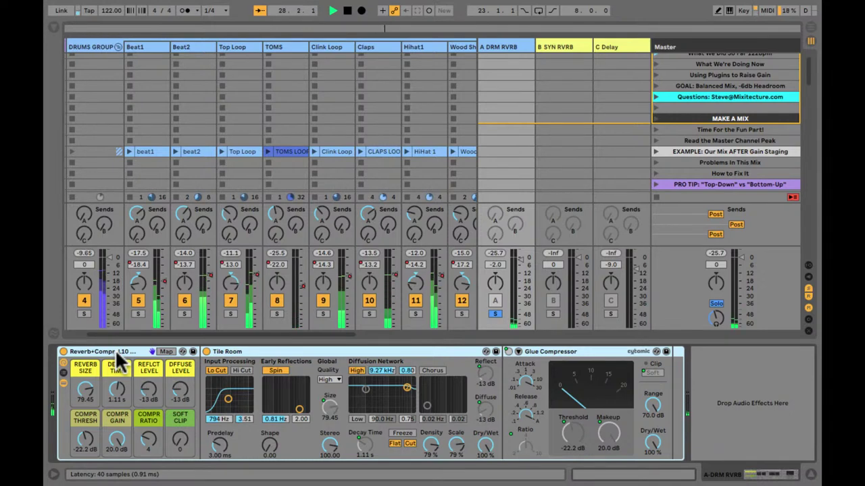
Stop the soloed audition, unsolo the A DRM RVRB return and play the return within the full mix.
key(space)
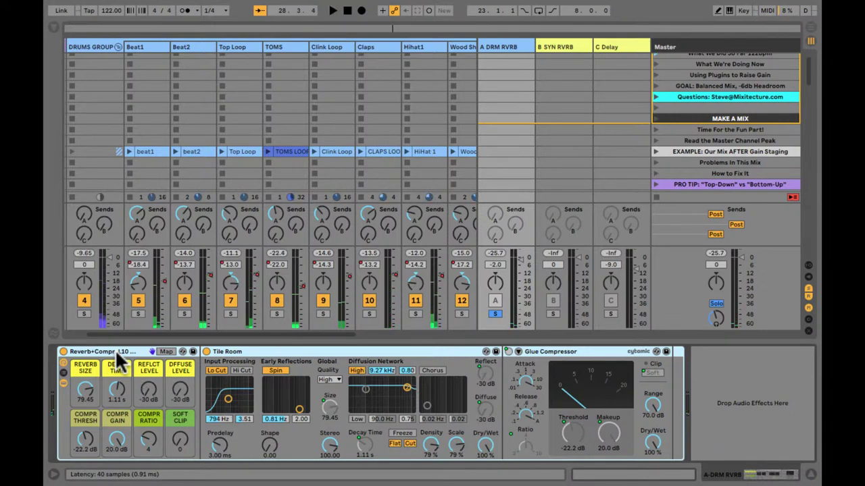
click(494, 315)
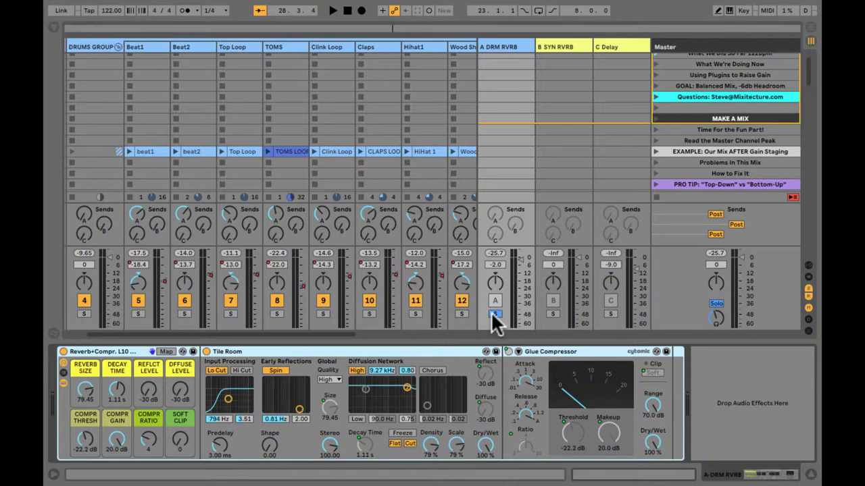
click(494, 315)
key(space)
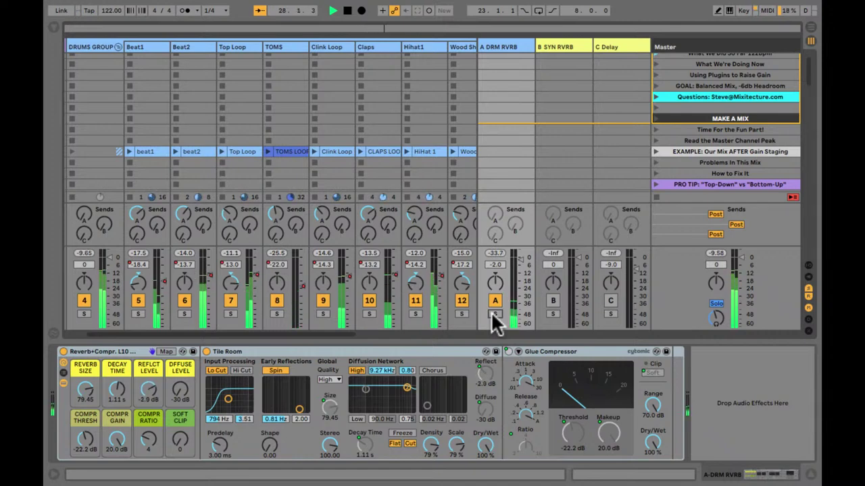
Reset the A DRM RVRB return's volume to 0 dB during playback, and stop the transport.
click(490, 262)
key(Delete)
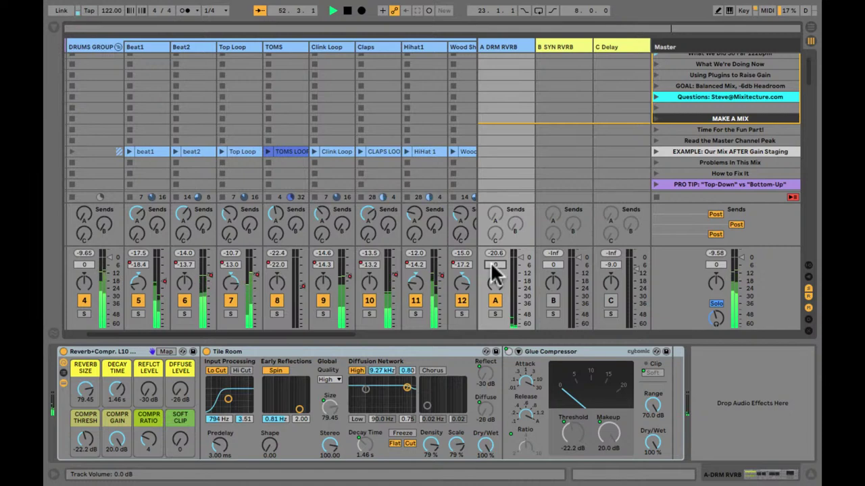
key(space)
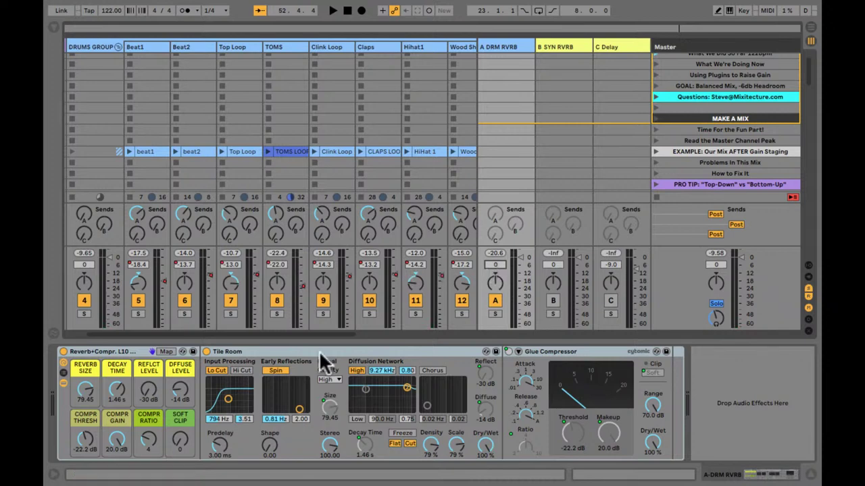
Check the Tile Room reverb's Quality options, leaving High, and reselect the Reverb+Compr. rack for hardware control.
click(329, 380)
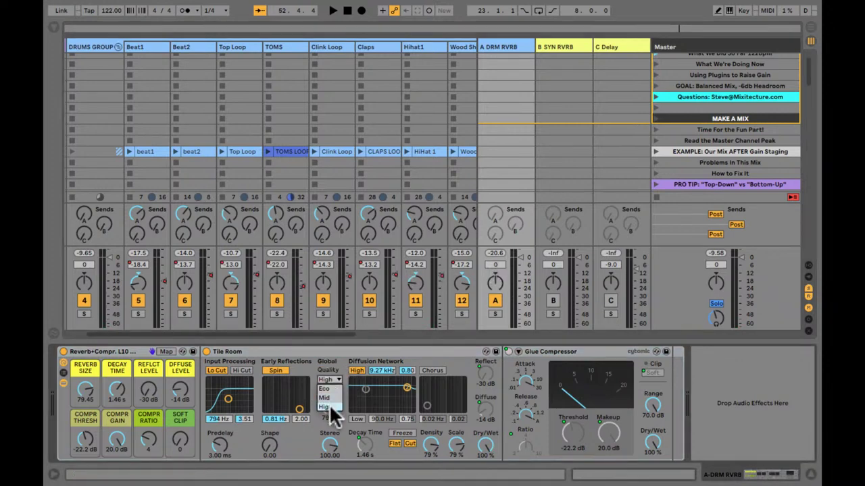
click(462, 351)
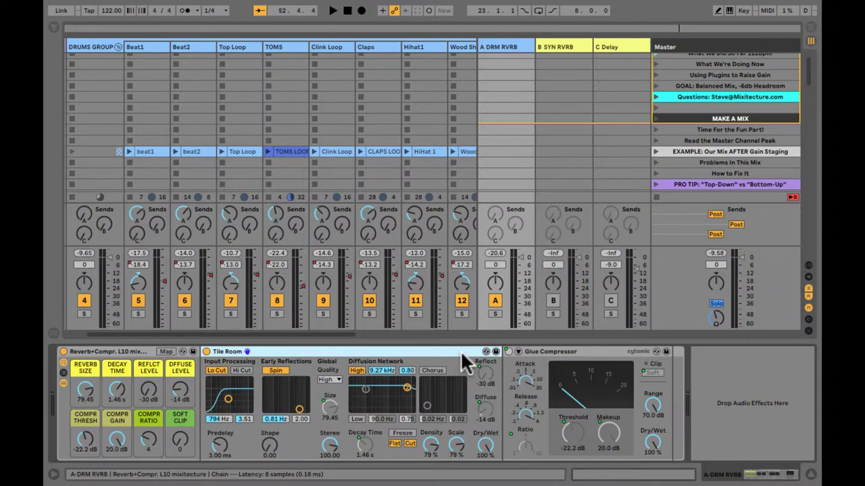
click(127, 351)
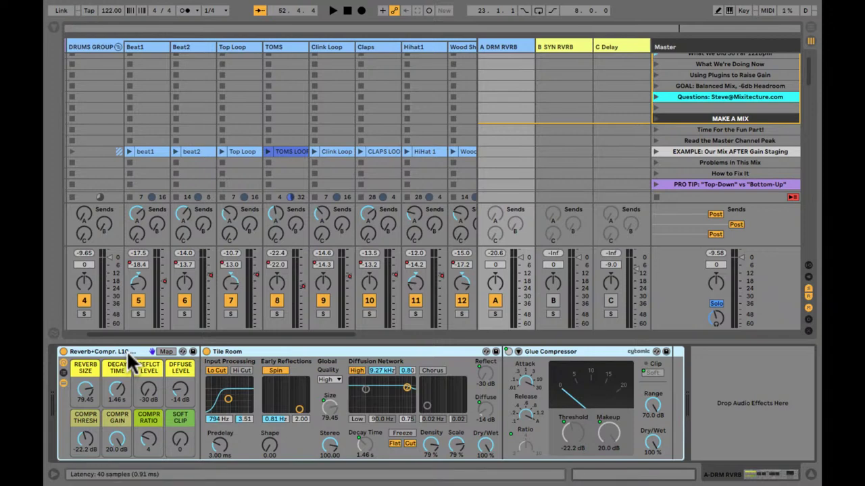
Inspect the A send levels of the Beat2, TOMS and Claps tracks.
click(179, 216)
click(273, 215)
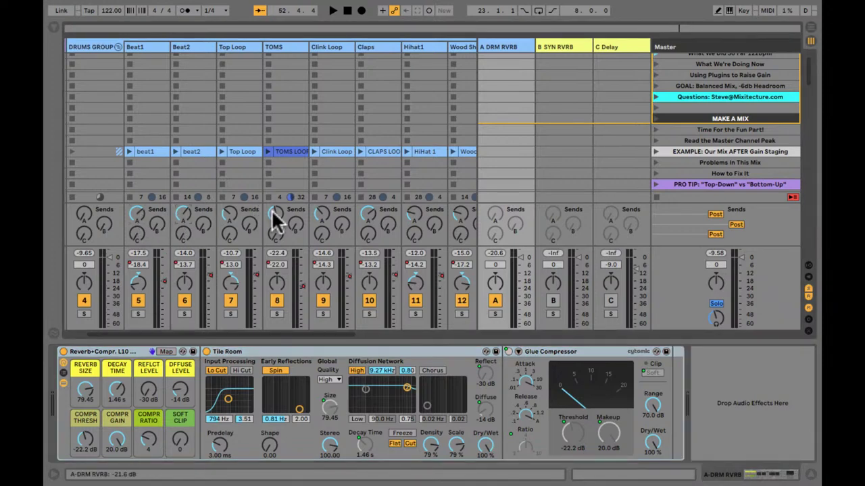
click(366, 214)
click(365, 214)
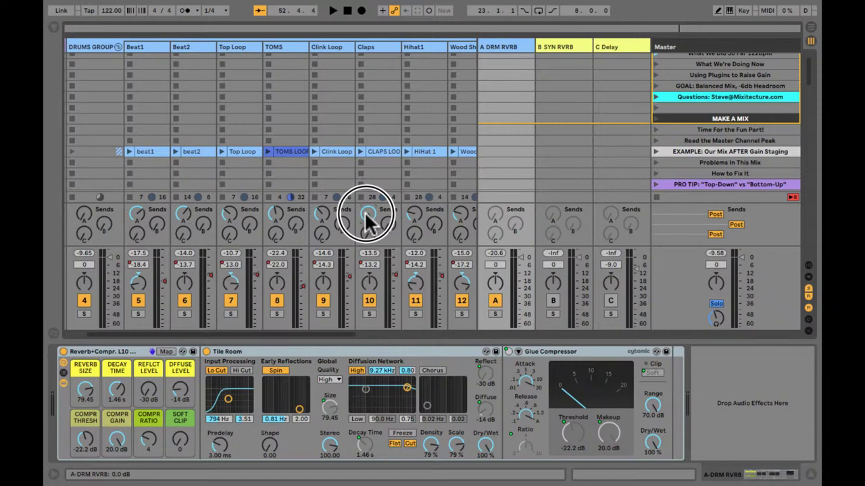
click(365, 215)
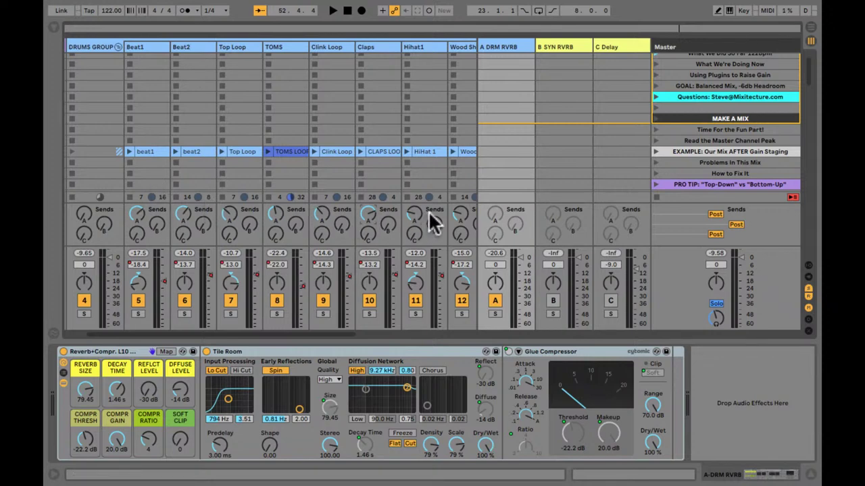
Bypass the Reverb+Compr. rack, start playback and solo the A DRM RVRB return to check its incoming signal.
scroll(428, 212, right, 3)
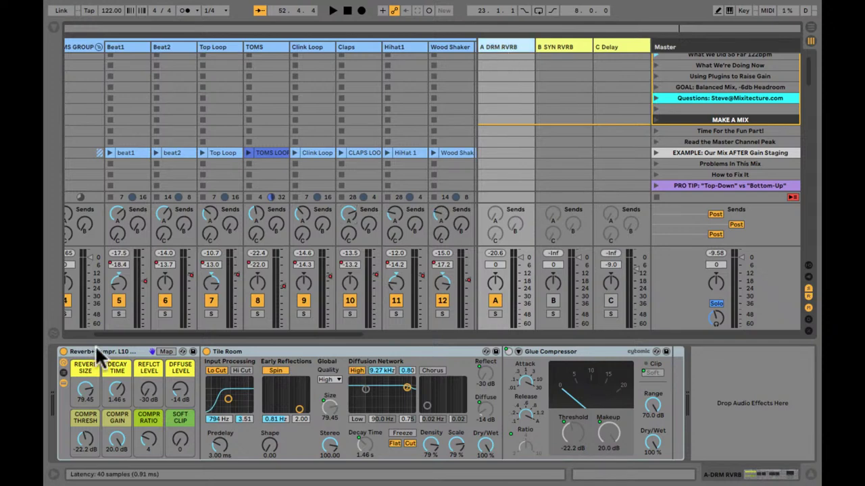
click(62, 352)
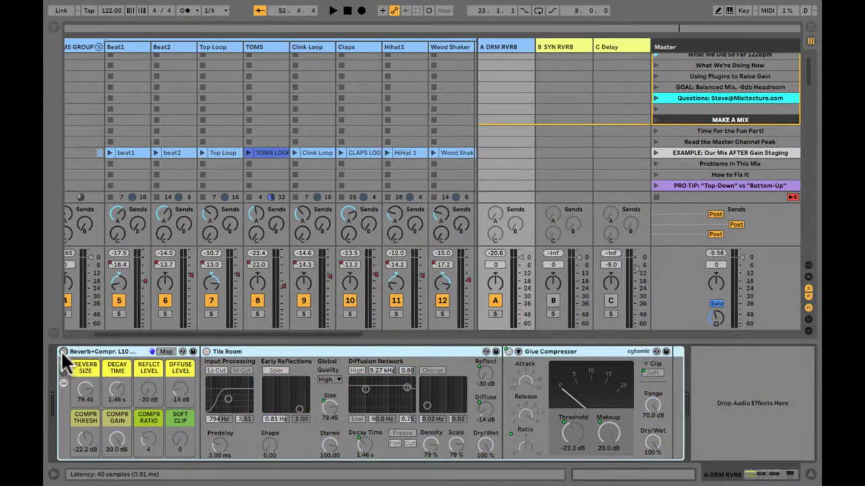
key(space)
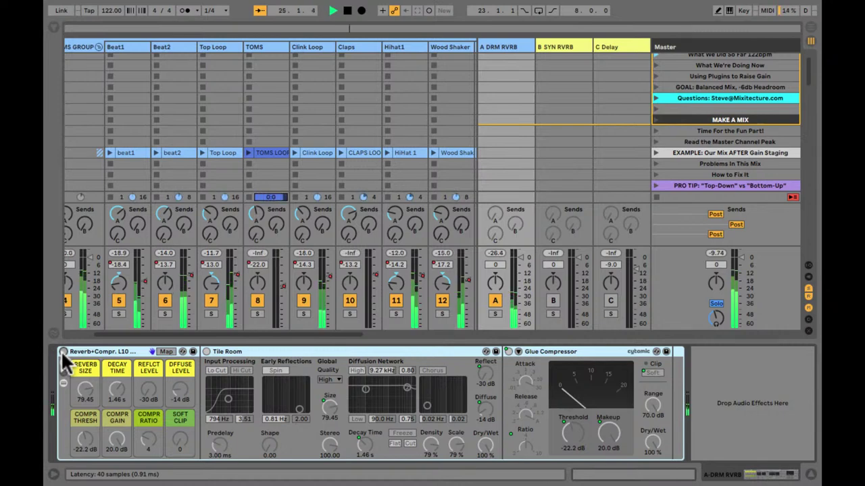
click(491, 313)
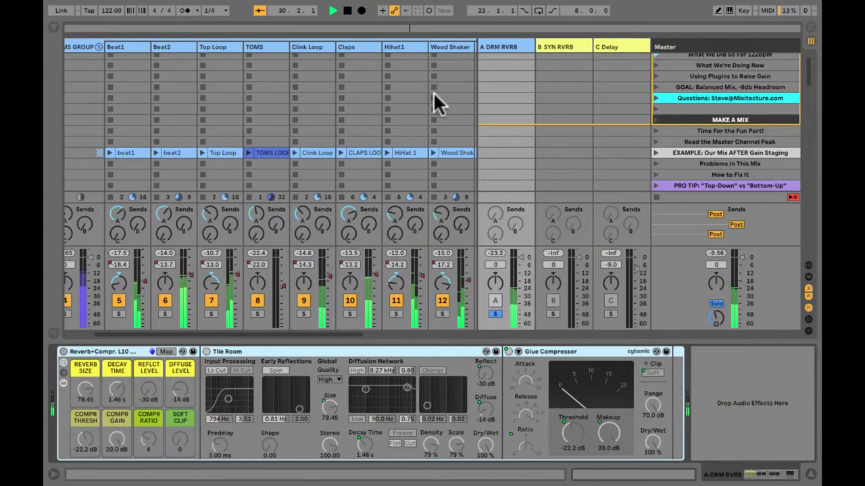
Select all drum tracks from Beat1 through Crash and raise their A sends together, then clear the selection.
scroll(444, 45, up, 1)
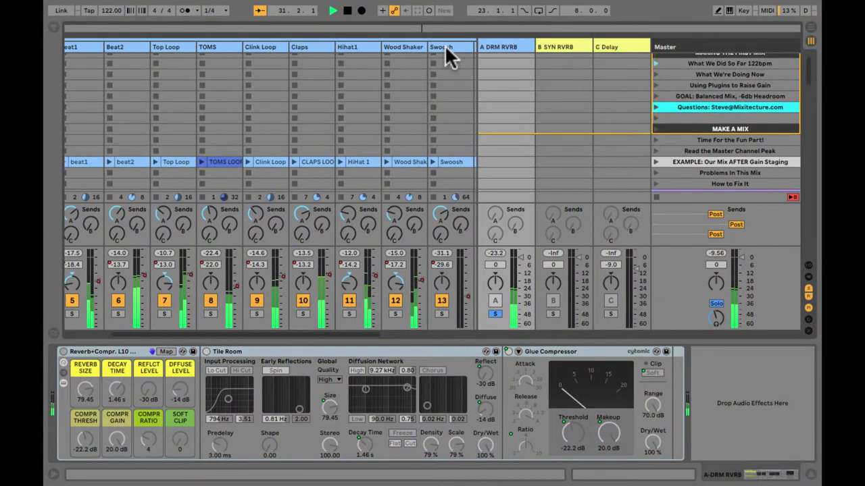
scroll(444, 45, right, 10)
click(363, 47)
scroll(364, 41, down, 1)
scroll(364, 41, left, 10)
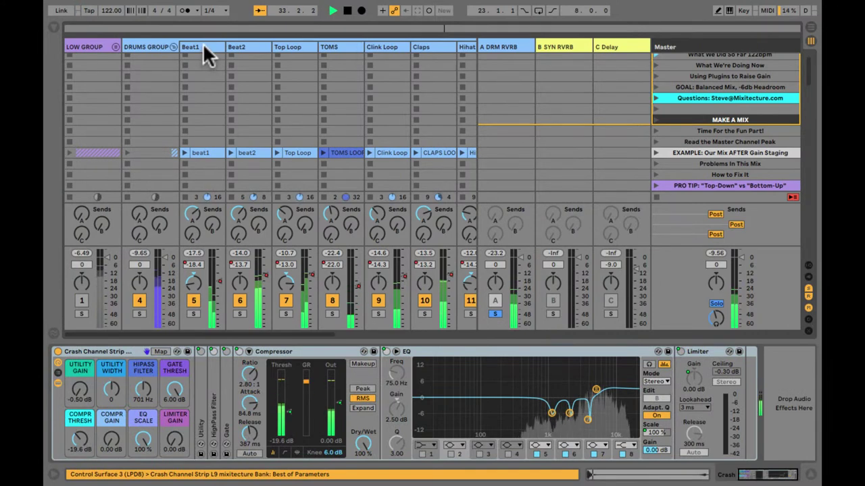
click(203, 45)
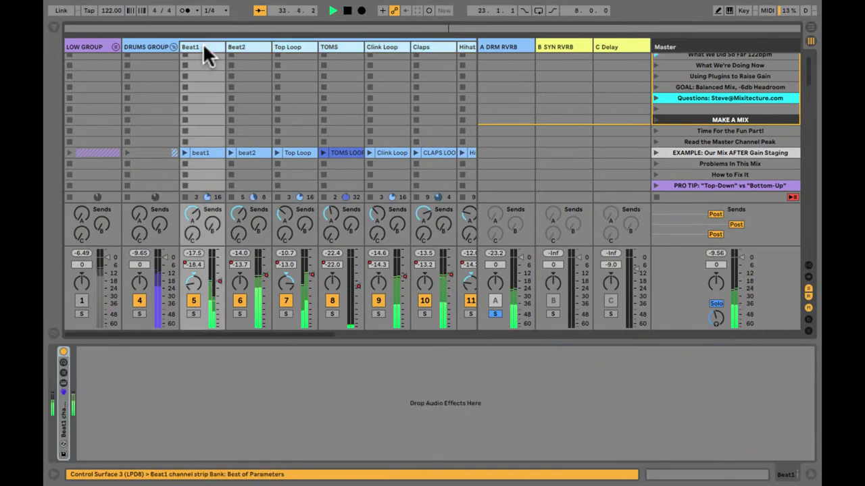
click(189, 214)
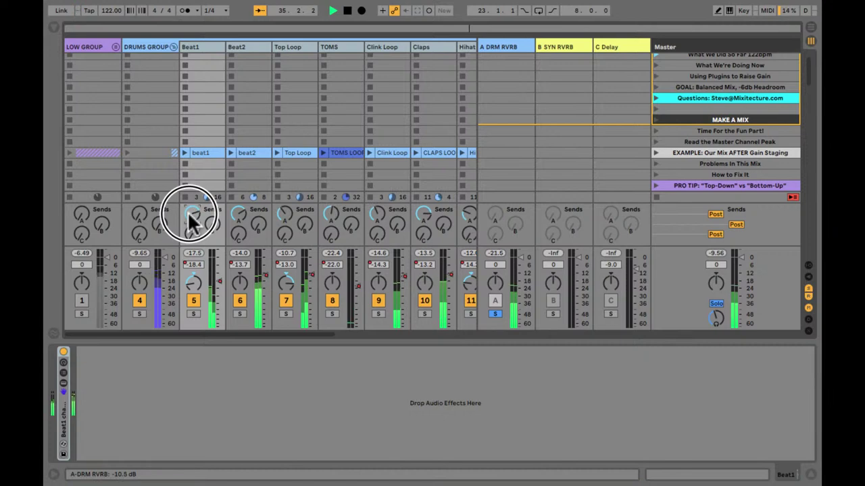
drag(191, 220, 191, 219)
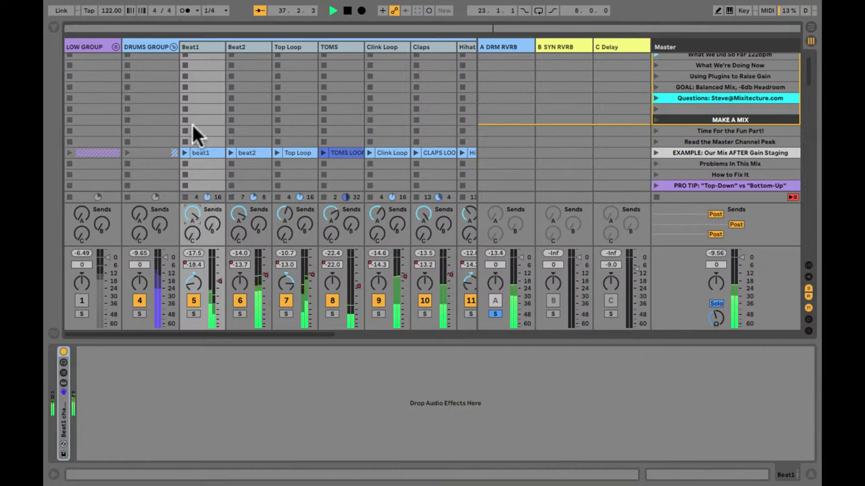
click(195, 127)
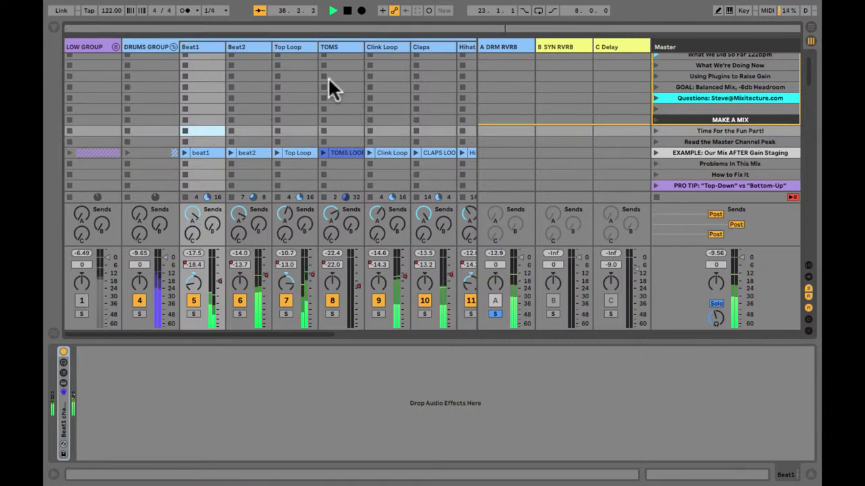
Turn the Reverb+Compr. rack on the A DRM RVRB return back on and lower its COMPR GAIN to 0.00 dB.
scroll(328, 77, right, 5)
scroll(327, 77, up, 1)
scroll(328, 77, right, 1)
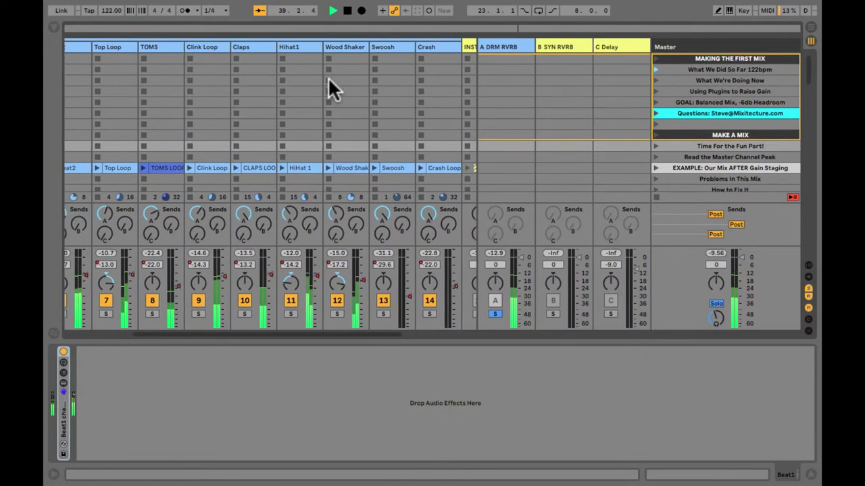
click(501, 44)
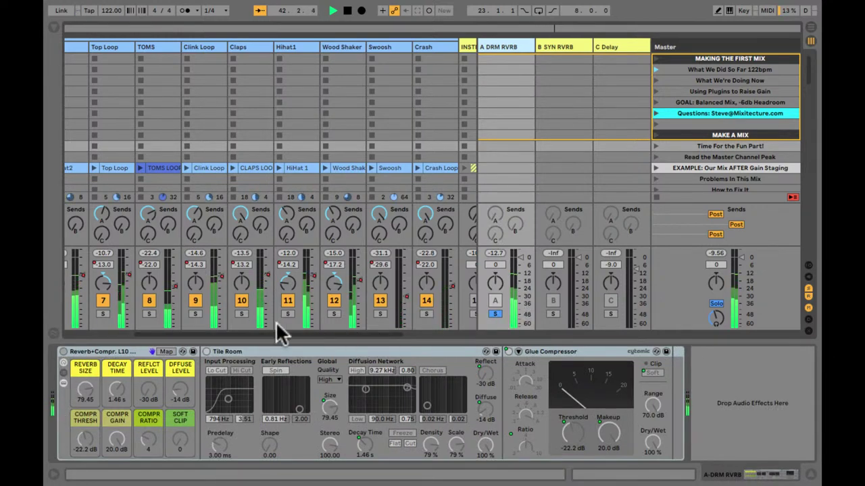
click(63, 352)
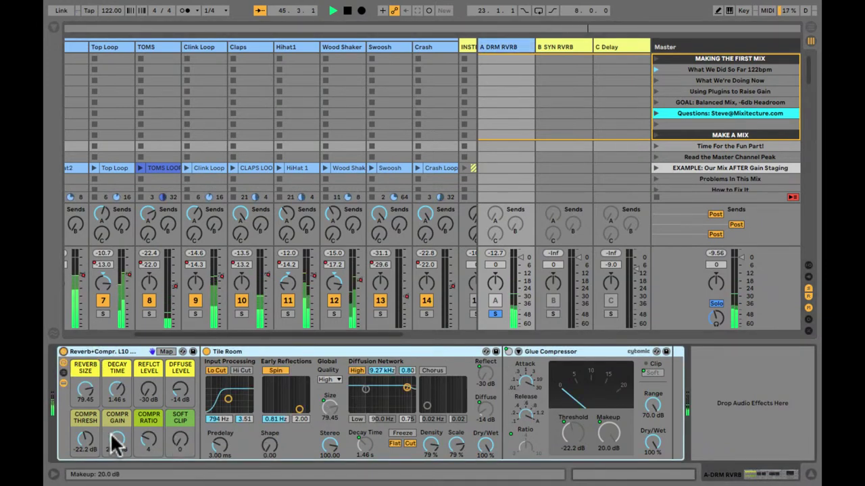
drag(112, 440, 112, 466)
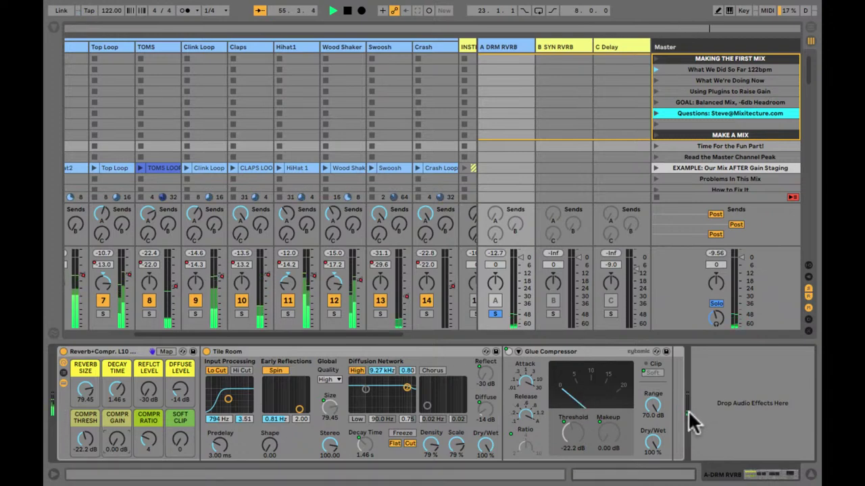
Unsolo the A DRM RVRB return and compare the mix with the return off and on, leaving it on.
click(497, 311)
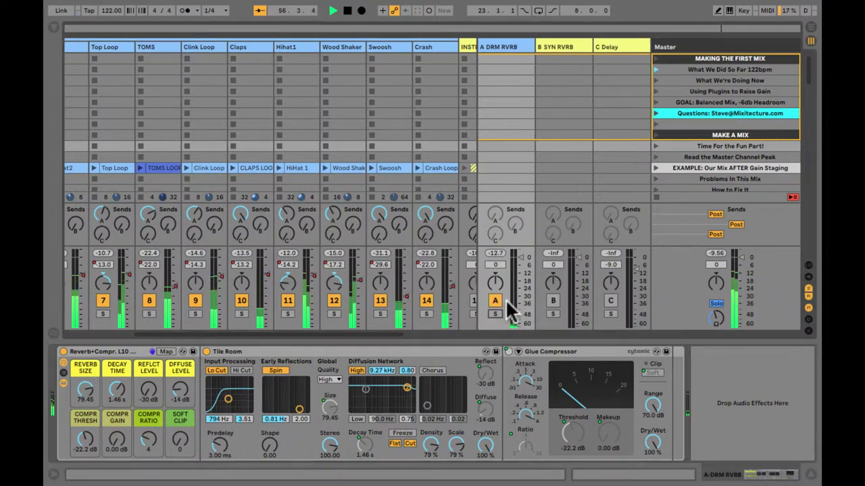
click(495, 301)
click(494, 304)
click(494, 304)
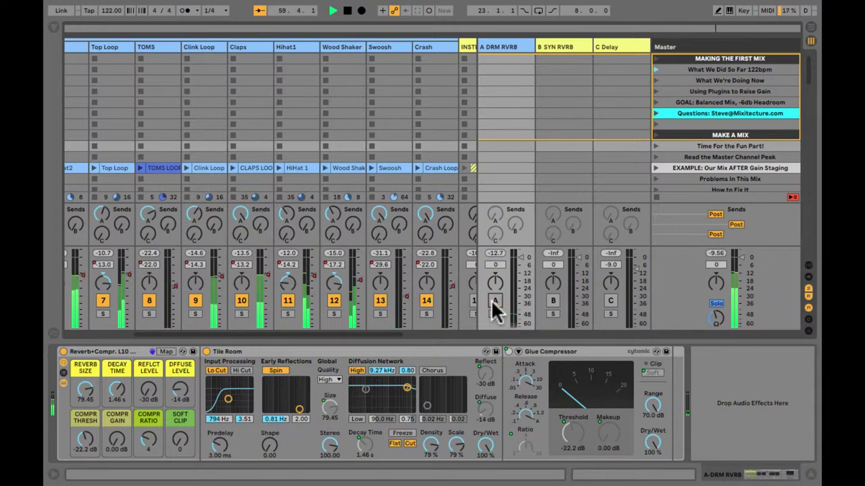
click(494, 302)
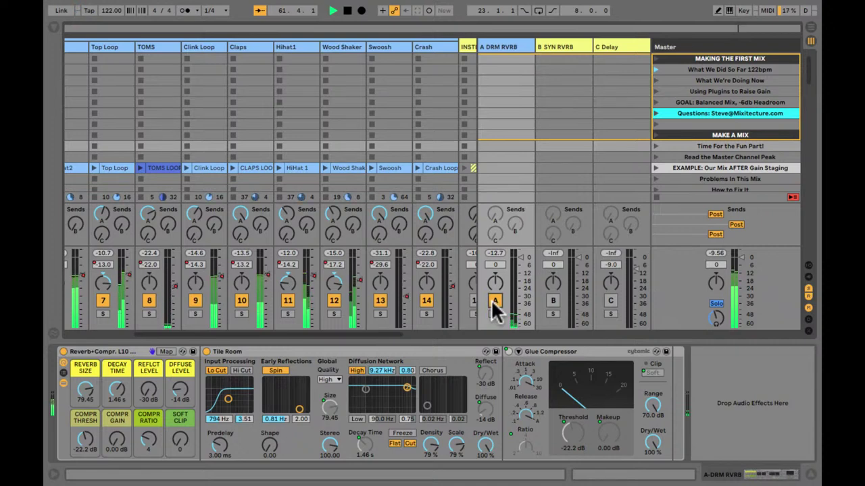
Reset the rack's COMPR THRESH to 0.00 dB.
click(87, 442)
key(Delete)
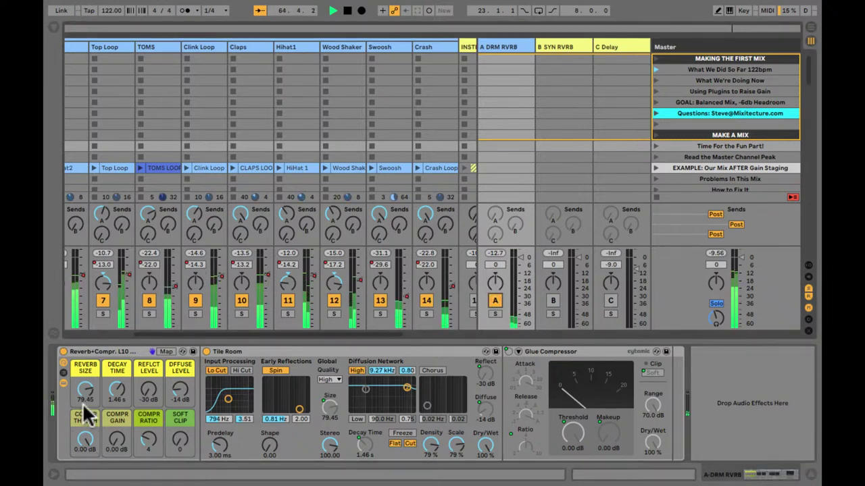
click(86, 440)
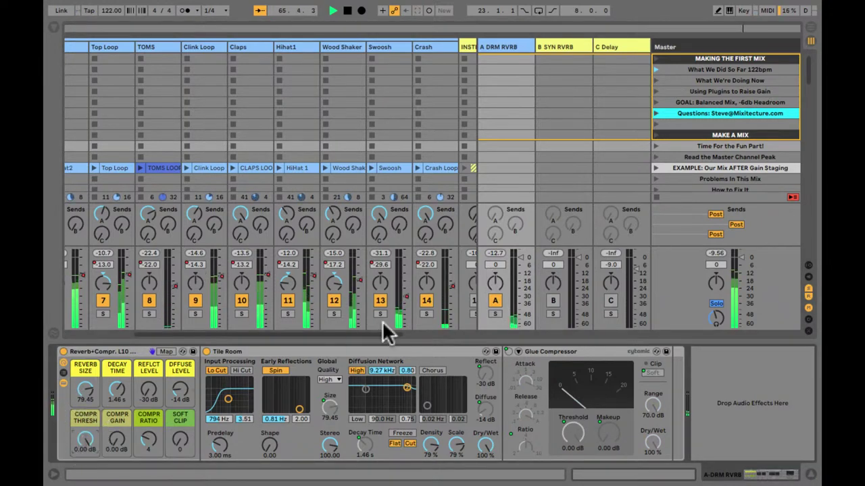
Select the Tile Room reverb, compare the mix with the A DRM RVRB return off and on, and stop playback.
click(238, 351)
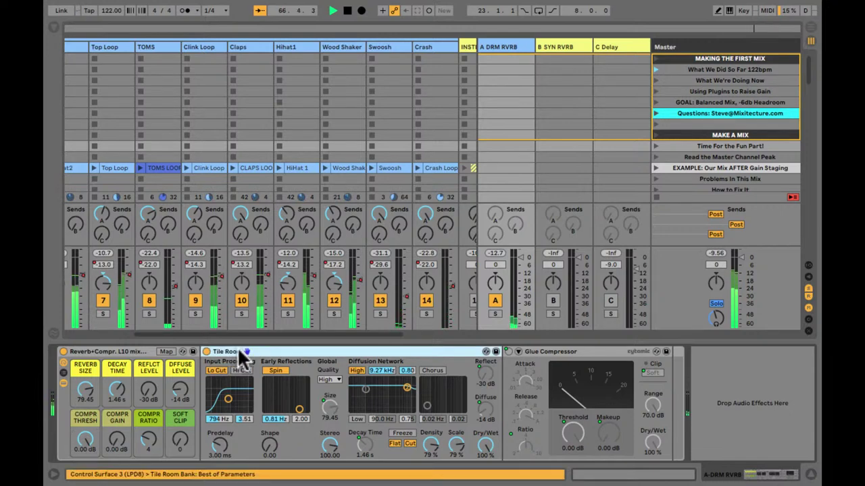
click(487, 446)
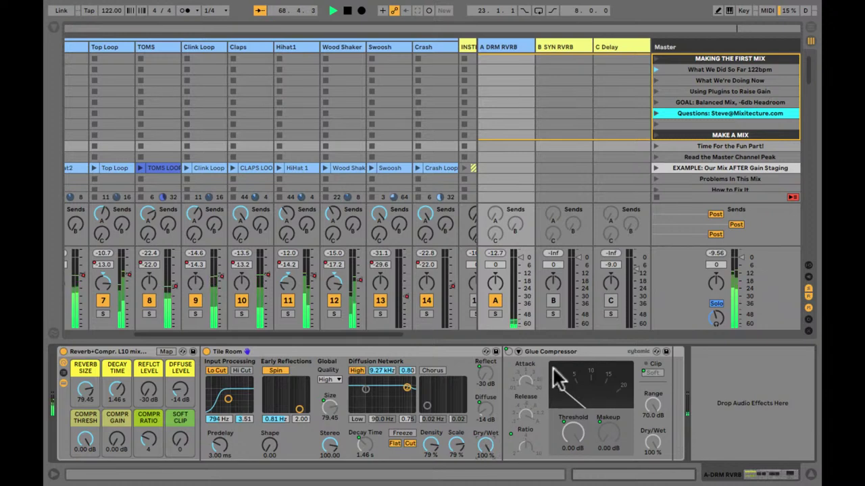
click(495, 301)
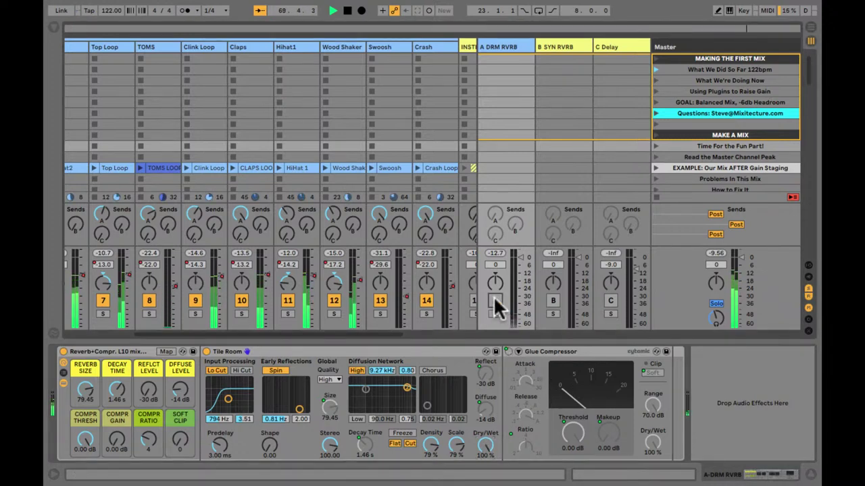
click(495, 300)
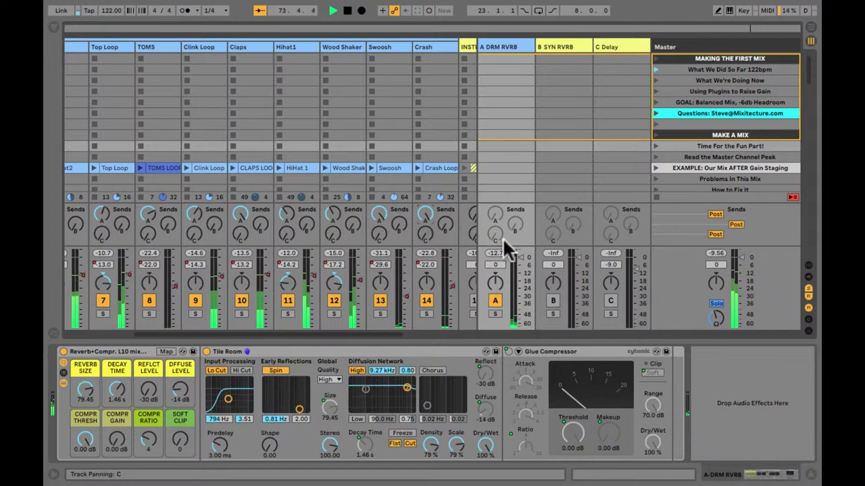
key(space)
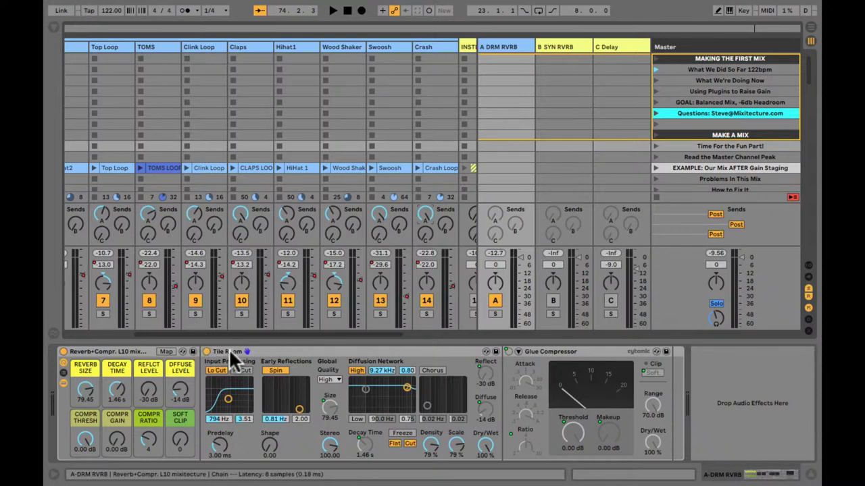
Play the mix and set the rack's COMPR THRESH to -5.78 dB and COMPR GAIN to 10.5 dB.
click(86, 441)
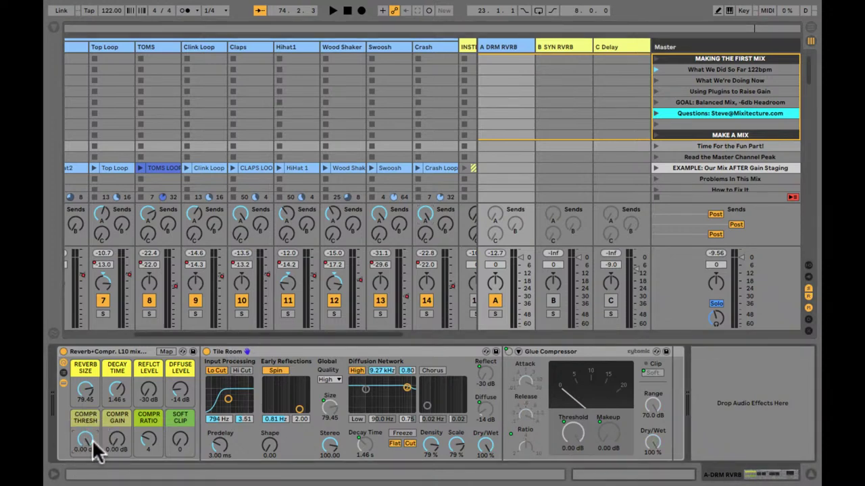
drag(118, 437, 118, 442)
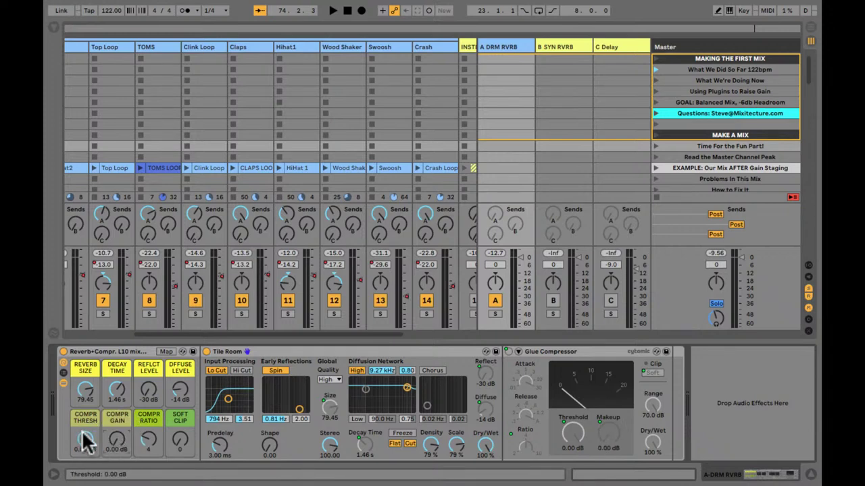
key(space)
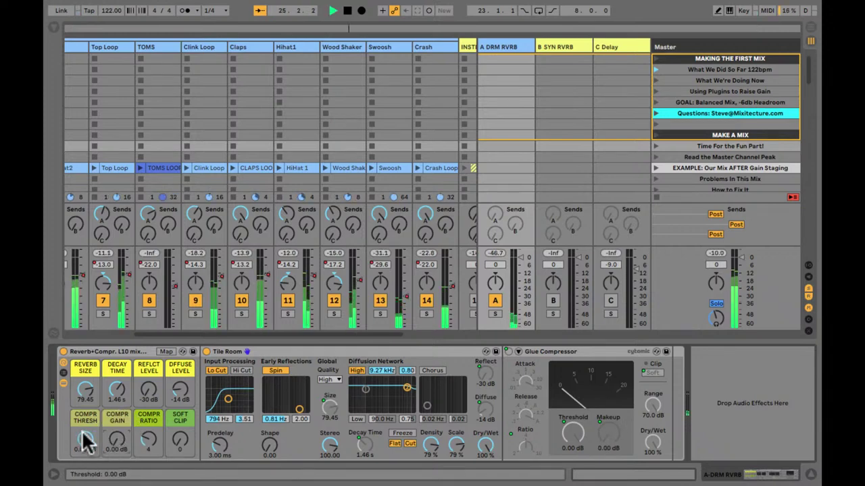
click(86, 441)
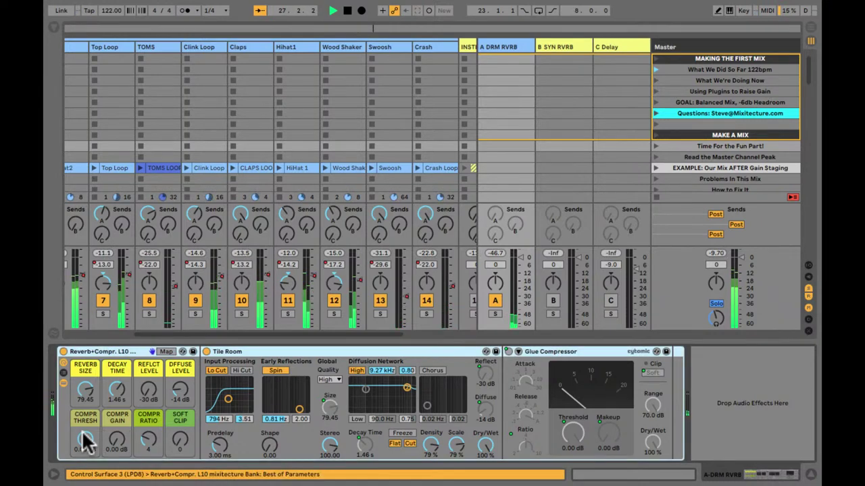
drag(87, 441, 87, 442)
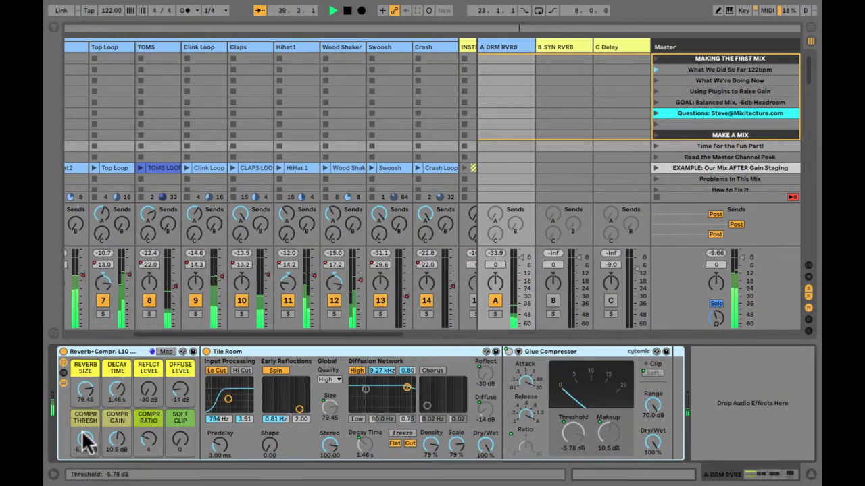
Sweep COMPR THRESH down to -34.4 dB and back up to -6.56 dB, reset COMPR GAIN to 0.00 dB, and stop playback.
scroll(87, 442, down, 2)
scroll(85, 441, down, 5)
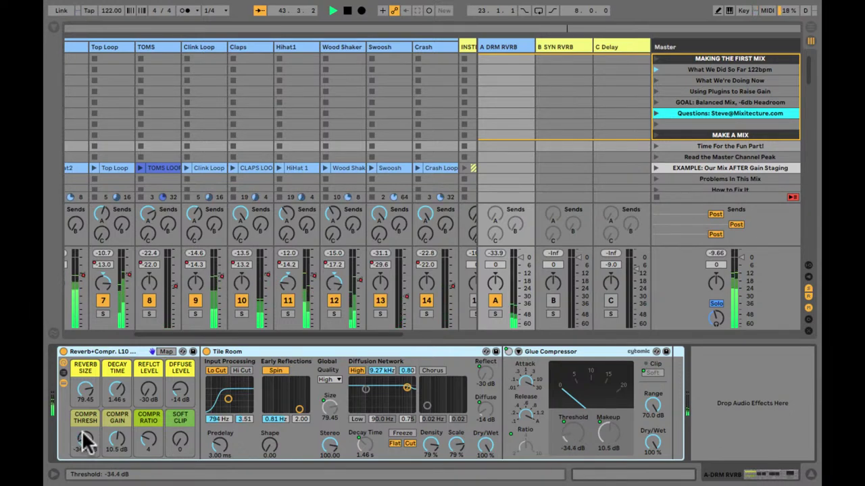
scroll(85, 441, up, 10)
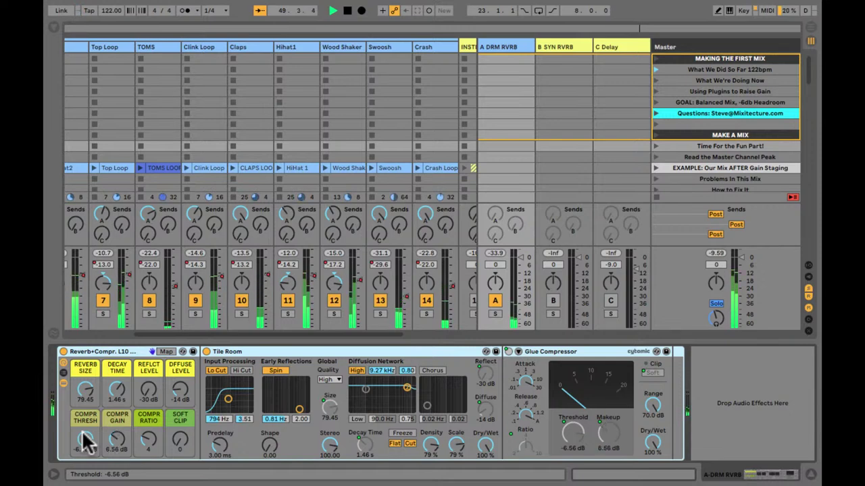
key(space)
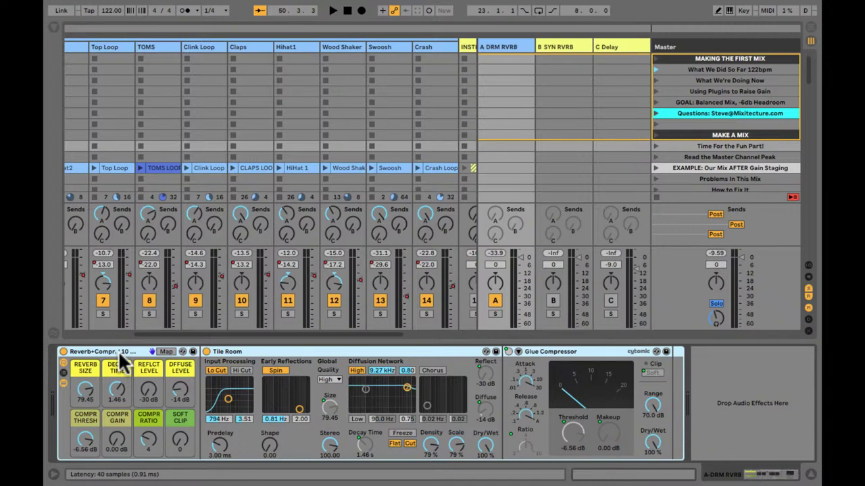
Set the rack's COMPR GAIN to 20.0 dB and COMPR THRESH to -40.0 dB, and play the mix.
click(560, 352)
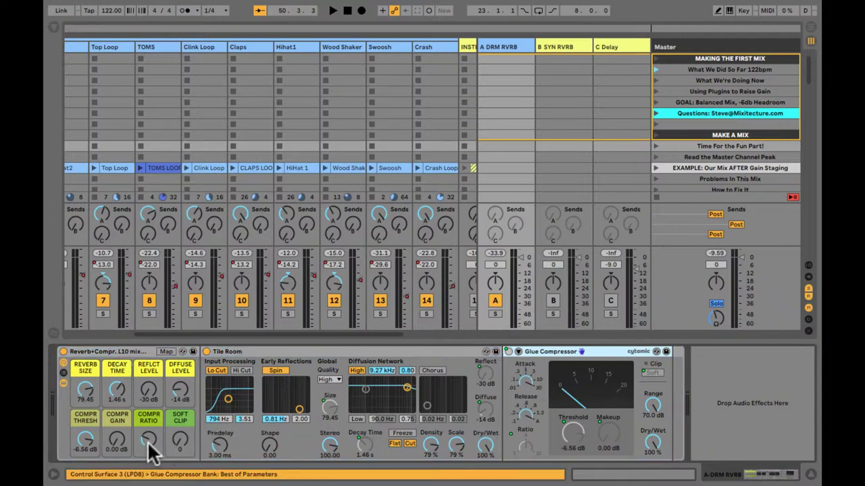
click(115, 442)
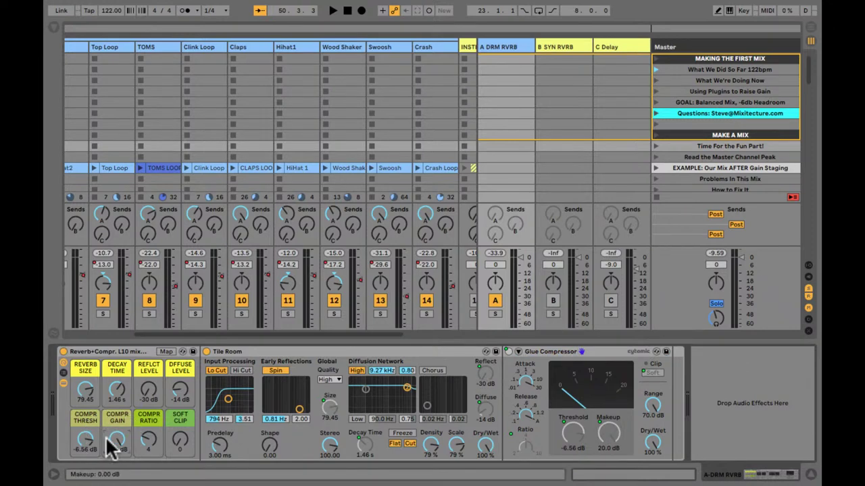
drag(85, 440, 86, 435)
key(space)
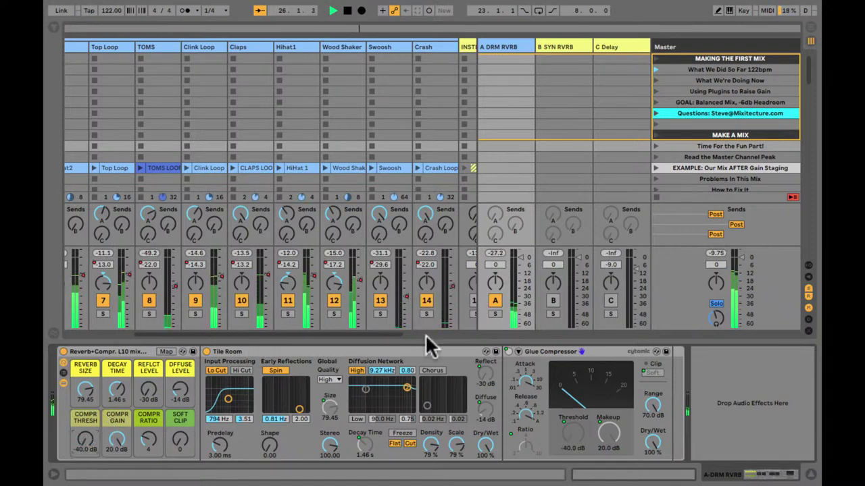
Solo the A DRM RVRB return and reset the rack's COMPR THRESH to 0.00 dB.
click(494, 314)
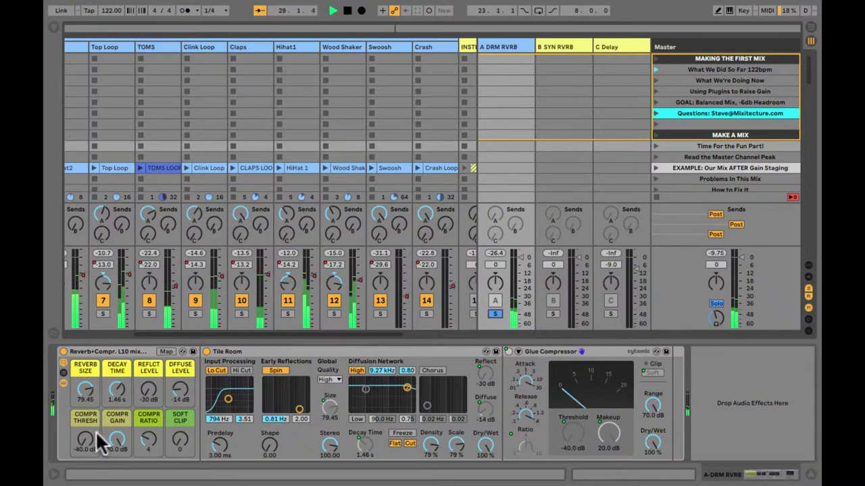
mouse_move(87, 447)
mouse_down()
mouse_move(87, 429)
mouse_move(88, 440)
mouse_up()
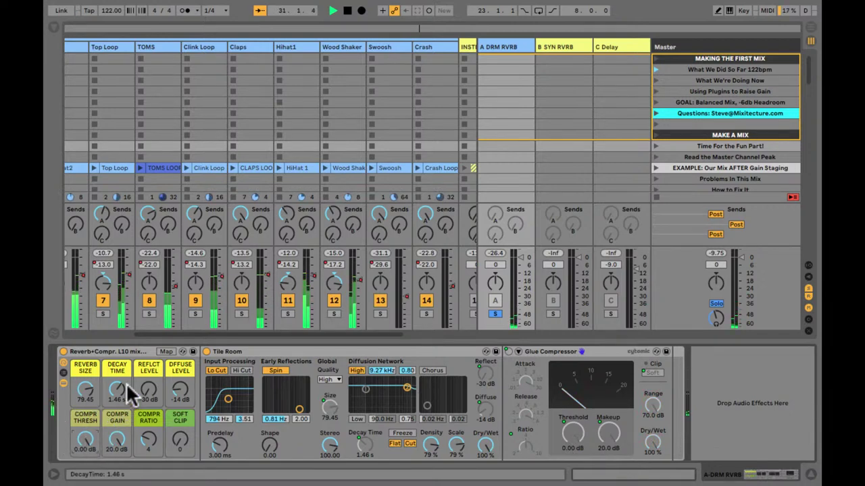
Set the rack's REFLCT LEVEL to 0.0 dB and DFFUSE LEVEL to -12 dB, checking the Tile Room's Reflect and Diffuse controls.
click(129, 352)
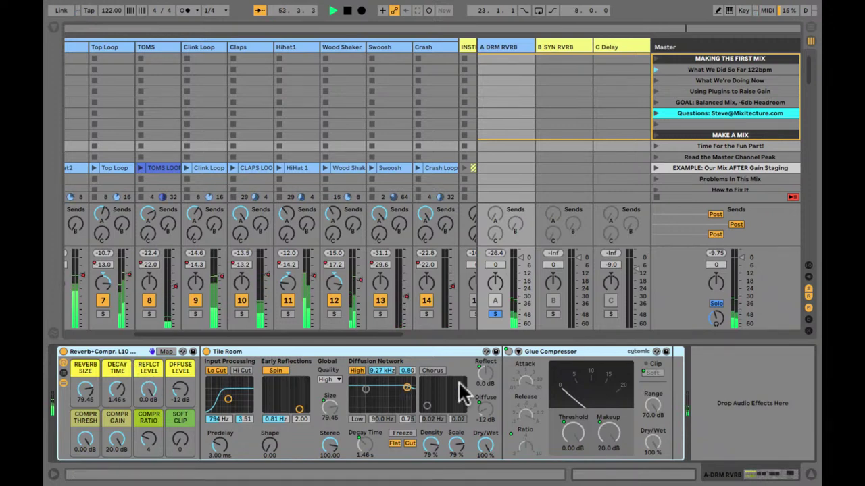
click(489, 404)
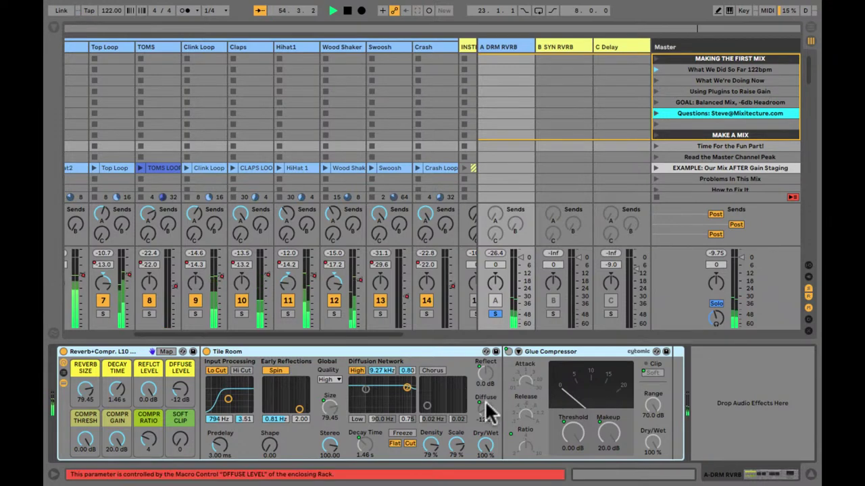
click(484, 371)
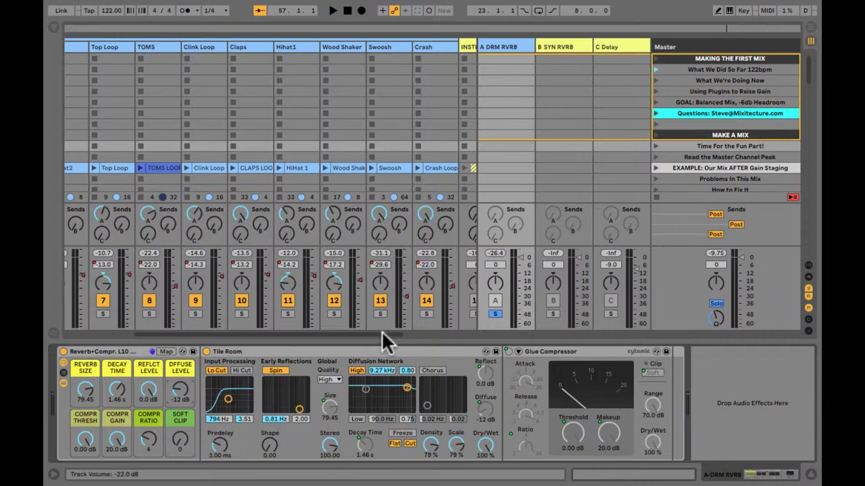
Play the soloed return and set the rack's COMPR THRESH to -40.0 dB and COMPR GAIN to 1.80 dB.
key(space)
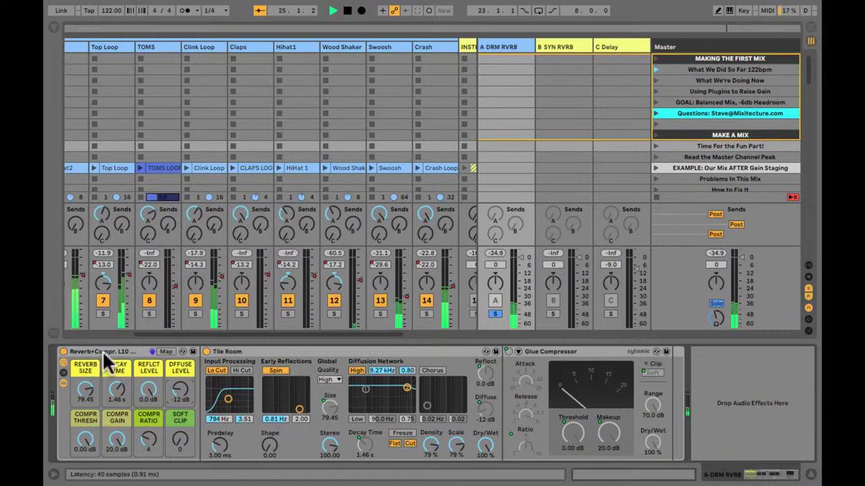
click(102, 351)
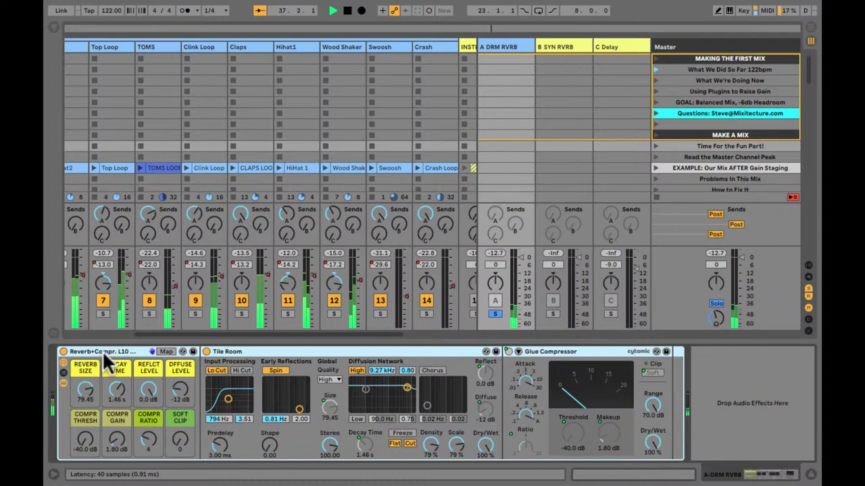
Set the maximum of the DFFUSE LEVEL and REFLCT LEVEL macro mappings to 6.0 dB, with REFLCT LEVEL at 6.0 dB and DFFUSE LEVEL at -6.6 dB.
click(160, 348)
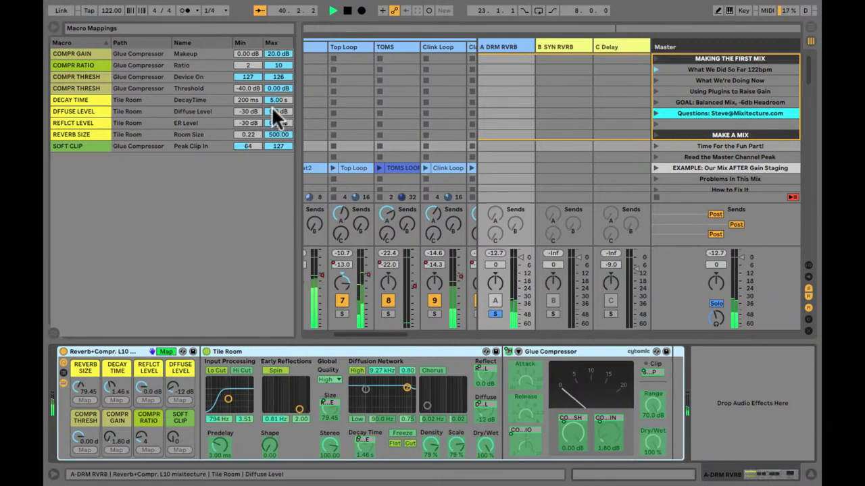
click(272, 110)
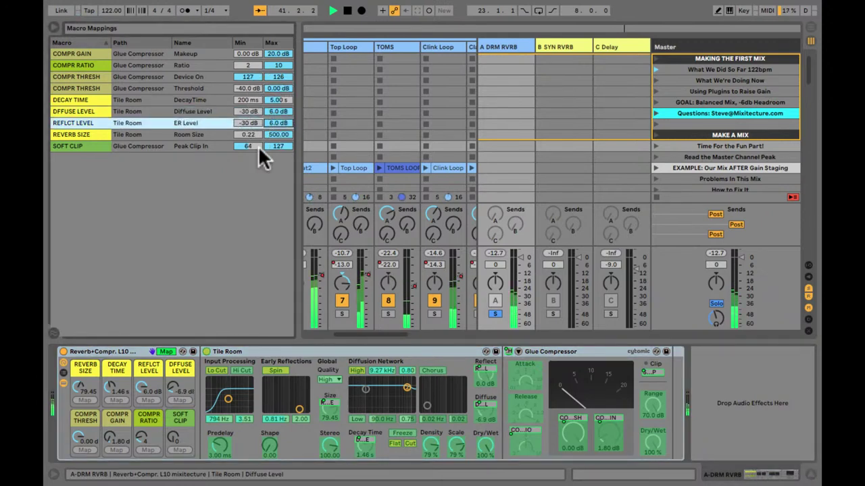
click(165, 351)
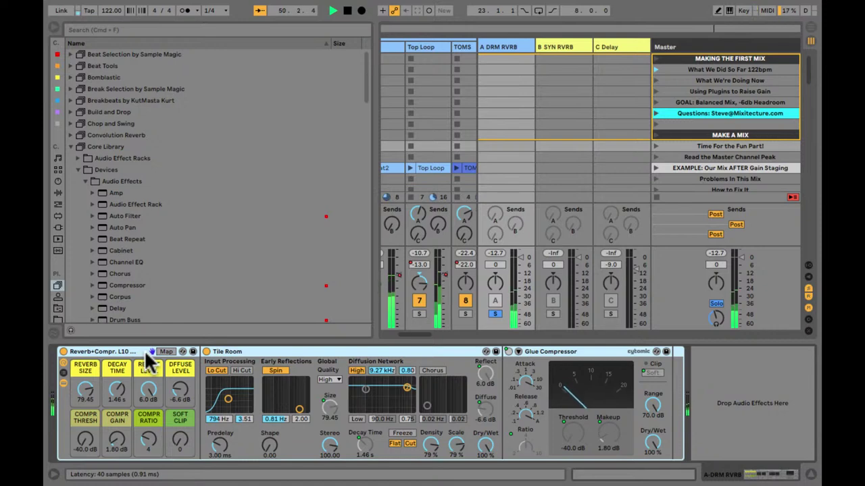
key(super+alt+b)
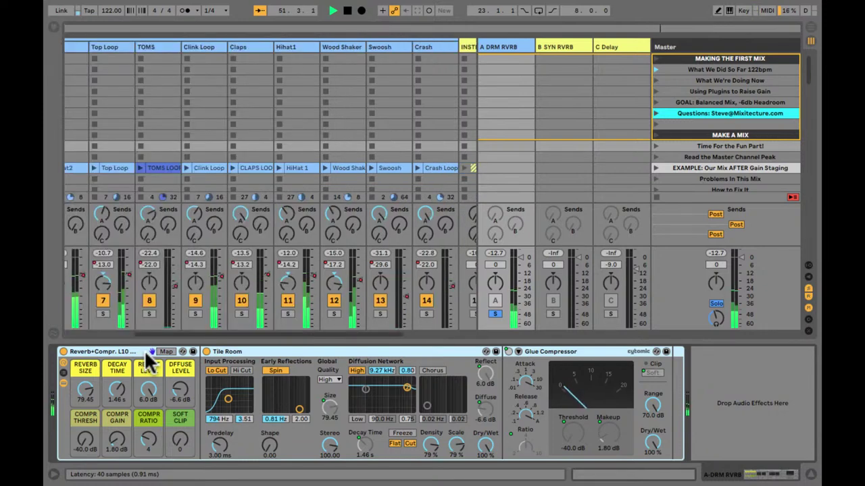
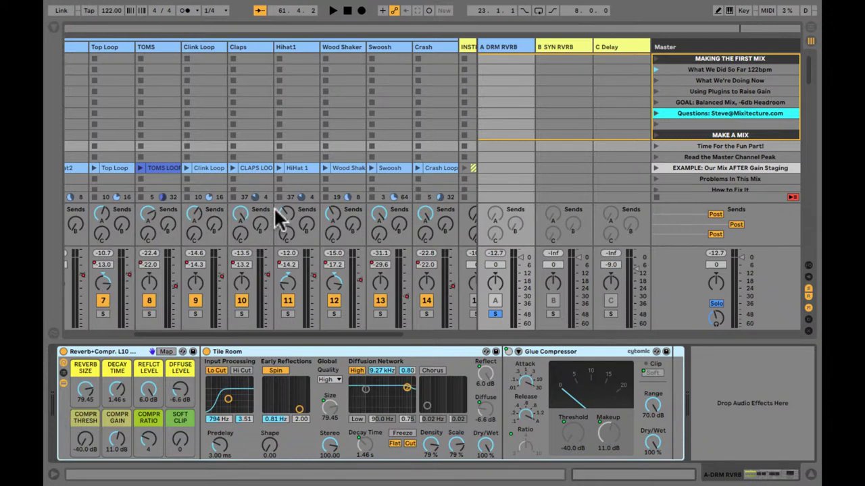
Review the Tile Room's Reflect, Diffuse and Dry/Wet controls and the Glue Compressor's Threshold.
click(483, 371)
click(481, 407)
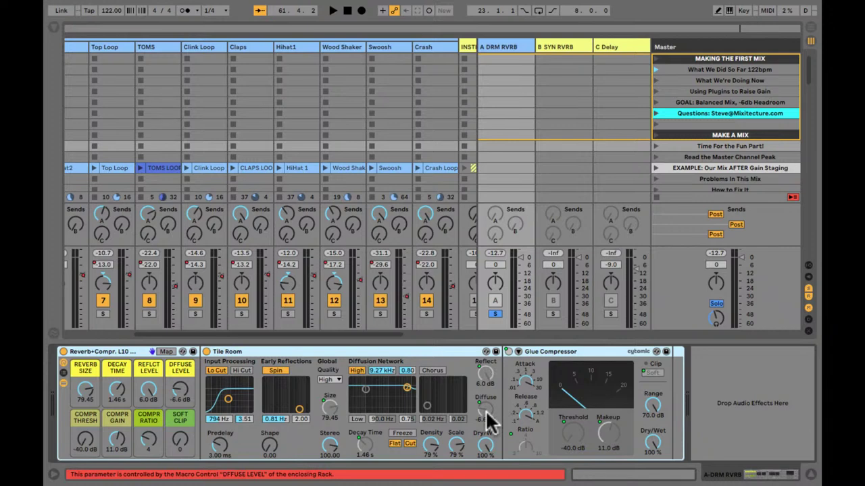
click(572, 350)
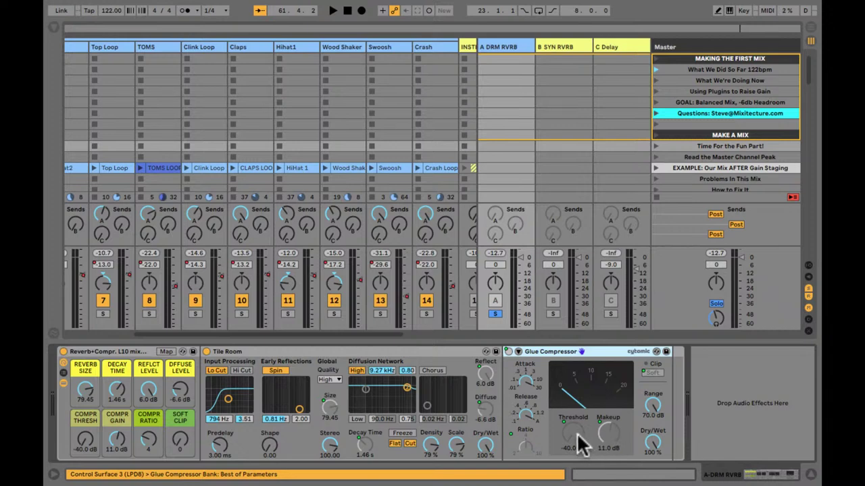
click(580, 445)
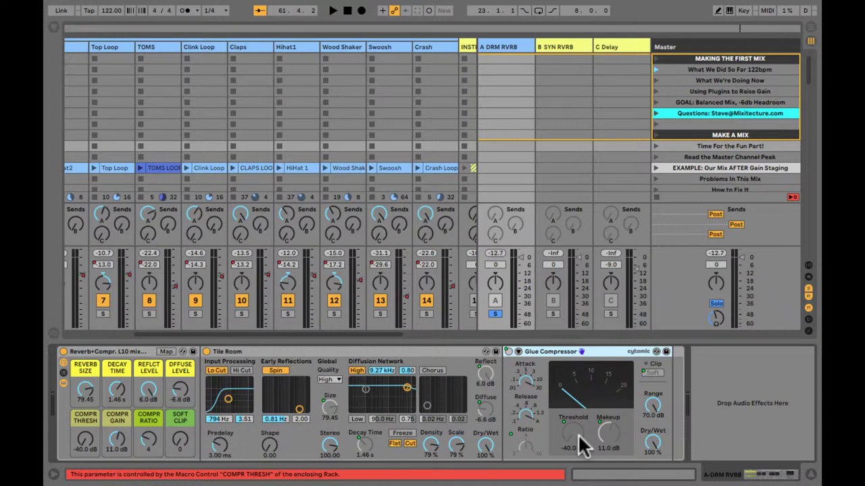
click(488, 448)
drag(485, 443, 489, 453)
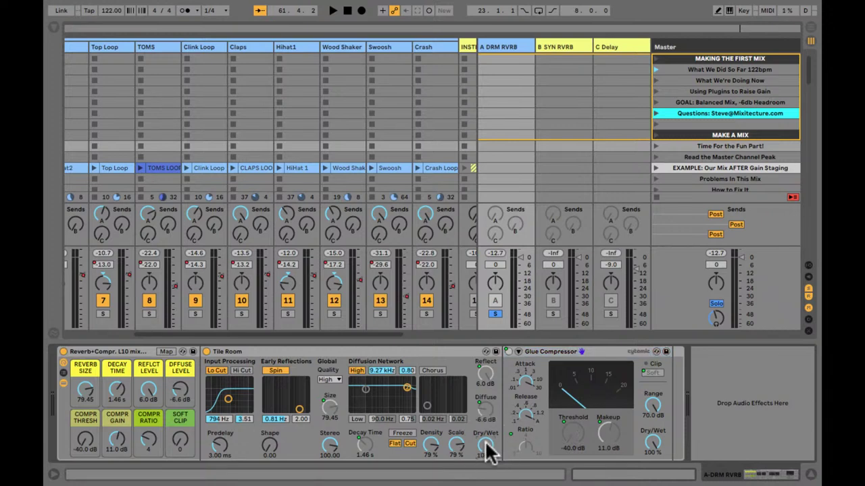
Play the soloed return and raise the rack's COMPR GAIN to 19.6 dB.
key(space)
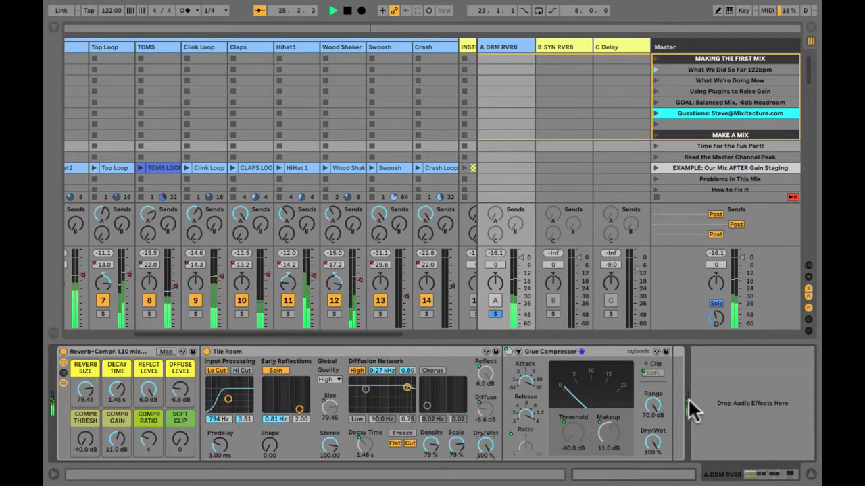
click(512, 452)
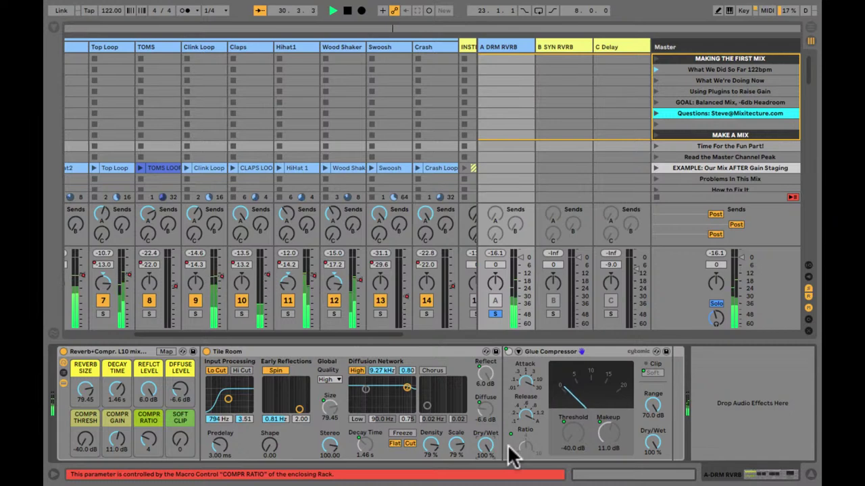
click(127, 348)
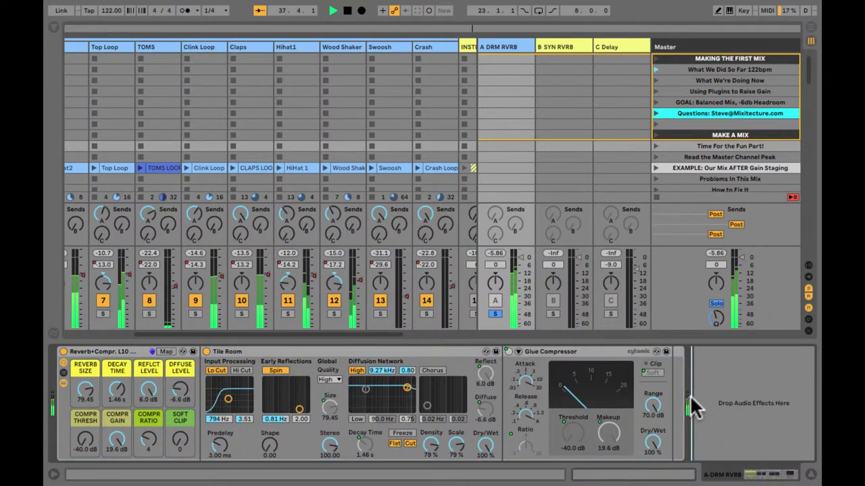
Unsolo the A DRM RVRB return, bring its volume up from silence to -21.5 dB, and compare the mix with it off and on.
drag(521, 257, 507, 323)
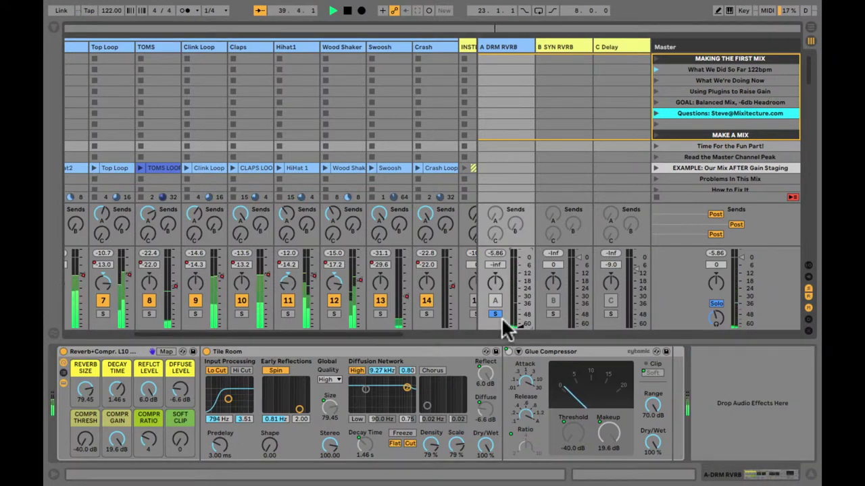
click(497, 314)
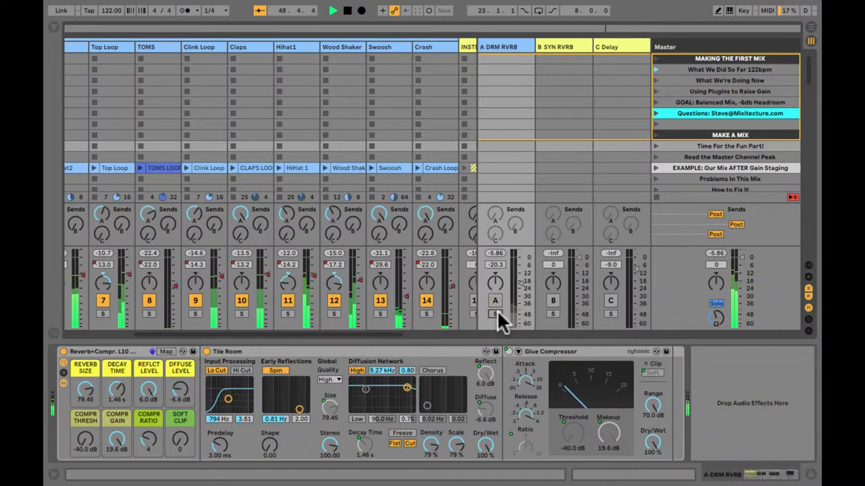
click(497, 308)
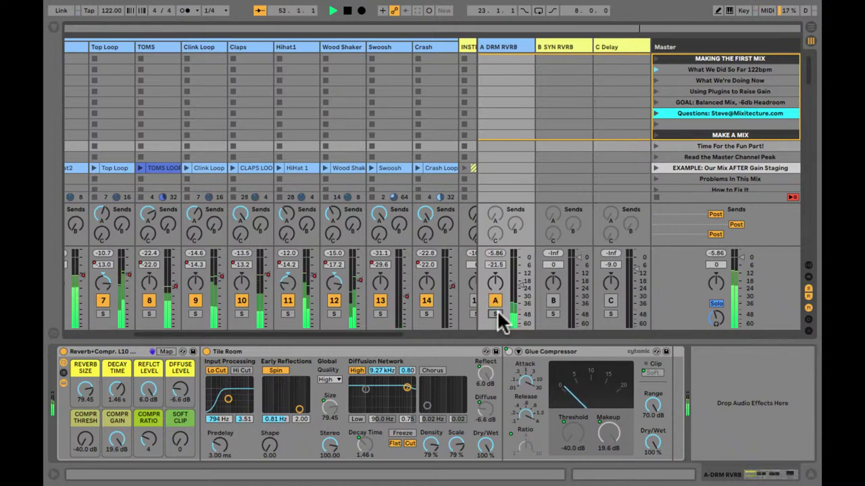
Stop and restart playback, and raise the A DRM RVRB return's volume to -18.1 dB.
key(space)
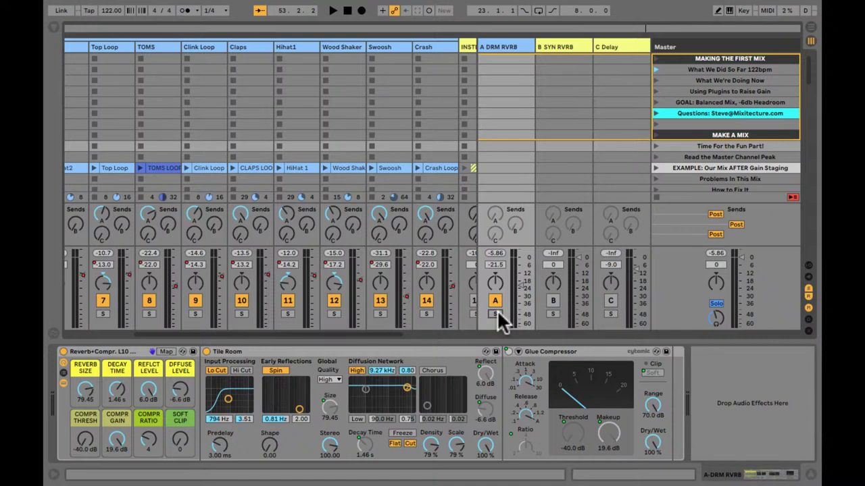
key(space)
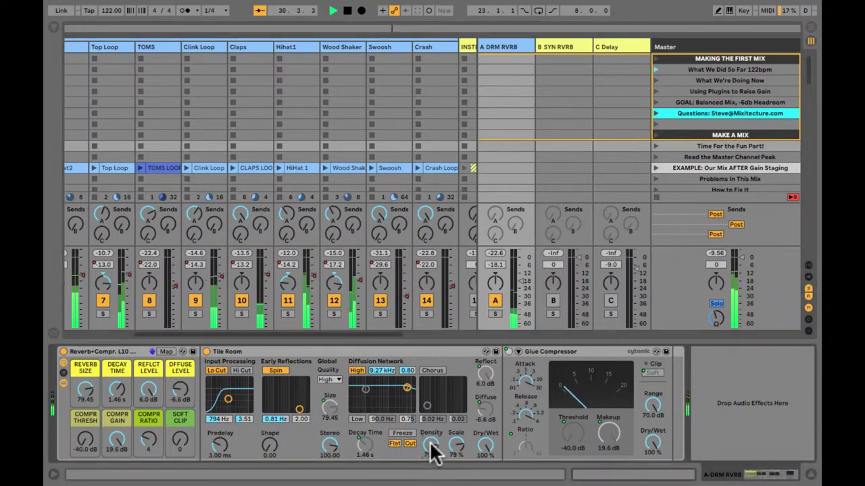
Set the Tile Room's Diffuse to -2.4 dB, Density to 80%, Scale to 53% and Decay Time to 1.41 s, and lower the return's volume to -25.1 dB.
mouse_move(430, 444)
mouse_down()
mouse_move(460, 455)
mouse_move(433, 445)
mouse_up()
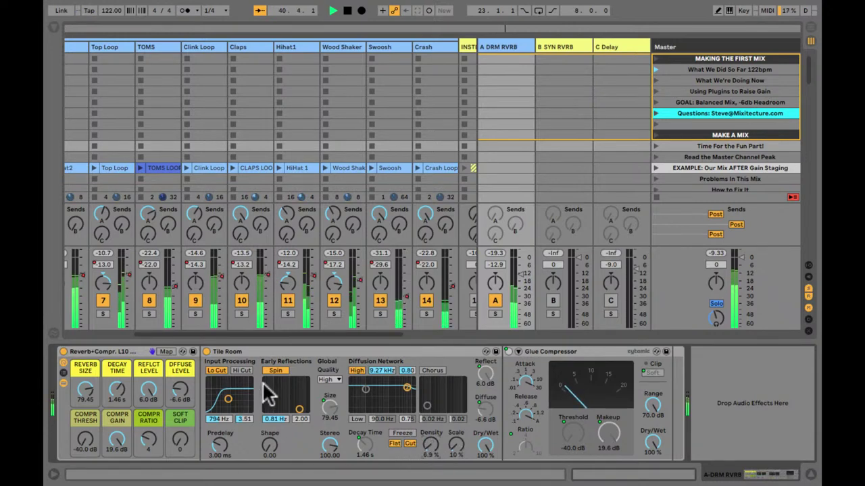
drag(123, 389, 117, 384)
drag(179, 385, 180, 387)
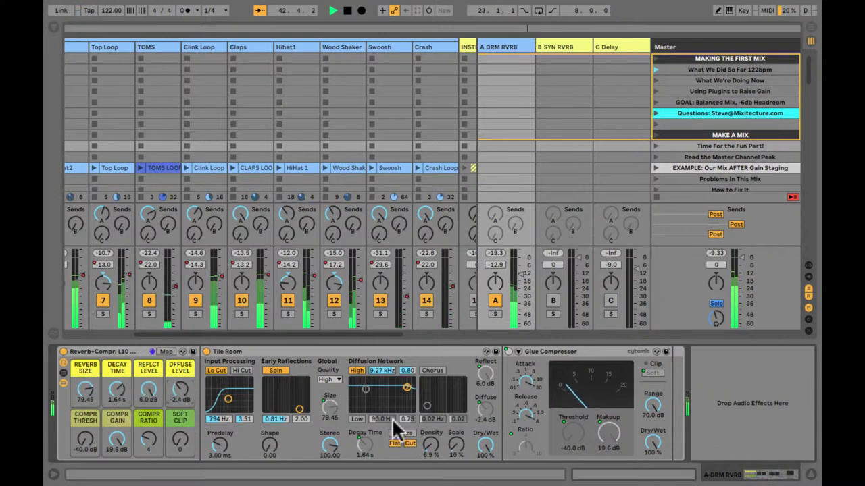
mouse_move(427, 445)
mouse_down()
mouse_move(459, 457)
mouse_move(429, 457)
mouse_up()
drag(120, 390, 121, 389)
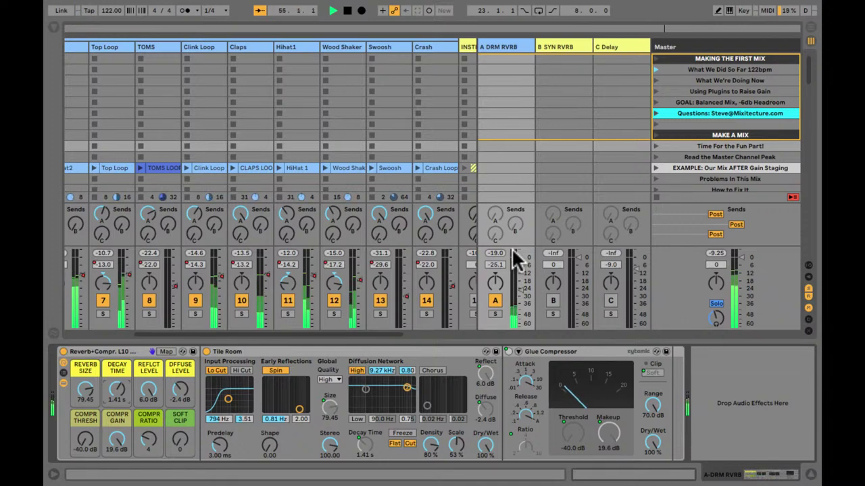
Solo the A DRM RVRB return and set the Tile Room's Dry/Wet to 50%.
click(495, 314)
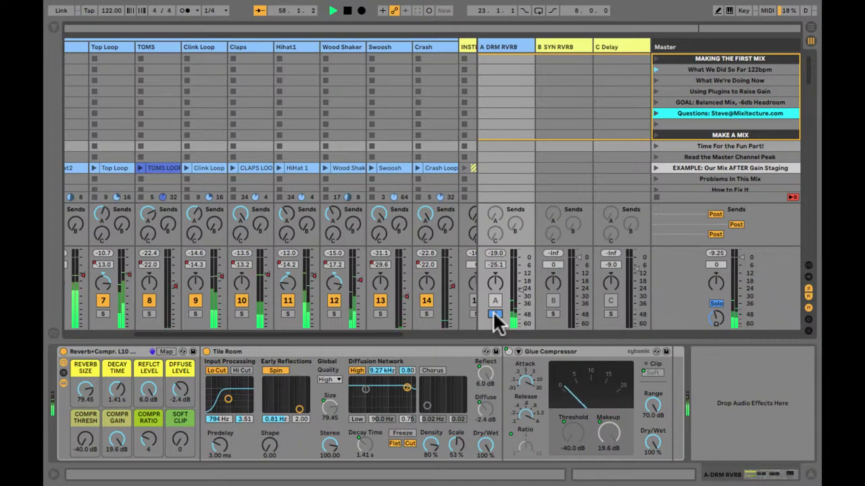
click(485, 450)
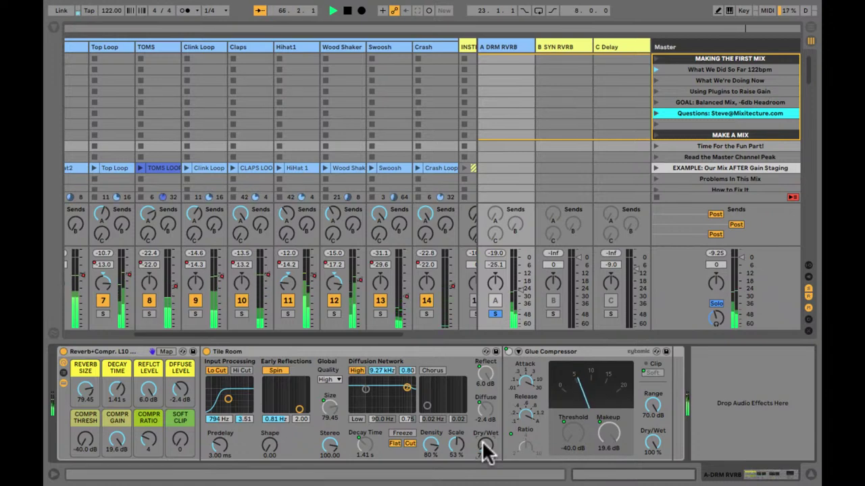
click(483, 443)
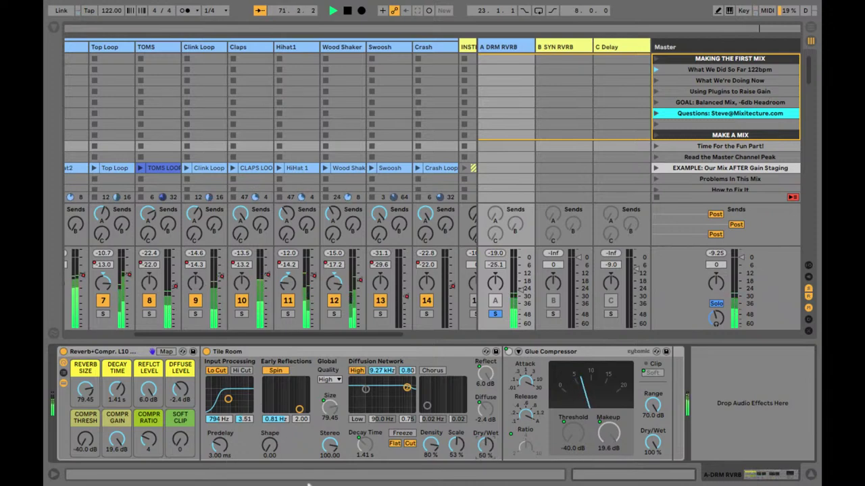
Set COMPR THRESH to -37.2 dB and COMPR GAIN to 16.2 dB, then compare the mix with the unsoloed return at -16.7 dB on and off.
click(86, 351)
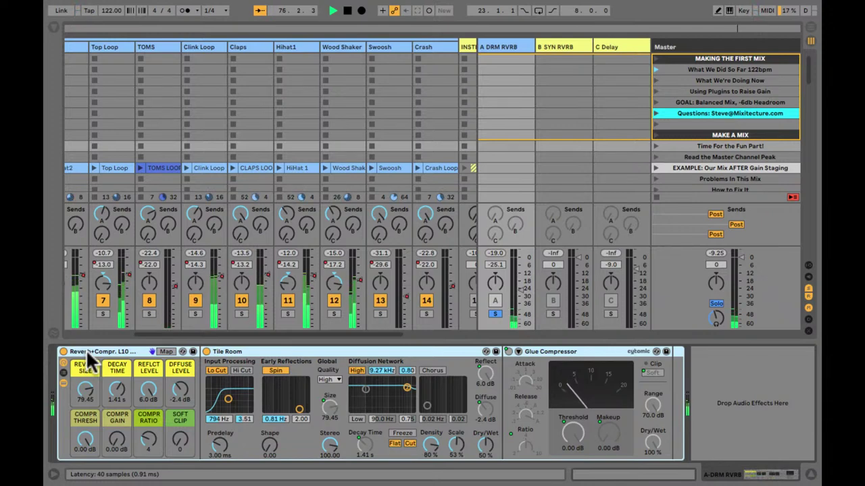
click(492, 314)
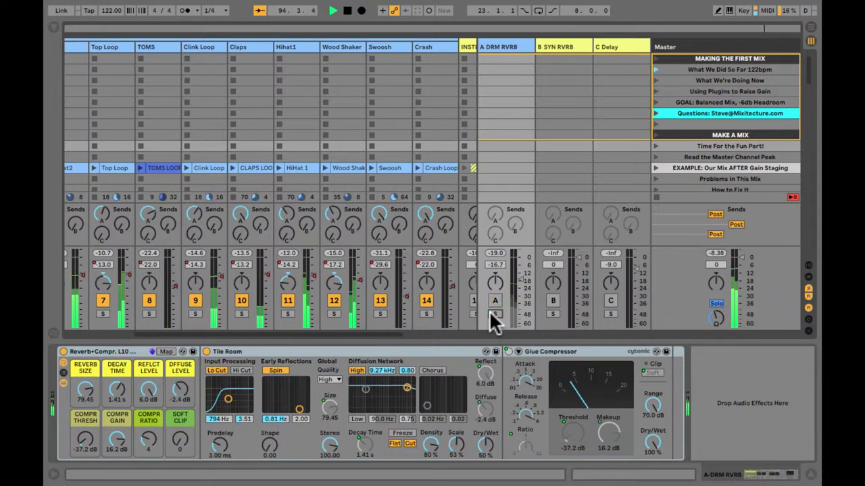
click(490, 307)
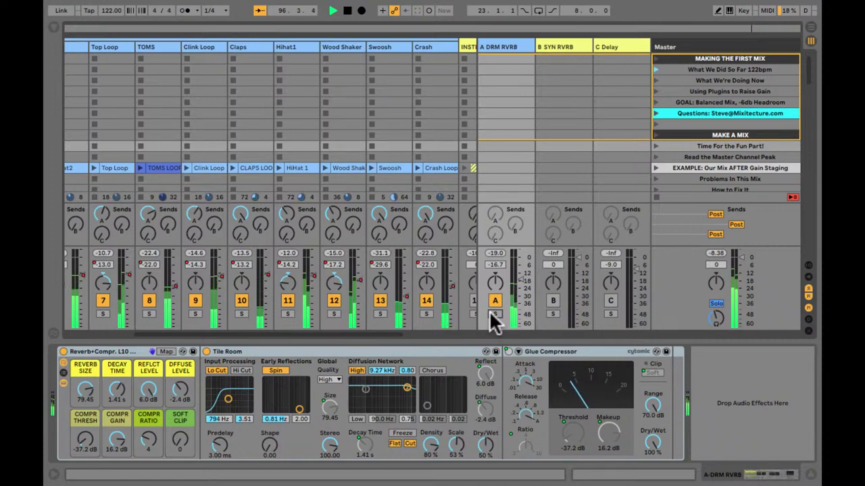
click(491, 307)
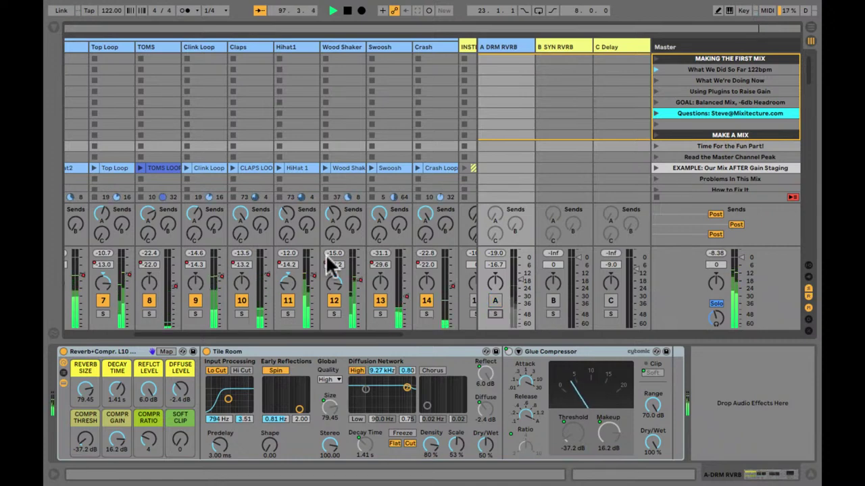
Activate the LOW GROUP, collapse the DRUMS GROUP, and switch the A DRM RVRB return back on.
scroll(405, 284, left, 5)
click(82, 301)
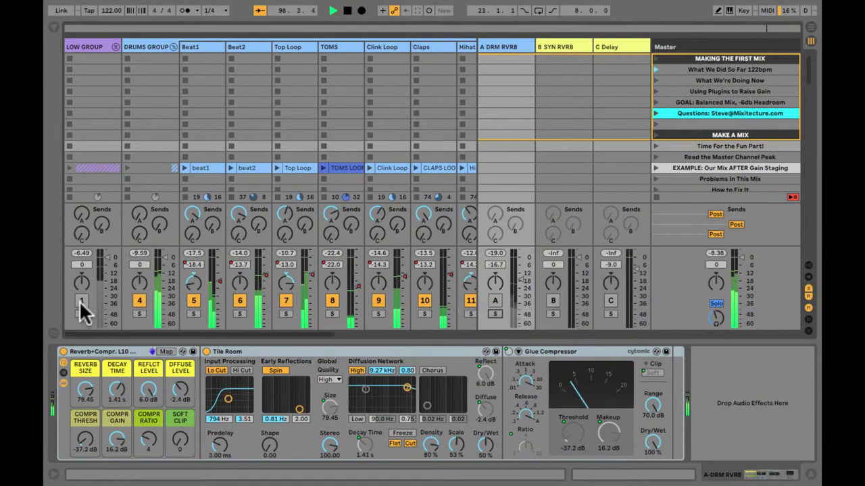
click(82, 301)
click(174, 47)
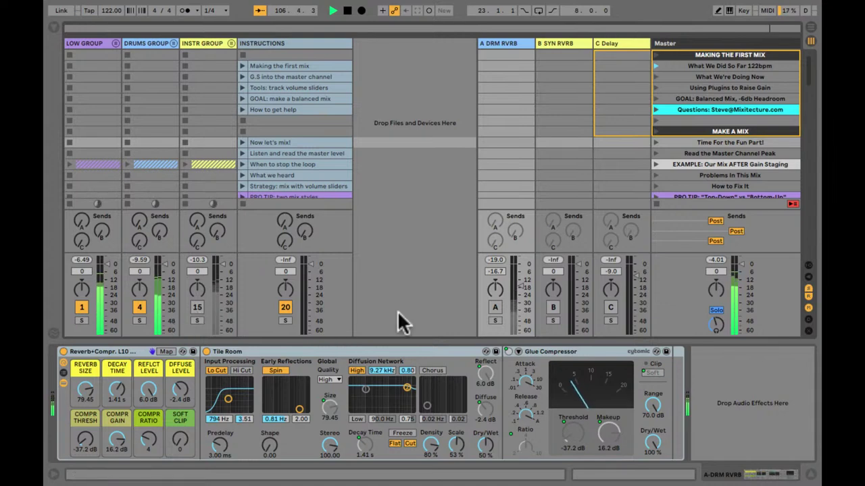
click(496, 305)
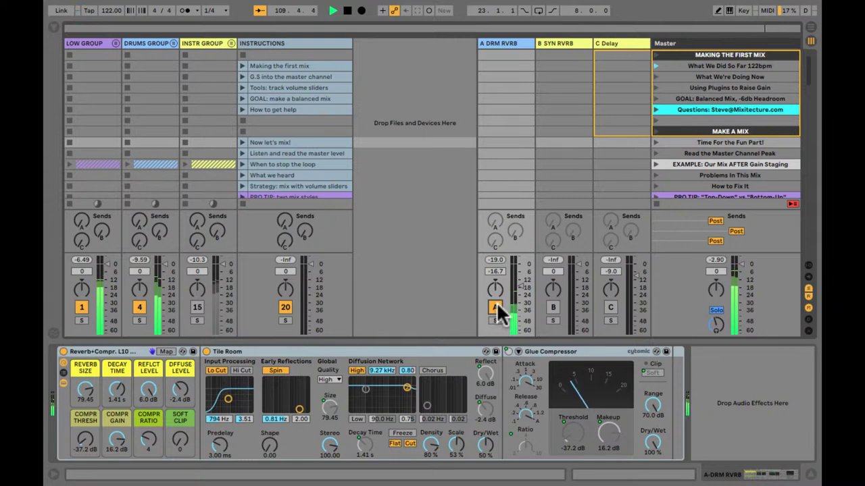
Review the Master's and the A DRM RVRB return's device chains, and move the track selection to the INSTR GROUP.
key(Right)
key(Right)
key(Right)
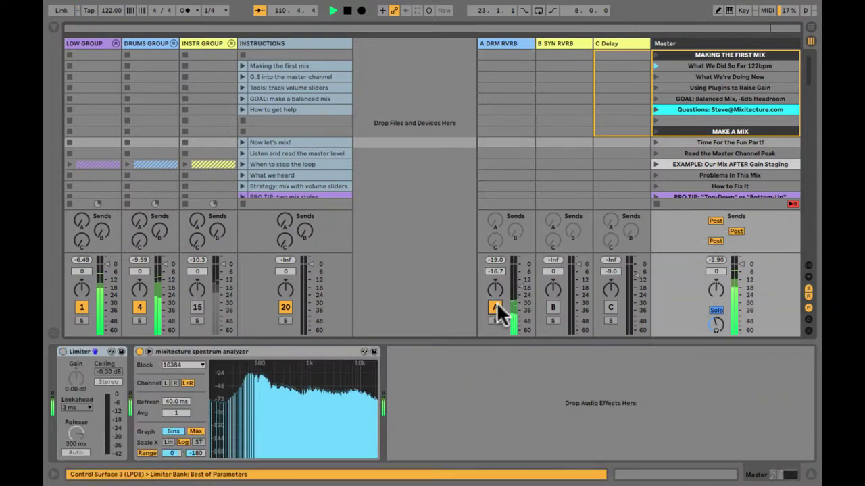
key(Left)
key(Left)
key(Left)
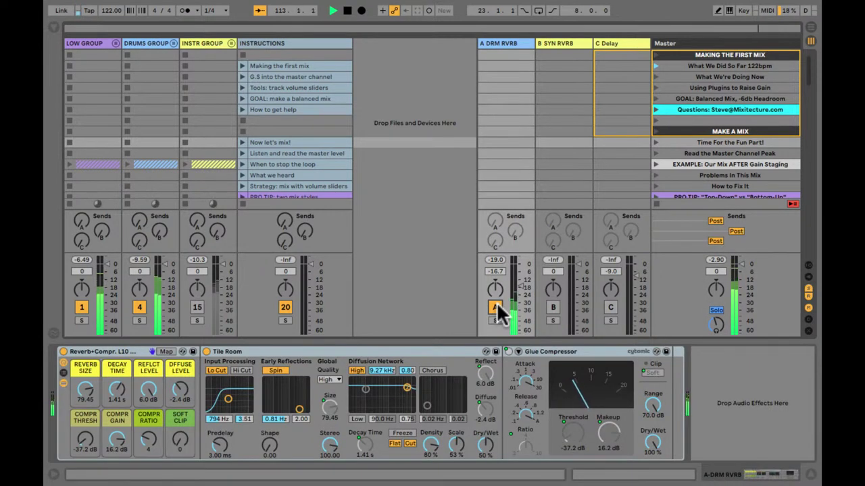
key(Left)
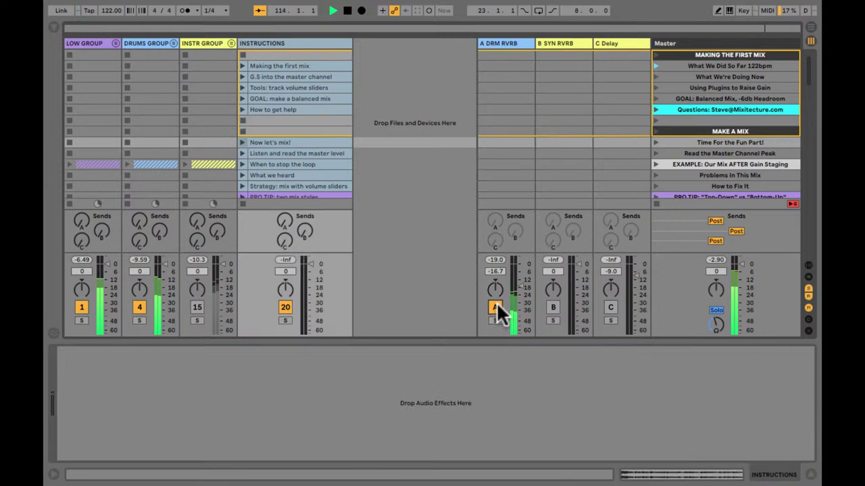
key(Left)
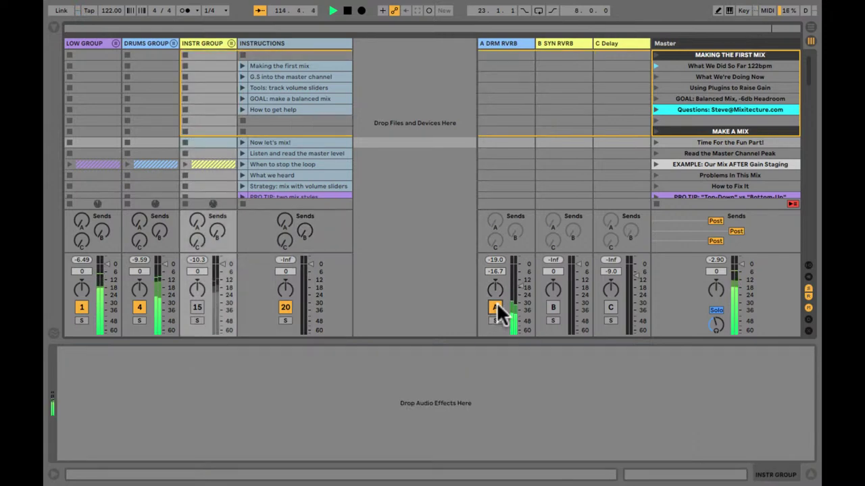
Compare the mix with the drum reverb return off and on, set its volume to -25.1 dB, and stop playback.
key(Right)
click(496, 305)
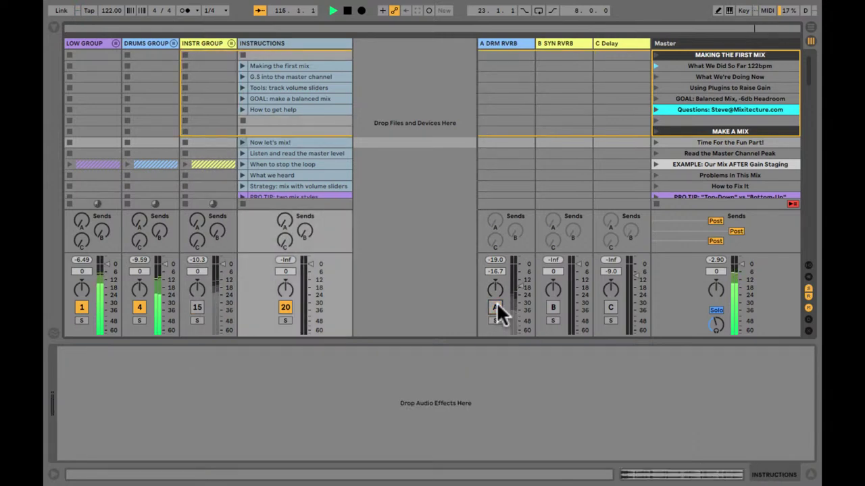
click(497, 307)
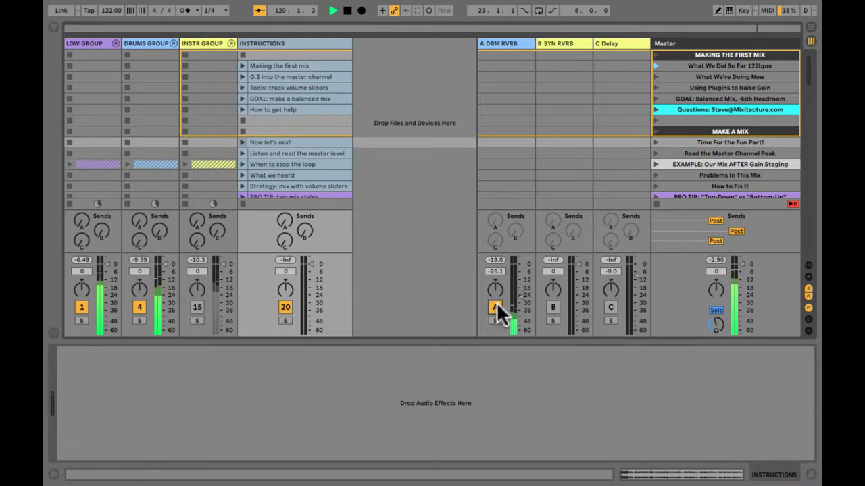
key(space)
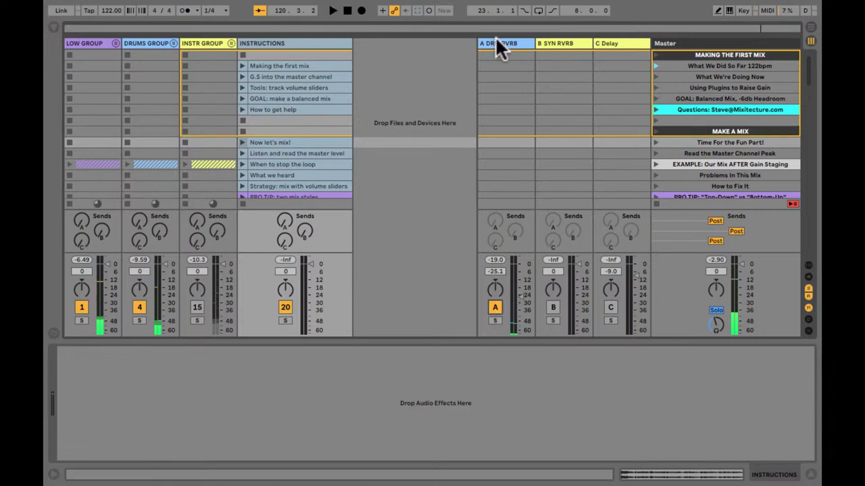
Audition the drum tracks' sends by bypassing the Reverb+Compr. rack on the drum reverb return and soloing that return during playback.
click(498, 49)
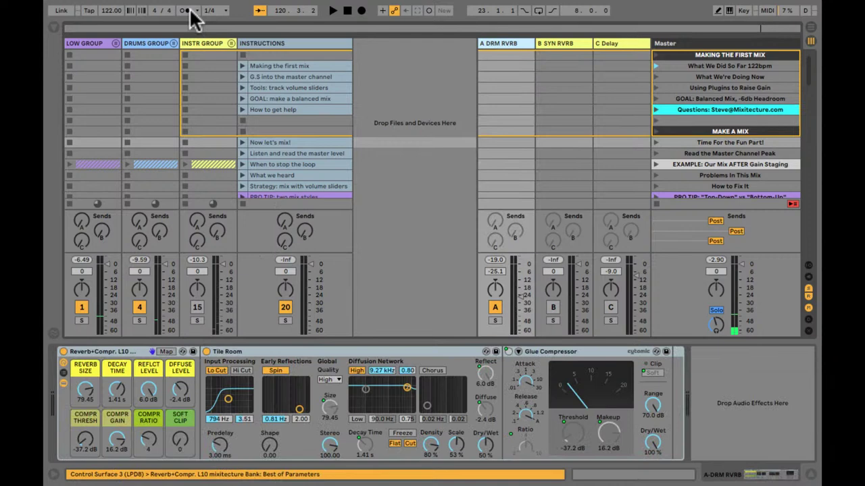
click(172, 43)
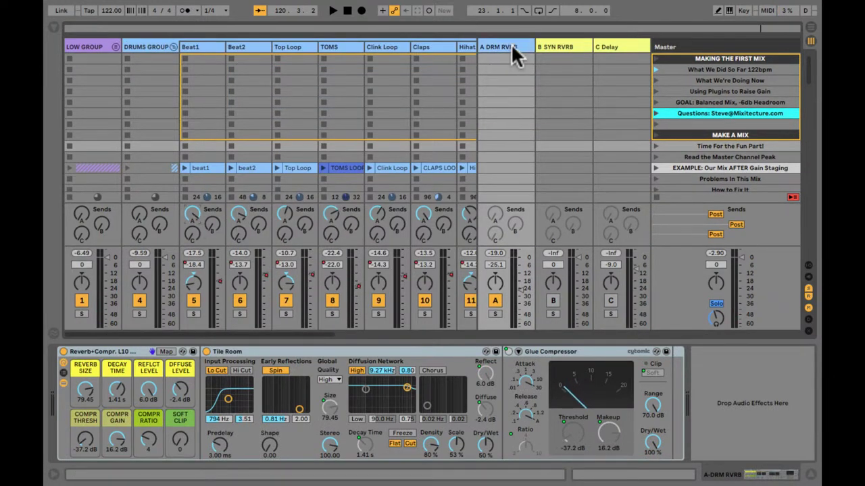
click(63, 351)
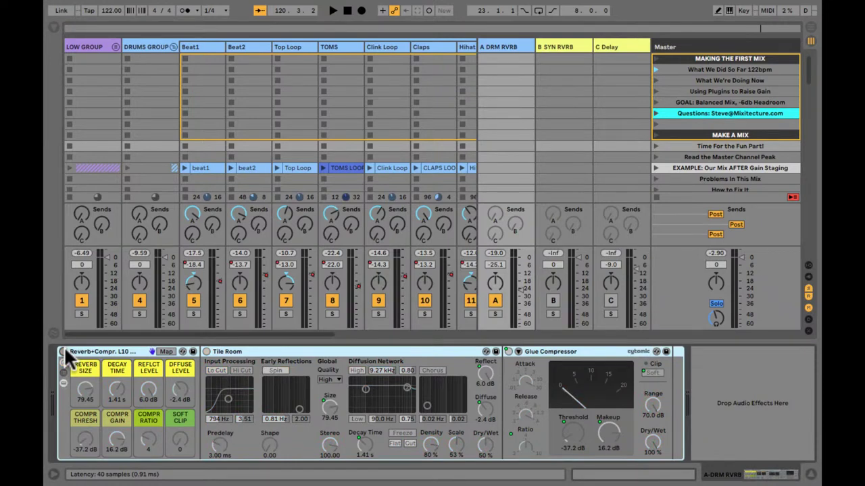
click(495, 314)
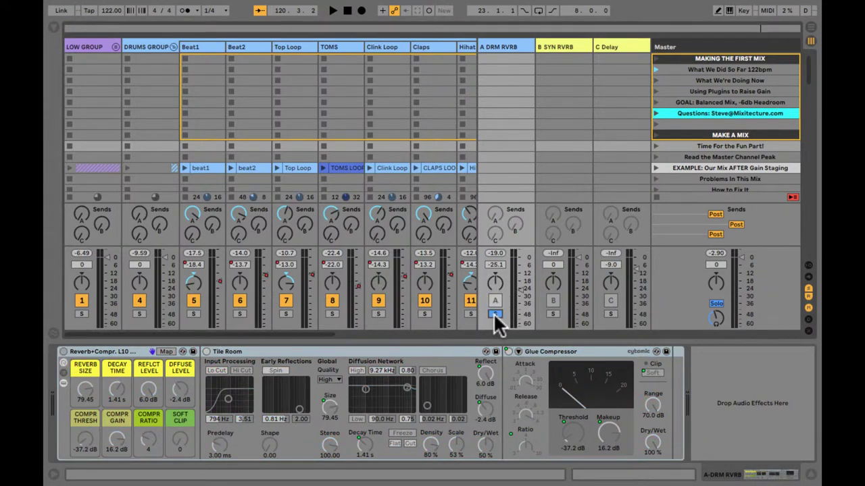
key(space)
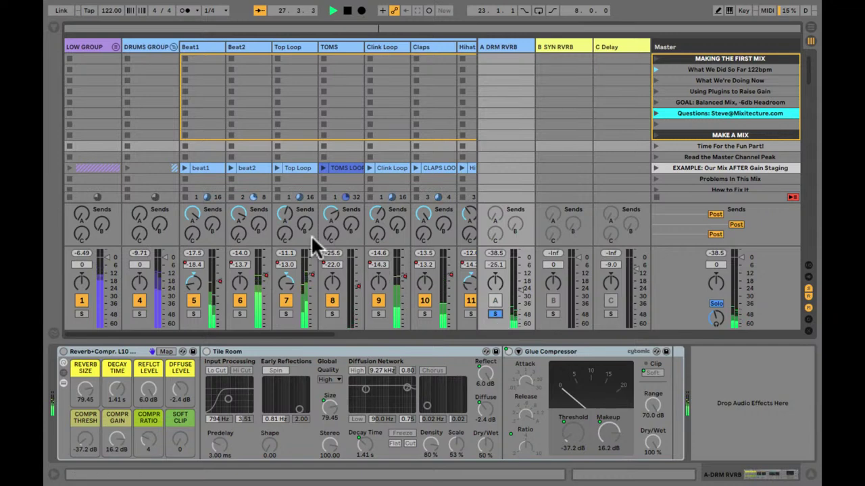
scroll(321, 213, right, 2)
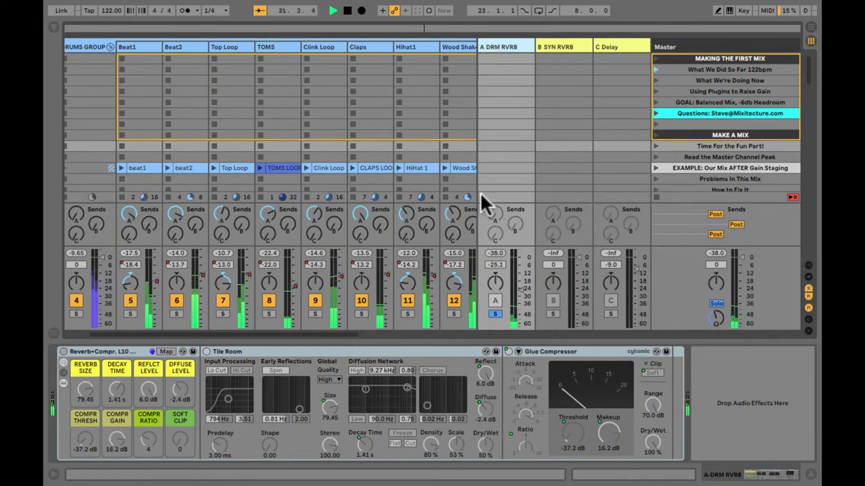
Re-enable the rack on the drum reverb return, take the return out of solo, and fold the drums group.
click(63, 352)
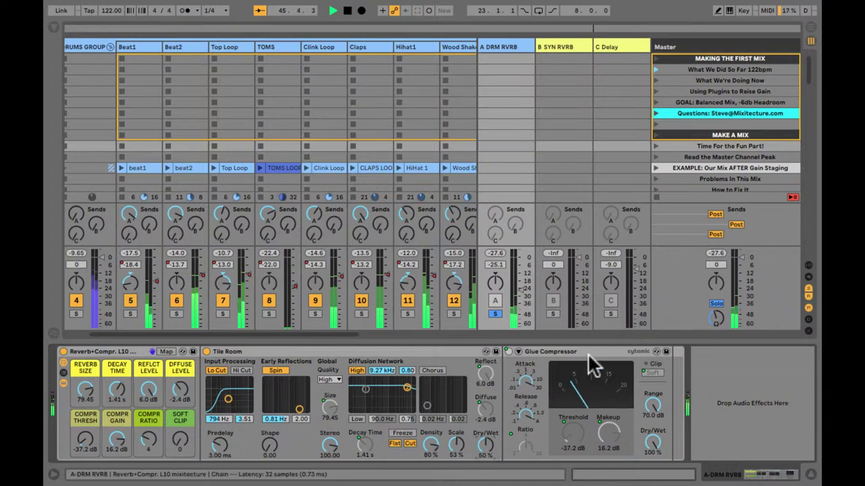
click(498, 315)
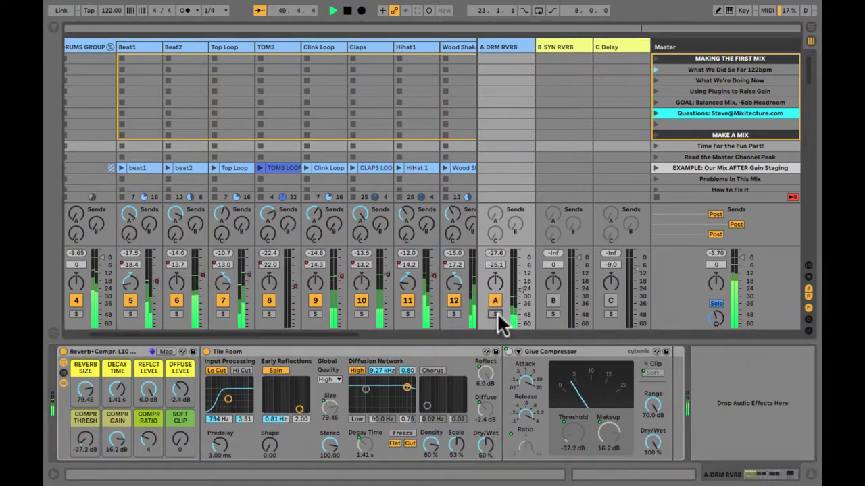
click(111, 46)
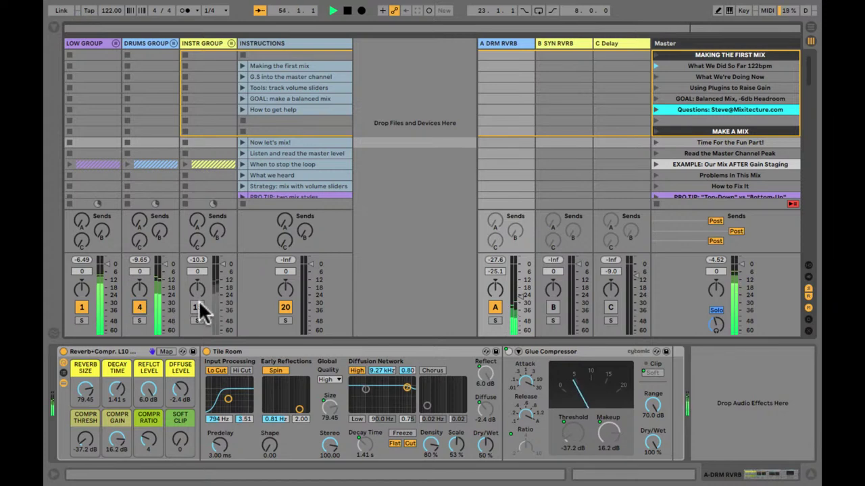
Mute the low and drums groups, and activate and unfold the instrument group.
click(82, 308)
click(138, 307)
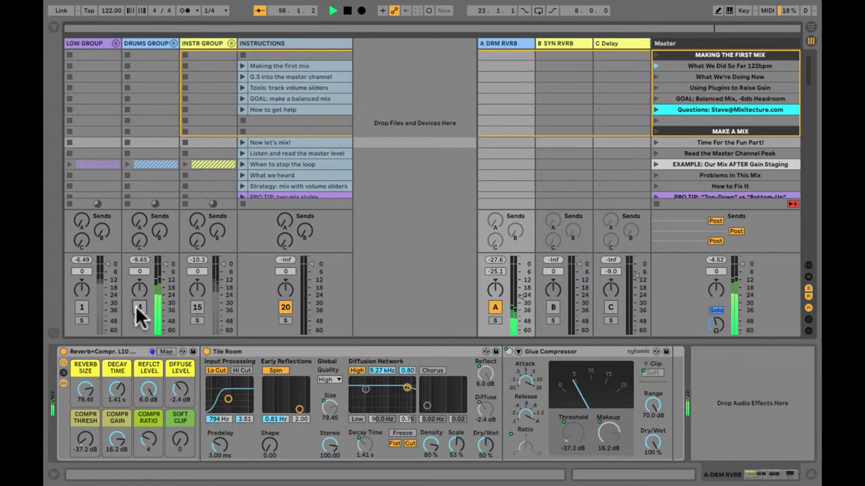
click(196, 308)
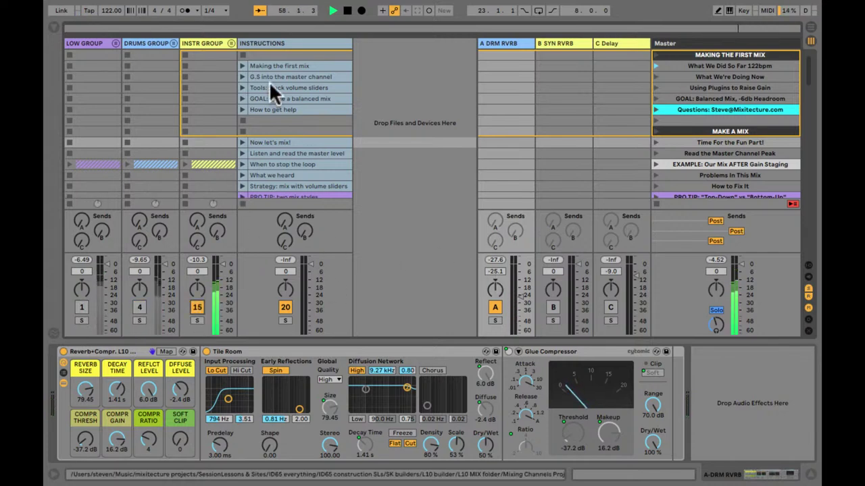
click(230, 43)
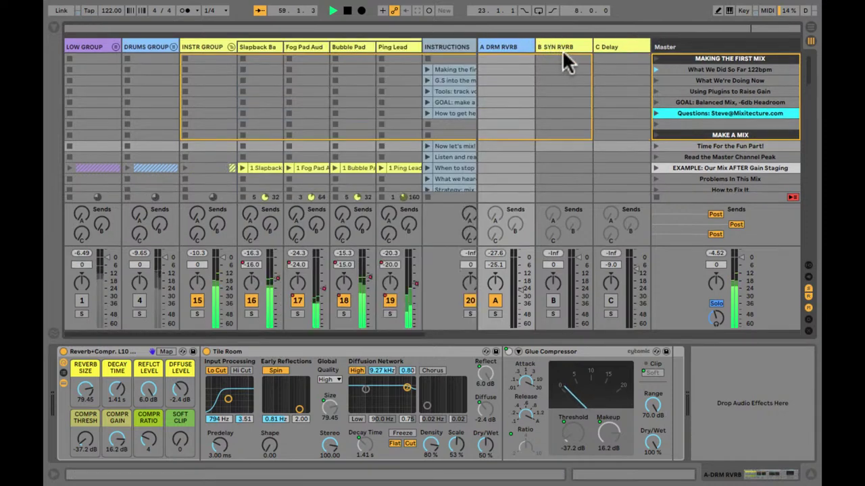
click(553, 300)
click(552, 314)
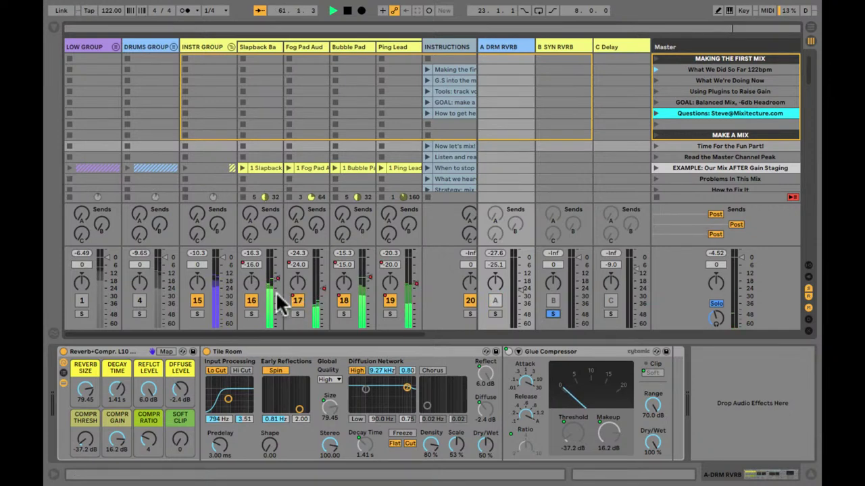
click(552, 314)
Mute the Fog Pad, Bubble Pad and Ping Lead tracks, leaving only the Slapback track active in the instrument group.
click(250, 300)
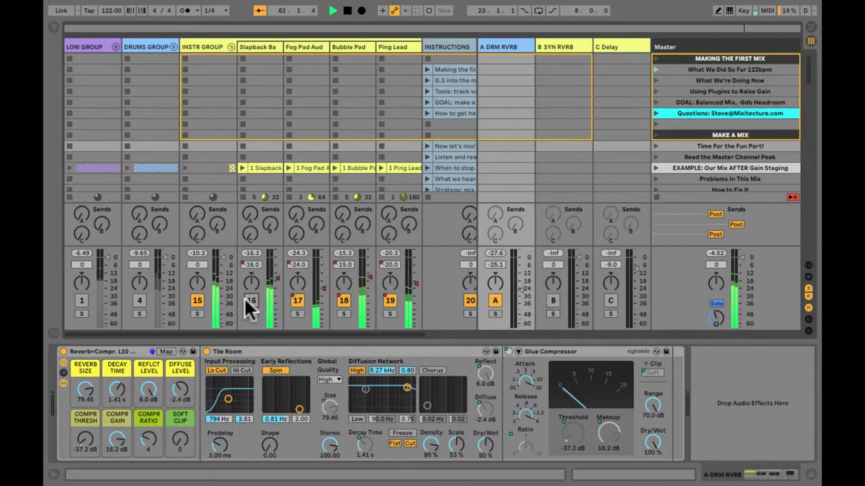
click(390, 301)
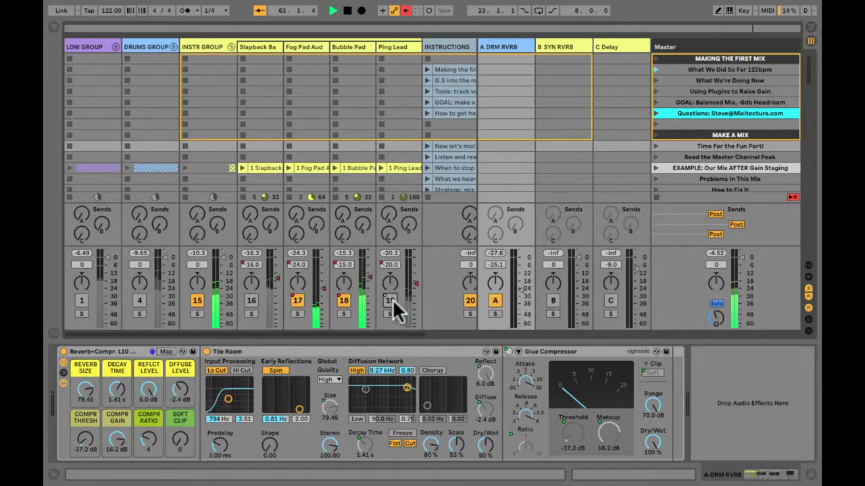
click(391, 303)
click(343, 303)
click(294, 300)
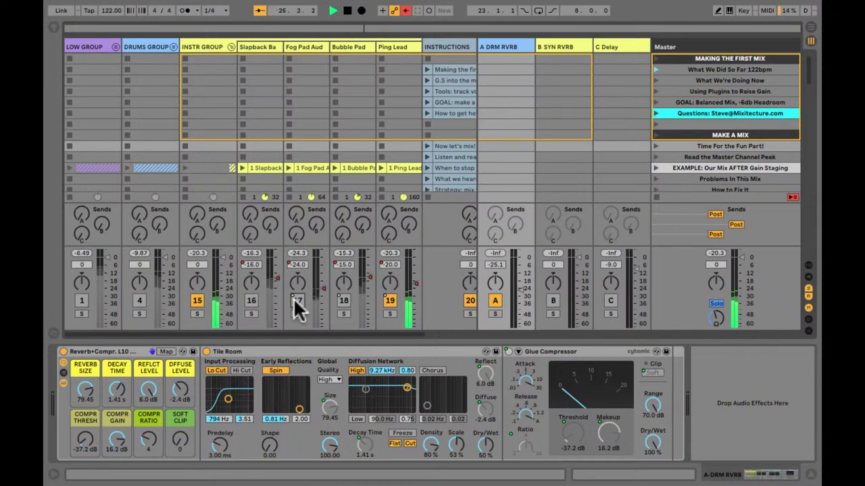
click(387, 300)
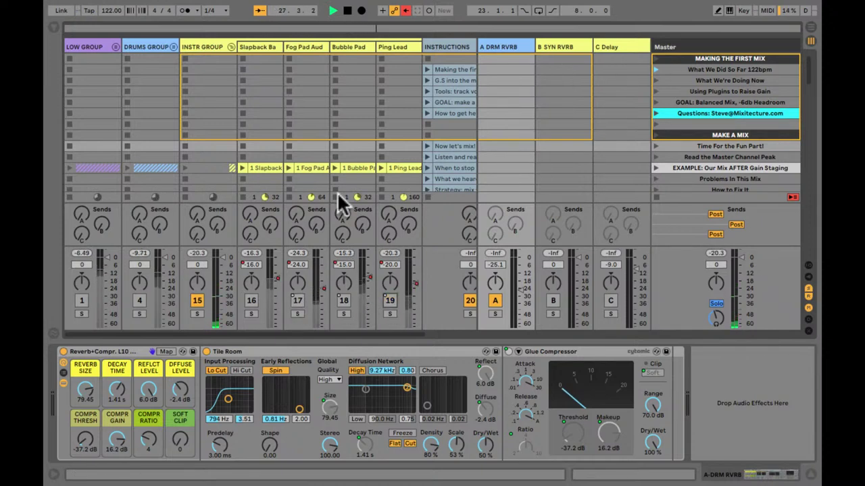
click(249, 302)
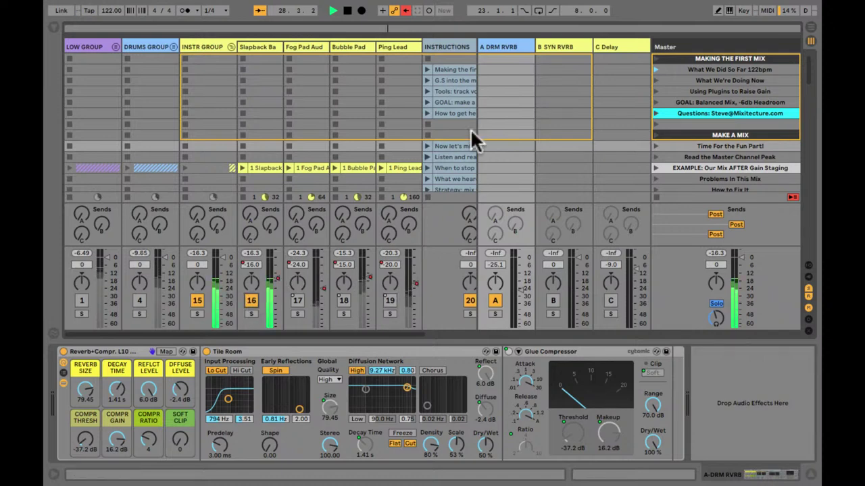
Set the reflect level to 0.0 dB in the Reverb+Compr. rack on the B SYN RVRB return.
click(565, 48)
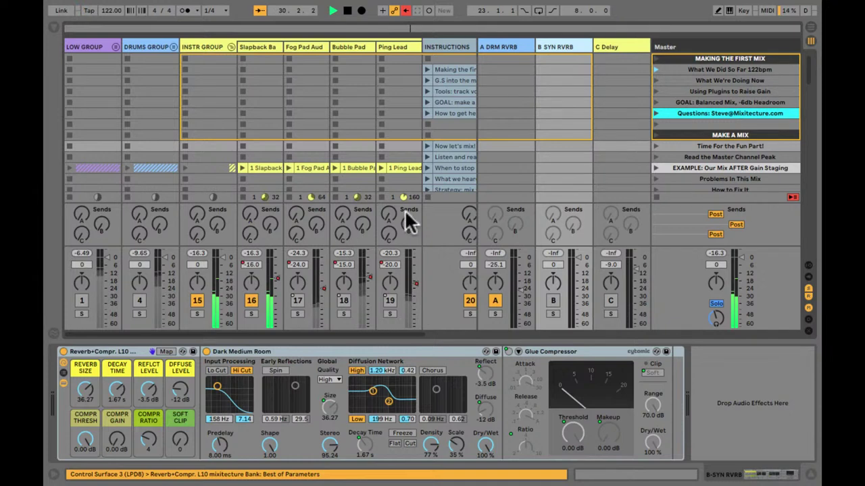
click(504, 41)
click(556, 43)
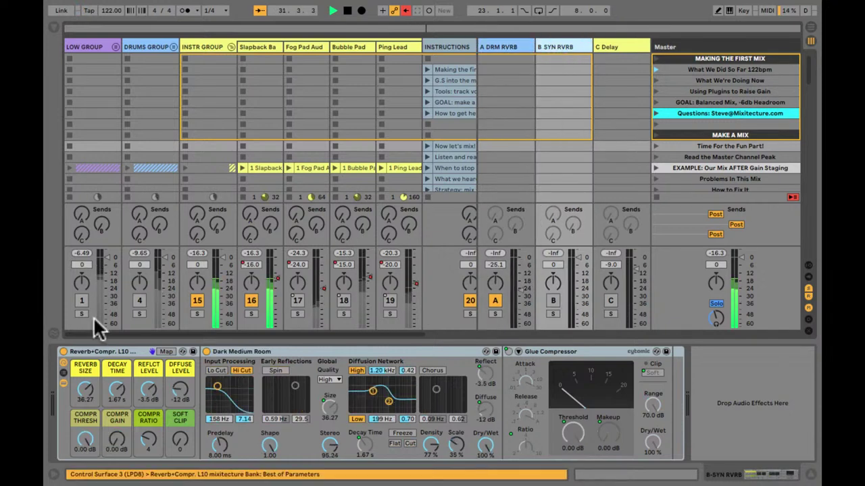
click(95, 351)
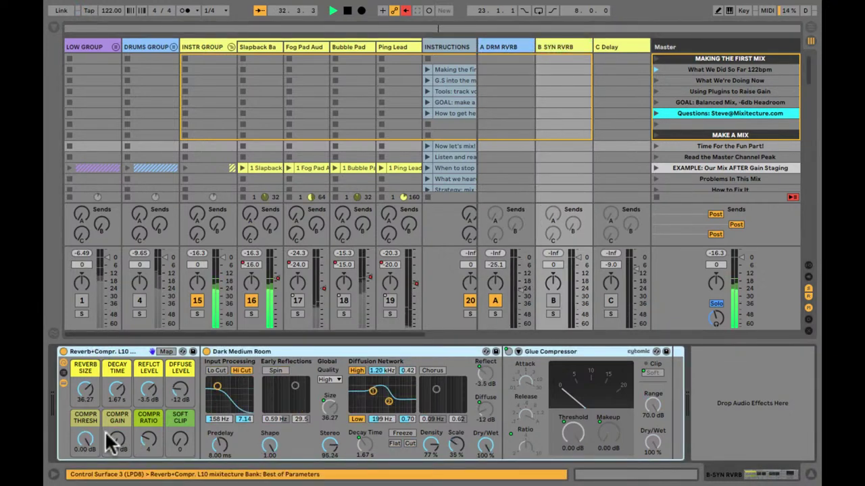
drag(87, 446, 89, 449)
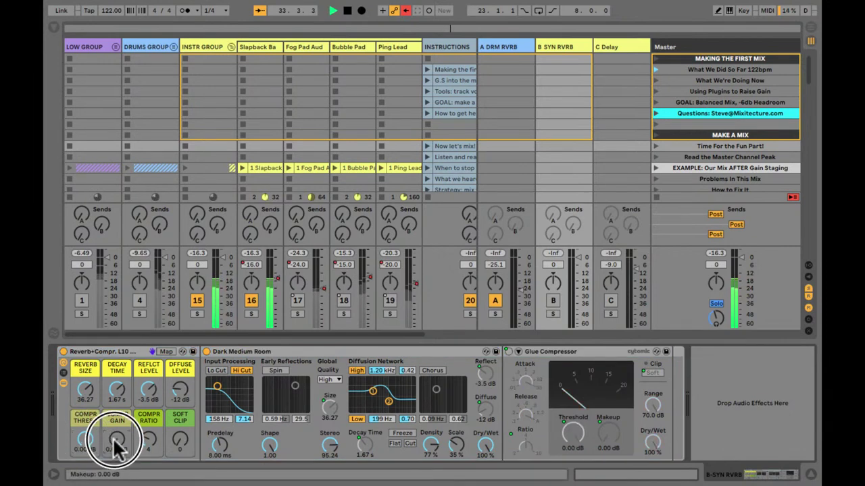
double_click(145, 391)
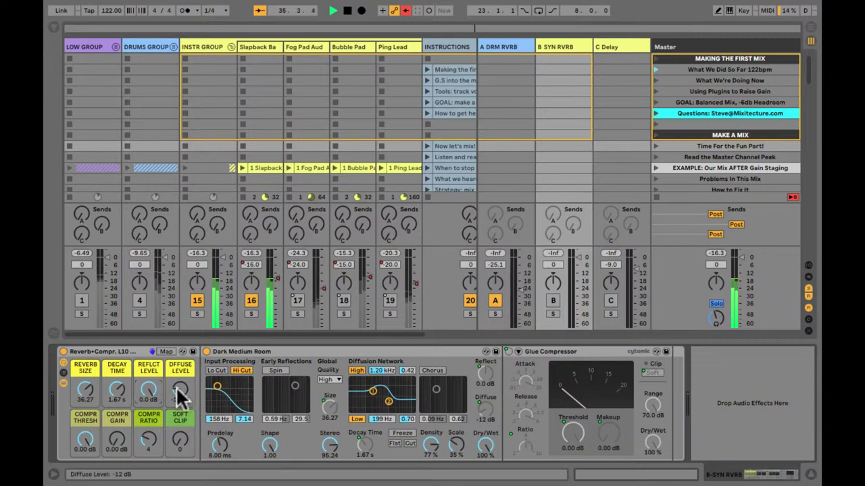
Bypass the rack on the soloed synth reverb return and turn up the instrument group's send B.
click(62, 352)
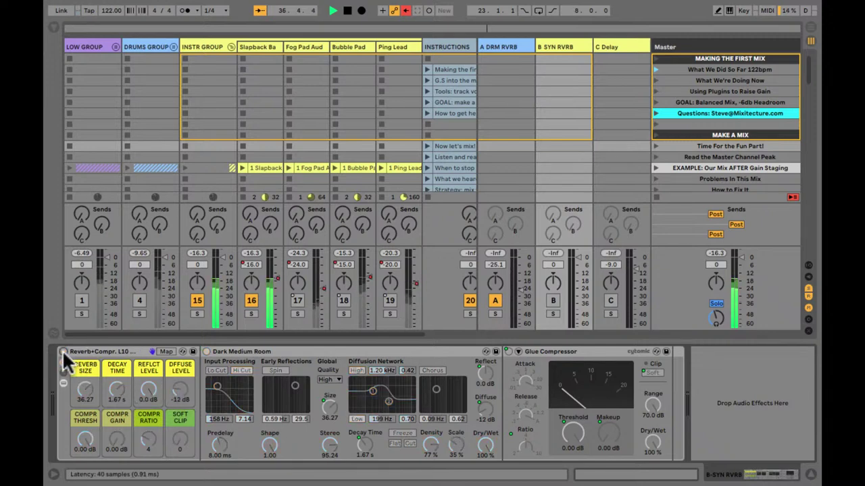
click(553, 315)
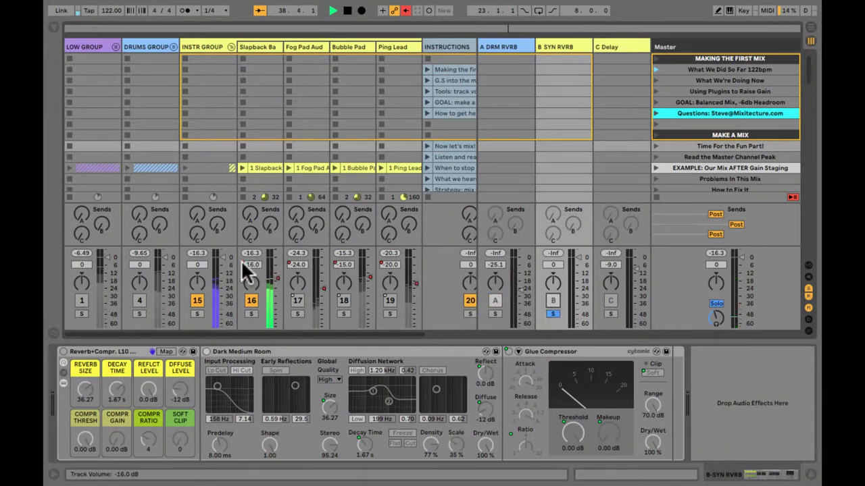
click(214, 222)
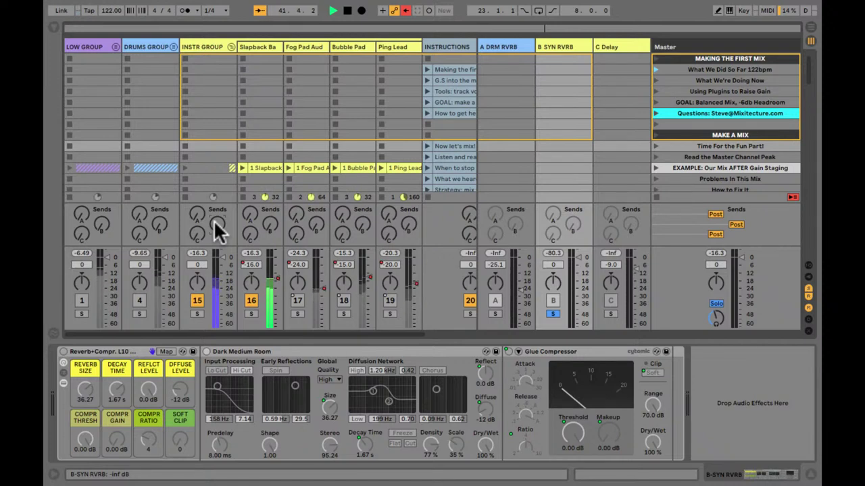
drag(214, 219, 214, 222)
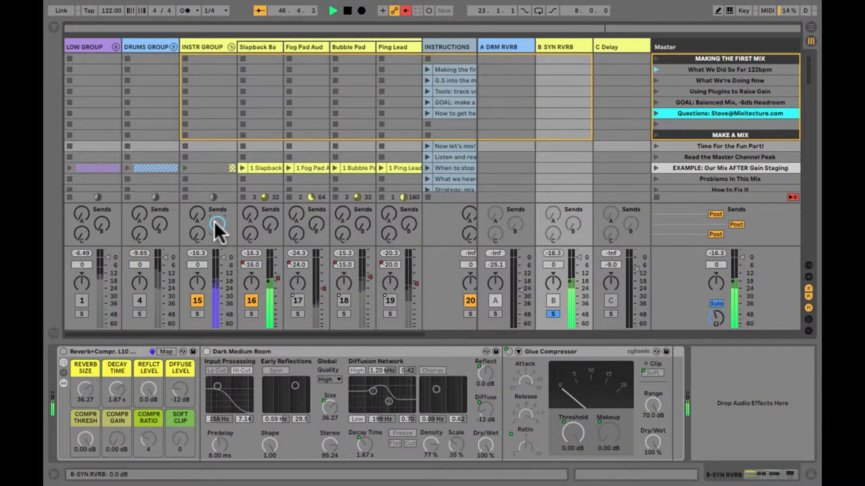
drag(214, 224, 215, 224)
Add small send B amounts on the Slapback and Fog Pad tracks, and reactivate the Fog Pad and Bubble Pad tracks.
drag(271, 223, 271, 224)
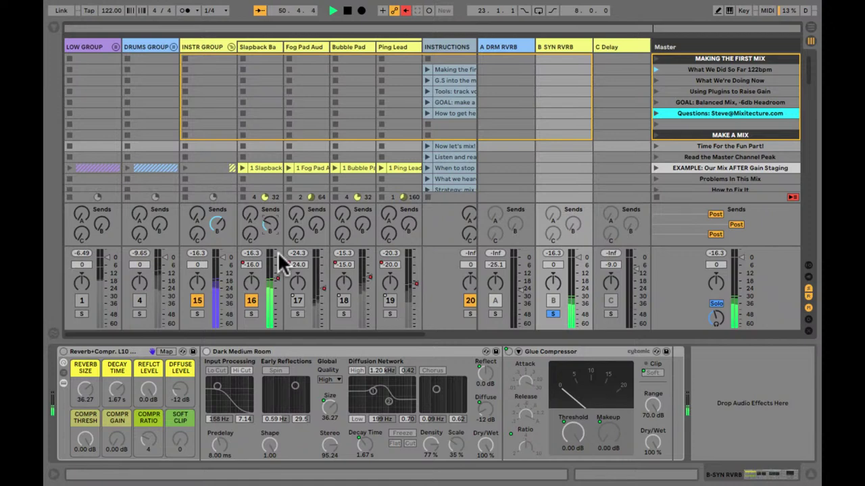
click(296, 301)
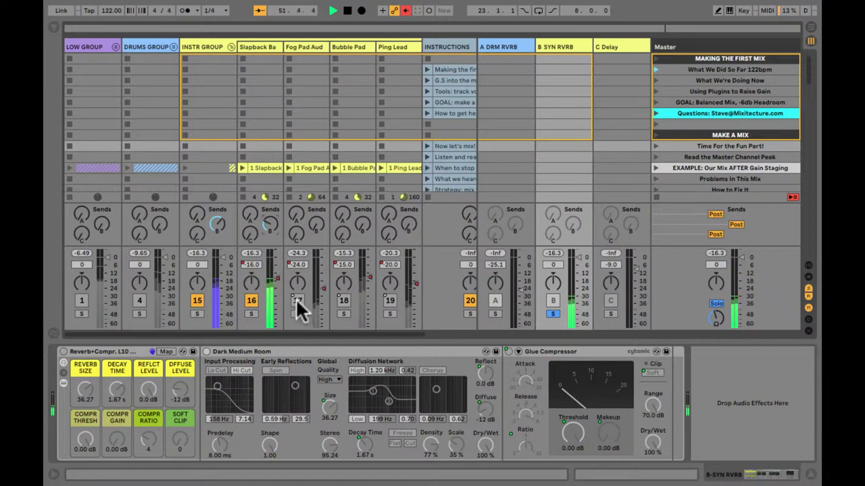
drag(296, 299, 343, 301)
drag(313, 226, 314, 225)
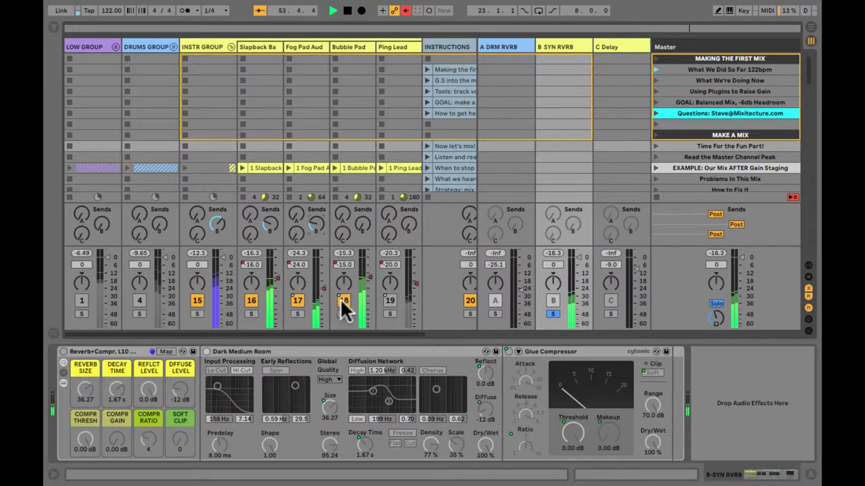
Pan the Fog Pad and Bubble Pad tracks off-centre and raise their sends to the synth reverb return.
click(343, 301)
drag(302, 280, 343, 287)
drag(315, 218, 358, 227)
Turn down the Slapback track's send B and readjust the Bubble Pad track's send B and pan.
drag(269, 224, 268, 224)
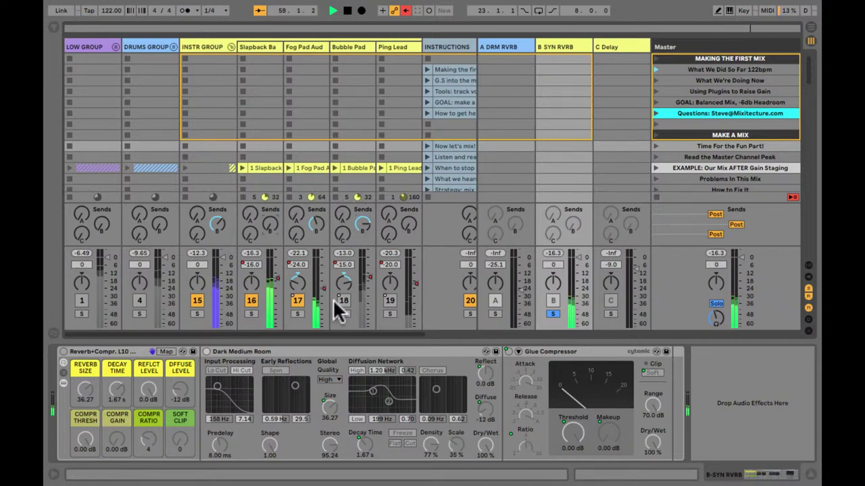
drag(360, 229, 362, 233)
drag(341, 287, 340, 286)
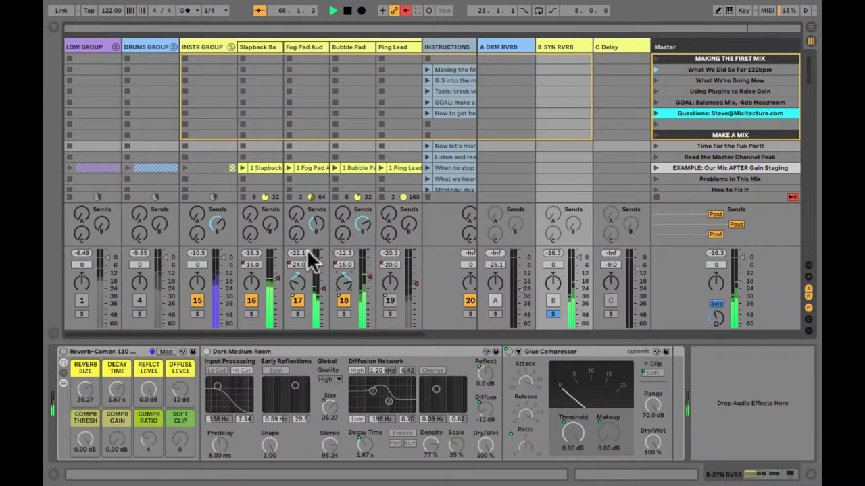
Readjust send B on the Fog Pad and Bubble Pad tracks, and turn send B fully down on the Slapback track and instrument group.
drag(312, 224, 314, 223)
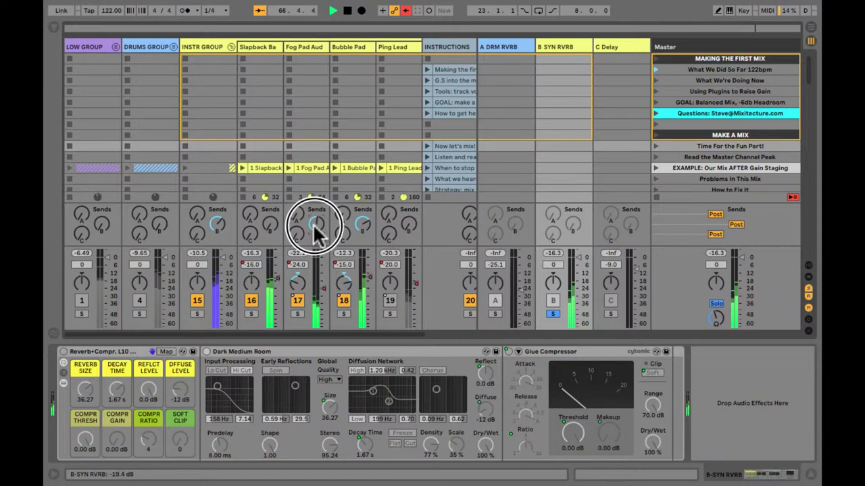
click(367, 223)
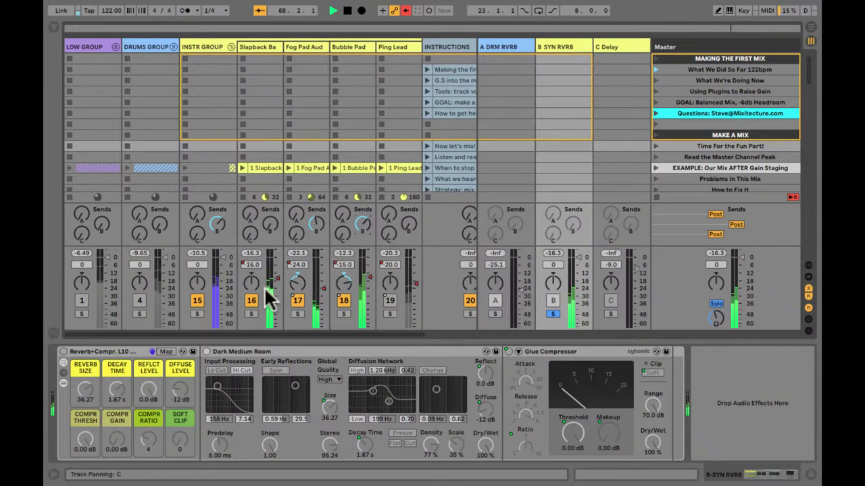
click(266, 224)
drag(218, 230, 217, 222)
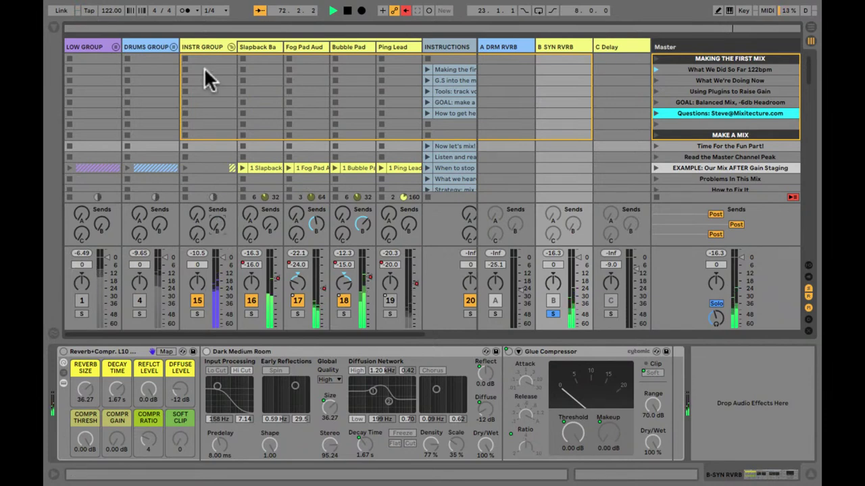
Rebalance send B on the Fog Pad and Bubble Pad tracks and bring the Slapback track's send B back up.
click(271, 228)
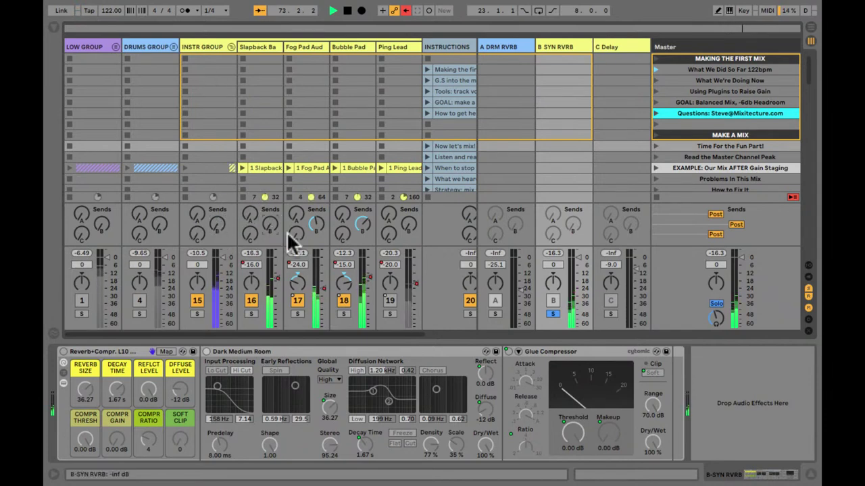
click(315, 225)
click(365, 224)
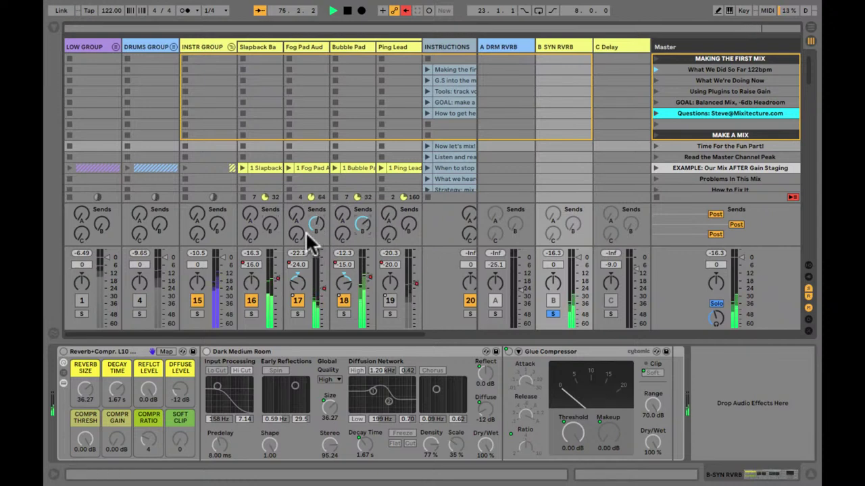
click(271, 223)
drag(270, 223, 270, 223)
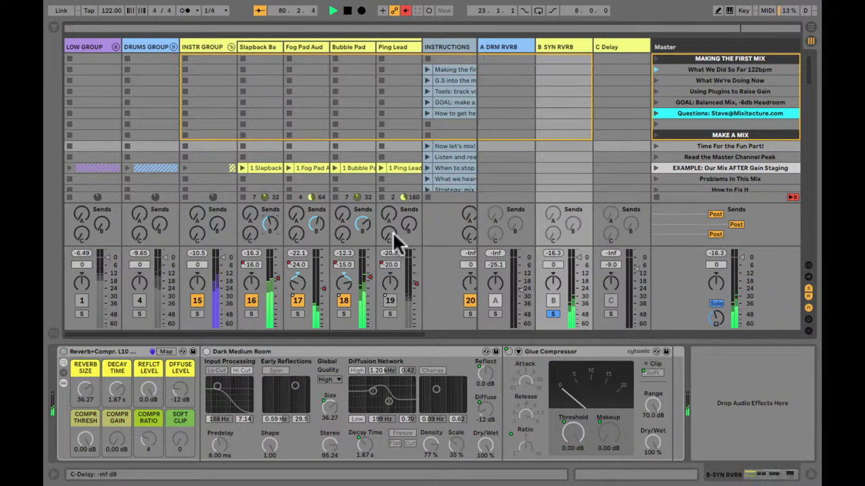
Activate the Ping Lead track, turn up its send B and show its device chain.
click(390, 300)
drag(407, 227, 404, 225)
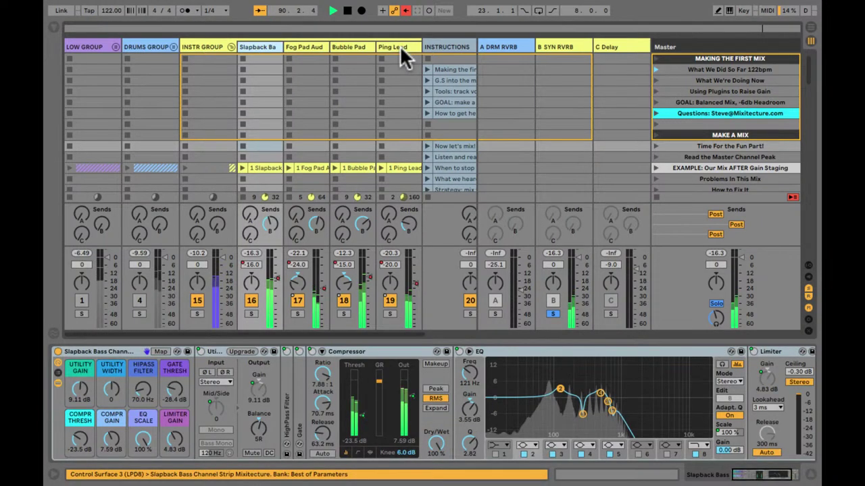
click(400, 47)
Raise send B further on the Slapback and Bubble Pad tracks to feed the synth reverb harder.
click(270, 223)
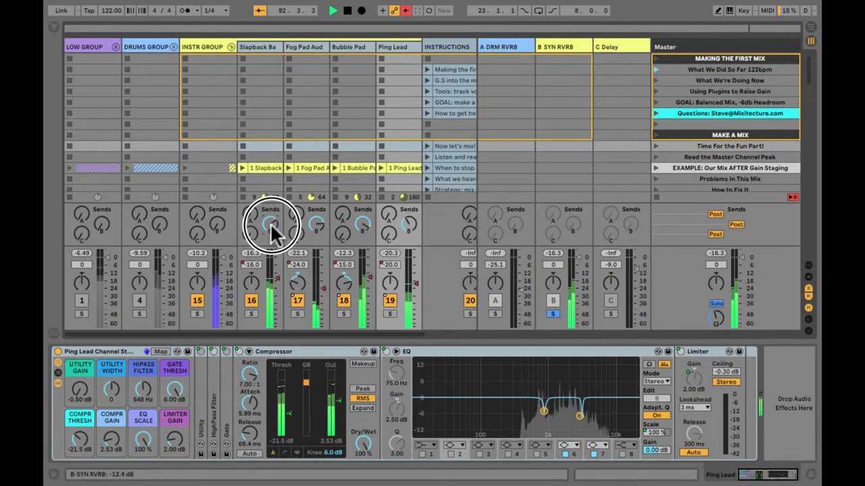
drag(270, 223, 270, 223)
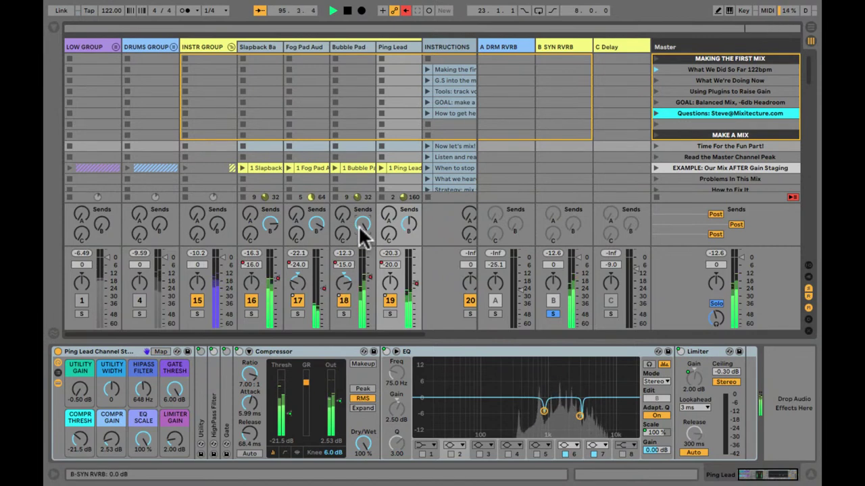
click(360, 229)
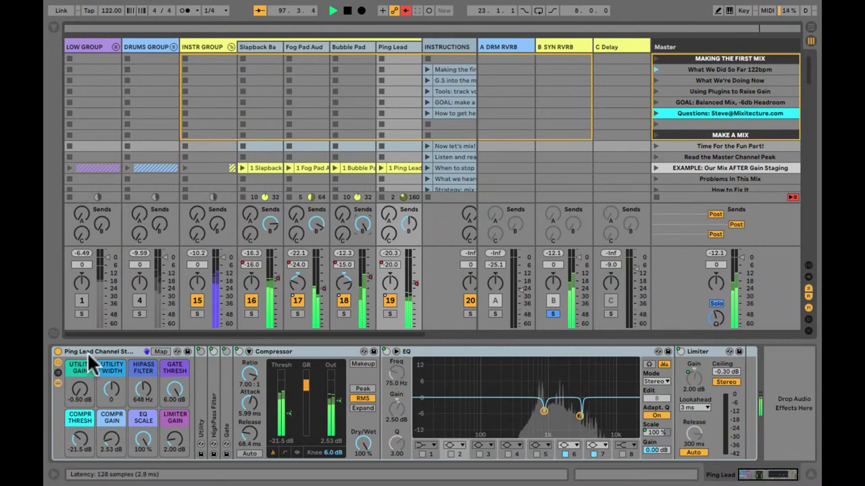
Reactivate the synth reverb return's rack and set reverb size 8.28, decay time 2.29 s, reflect level -30 dB and diffuse level -3.4 dB.
click(561, 46)
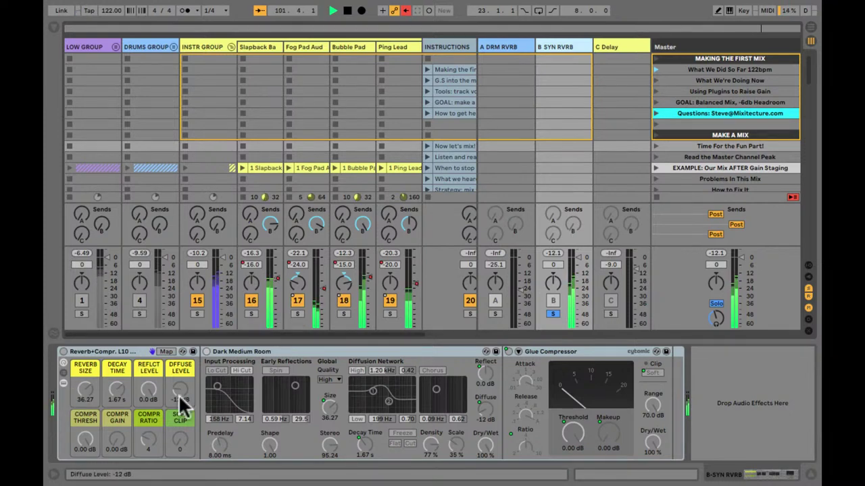
click(63, 352)
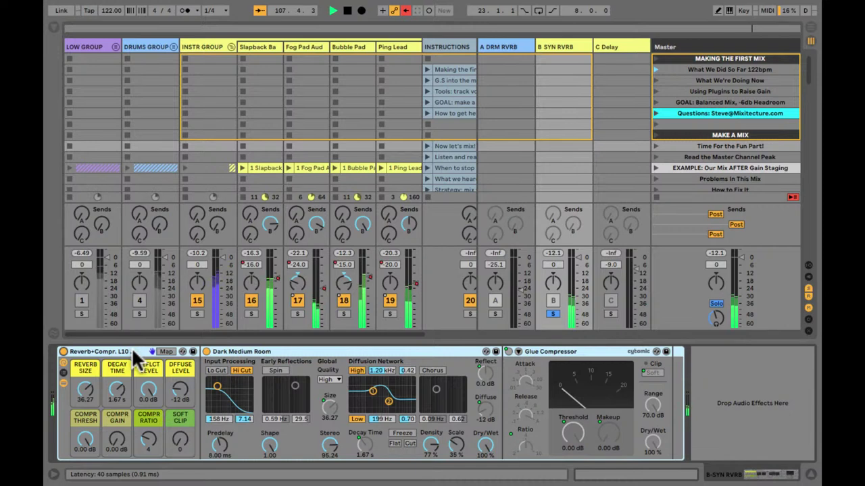
key(space)
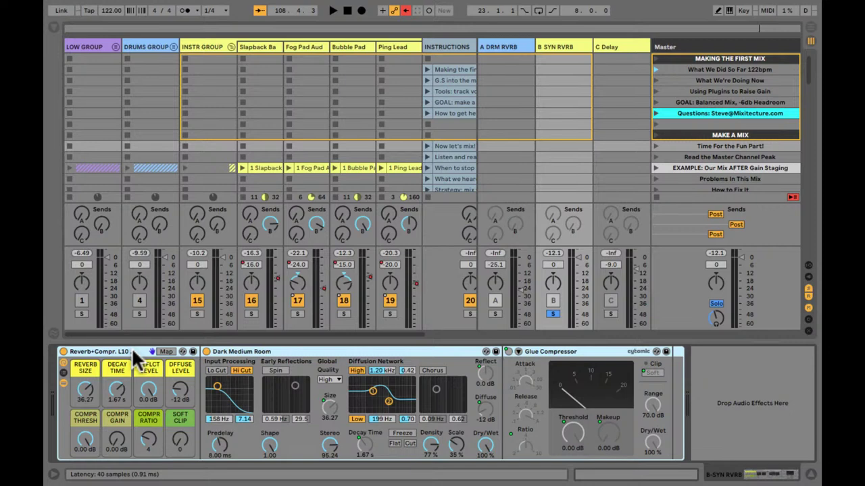
key(space)
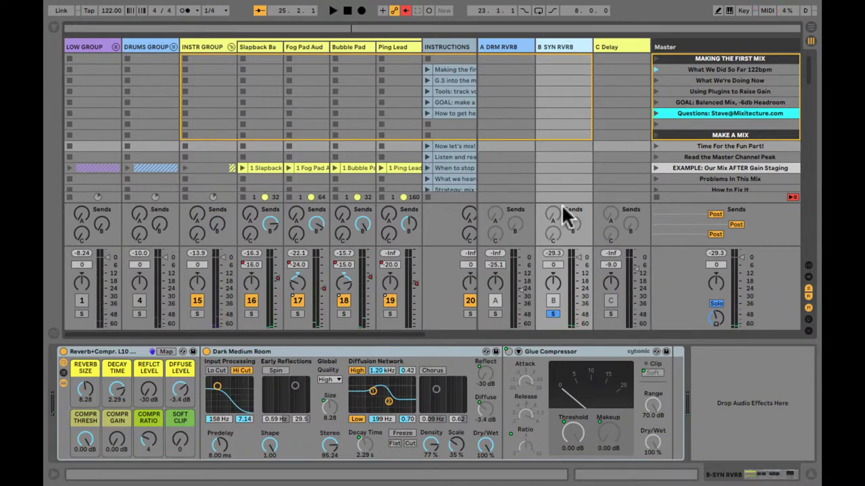
Set the synth reverb's density to 22 % and scale to 52 % while repeatedly auditioning the opening of the loop.
key(space)
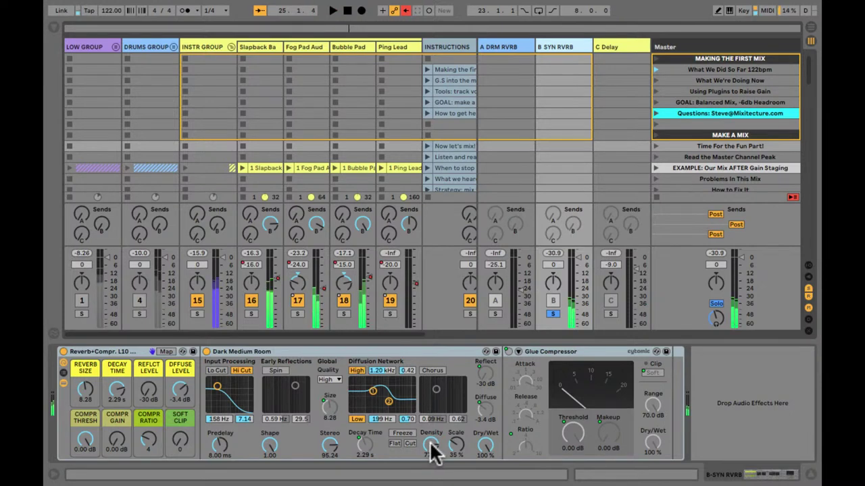
key(space)
key(space)
key(space)
scroll(432, 446, down, 5)
key(space)
key(space)
key(space)
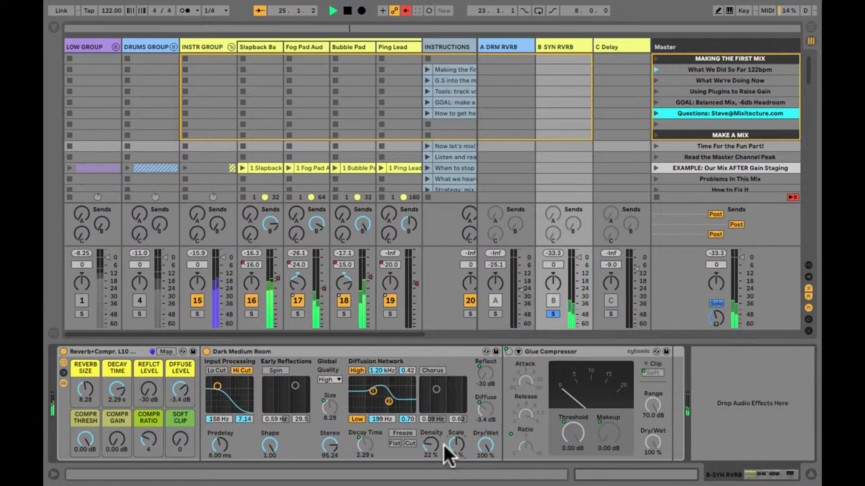
key(space)
Compare higher densities on the synth reverb, then bring the density down to 21 %.
mouse_move(432, 454)
mouse_down()
mouse_move(434, 444)
mouse_move(434, 457)
mouse_up()
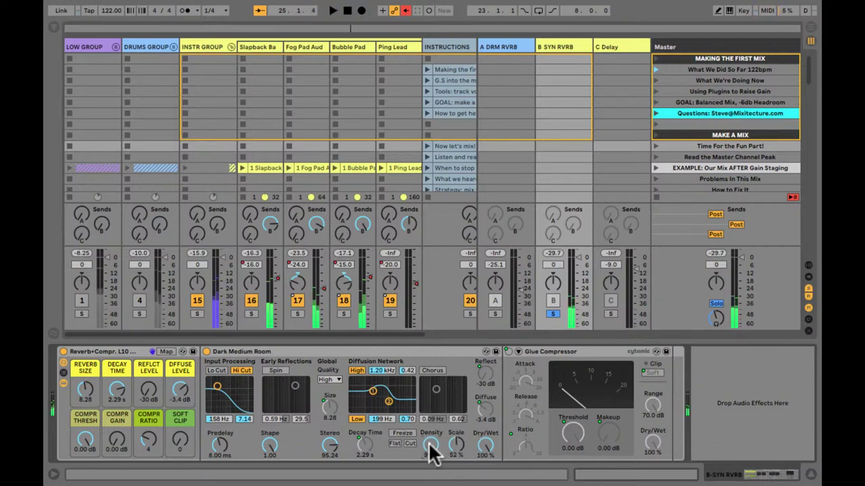
click(432, 457)
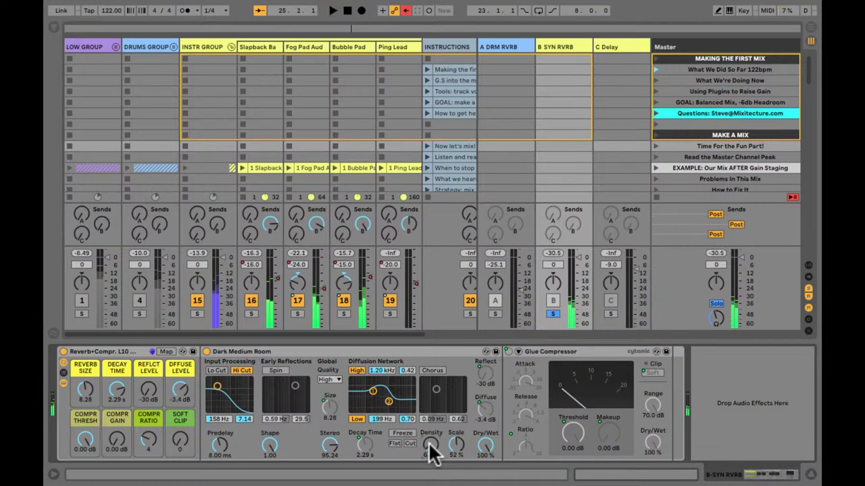
drag(433, 457, 433, 457)
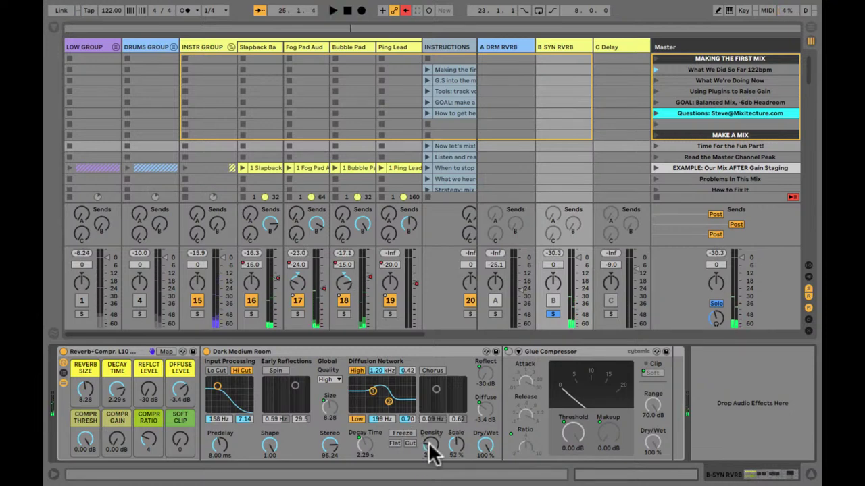
Shorten the synth reverb's decay time to 1.74 s and audition it with reflect level at -21 dB and diffuse level at -30 dB.
key(space)
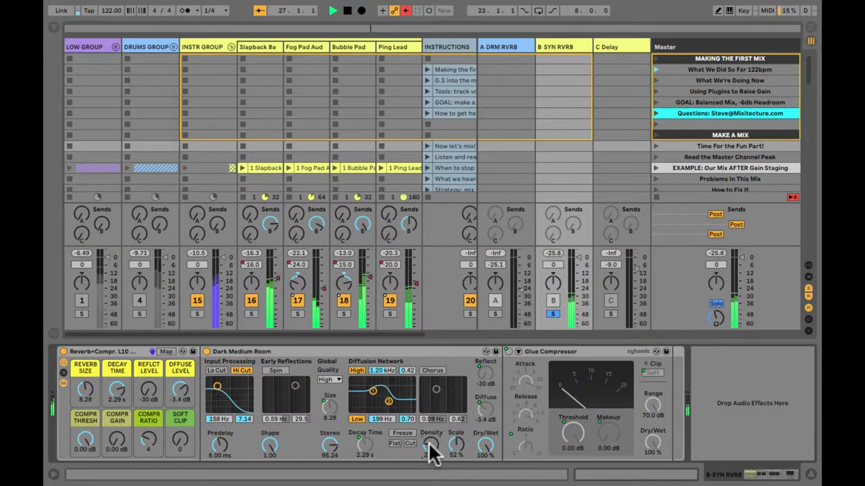
key(space)
key(space)
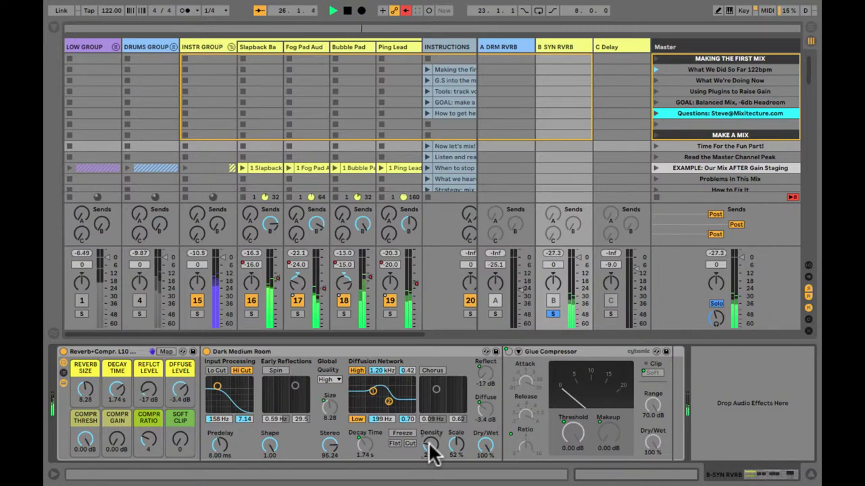
key(space)
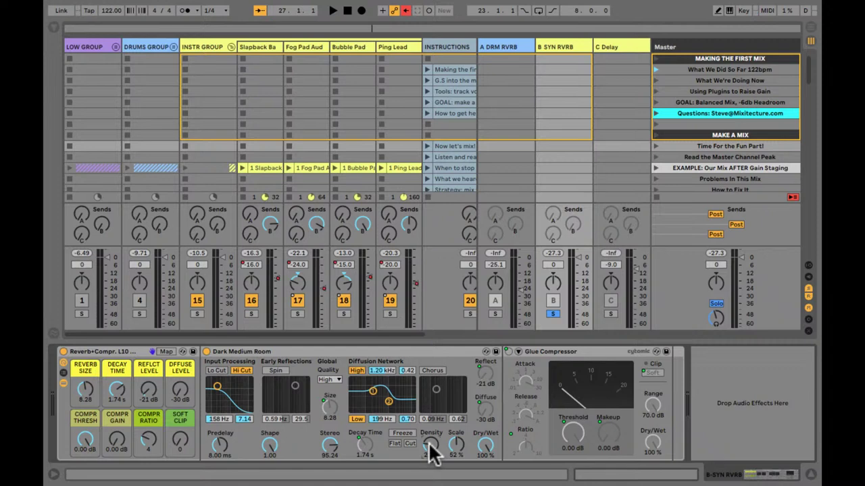
Set the synth reverb's reflect level to -6.8 dB and diffuse level to -3.5 dB while replaying the loop.
key(space)
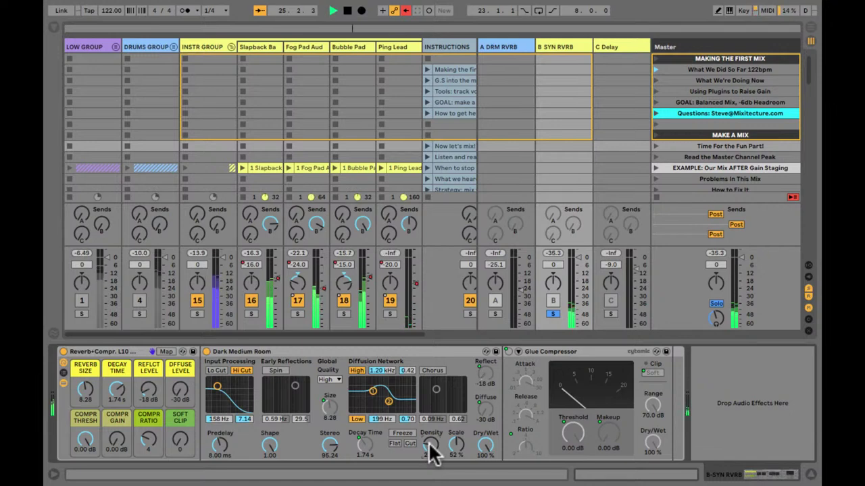
key(space)
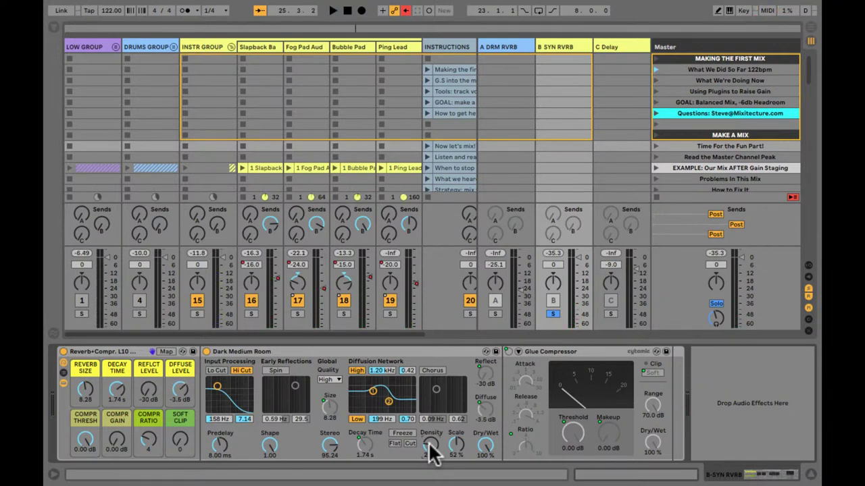
key(space)
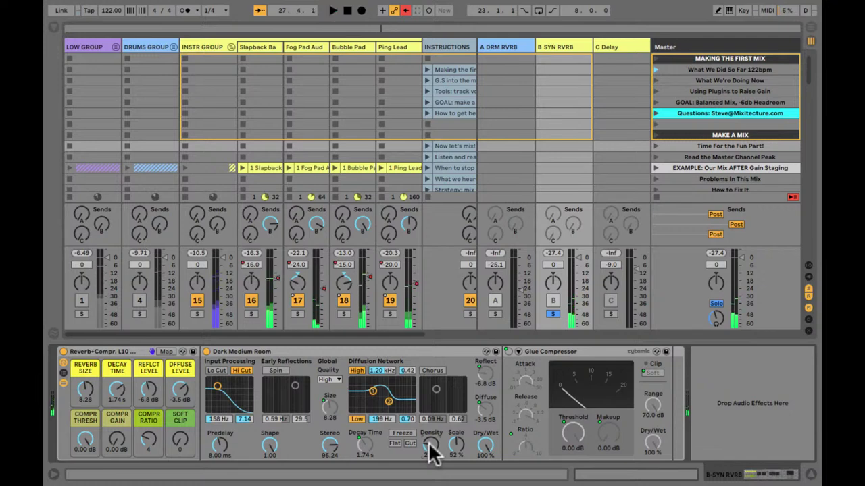
Unsolo the synth reverb return, pull its volume down to -inf and start playback to hear the dry instruments.
click(554, 312)
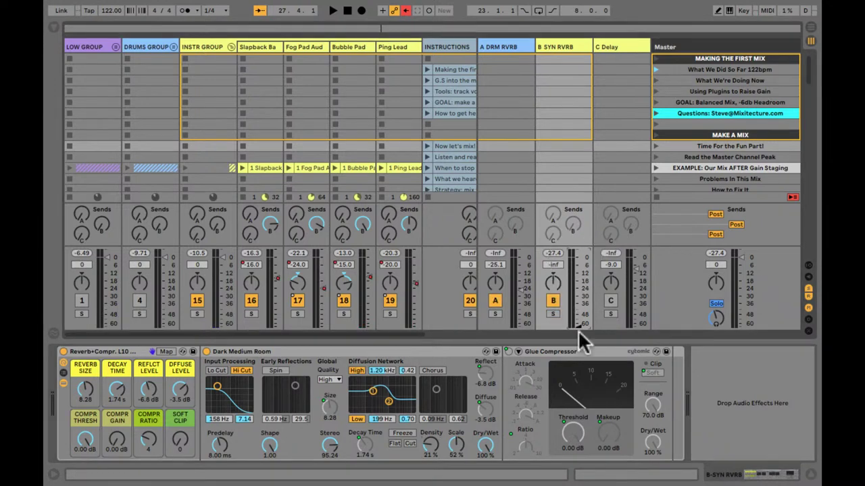
key(space)
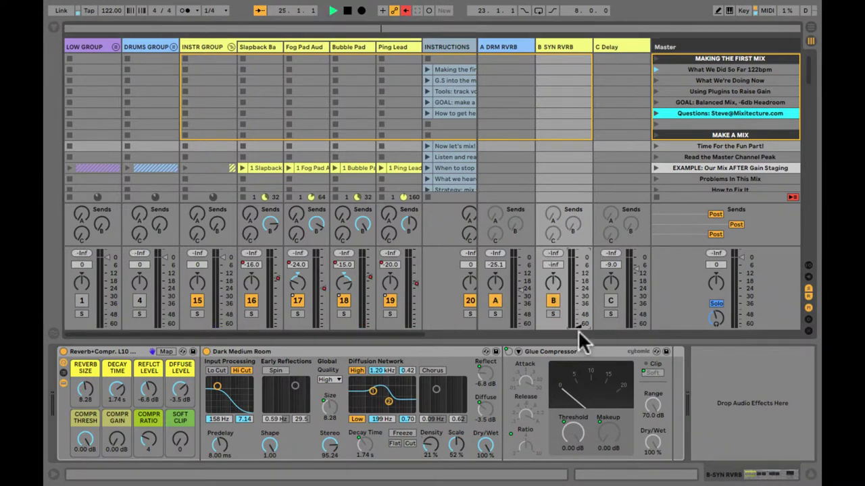
click(578, 331)
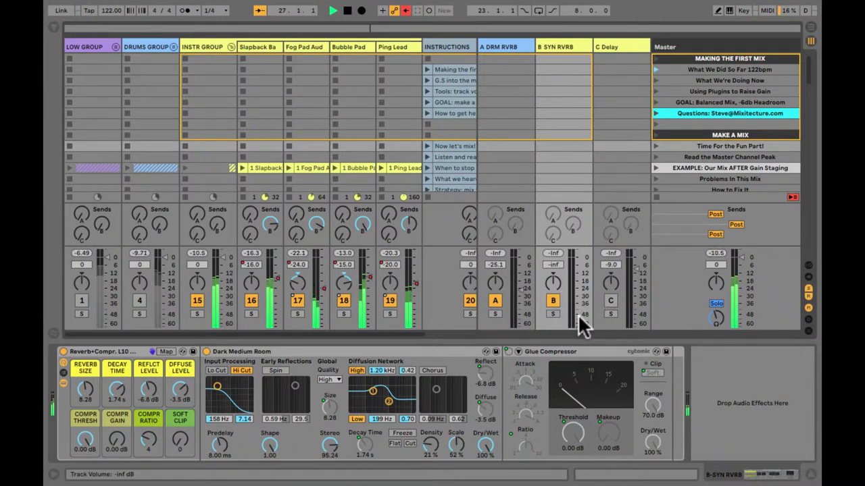
Gradually raise the synth reverb return's volume to -0.1 dB during playback and replay the loop's opening to check the blend.
scroll(578, 314, up, 2)
scroll(578, 315, up, 5)
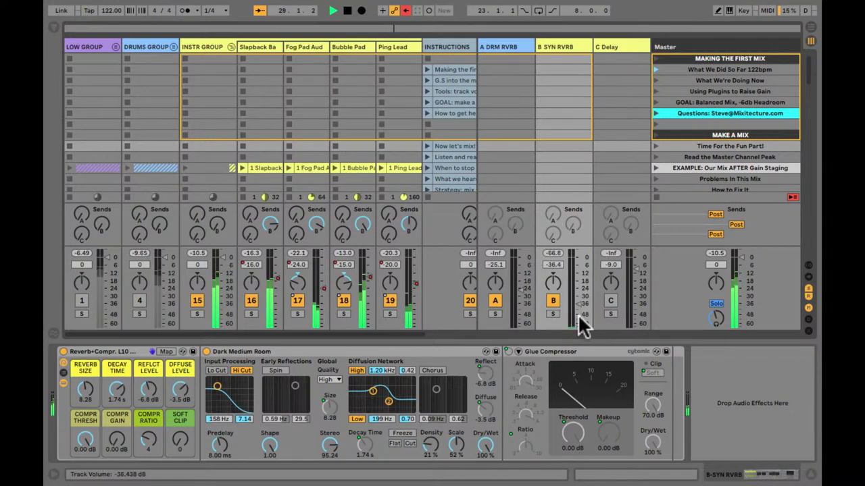
key(Right)
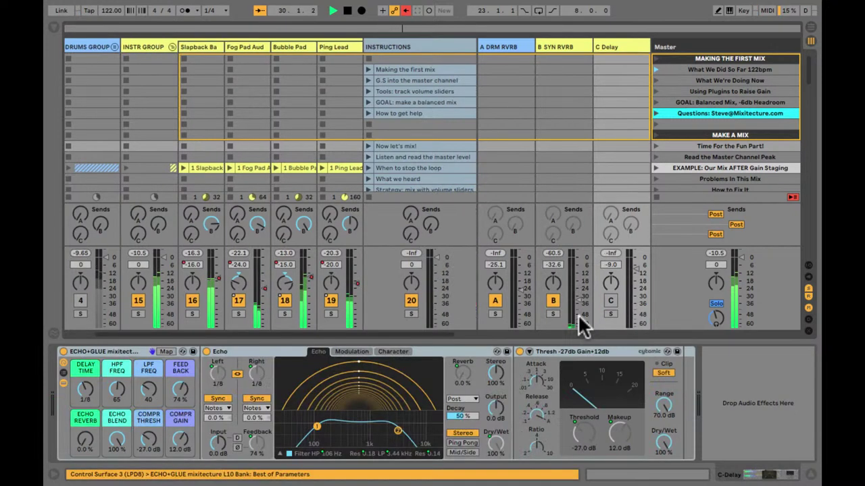
scroll(579, 325, up, 4)
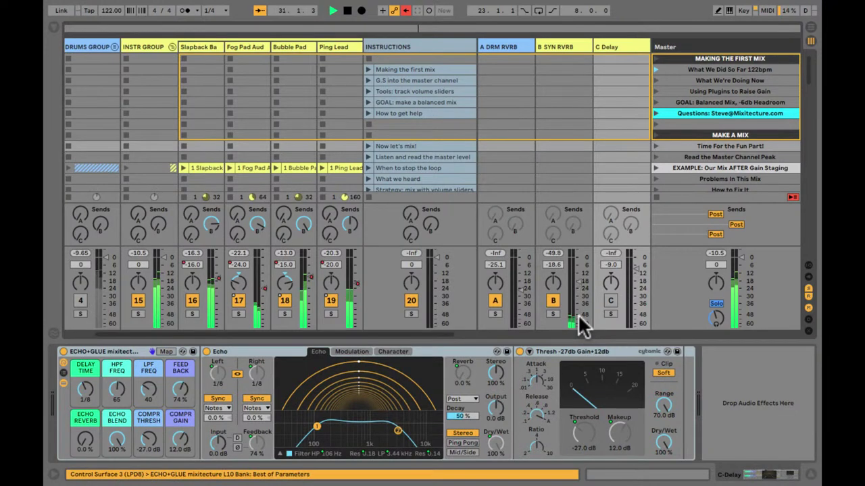
scroll(579, 326, up, 4)
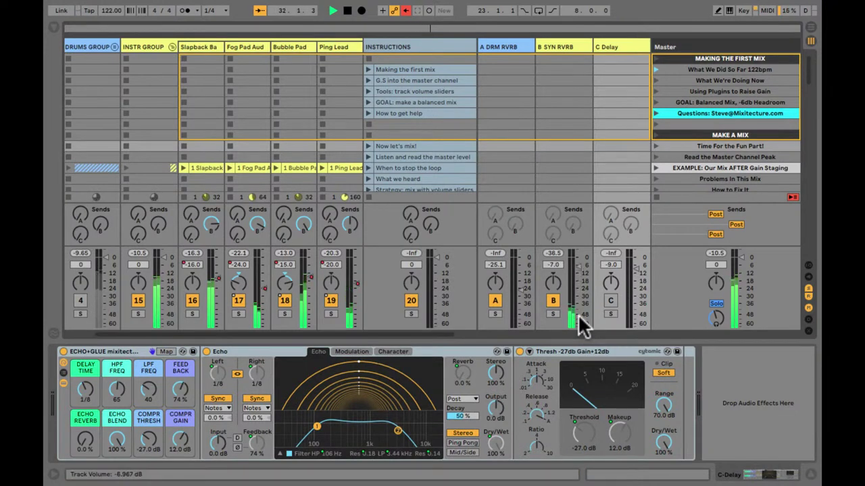
scroll(579, 325, up, 4)
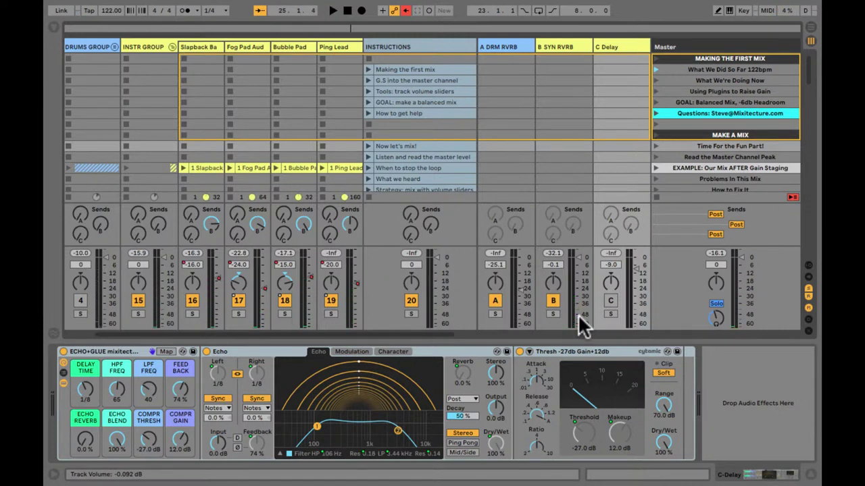
key(space)
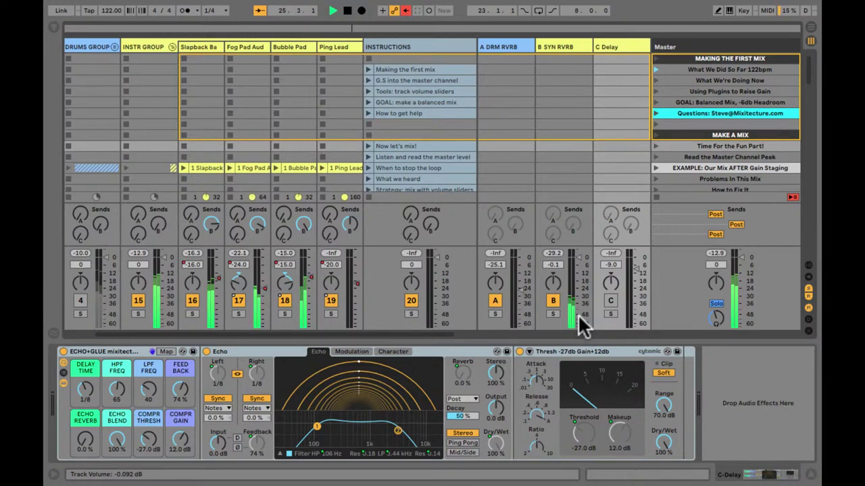
key(space)
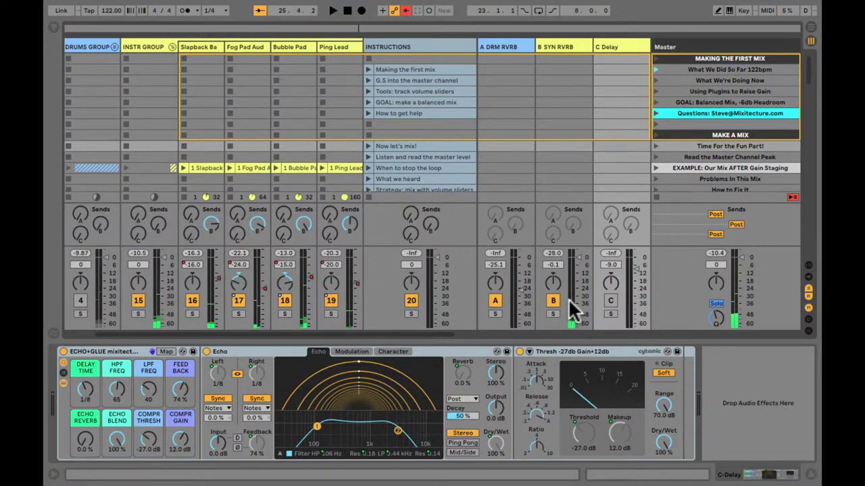
Play the loop, set the synth reverb return's volume to 0 dB and toggle the return off and on to compare.
key(space)
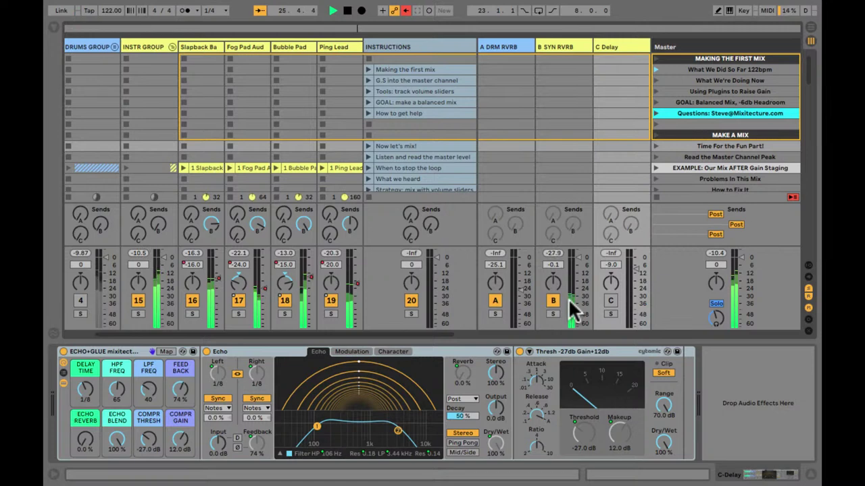
drag(569, 302, 547, 259)
click(554, 300)
click(554, 297)
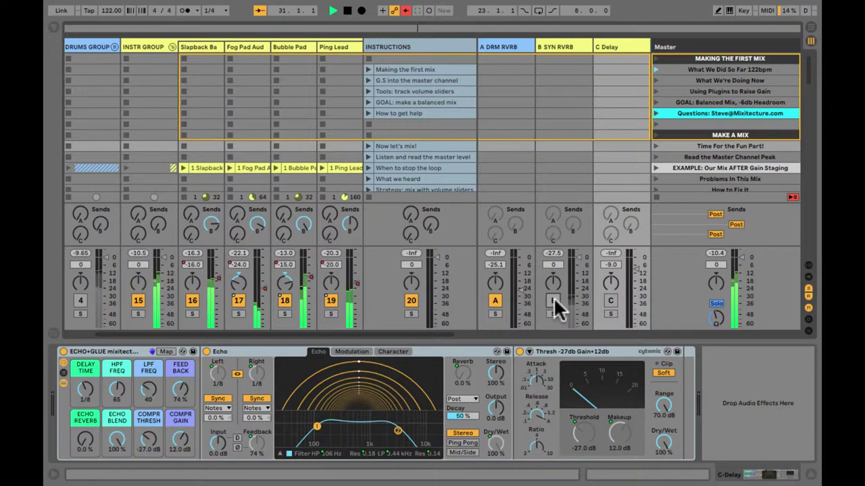
click(553, 296)
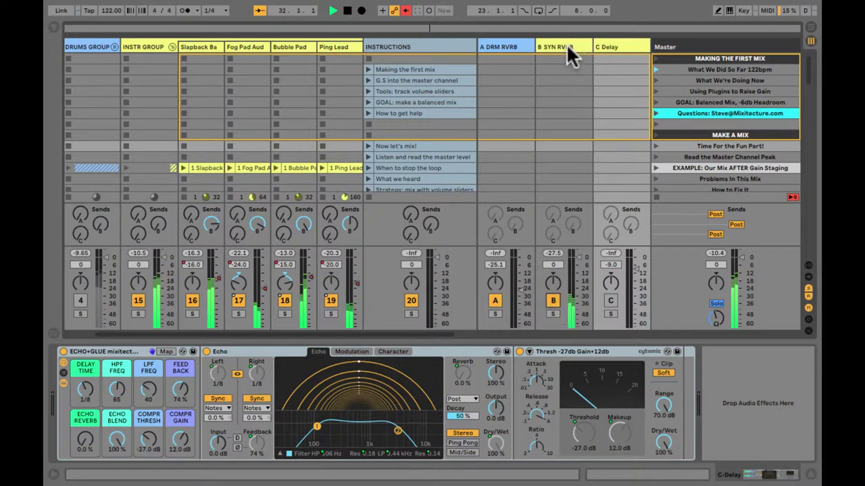
click(566, 57)
click(552, 301)
click(553, 301)
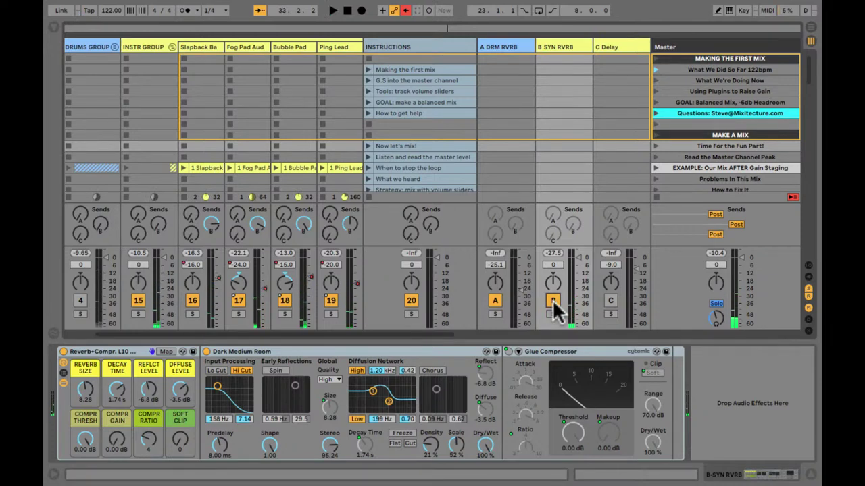
Reset the synth reverb's diffuse level to 0 dB and raise the reflect and diffuse macro maximums to 6 dB.
click(178, 391)
key(Delete)
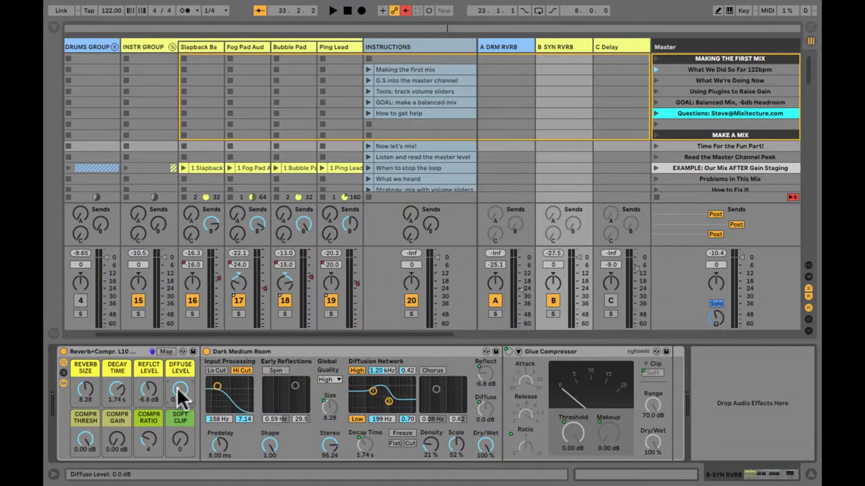
click(163, 352)
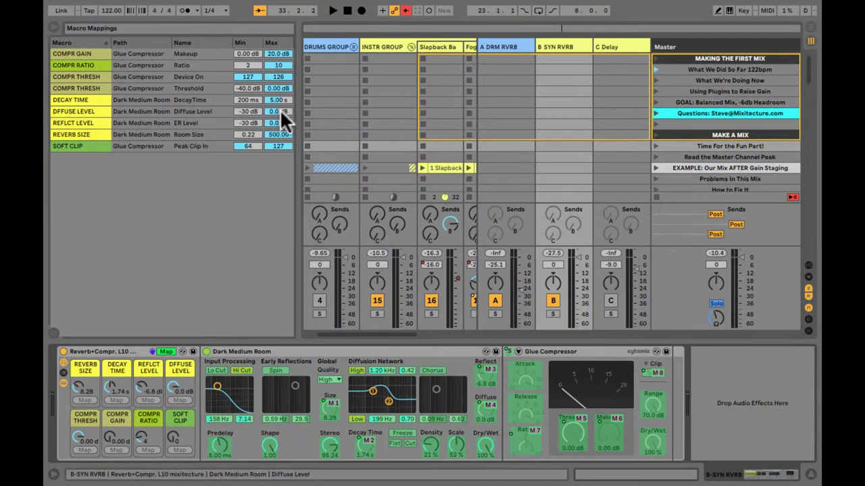
drag(270, 118, 272, 107)
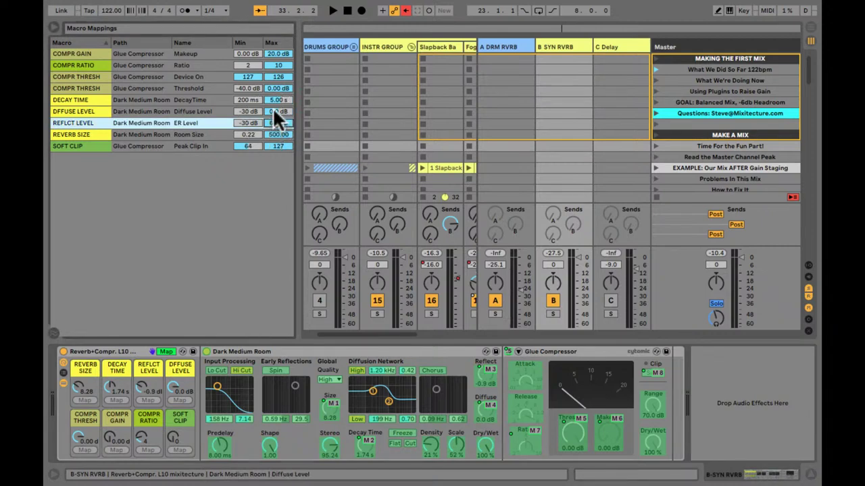
click(272, 107)
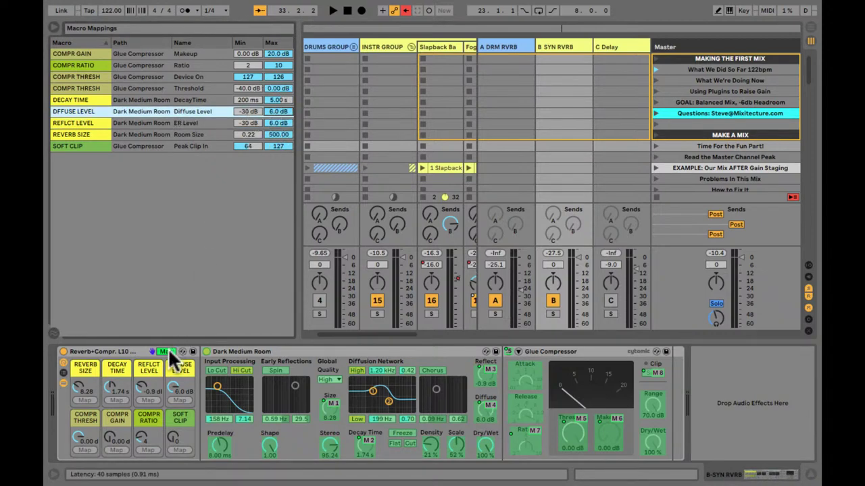
click(168, 352)
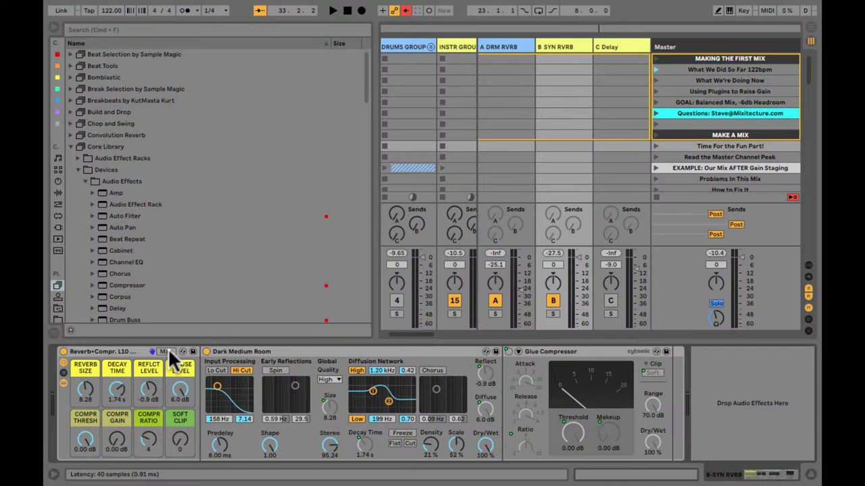
Hide the browser and undo the last value change on the synth reverb rack.
key(super+alt+b)
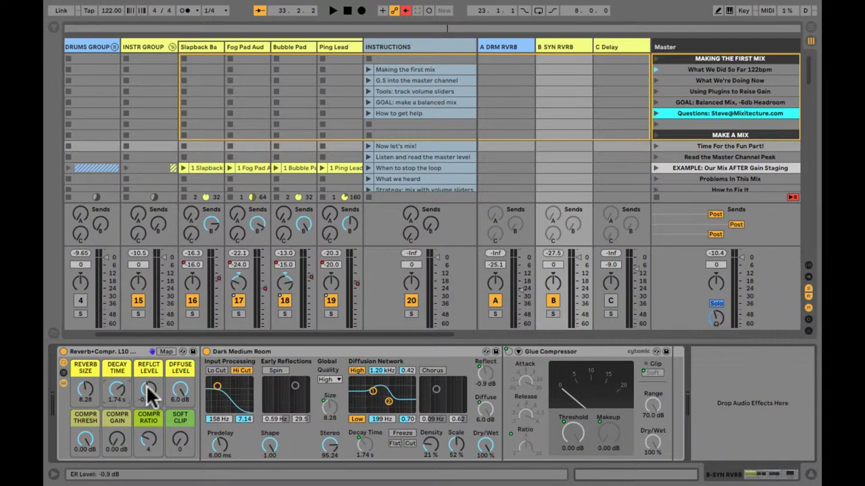
drag(148, 392, 149, 425)
click(137, 7)
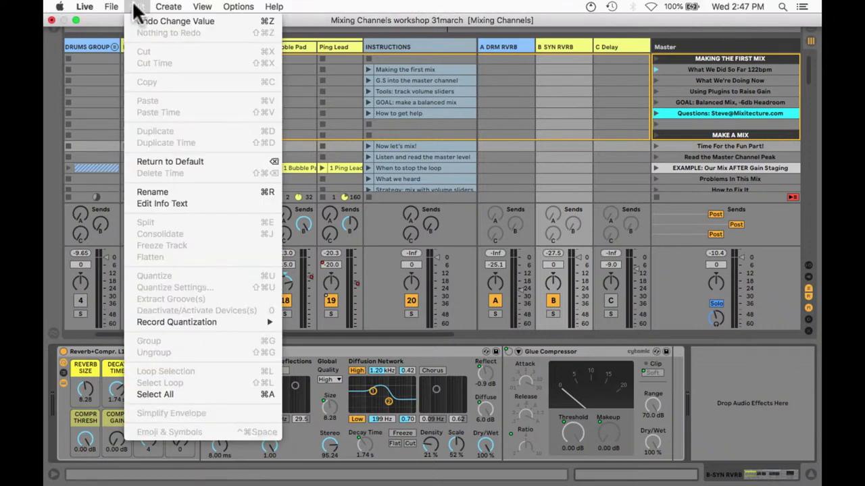
click(139, 23)
Set the synth reverb to 200 ms decay, -30 dB reflect and 0 dB diffuse level, and play the loop with its return soloed.
drag(113, 387, 159, 384)
click(181, 387)
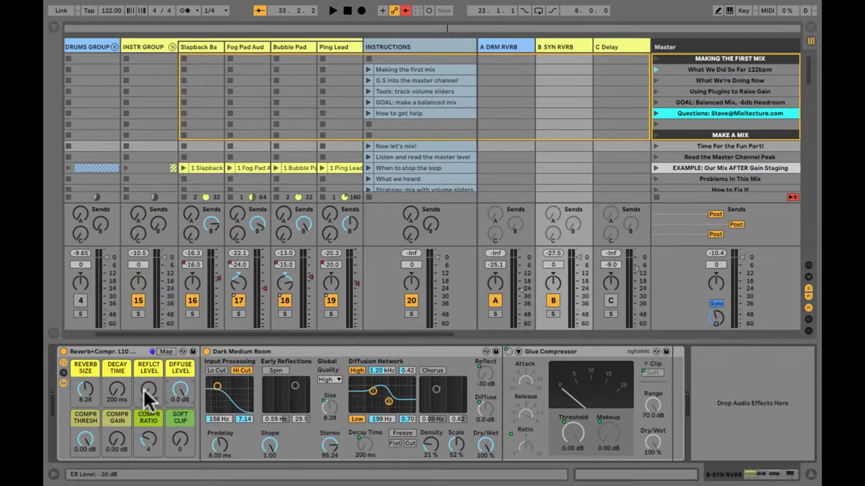
key(space)
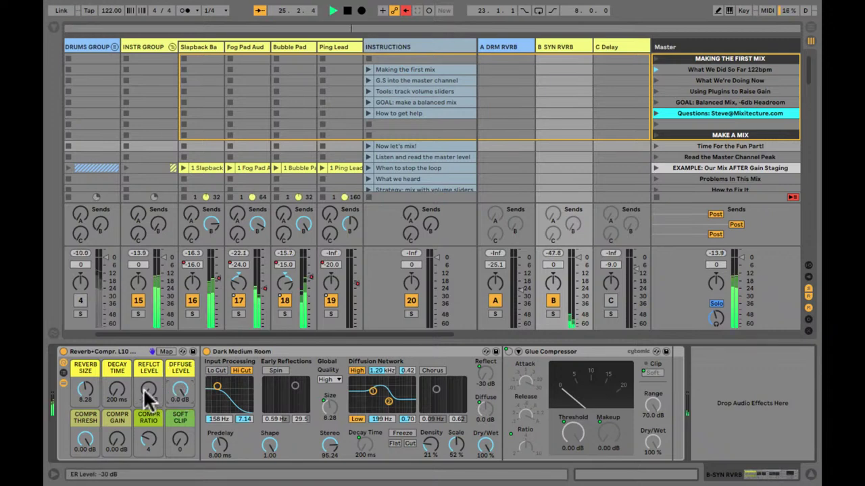
click(553, 315)
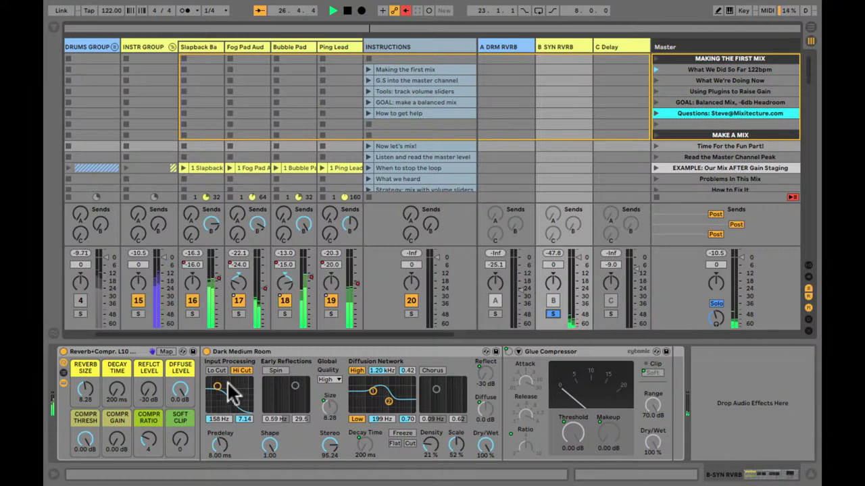
Raise the soloed synth reverb's reflect level to 1.1 dB, decay time to 1.62 s and reverb size to 17.59.
click(249, 352)
drag(149, 395, 148, 396)
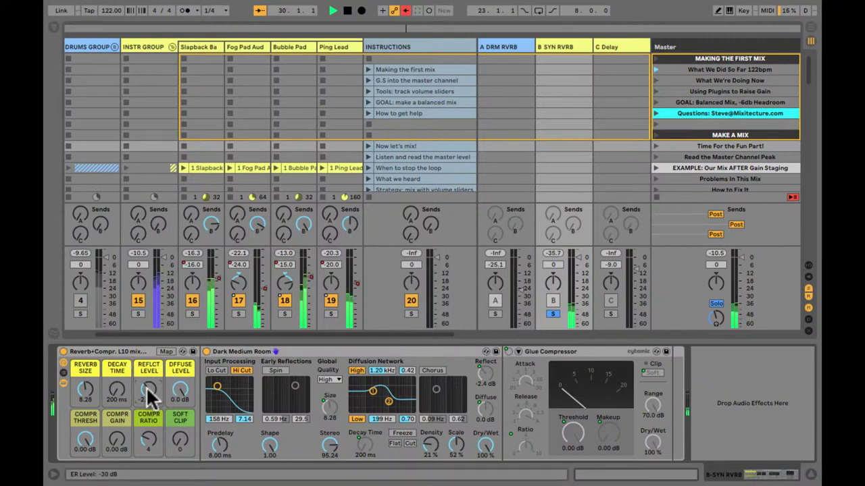
drag(146, 387, 115, 389)
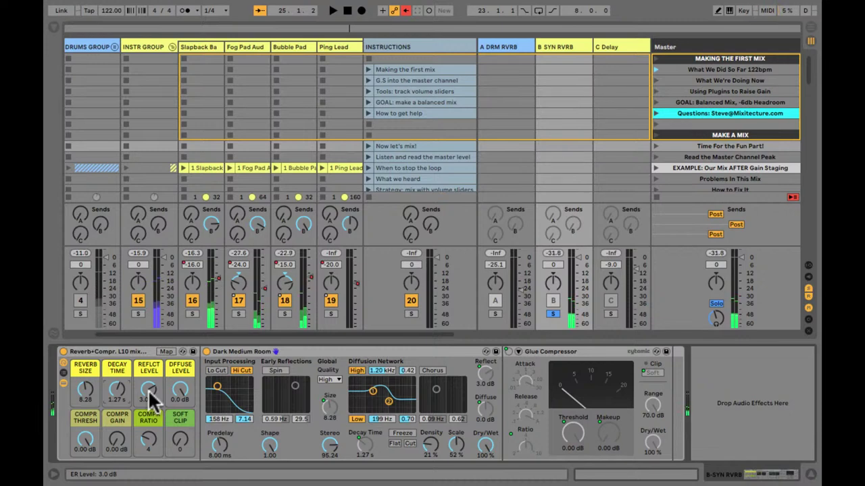
click(148, 392)
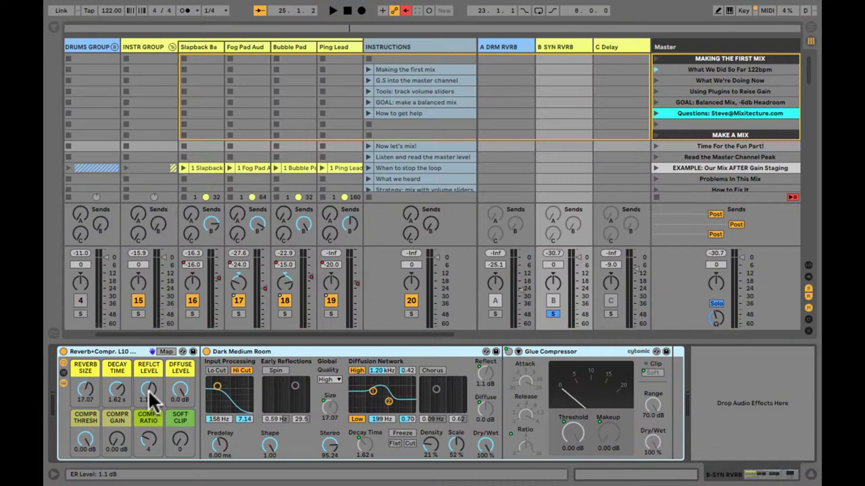
key(space)
key(space)
Unsolo the synth reverb return and toggle it off and on during playback to compare the instruments with and without reverb.
click(549, 312)
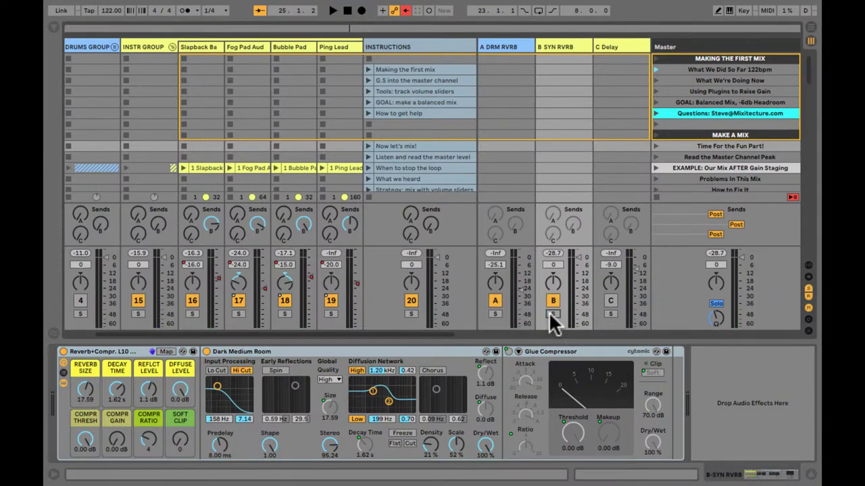
key(space)
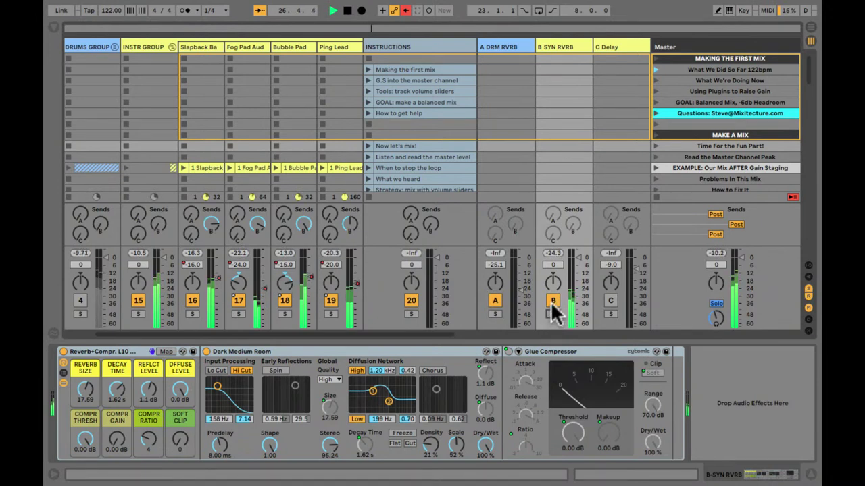
click(553, 302)
click(552, 302)
click(553, 302)
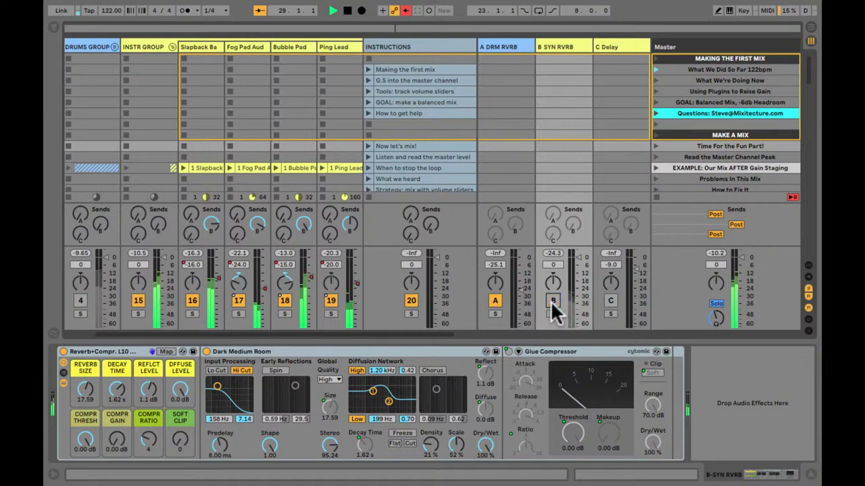
click(552, 302)
click(553, 302)
click(553, 301)
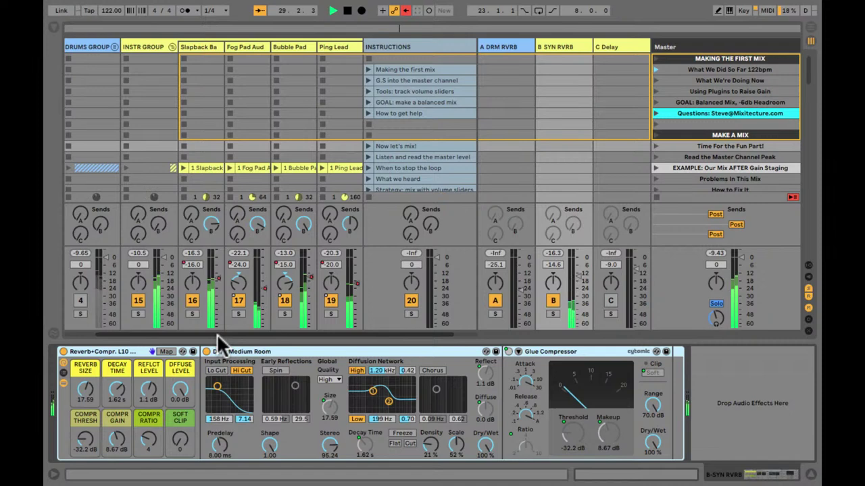
Switch the drums group and low group back on to hear the reverbs in the full mix.
scroll(112, 302, left, 2)
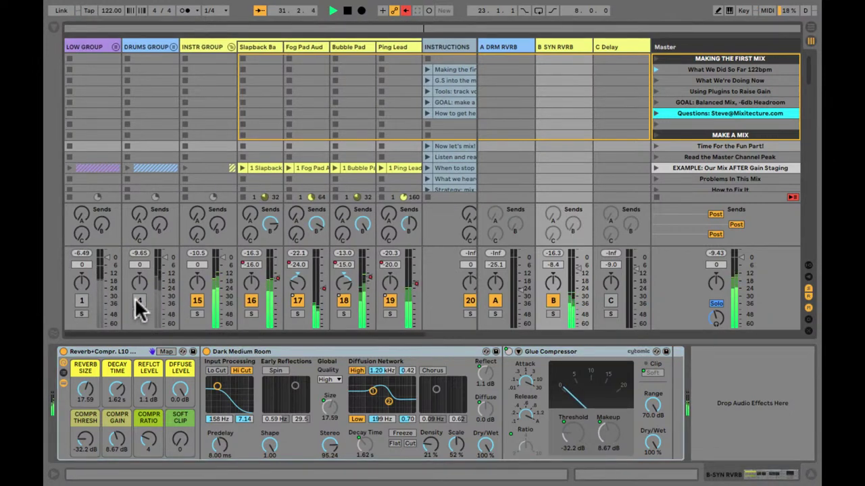
click(138, 301)
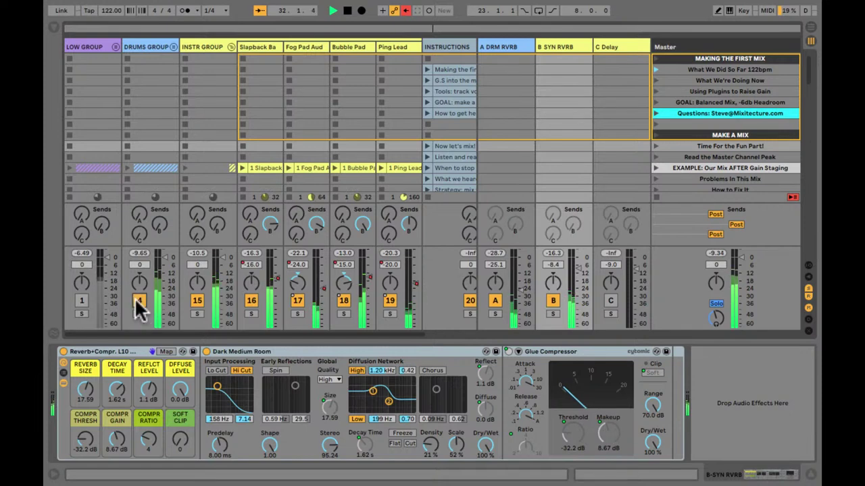
click(81, 301)
scroll(243, 303, right, 3)
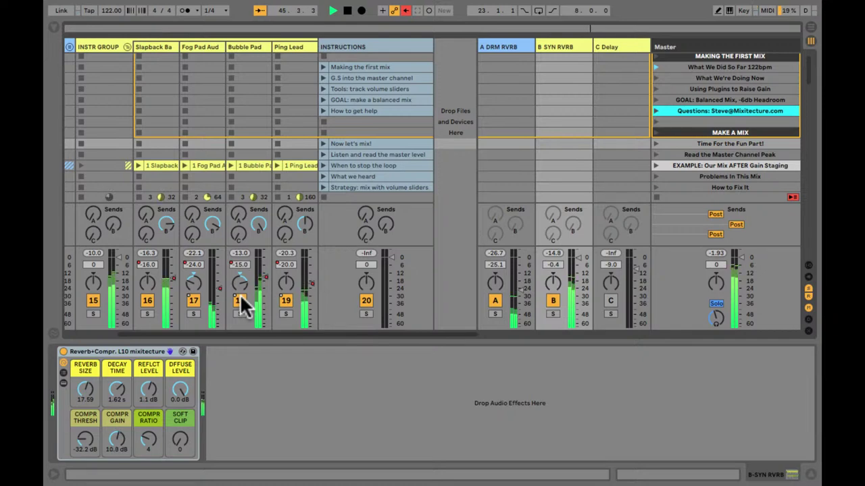
Raise the synth reverb rack's compressor gain to 12.6 dB, show the rack's devices and stop playback.
click(520, 45)
click(565, 47)
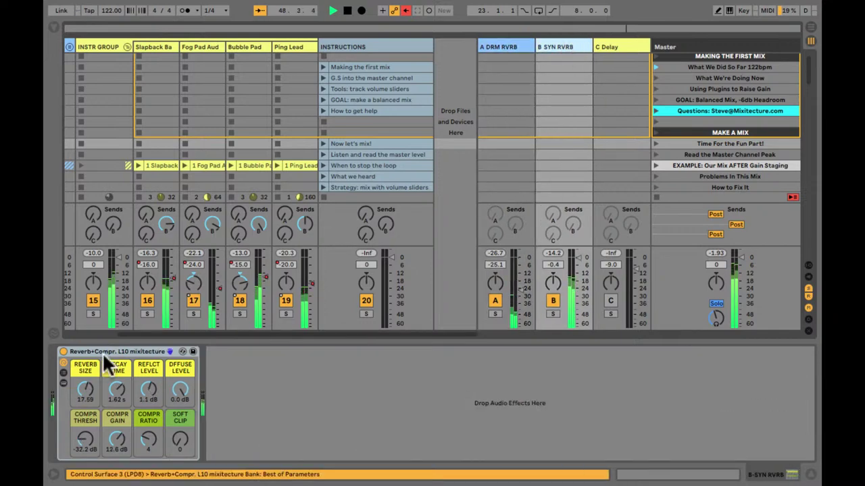
click(62, 382)
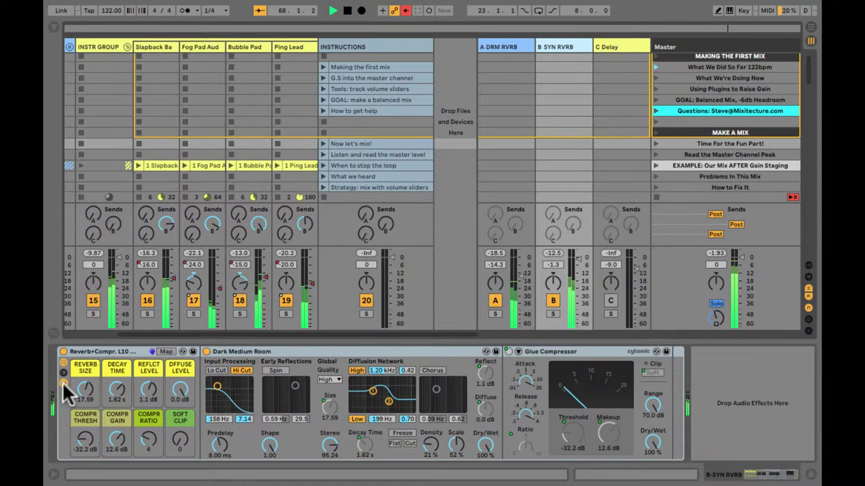
key(space)
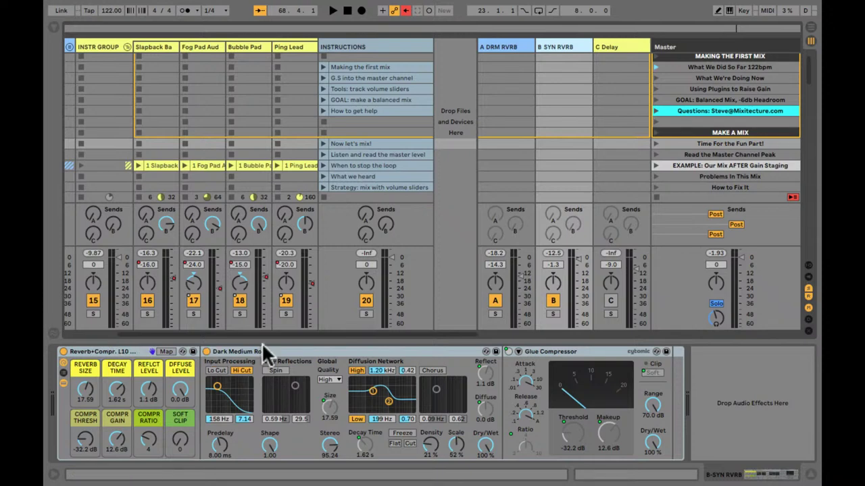
Set the reverb's input hi-cut filter to 726 Hz with a 7.41 bandwidth and try adjusting its Reflect level directly.
drag(218, 390, 229, 390)
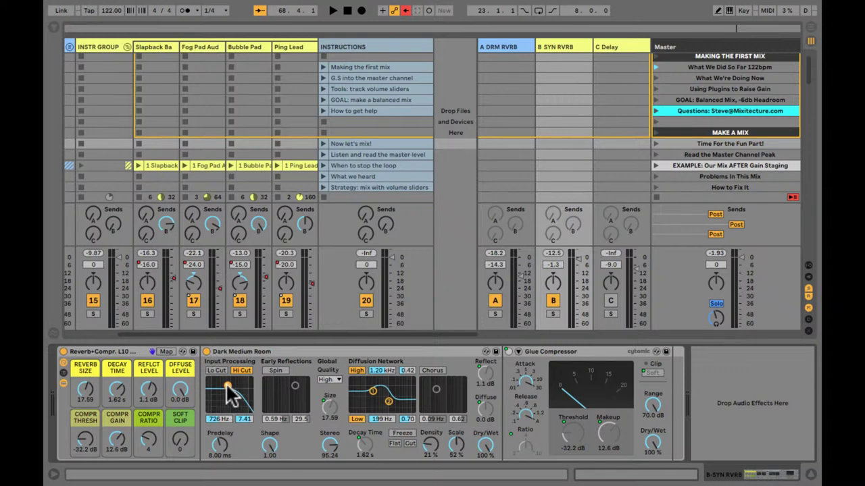
drag(496, 381, 480, 420)
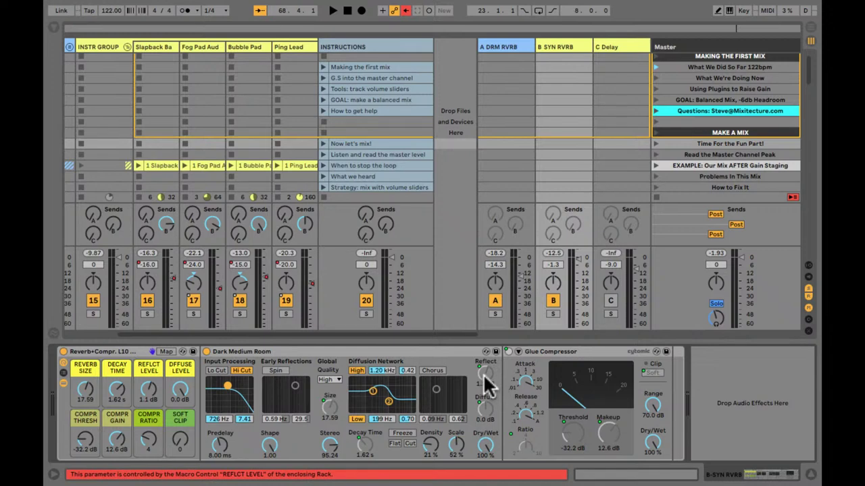
click(552, 351)
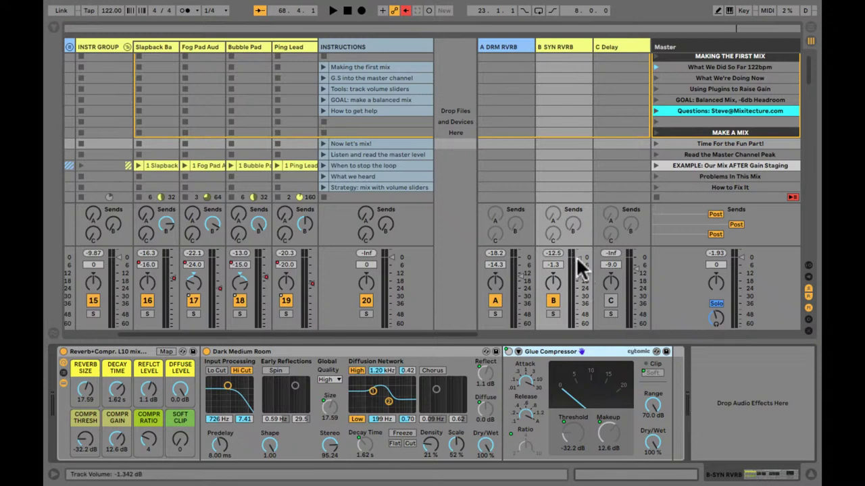
Restart the loop, raise the synth reverb rack's compressor gain to 20 dB and select the spot after the rack.
key(space)
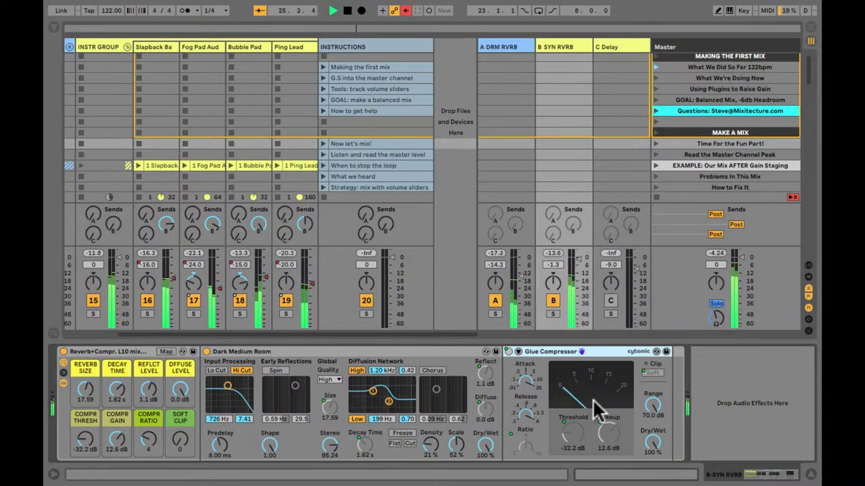
click(112, 351)
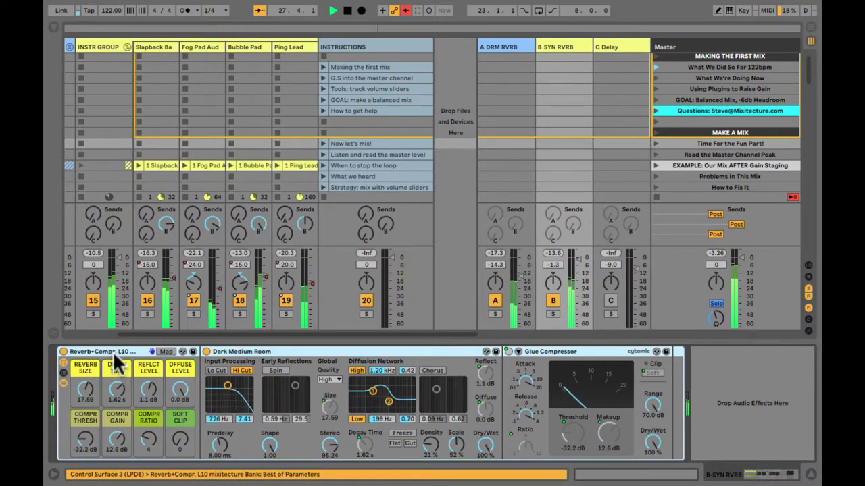
double_click(113, 351)
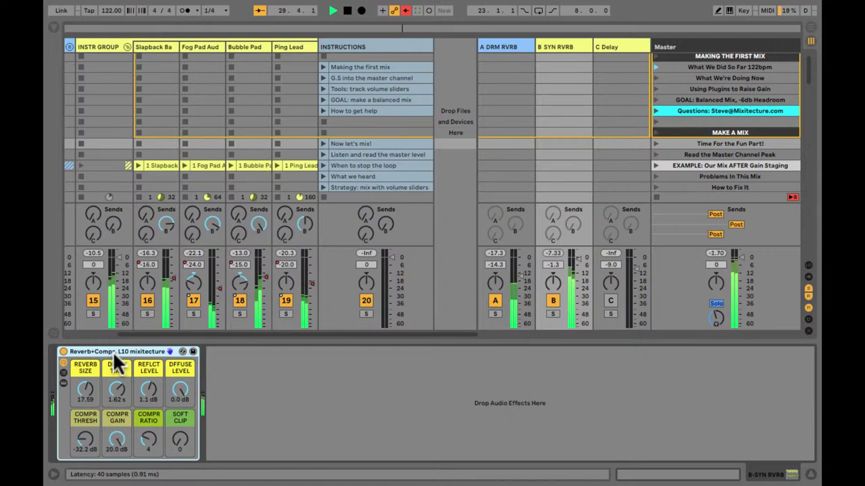
click(63, 382)
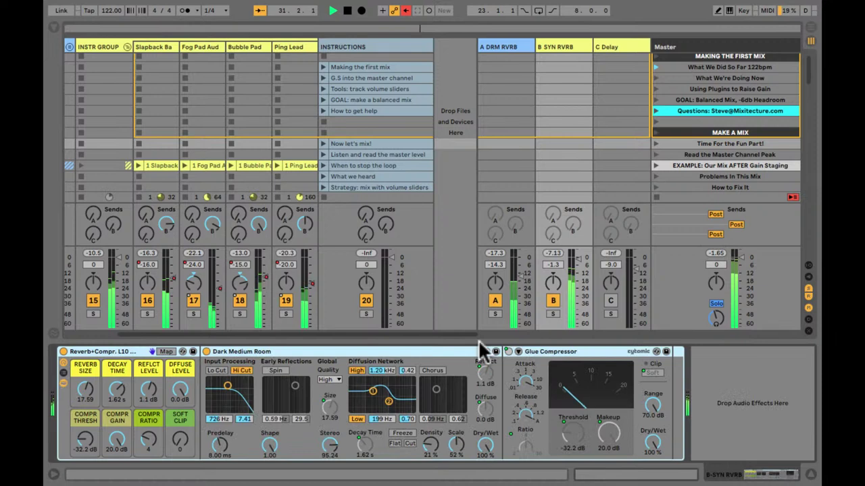
click(695, 408)
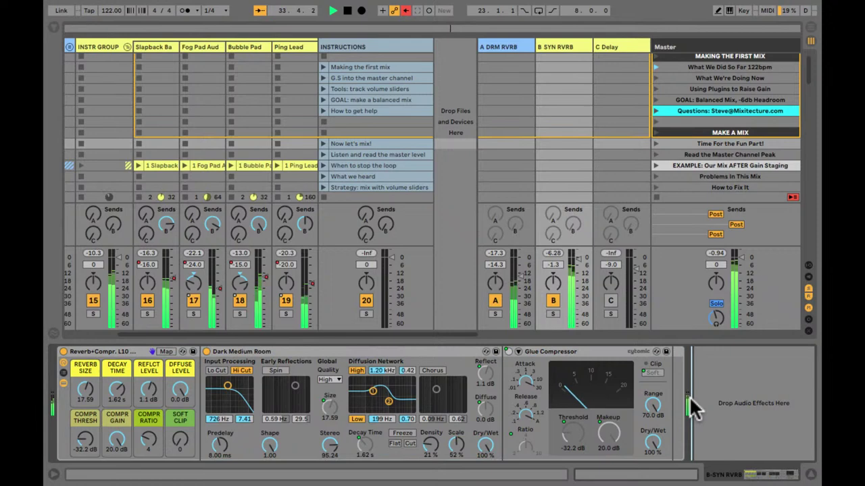
Audition the synth reverb return soloed and in the mix, lower its volume to -11.8 dB and stop playback.
click(553, 314)
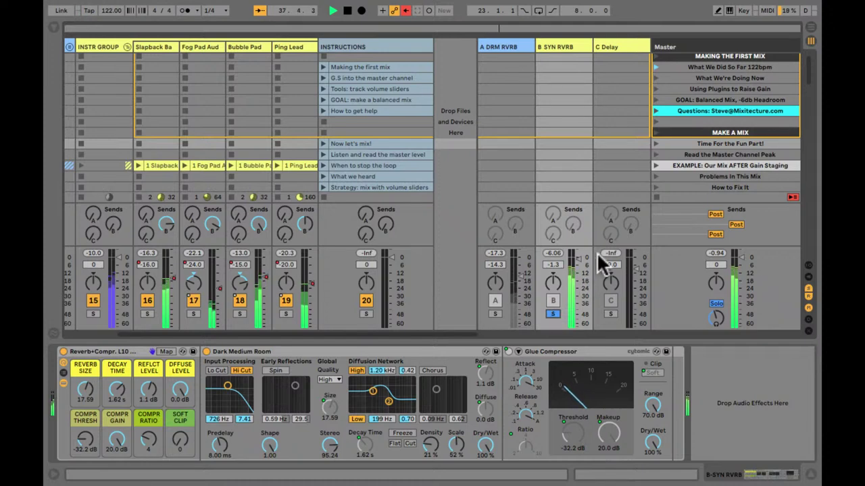
click(551, 313)
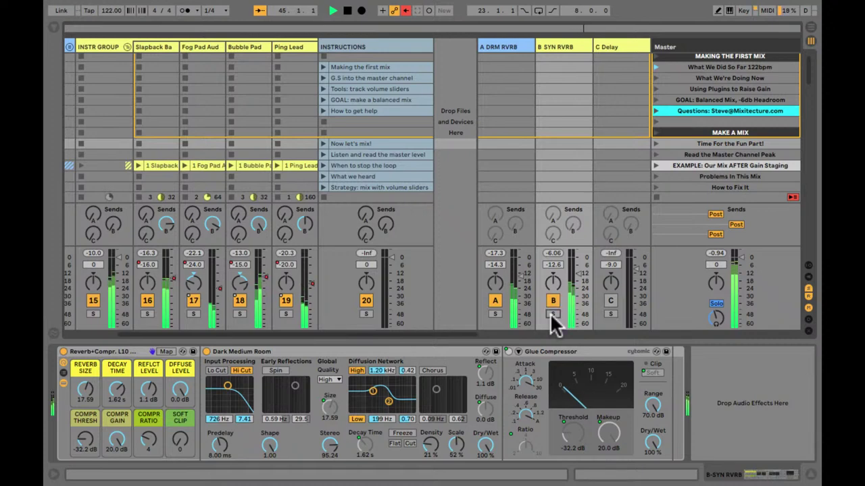
click(552, 304)
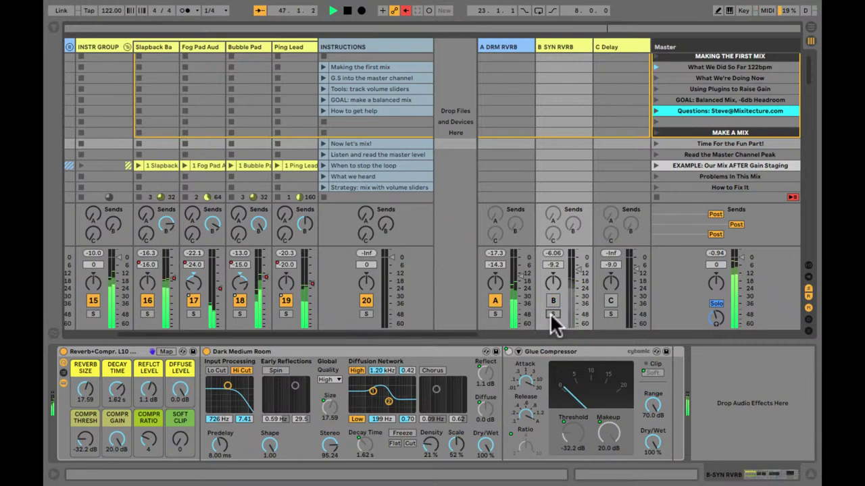
click(550, 309)
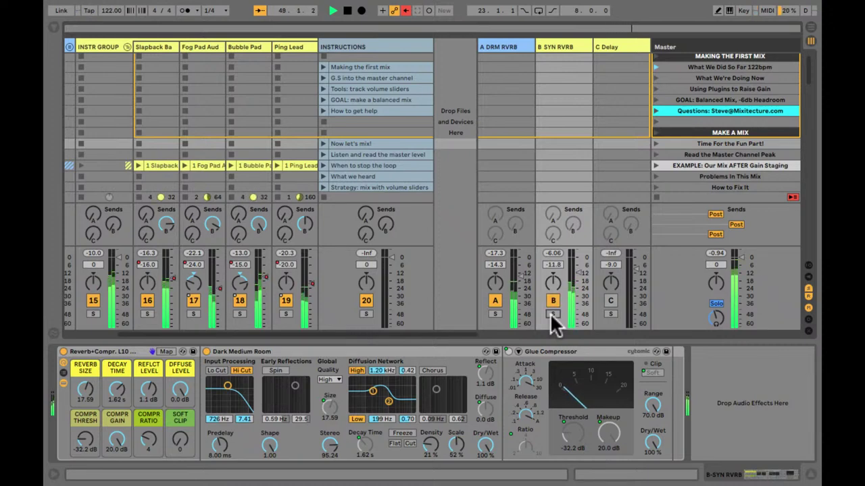
key(space)
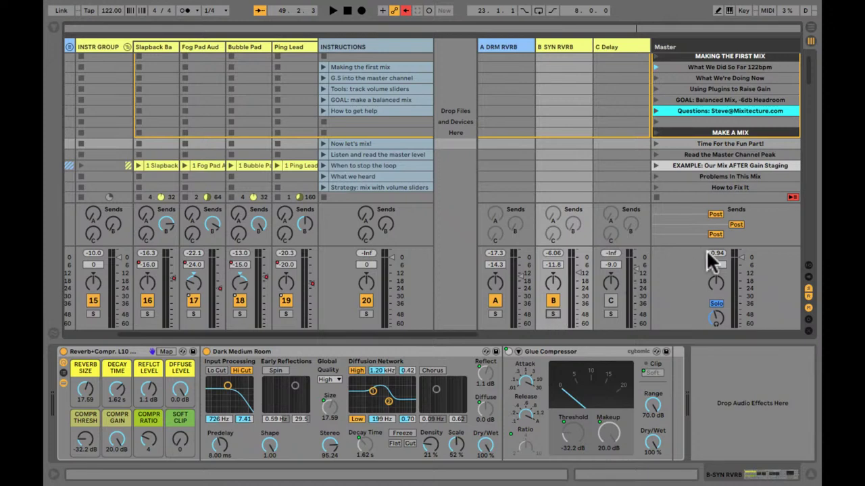
Switch off the reverb returns, solo the C Delay return and raise the Ping Lead's delay send to 0 dB while the loop plays.
click(626, 45)
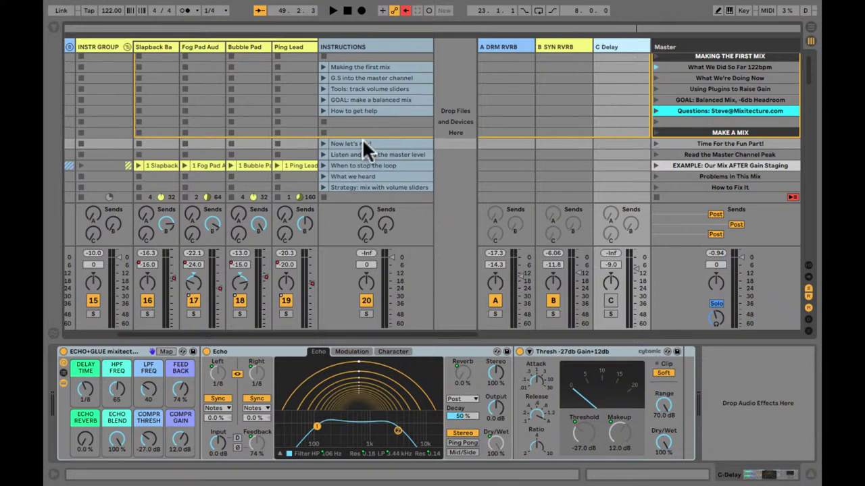
click(494, 303)
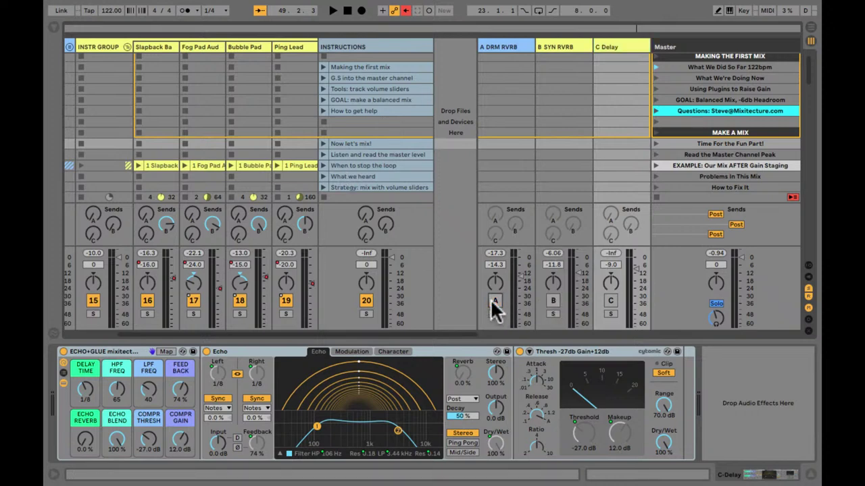
key(space)
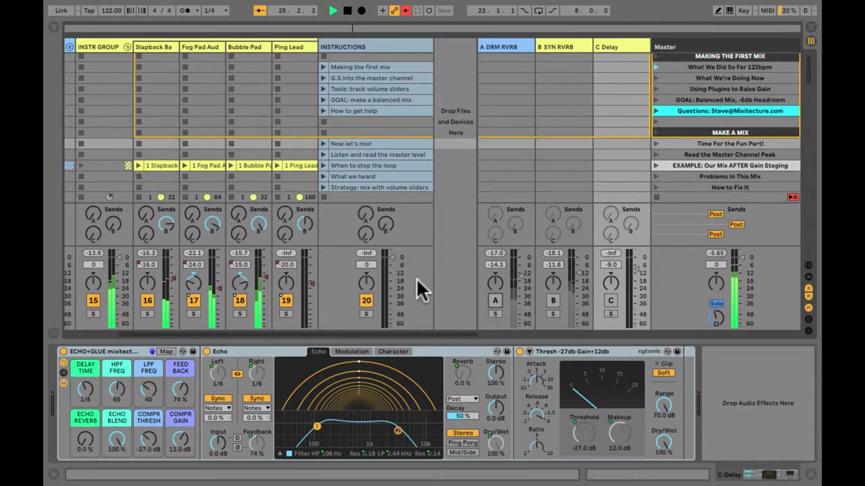
click(610, 314)
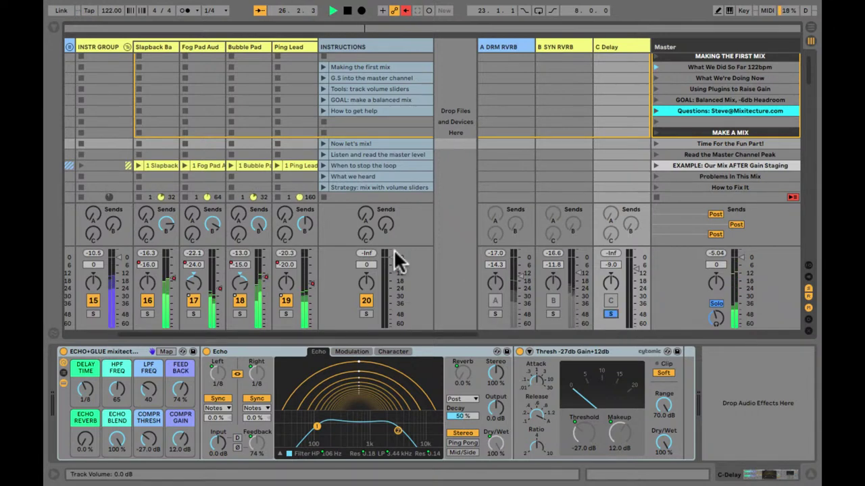
click(285, 234)
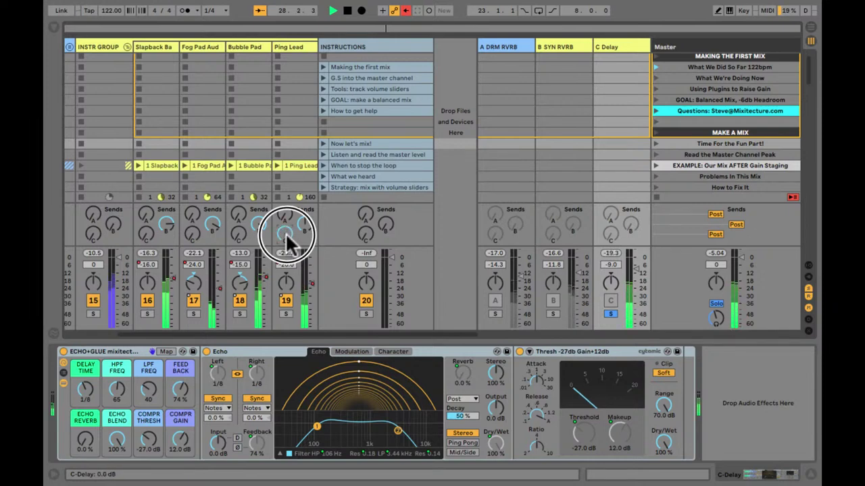
key(space)
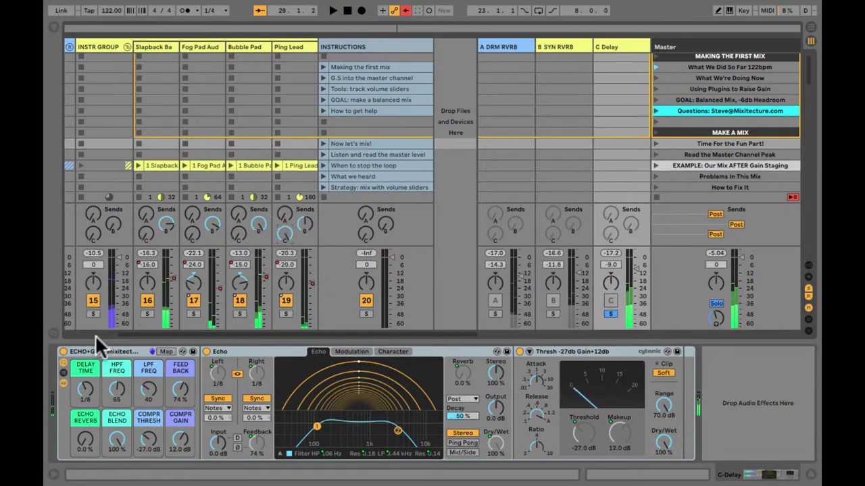
Set the delay rack's feedback to 66 %, HPF FREQ to 71 and LPF FREQ to 50 while auditioning the loop.
mouse_move(181, 389)
mouse_down()
mouse_move(184, 397)
mouse_move(178, 394)
mouse_up()
click(289, 227)
drag(289, 226, 289, 226)
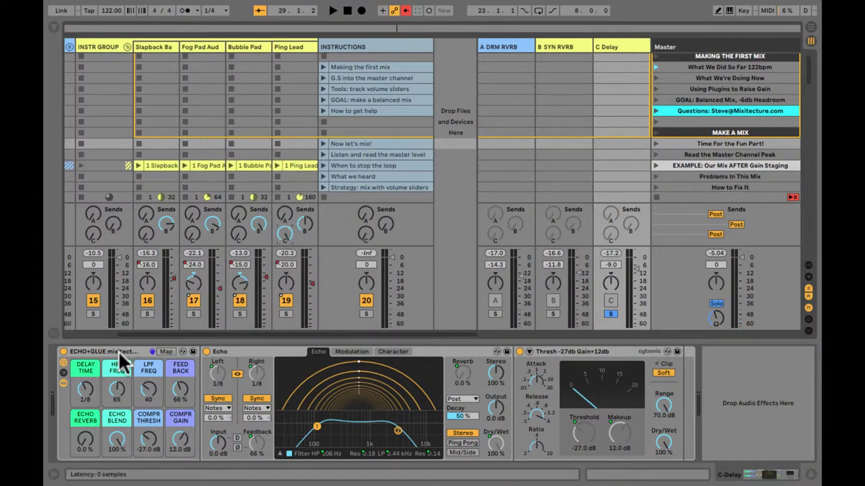
key(space)
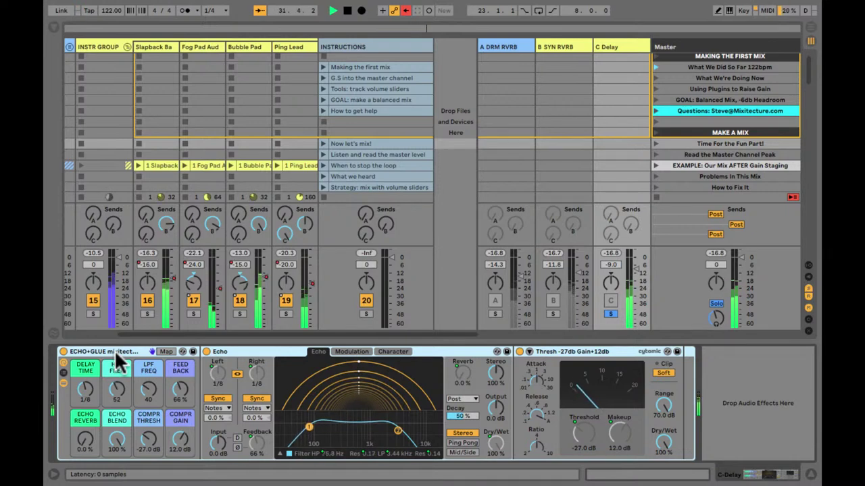
click(279, 453)
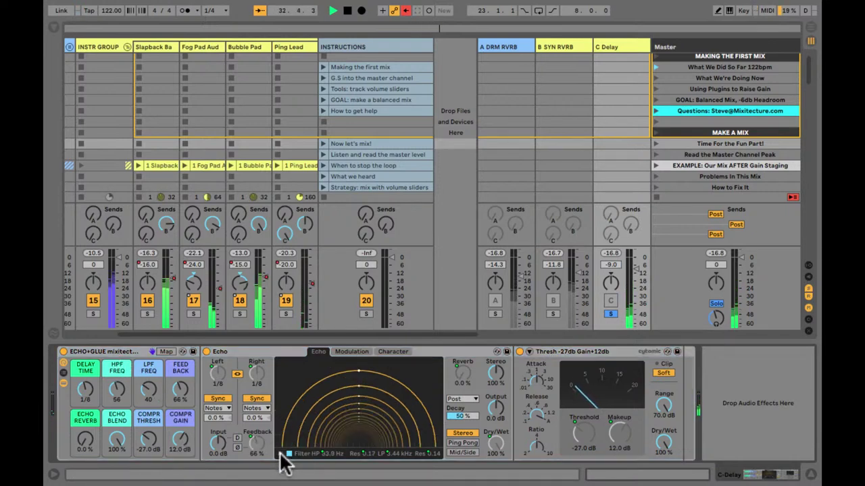
click(280, 454)
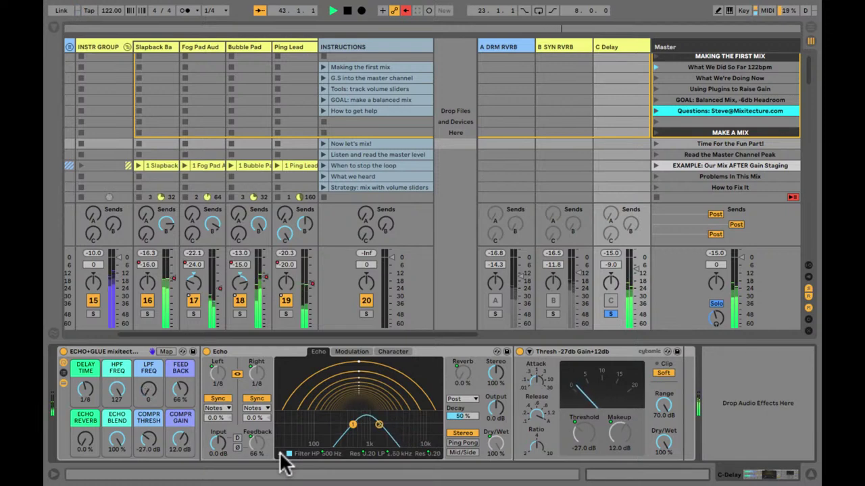
key(space)
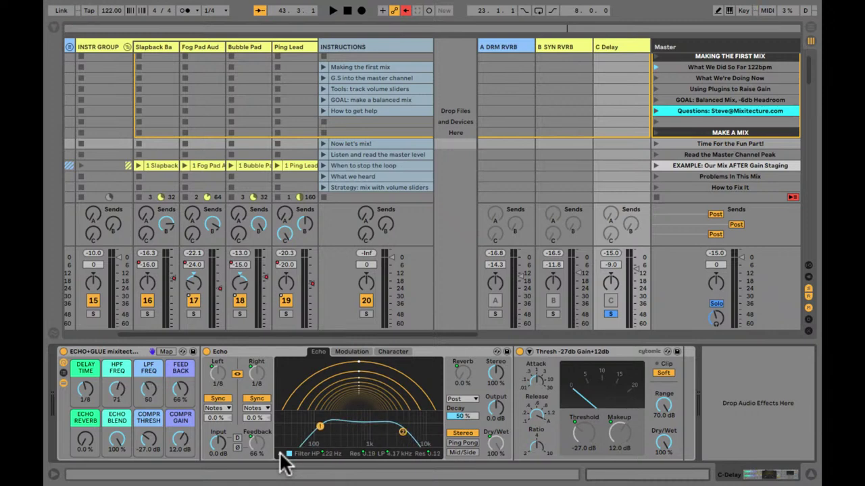
Map the delay compressor's on/off switch to the rack's COMPR THRESH macro and turn that macro to 0 dB.
click(123, 355)
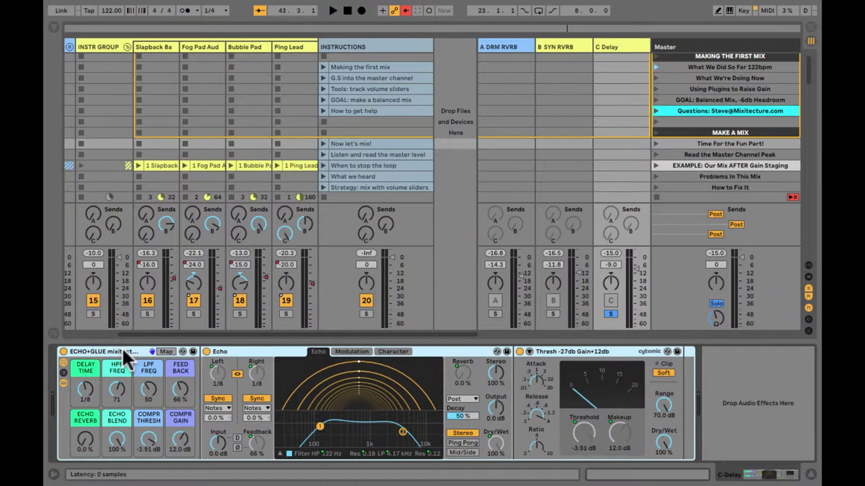
click(162, 352)
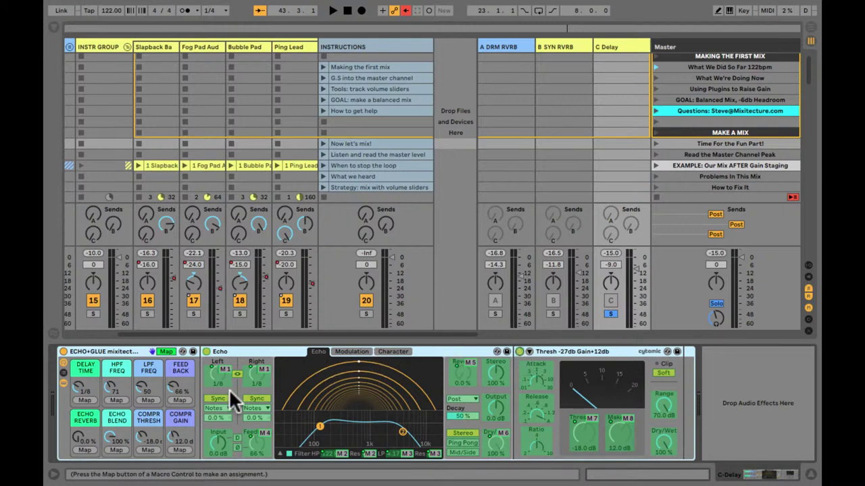
click(148, 450)
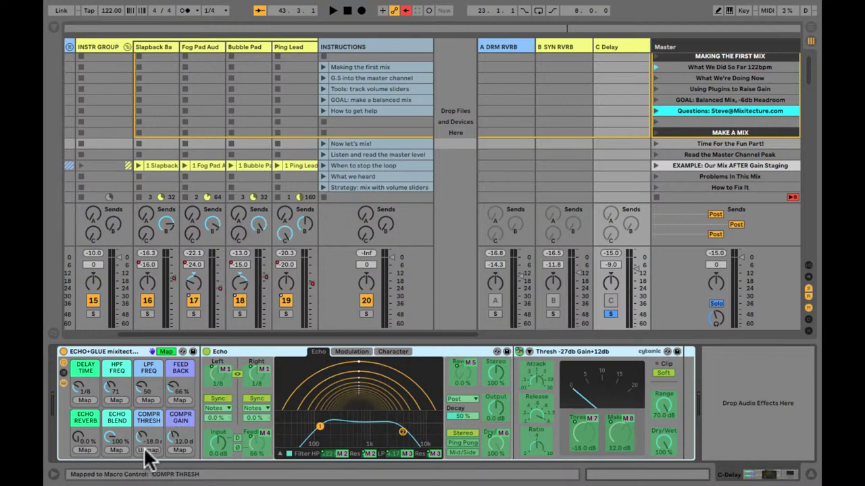
click(166, 352)
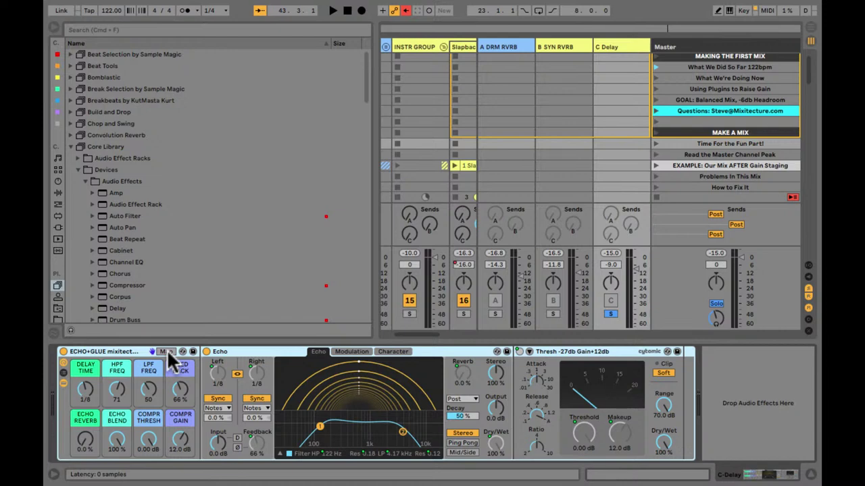
Set the COMPR THRESH macro's Device On mapping range to minimum 127 and maximum 126.
click(166, 351)
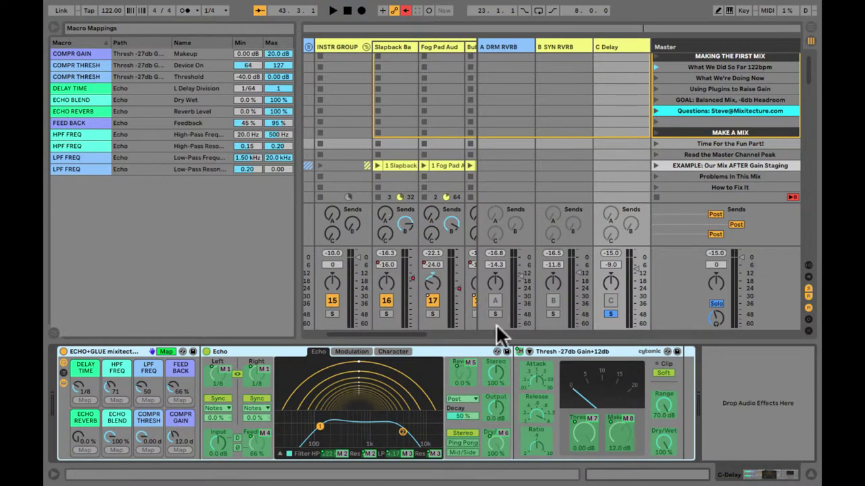
click(518, 351)
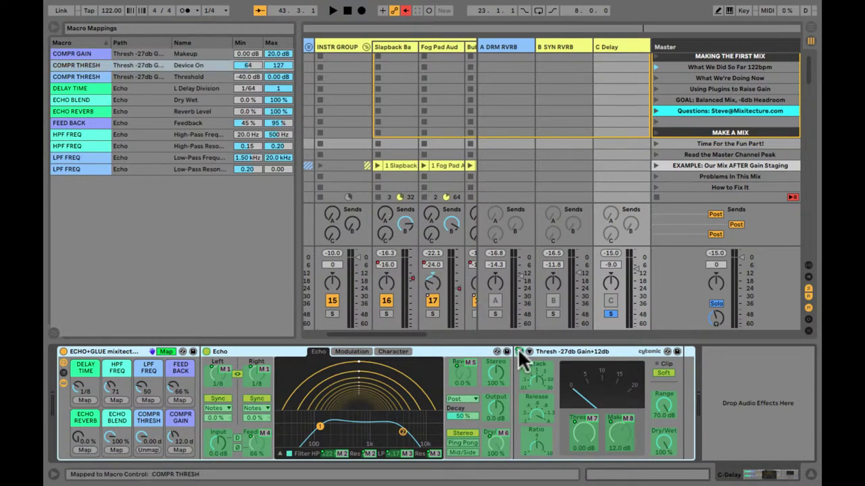
click(153, 63)
click(242, 65)
drag(243, 63, 258, 62)
click(272, 63)
key(Down)
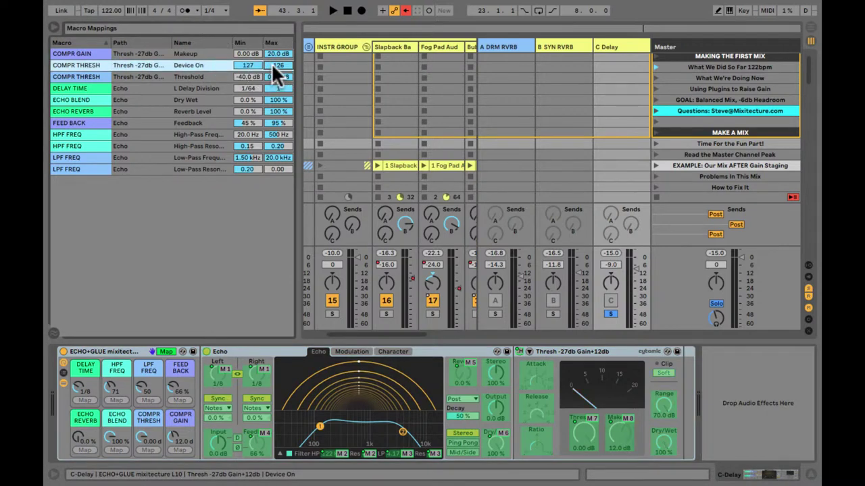
click(166, 352)
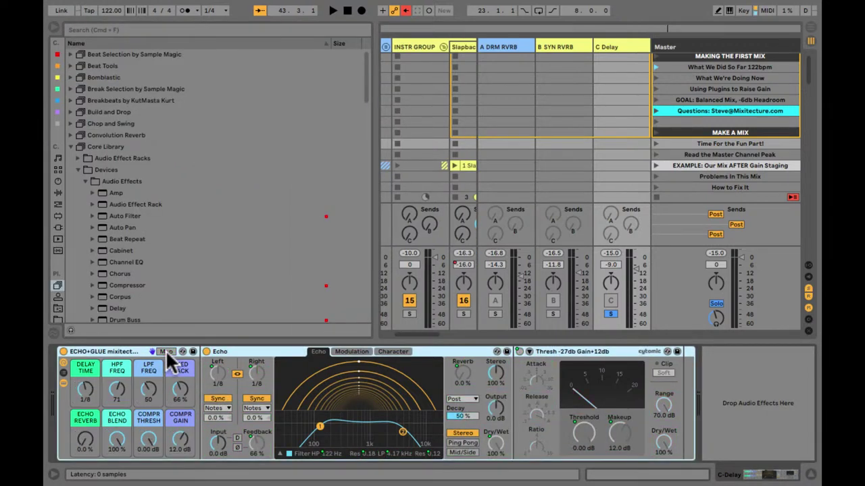
Test the compressor bypass by turning the rack's threshold macro to -2.34 dB and back to 0 dB, and hide the browser.
click(576, 353)
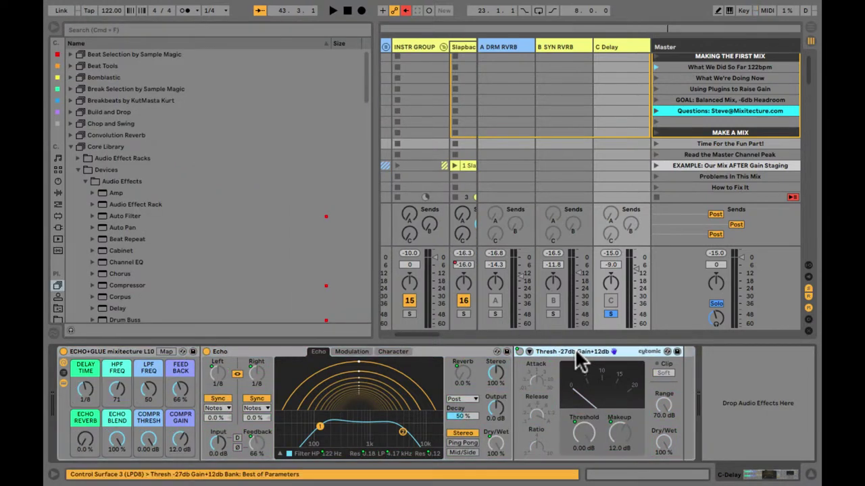
click(144, 352)
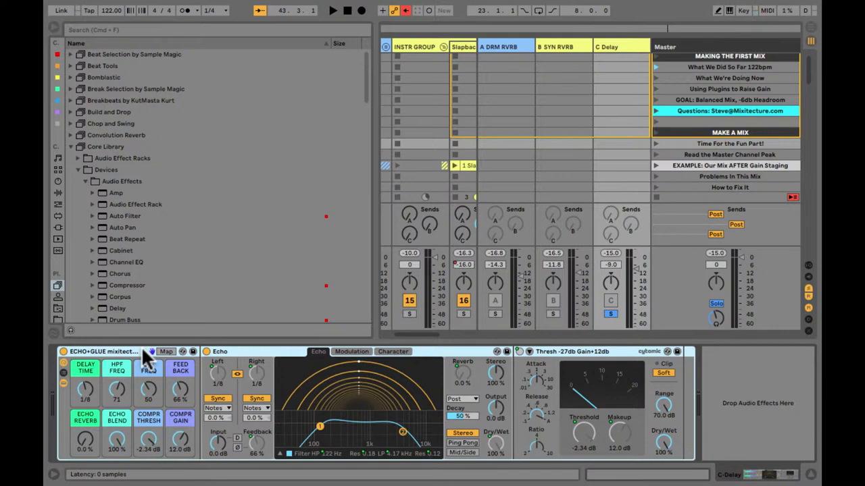
key(super+alt+b)
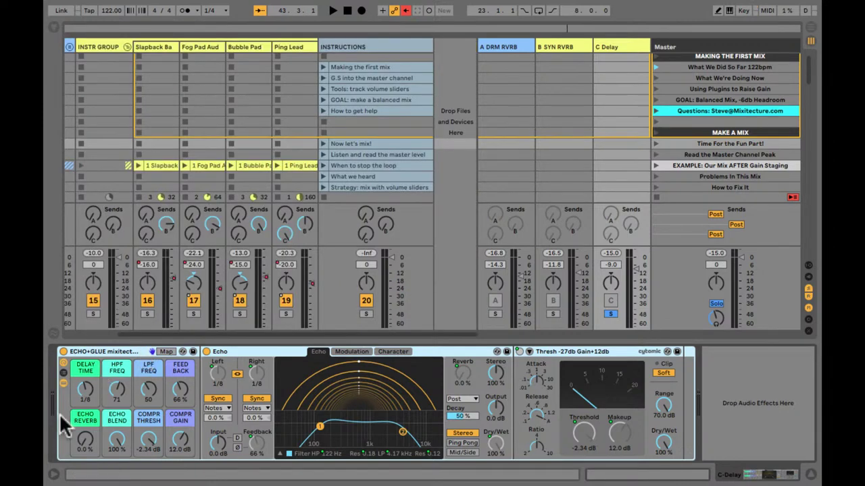
scroll(185, 317, up, 1)
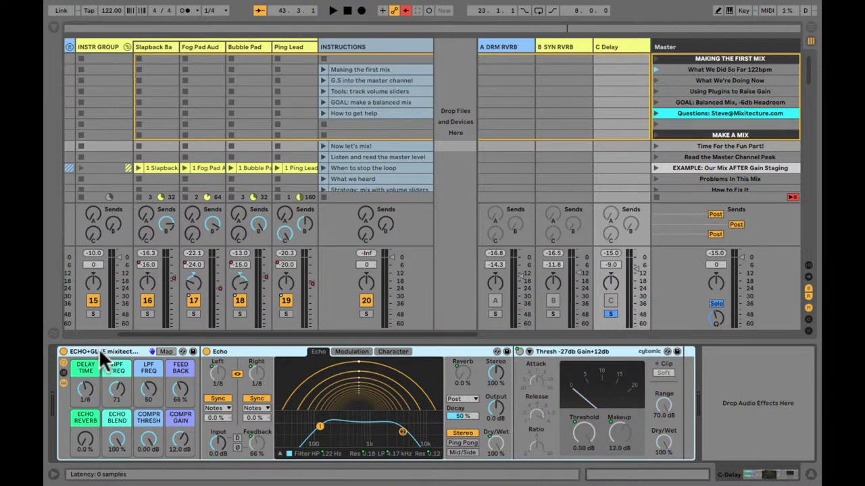
Restart the loop, reset the delay return's volume to 0 dB and set the rack's compressor threshold to -3.44 dB and gain to 11.7 dB.
key(space)
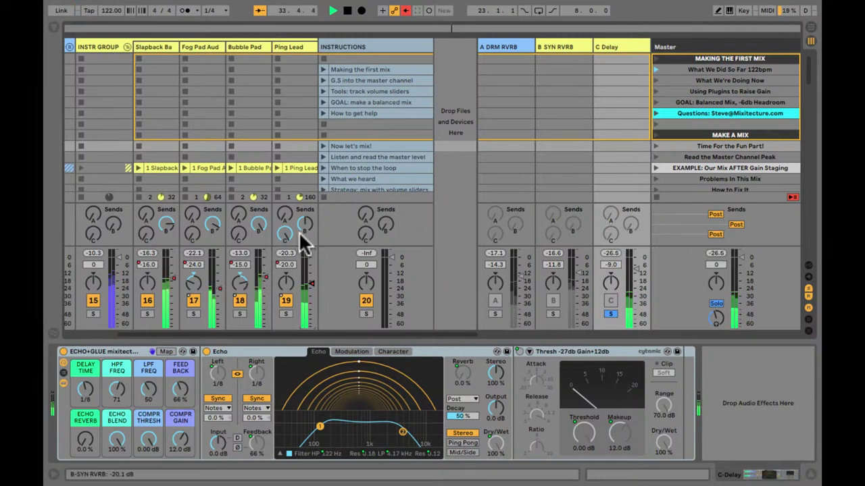
drag(285, 236, 285, 230)
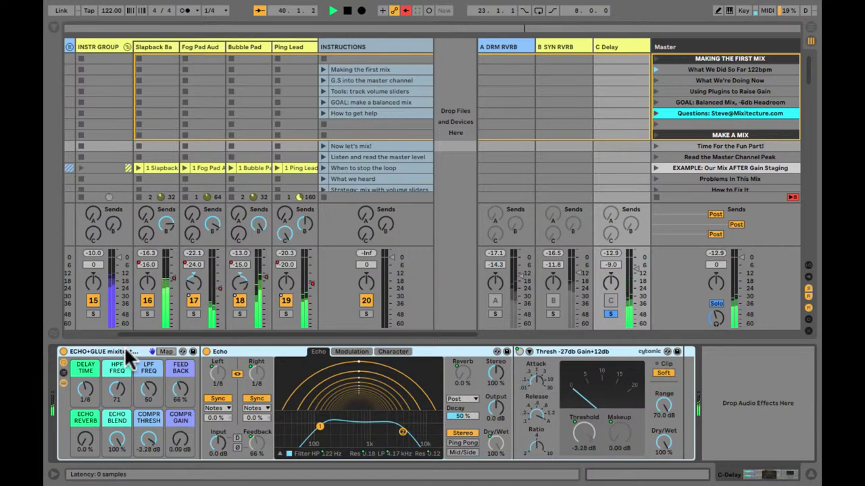
click(611, 264)
key(Delete)
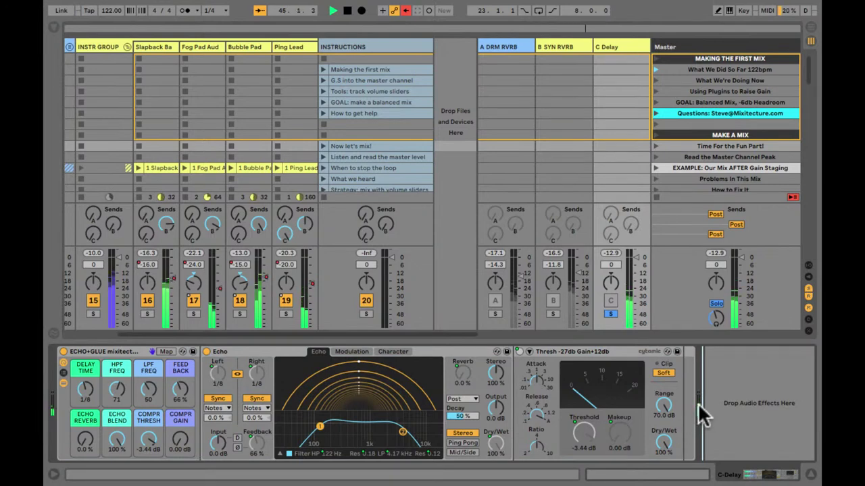
click(116, 358)
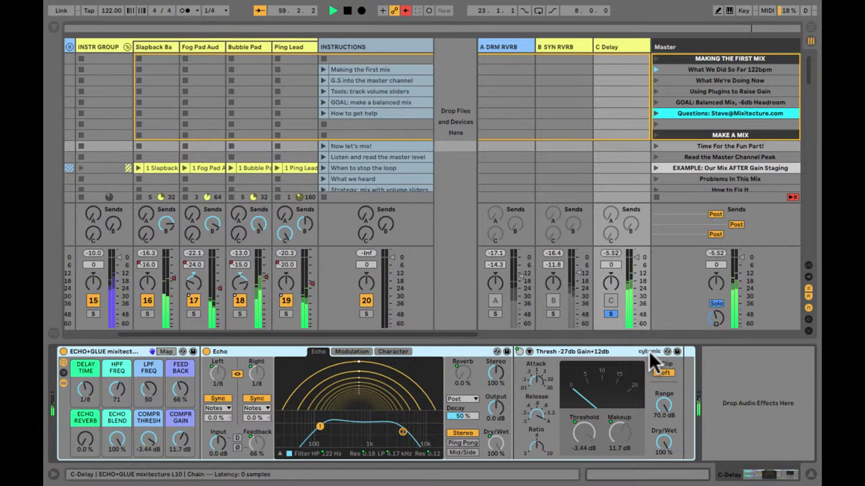
Unsolo the delay return and try its volume between -50.3 dB and -21.5 dB against the mix, finishing at -inf dB.
click(609, 314)
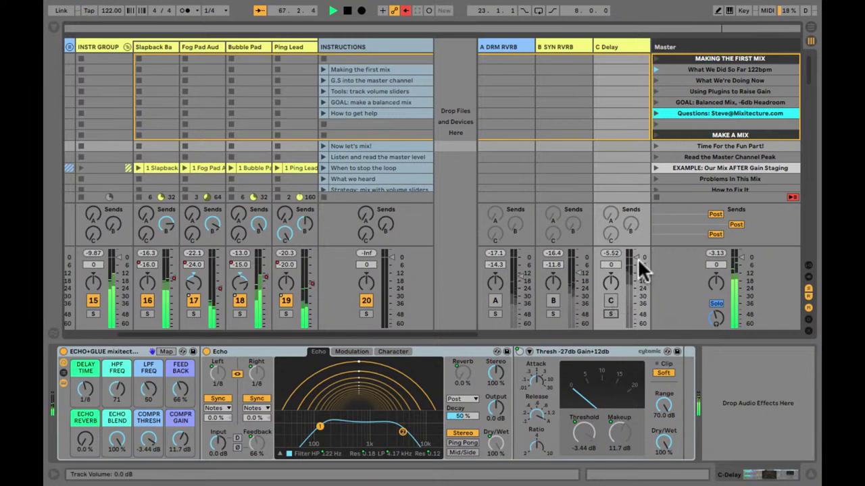
scroll(637, 258, down, 10)
scroll(637, 258, down, 5)
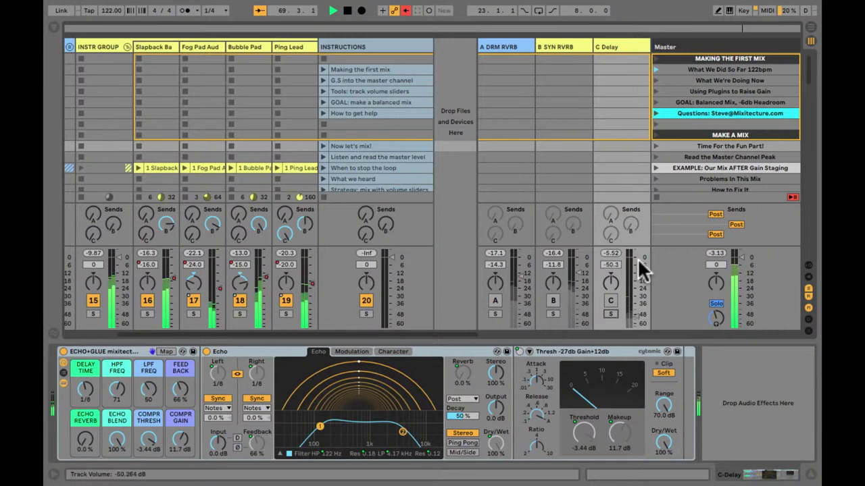
scroll(637, 258, up, 2)
scroll(637, 258, up, 6)
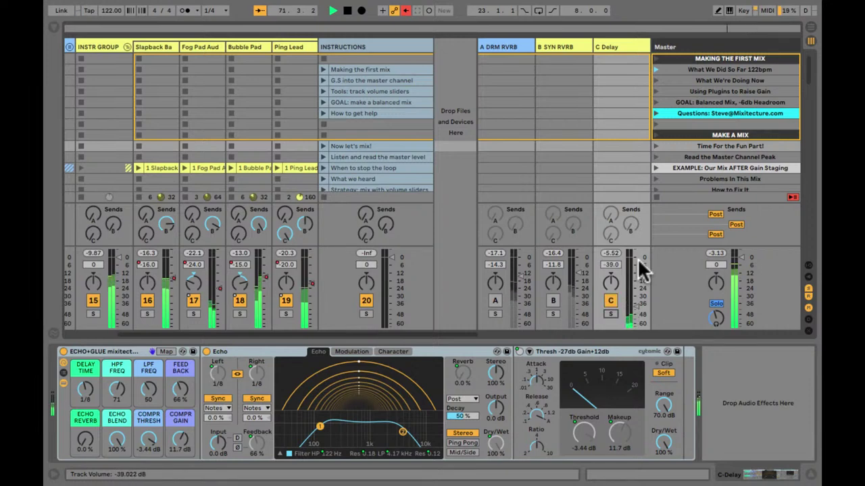
scroll(637, 258, up, 1)
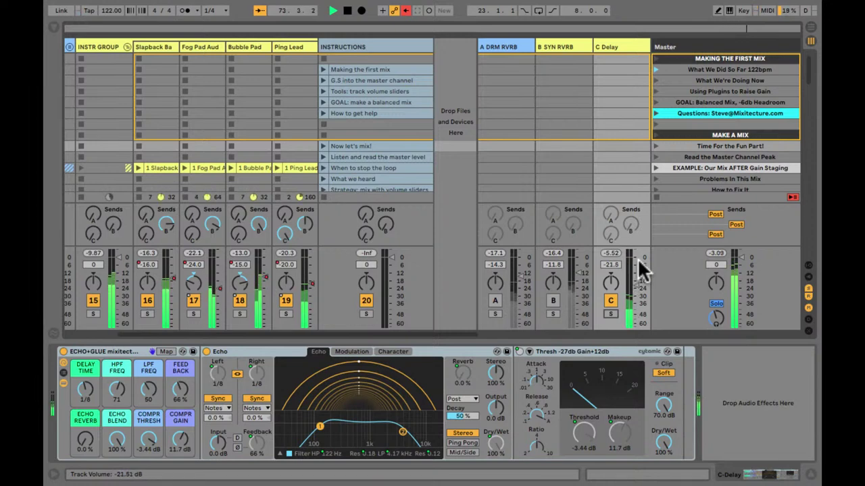
scroll(637, 258, down, 4)
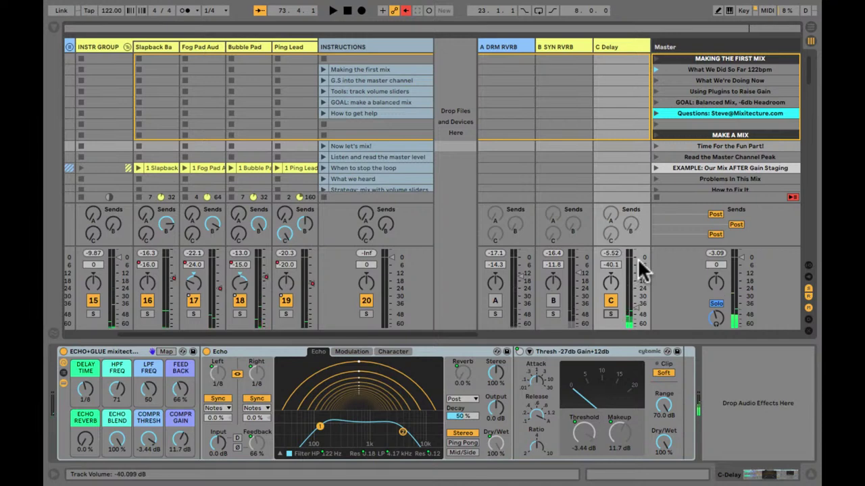
scroll(637, 258, up, 4)
scroll(637, 258, down, 10)
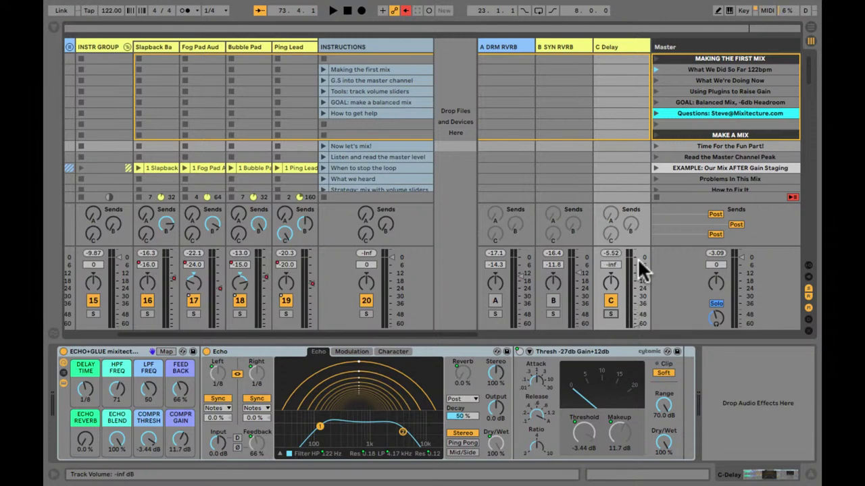
Restart the loop and raise the delay return's volume to -11.2 dB.
key(space)
scroll(637, 258, up, 1)
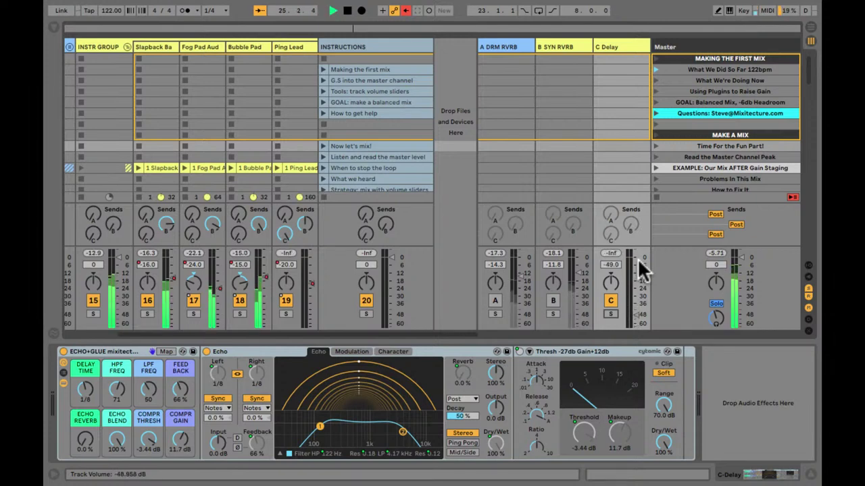
scroll(637, 258, up, 6)
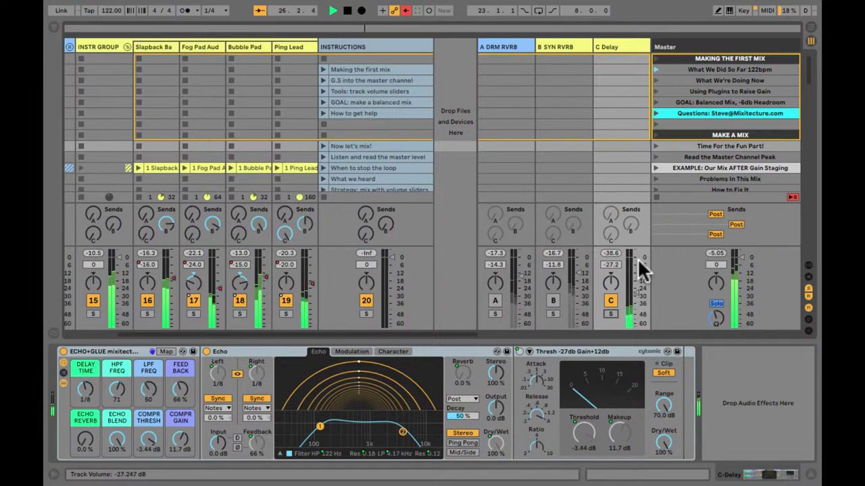
scroll(637, 258, up, 3)
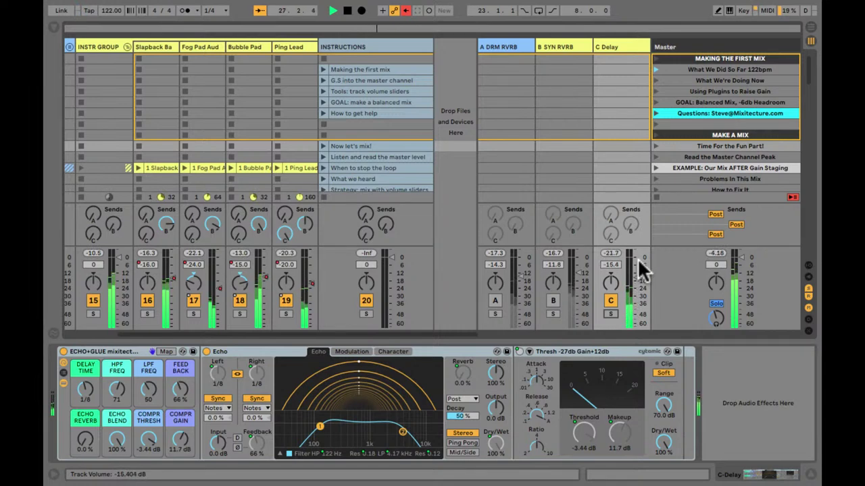
scroll(637, 258, up, 1)
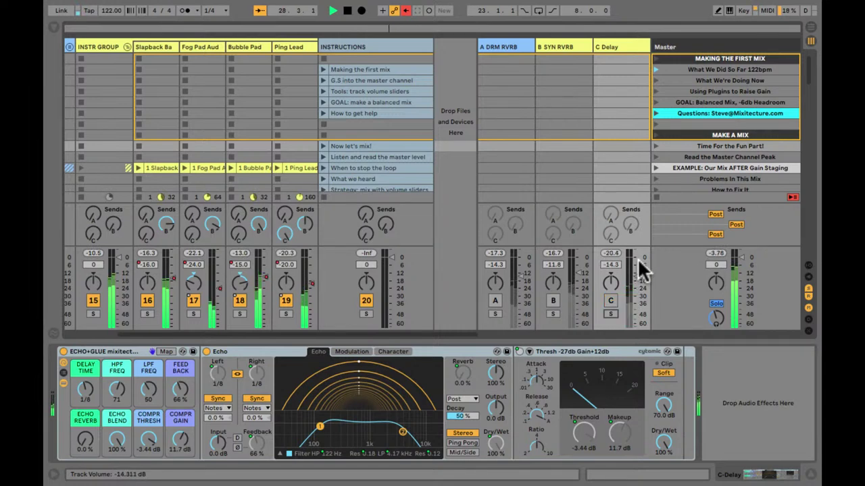
scroll(637, 258, up, 2)
scroll(637, 258, up, 2)
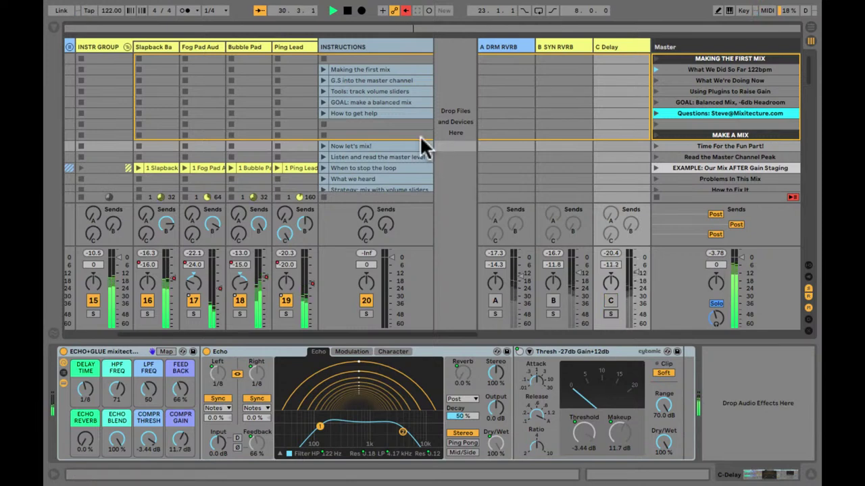
Open the Ping Lead clip of the AFTER mix scene and zoom in on its waveform around bar 13.
click(289, 46)
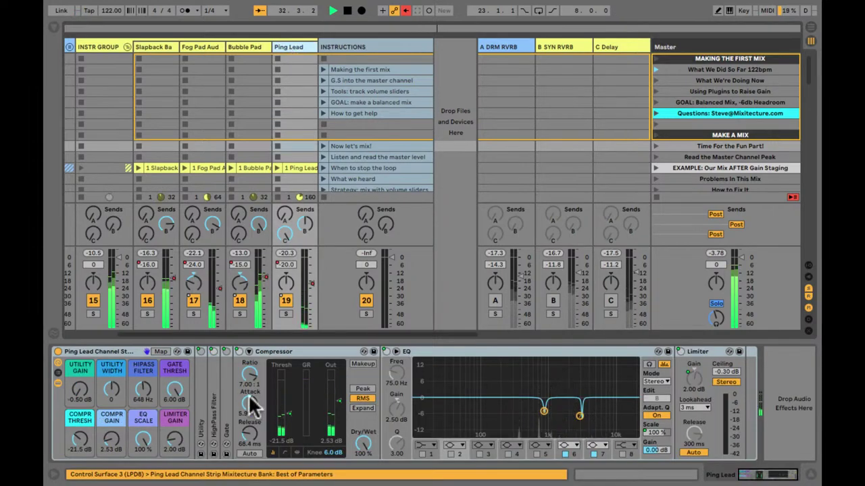
scroll(292, 166, down, 15)
scroll(291, 166, left, 2)
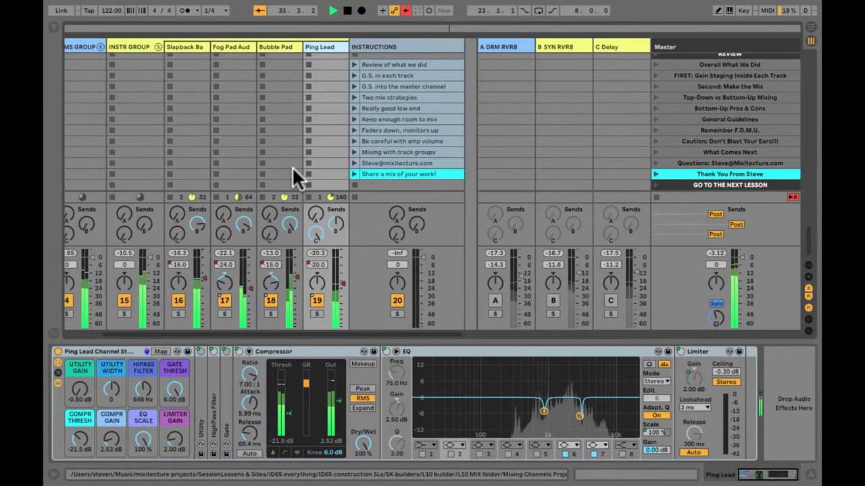
scroll(301, 146, up, 10)
click(340, 133)
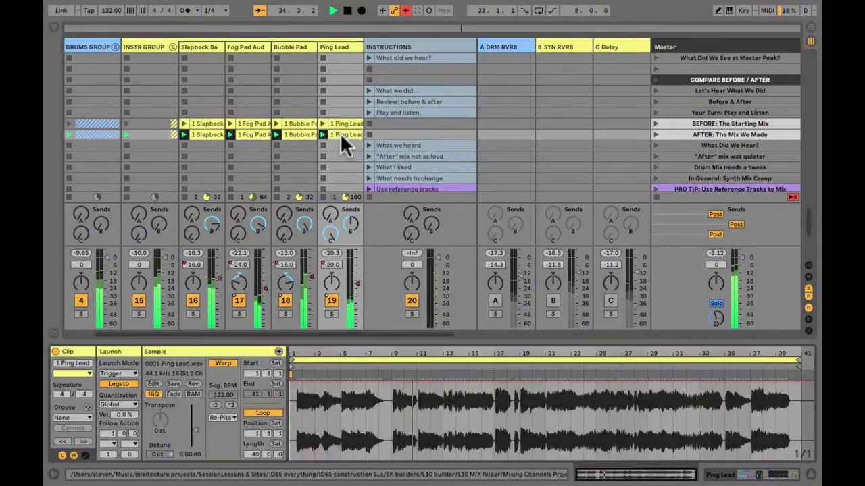
drag(444, 354, 444, 357)
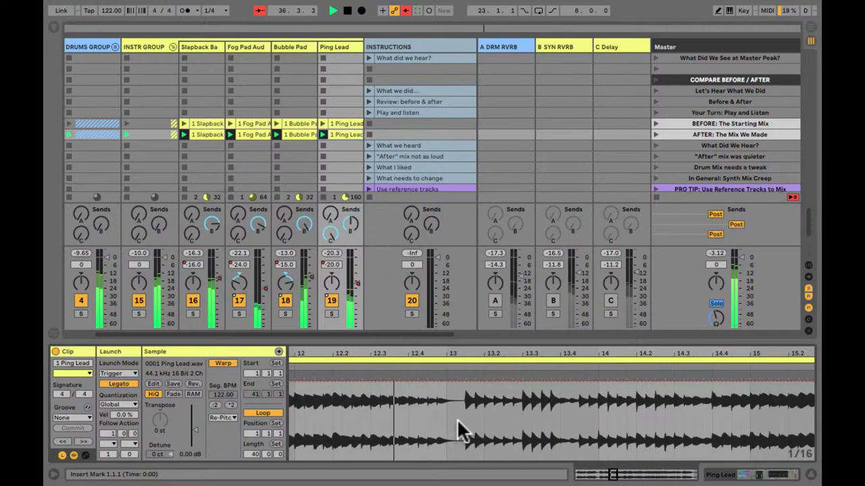
Audition the Ping Lead track in solo, unsolo it and restart the loop from the beginning.
click(332, 313)
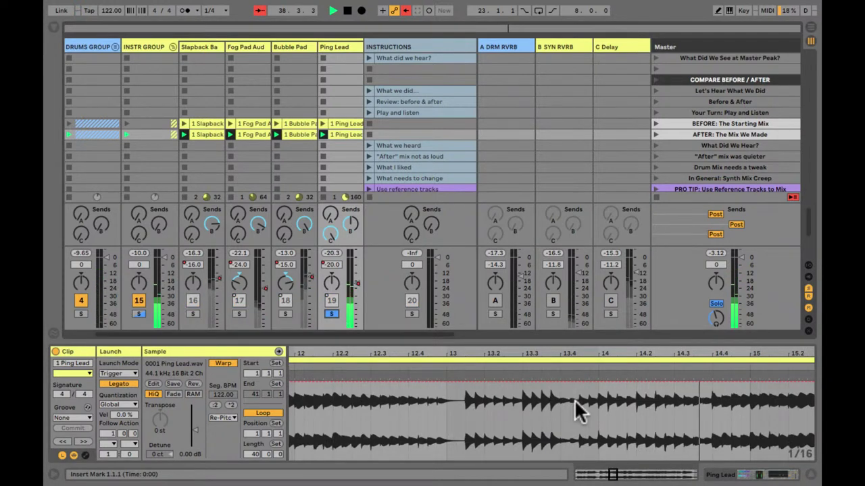
key(space)
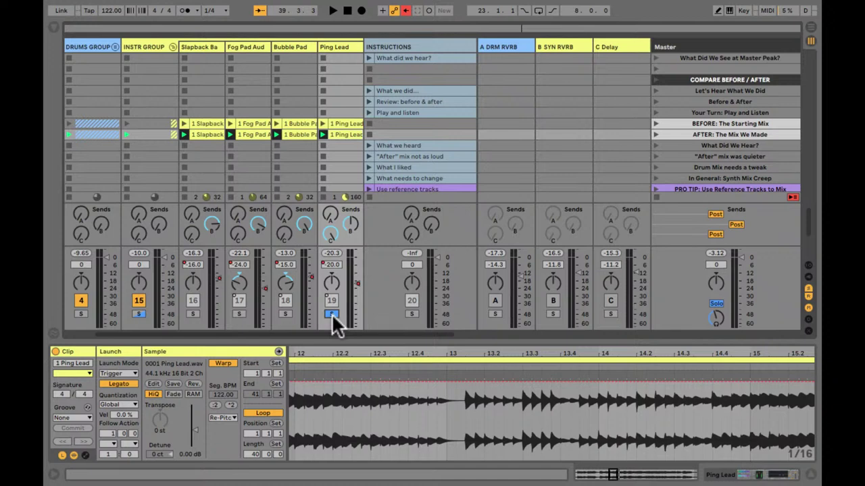
click(331, 313)
key(space)
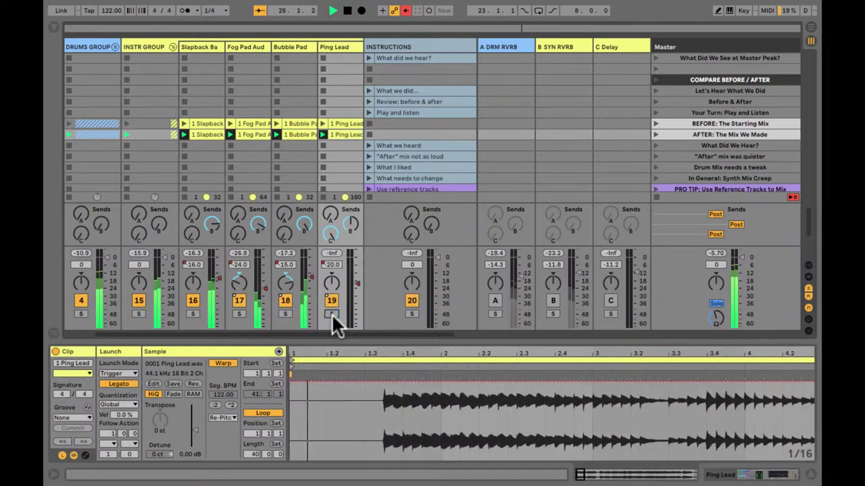
Set the delay return's volume to -9.3 dB in the full mix, re-enable the overridden automation and stop playback.
click(610, 315)
click(610, 314)
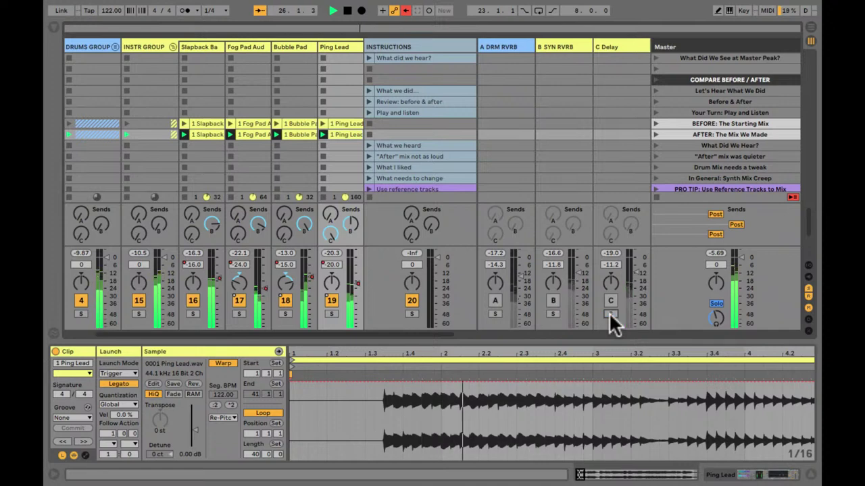
click(328, 231)
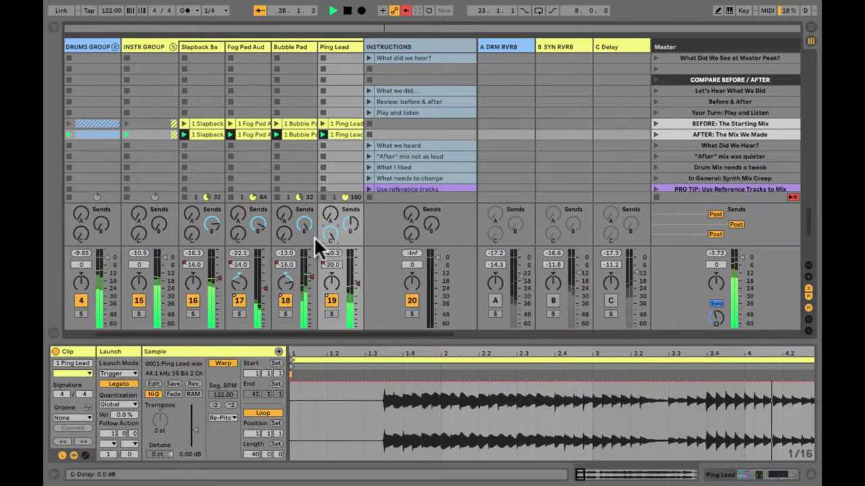
click(406, 11)
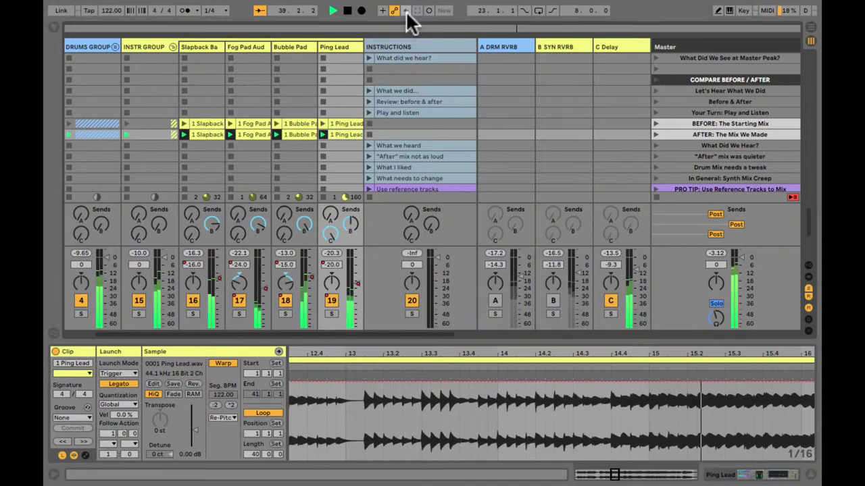
key(space)
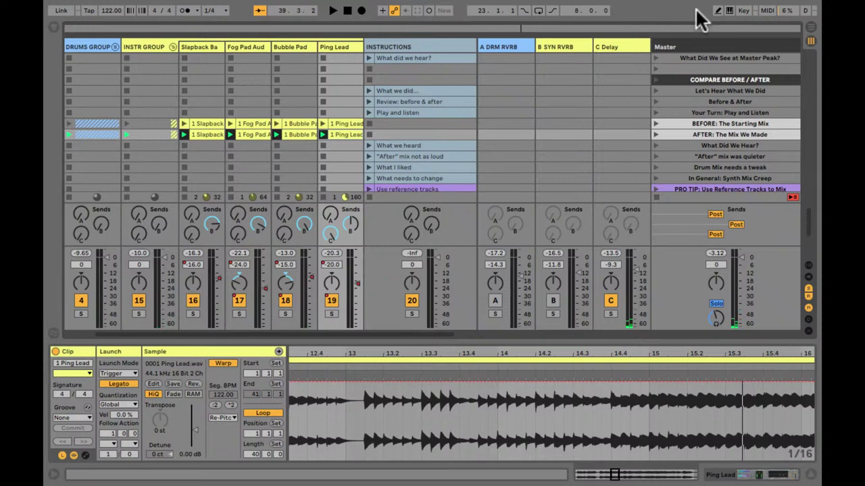
Show the delay return's device chain and restart playback.
click(617, 44)
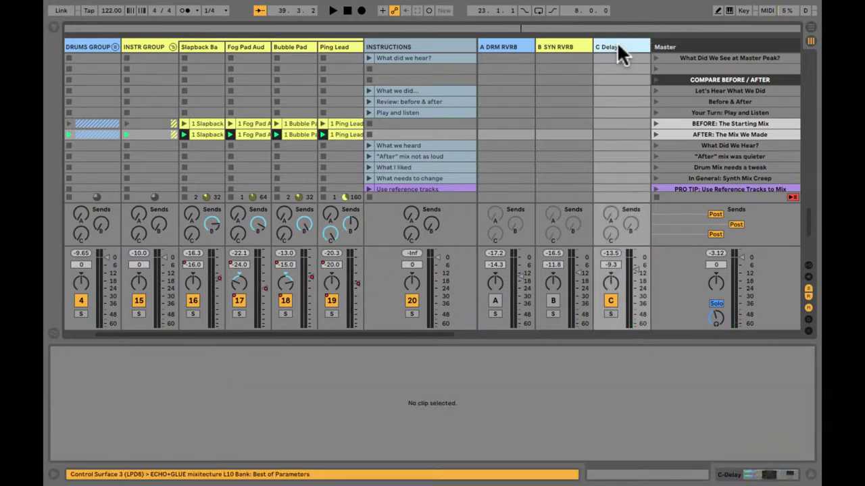
click(617, 42)
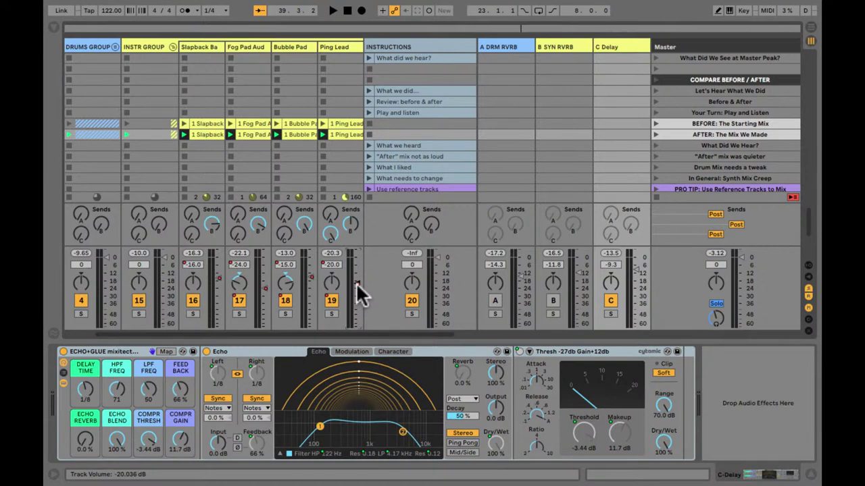
key(space)
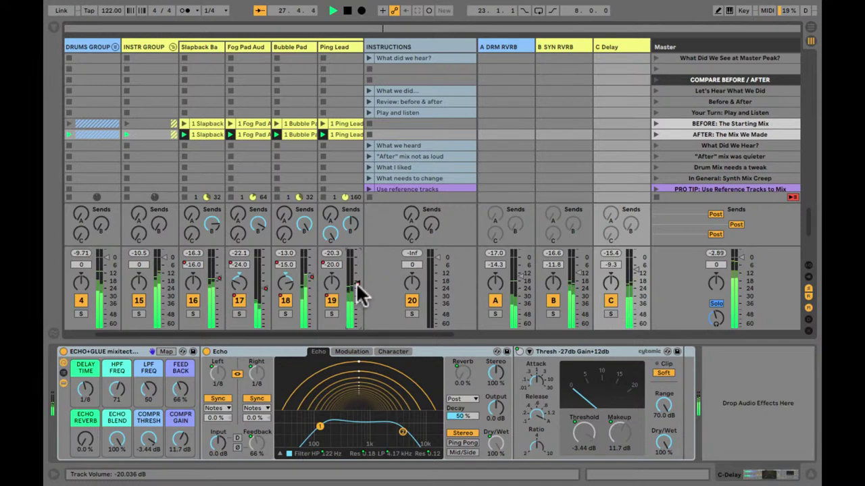
Solo the delay return and enable its B send so it can feed the synth reverb.
click(609, 312)
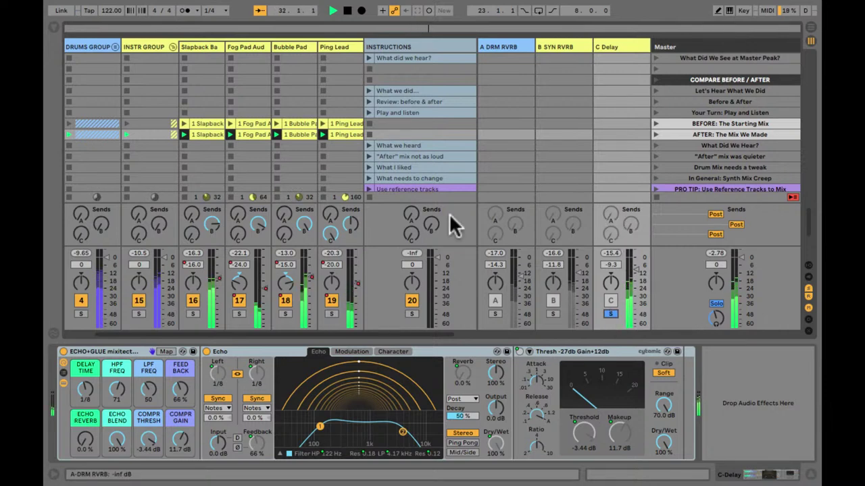
right_click(631, 222)
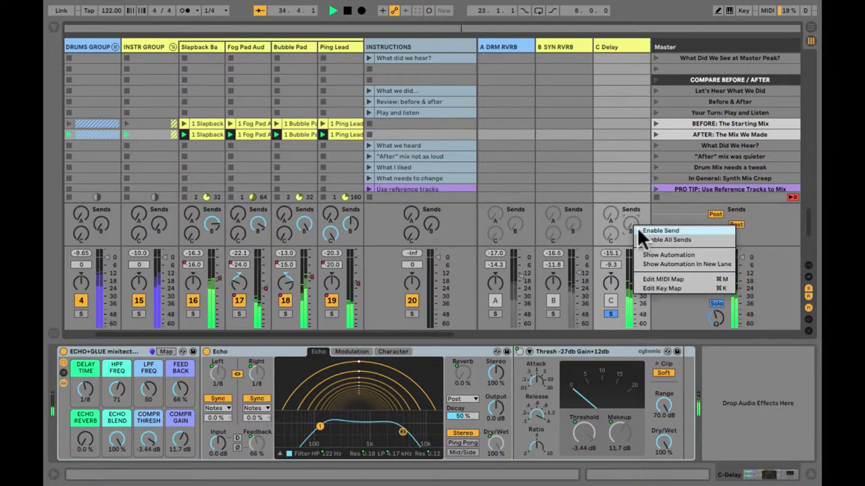
click(642, 230)
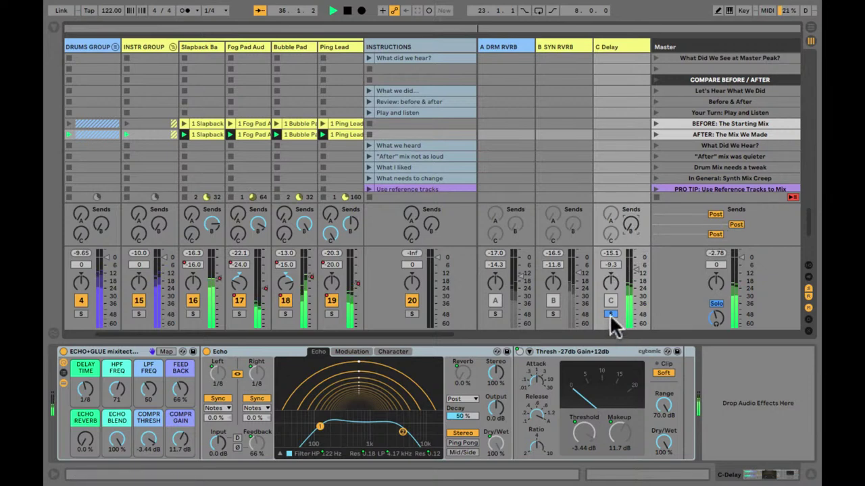
Solo the synth reverb return and raise the delay return's B send into it.
click(553, 315)
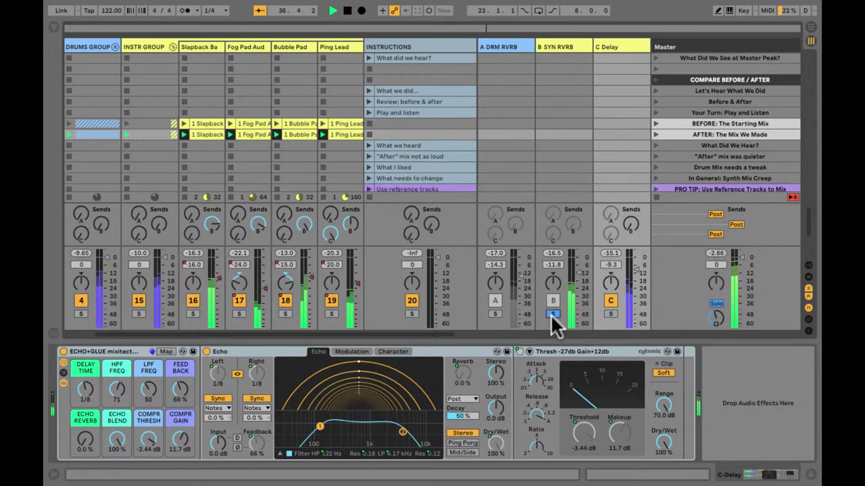
click(631, 226)
drag(631, 226, 635, 235)
click(617, 45)
click(552, 44)
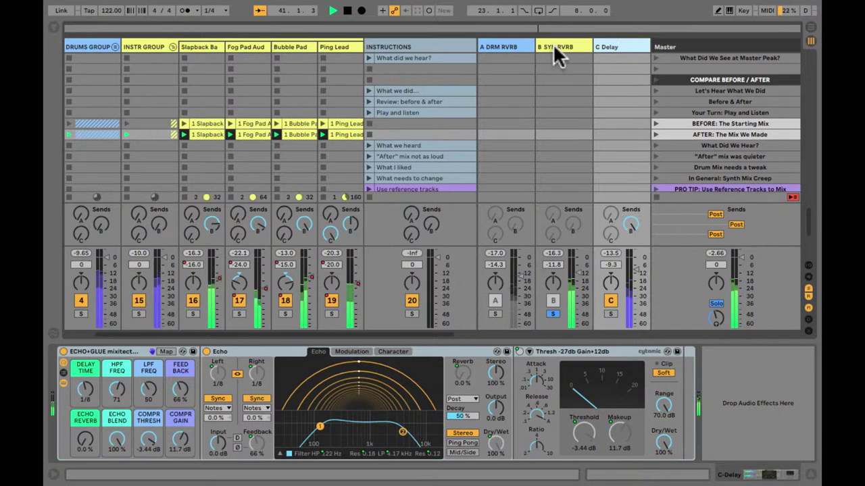
click(607, 44)
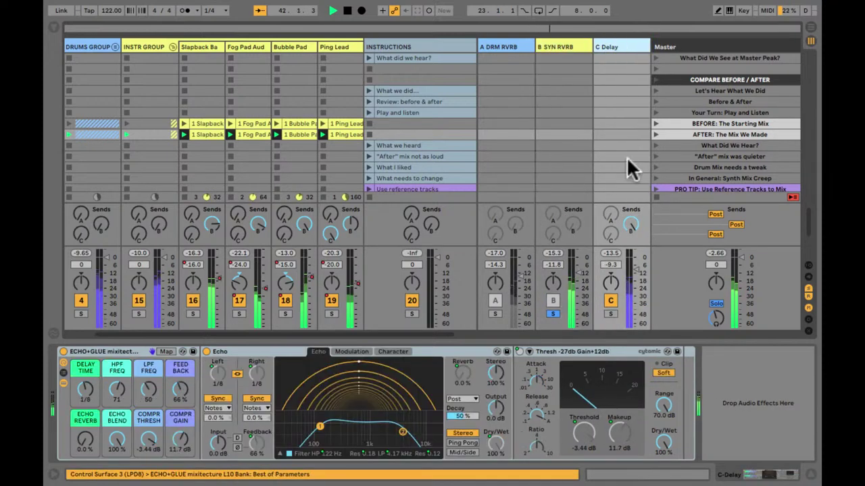
click(628, 226)
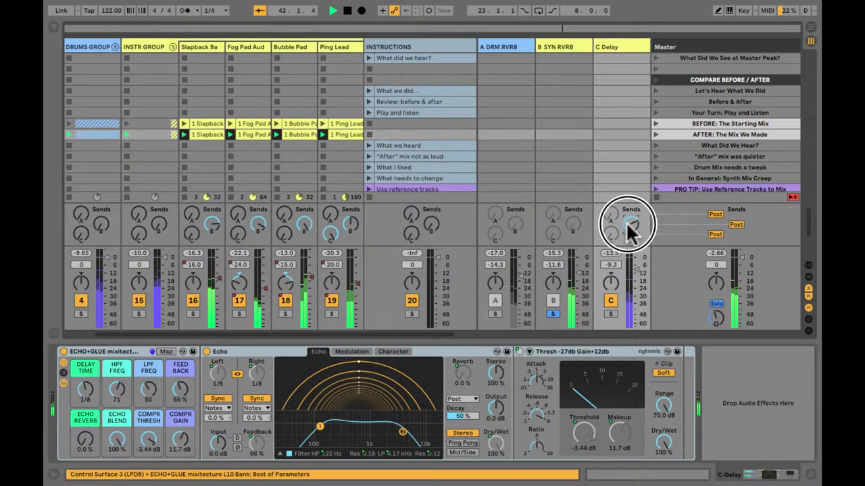
Unsolo the synth reverb, set the Ping Lead's B send to -inf dB and solo the synth reverb return again.
click(553, 314)
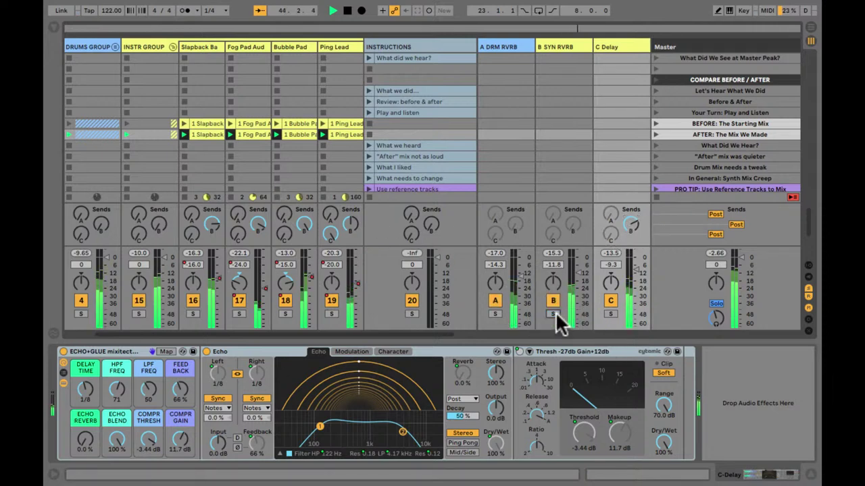
click(350, 221)
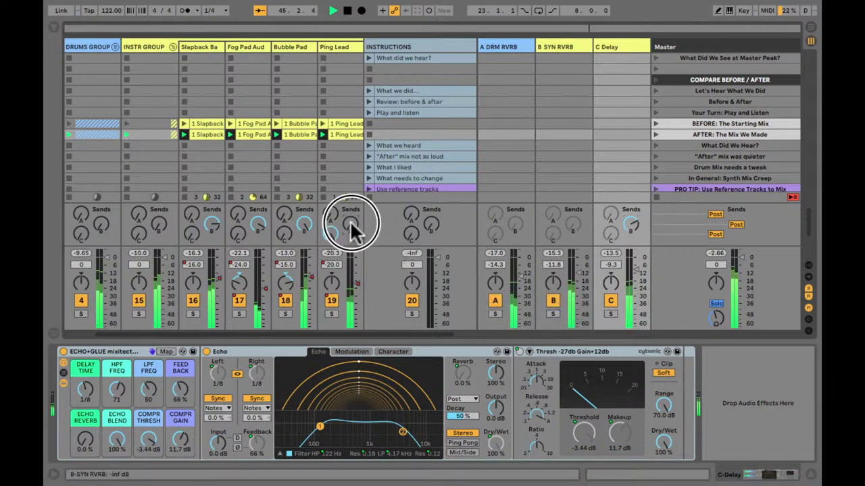
click(553, 314)
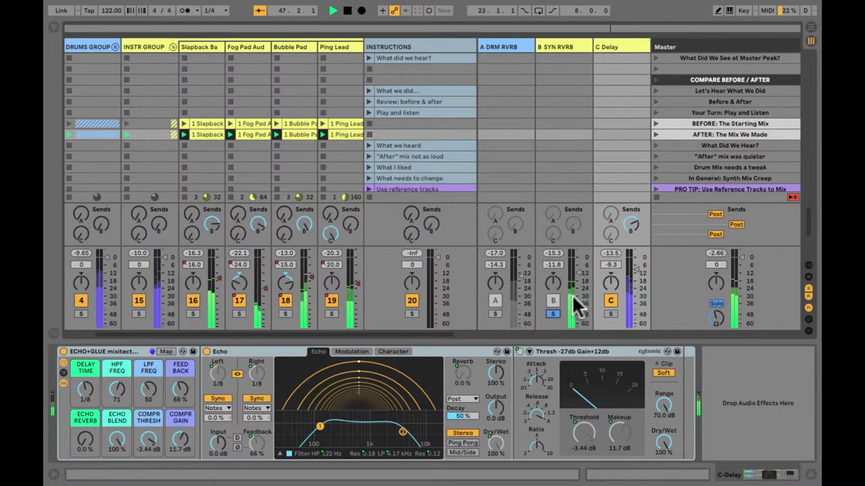
Set the delay return's B send to -inf dB and unsolo the synth reverb return.
drag(633, 220, 635, 237)
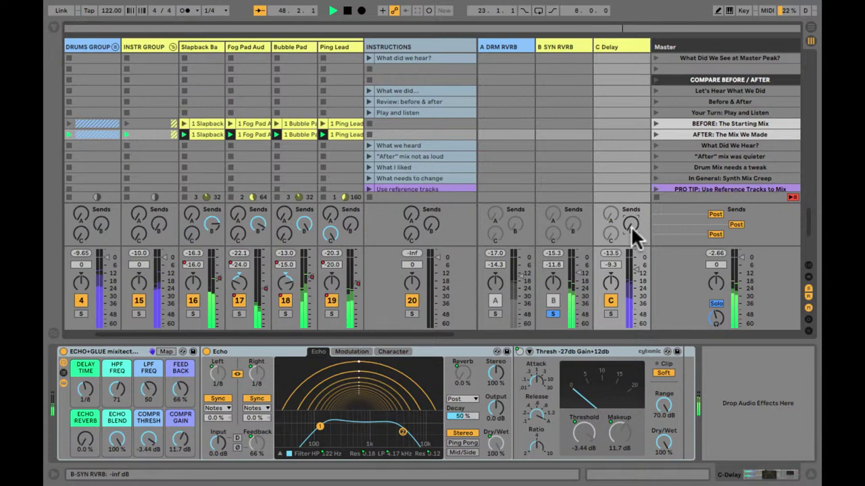
drag(631, 226, 631, 228)
click(552, 314)
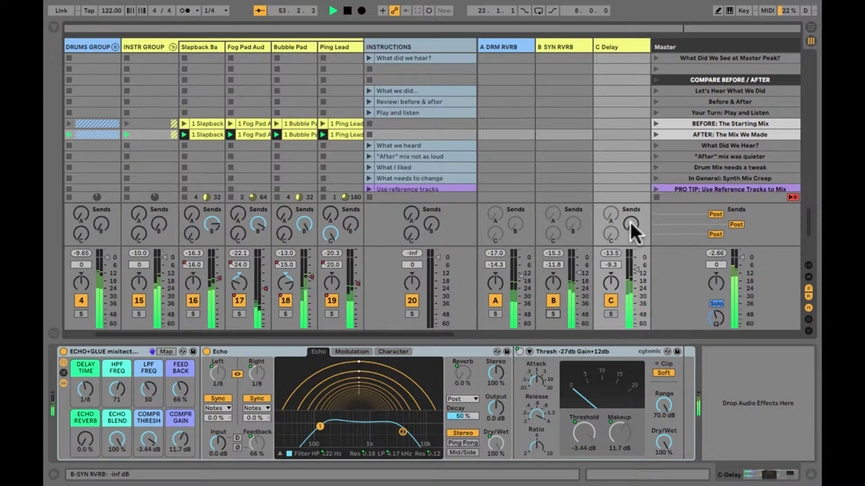
Set the delay return's B send to -8.3 dB, keep the Ping Lead's B send at -inf dB and audition the mix.
drag(629, 220, 629, 220)
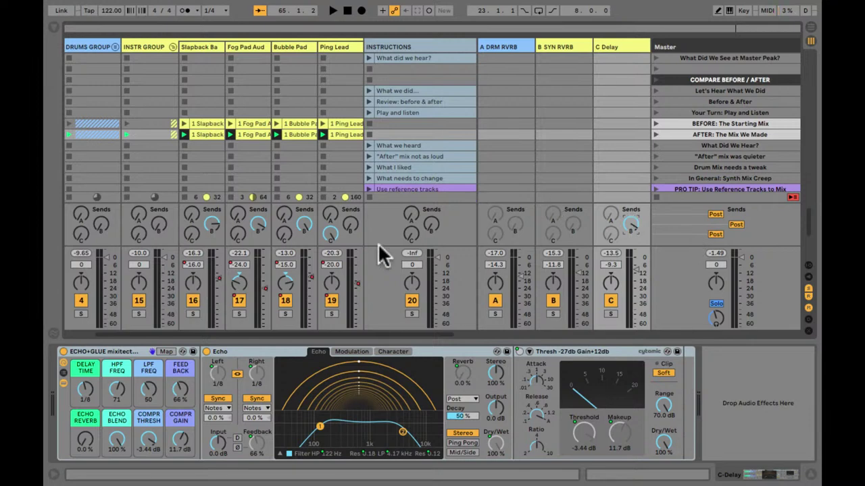
click(351, 223)
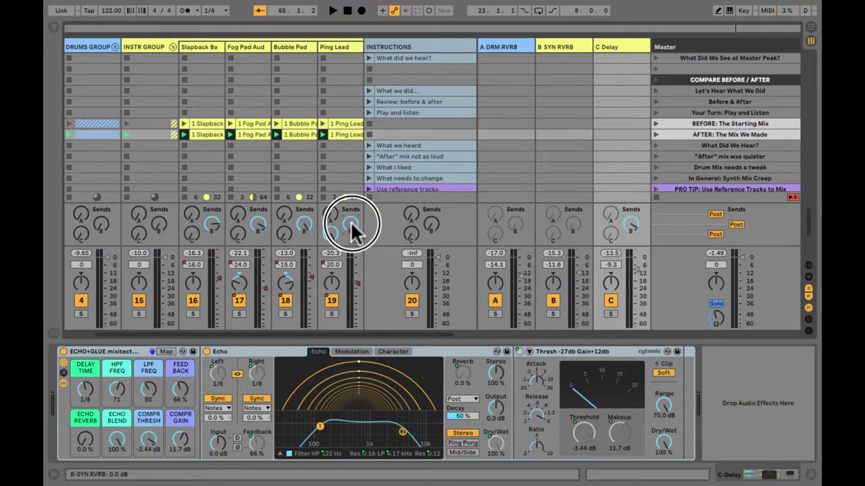
click(351, 222)
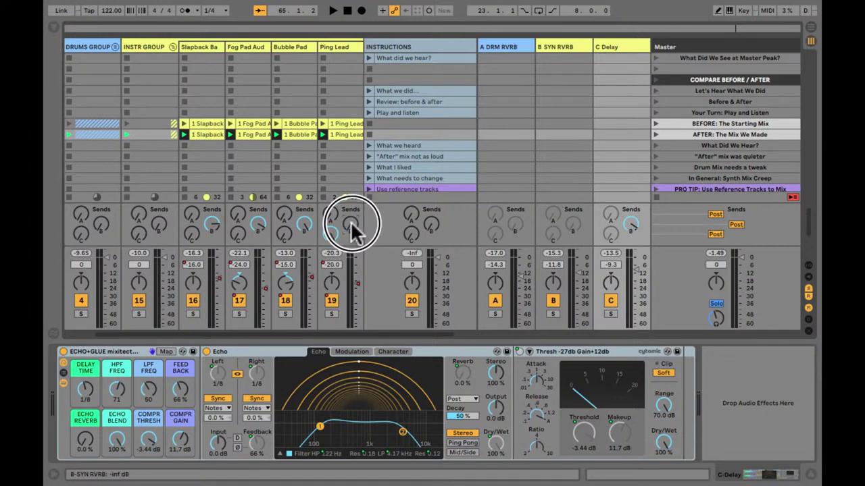
click(635, 218)
drag(635, 217, 635, 218)
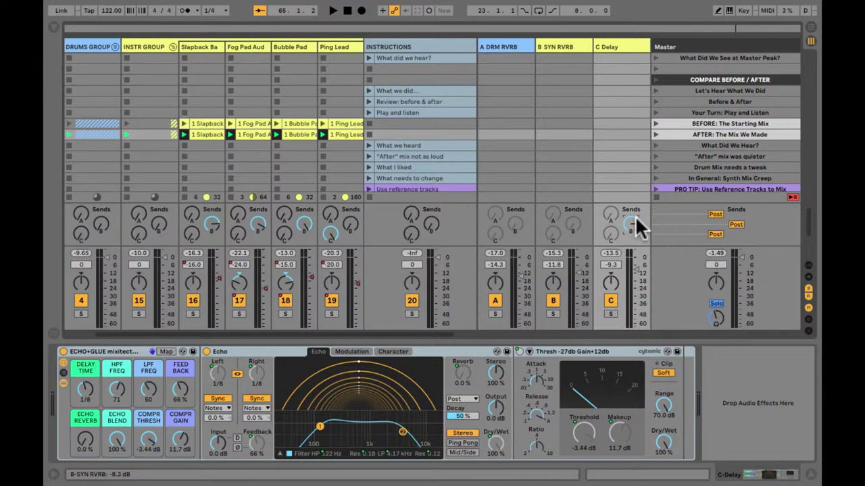
key(space)
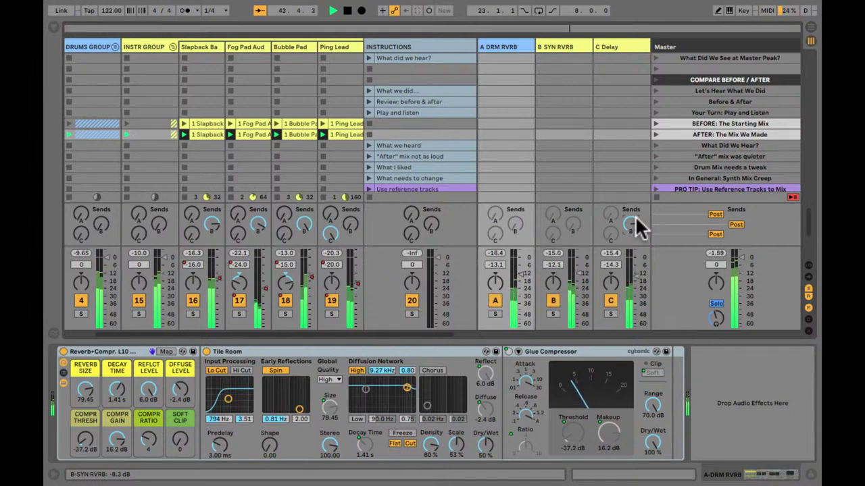
key(space)
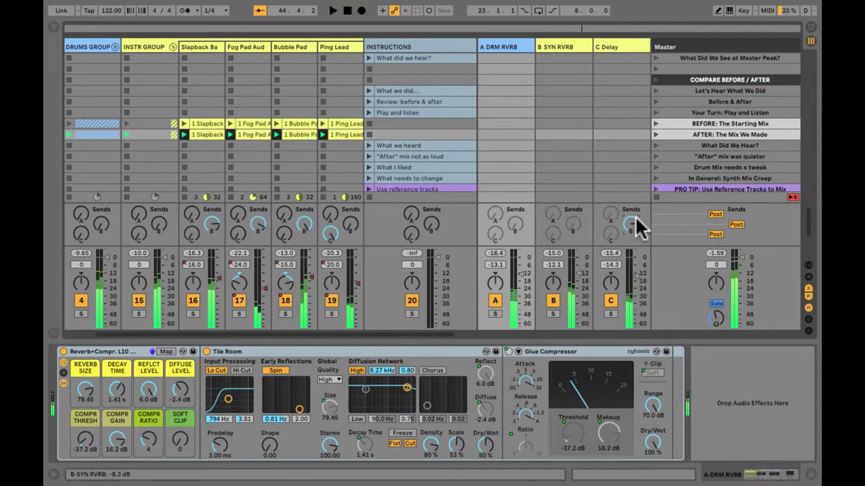
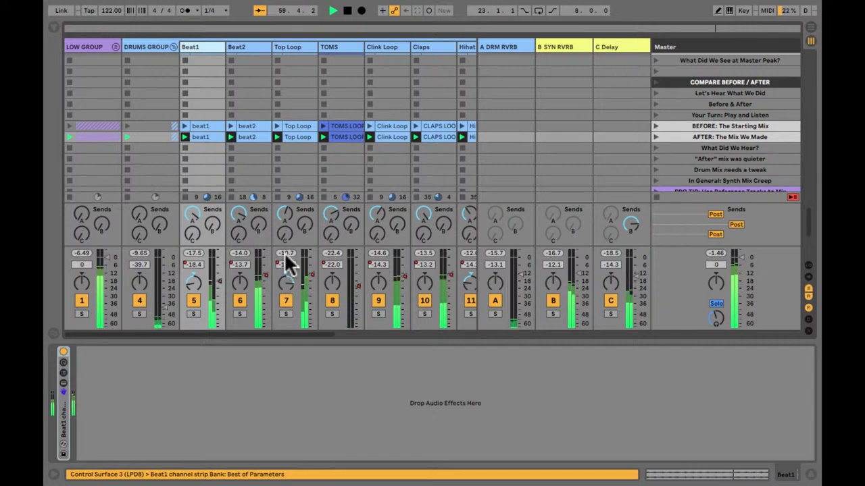
Fold the drums group and set its volume to -2.4 dB.
click(172, 47)
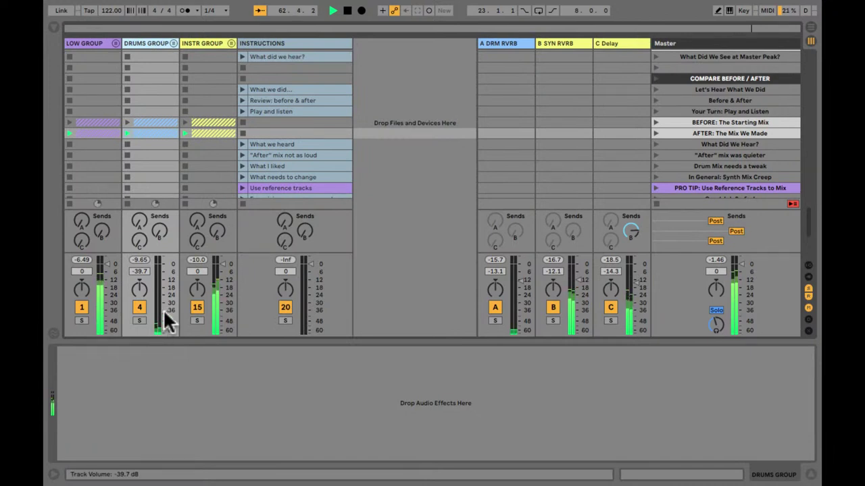
drag(163, 309, 164, 268)
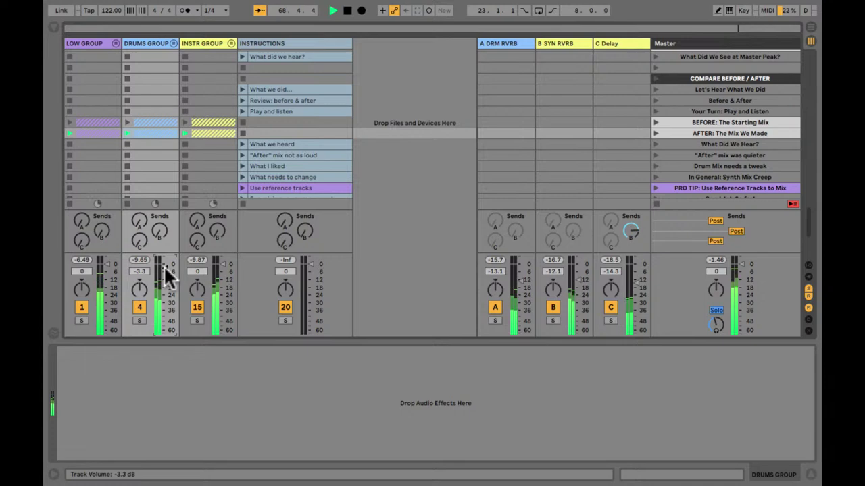
drag(164, 266, 160, 267)
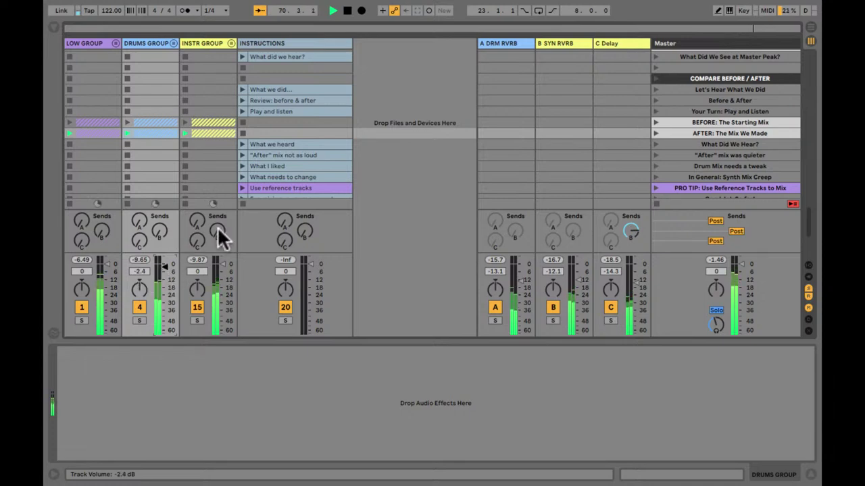
Show the drum reverb return's devices, look over the tracks in the drums and instrument groups, and stop playback.
click(512, 41)
click(174, 43)
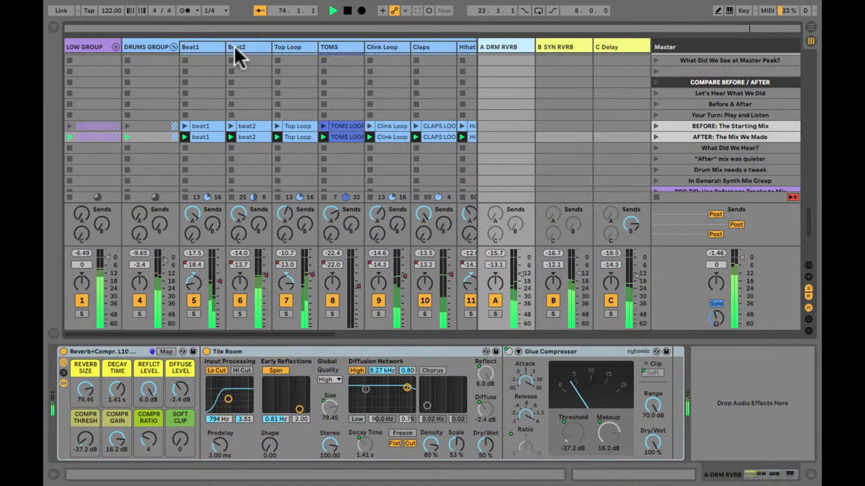
click(171, 46)
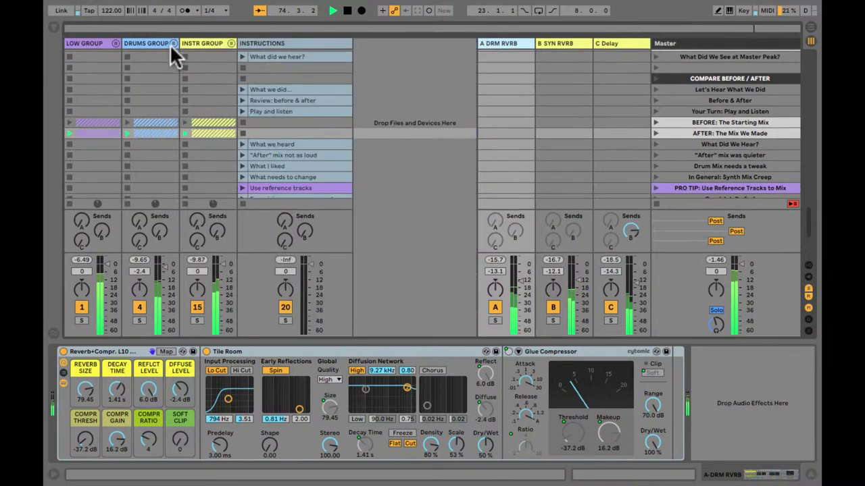
click(230, 42)
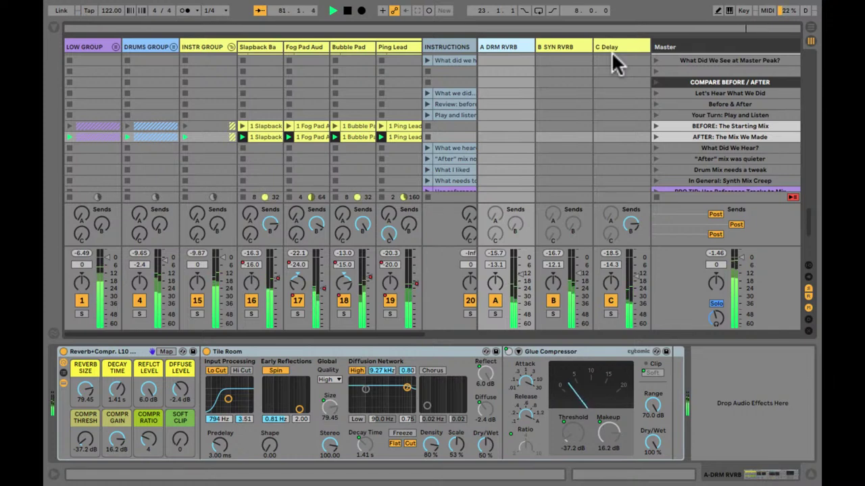
click(230, 46)
key(space)
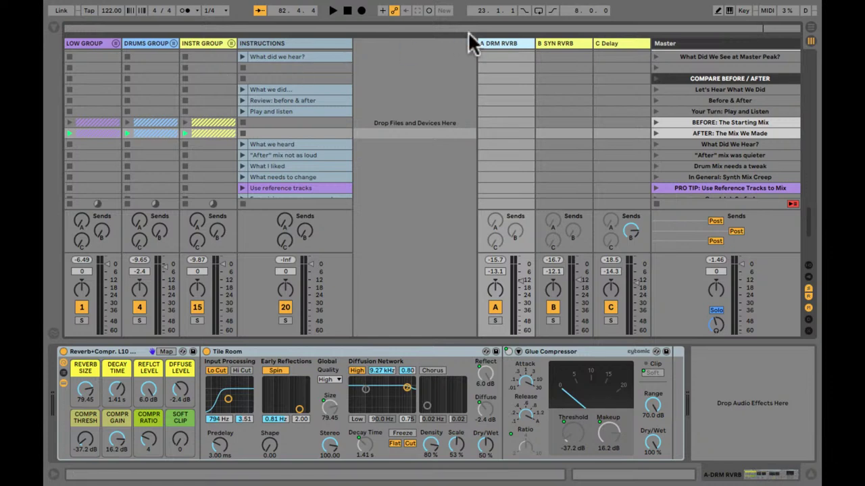
Switch to the Mixitecture courses page in the browser and view the site's available products.
click(567, 49)
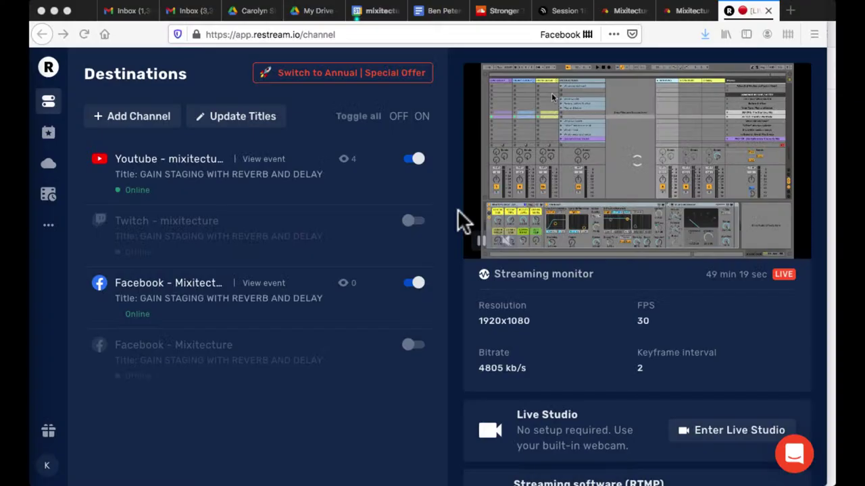
key(ctrl+shift+Tab)
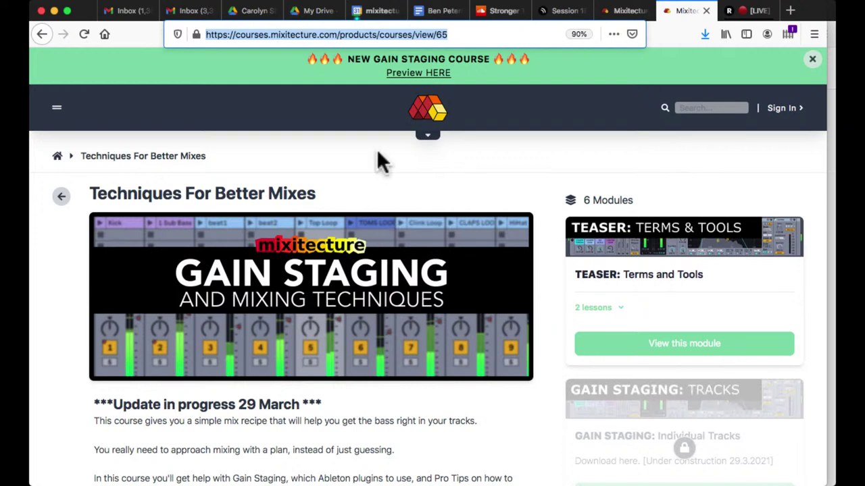
click(428, 112)
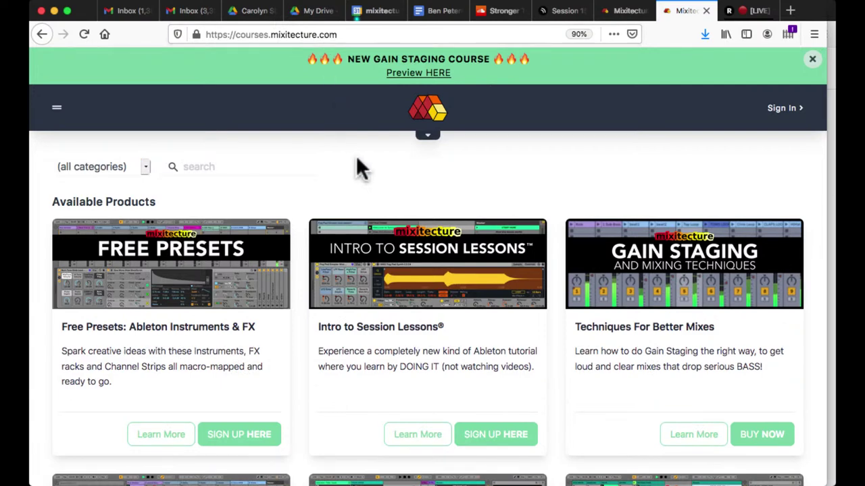
scroll(356, 155, down, 3)
scroll(357, 156, up, 2)
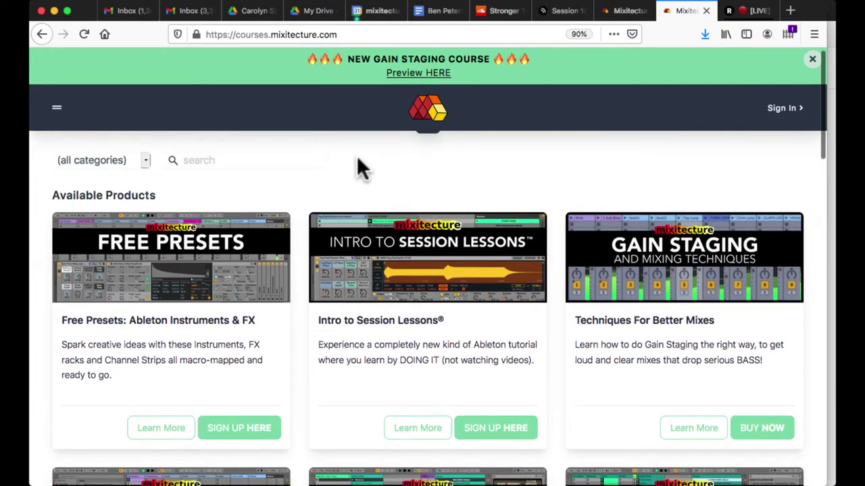
Open the Techniques For Better Mixes course and look over its introduction and teaser module.
click(694, 274)
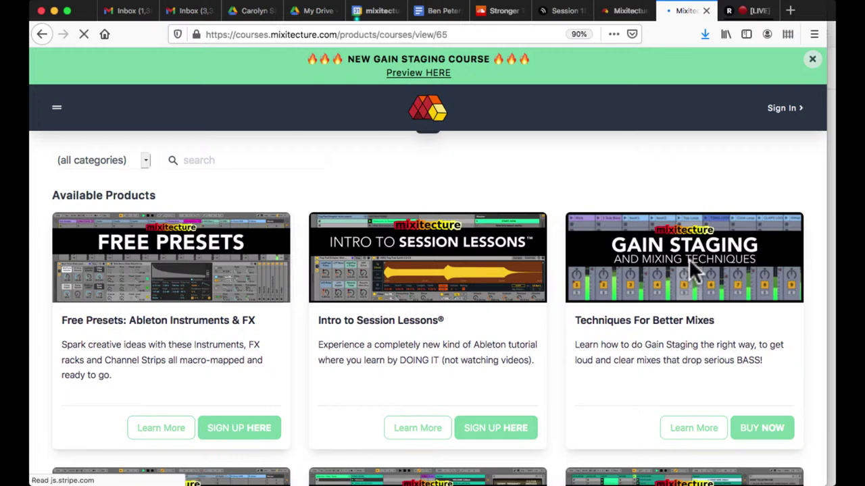
scroll(422, 284, down, 2)
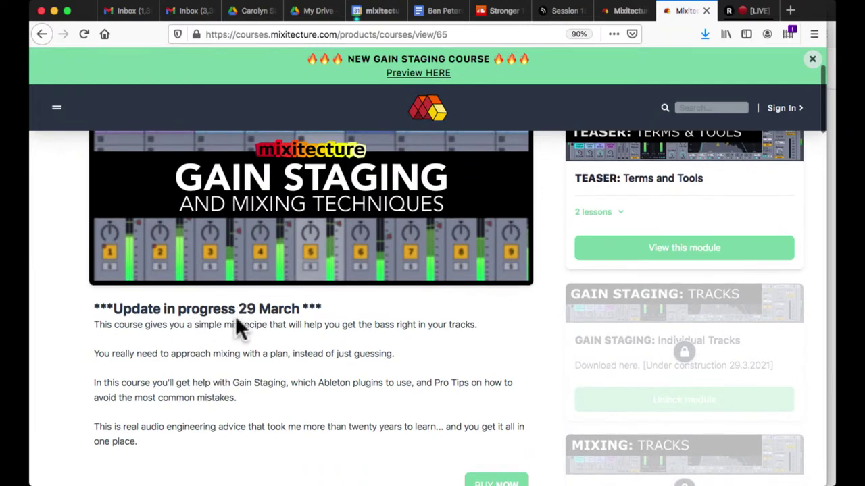
scroll(235, 316, up, 3)
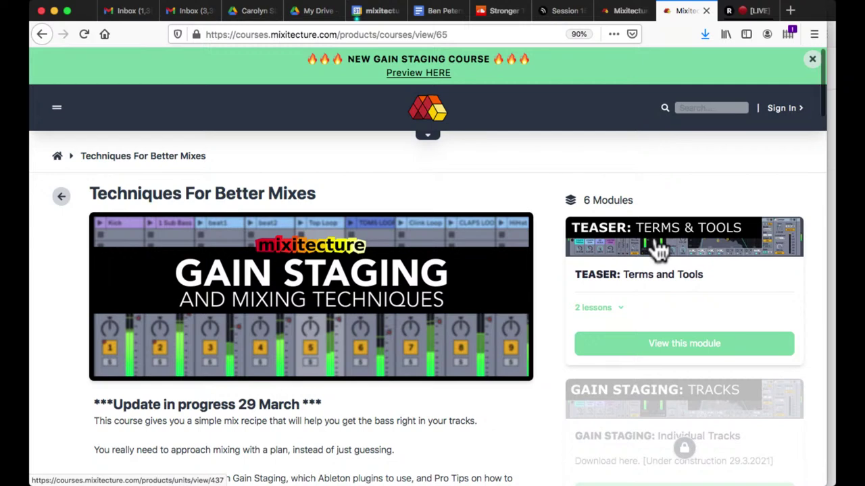
scroll(658, 250, down, 2)
scroll(653, 238, up, 1)
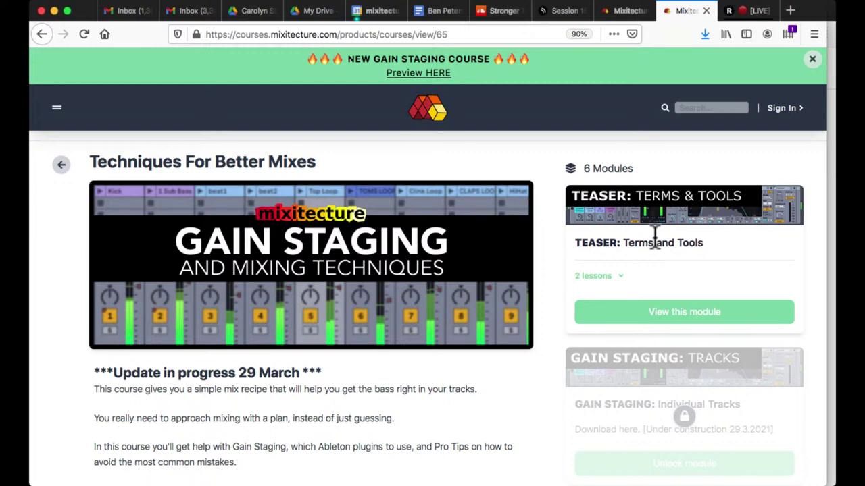
scroll(653, 238, up, 1)
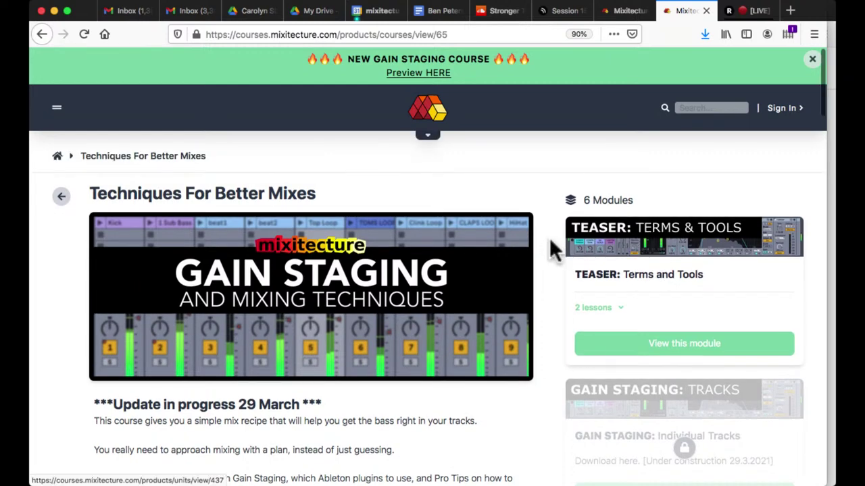
Examine the course's Gain Staging: Tracks and Mixing: Tracks modules down to Mixing: Groups & FX.
scroll(551, 249, down, 2)
scroll(554, 250, down, 4)
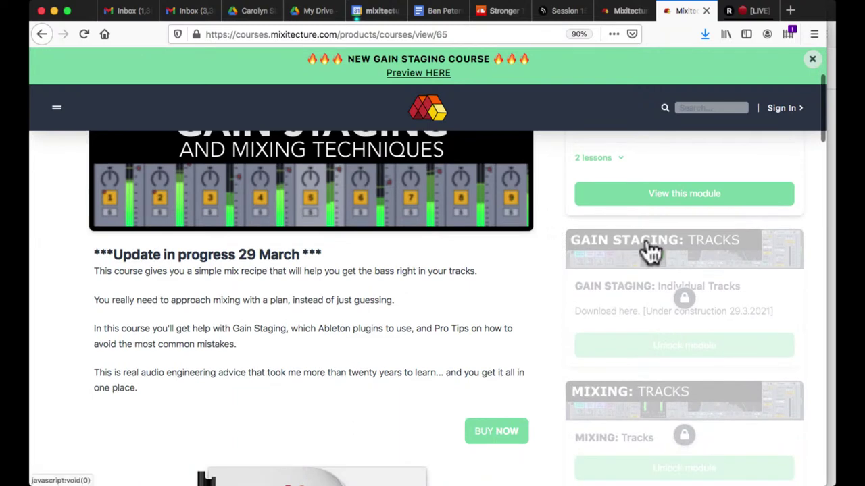
scroll(650, 251, down, 1)
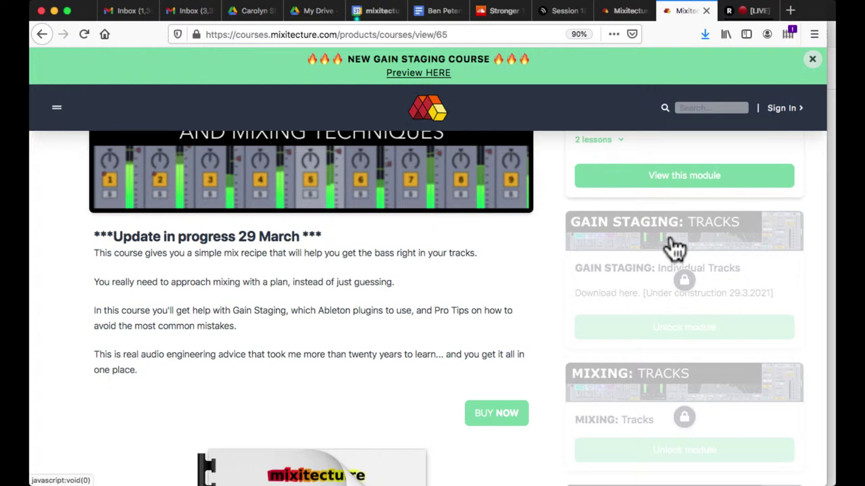
scroll(676, 249, down, 5)
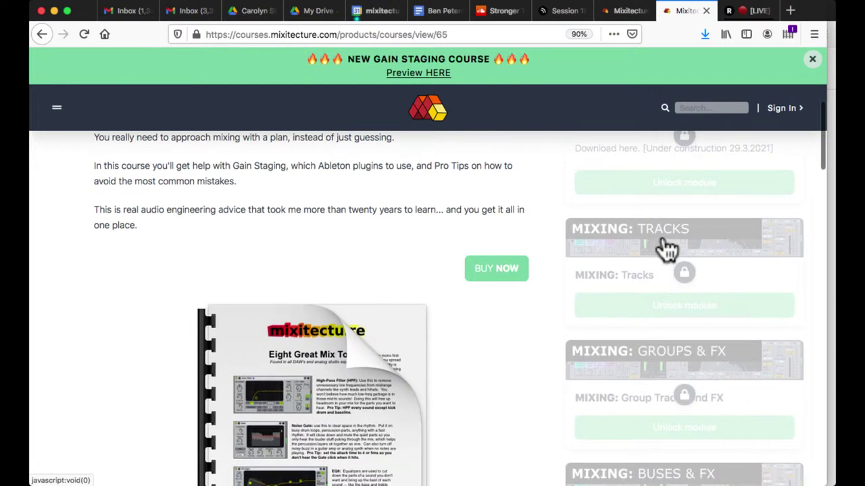
scroll(668, 249, down, 1)
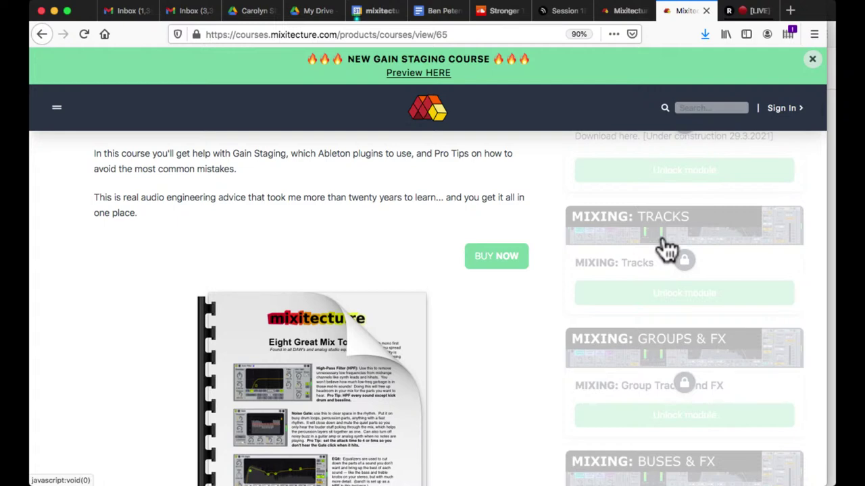
scroll(665, 242, down, 4)
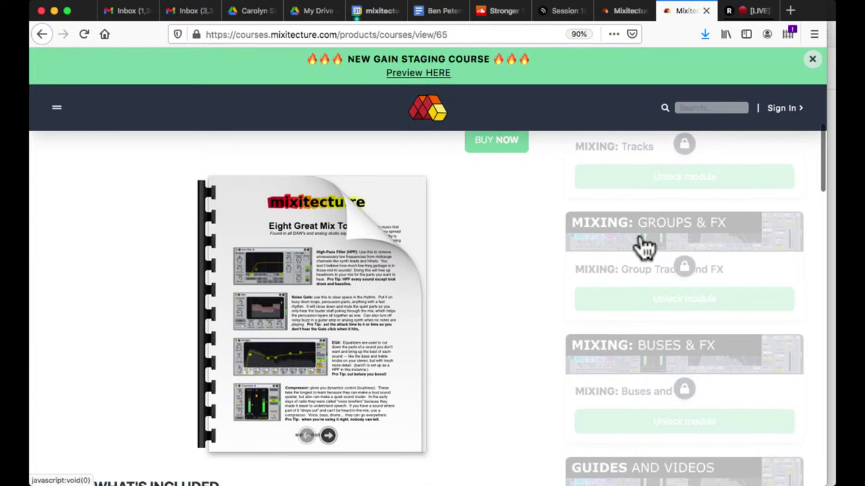
Open and dismiss the purchase form of the Groups & FX module and examine the Buses & FX and Guides modules.
click(647, 233)
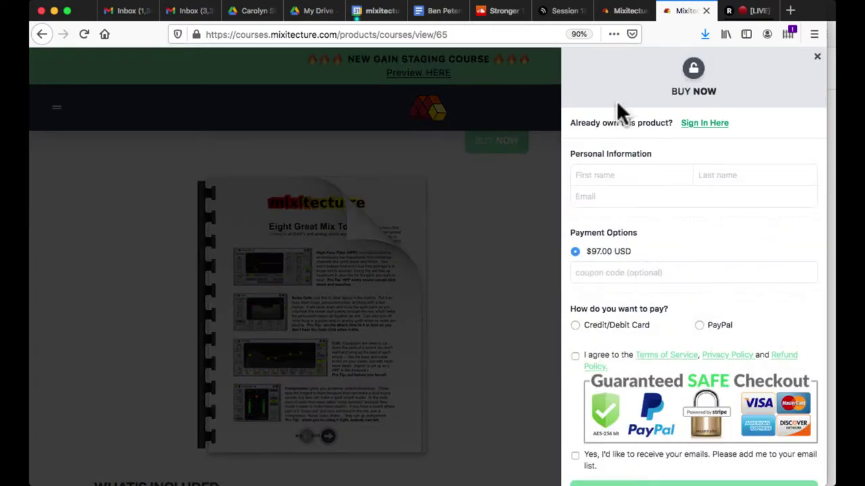
click(814, 54)
scroll(608, 241, down, 2)
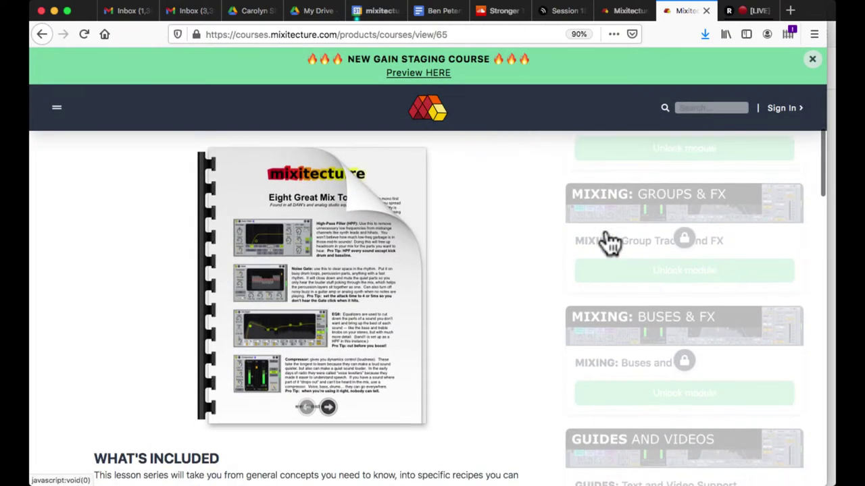
scroll(608, 241, down, 2)
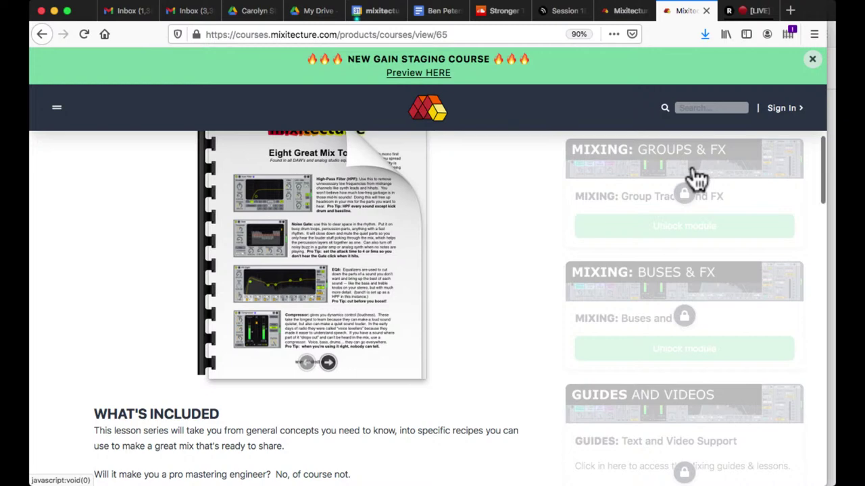
scroll(695, 177, down, 3)
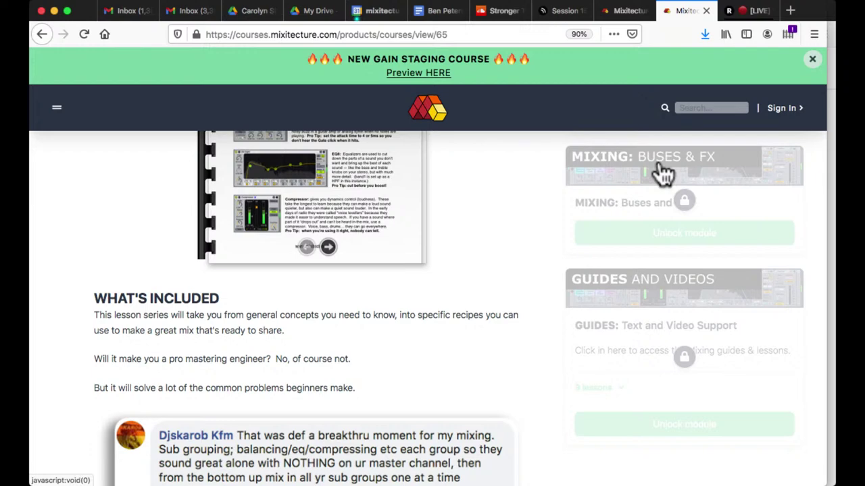
scroll(666, 215, down, 3)
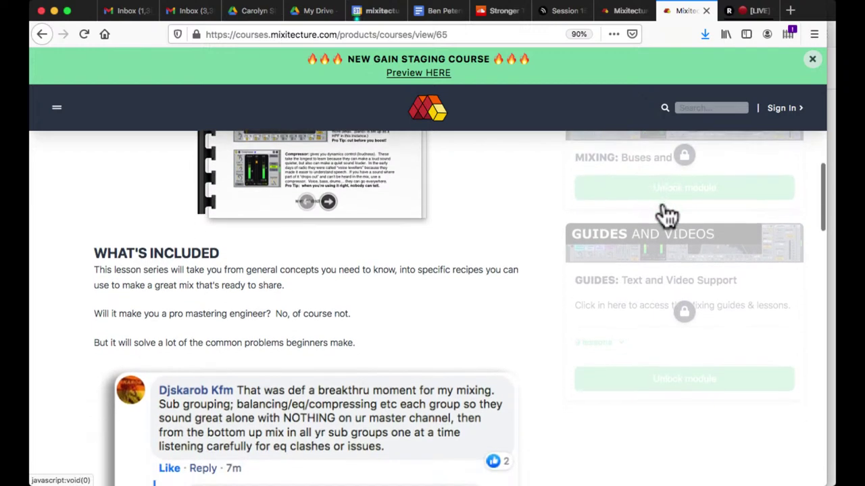
Look over the course page's Guides module, included content and Terms and Tools teaser once more.
scroll(666, 215, down, 1)
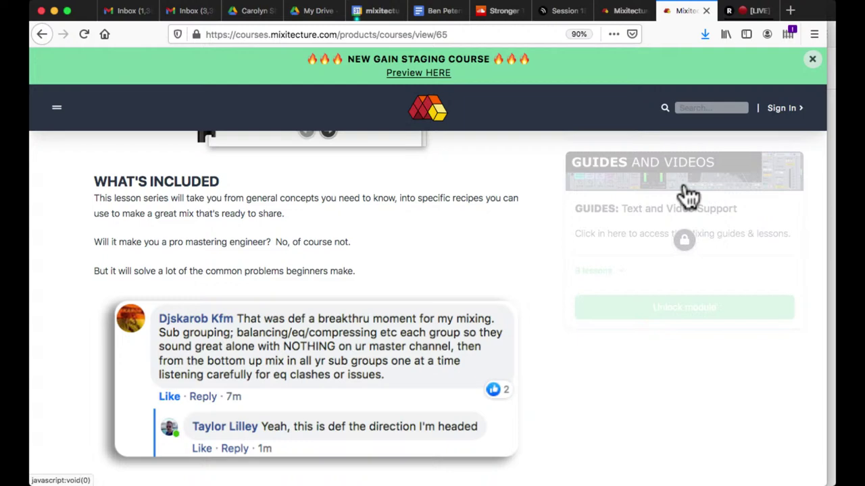
scroll(566, 282, up, 10)
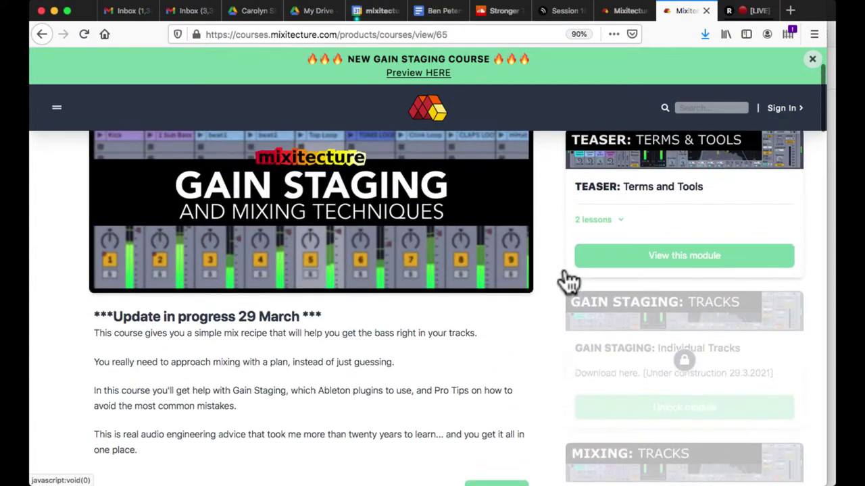
scroll(567, 280, down, 10)
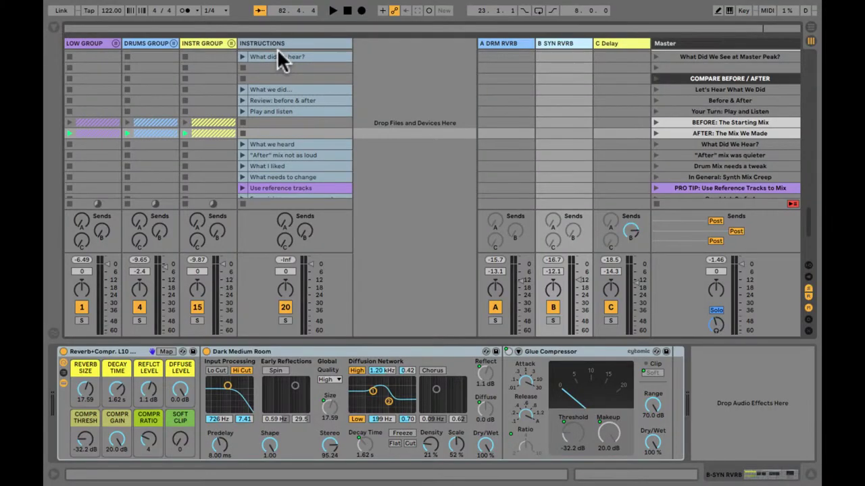
In Ableton Live, save the current mixing set and open the recent set Gain Staging Channels.als.
key(ctrl+s)
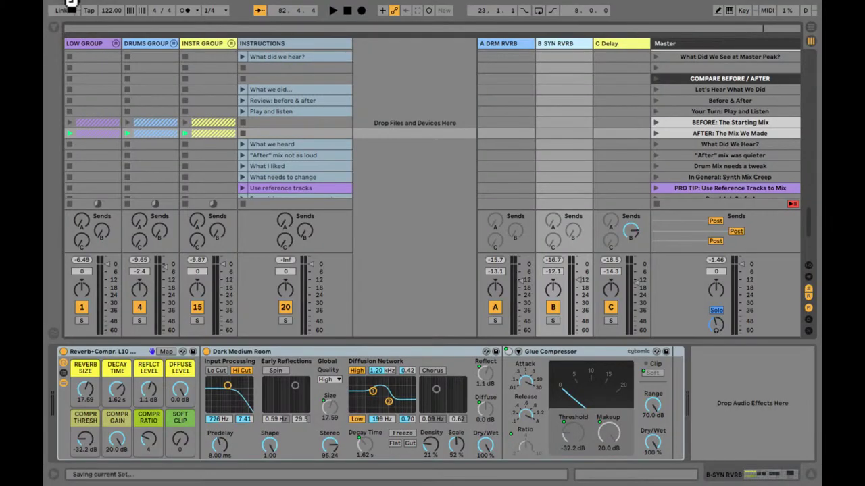
click(95, 88)
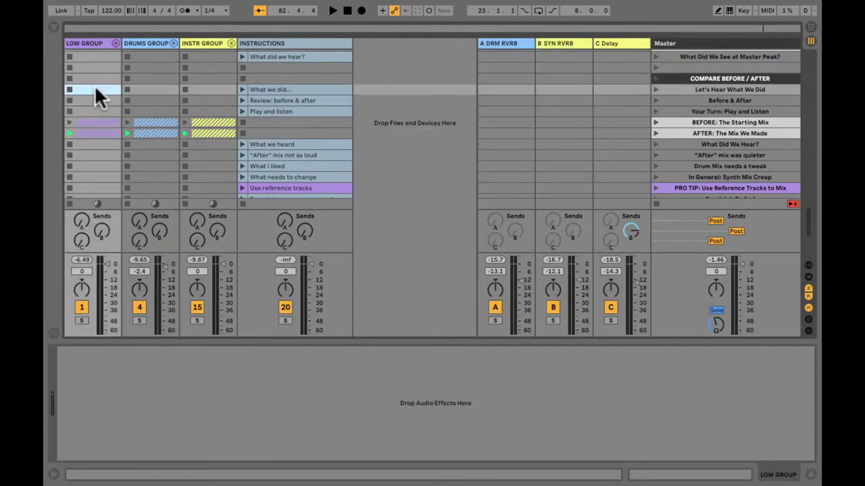
click(112, 6)
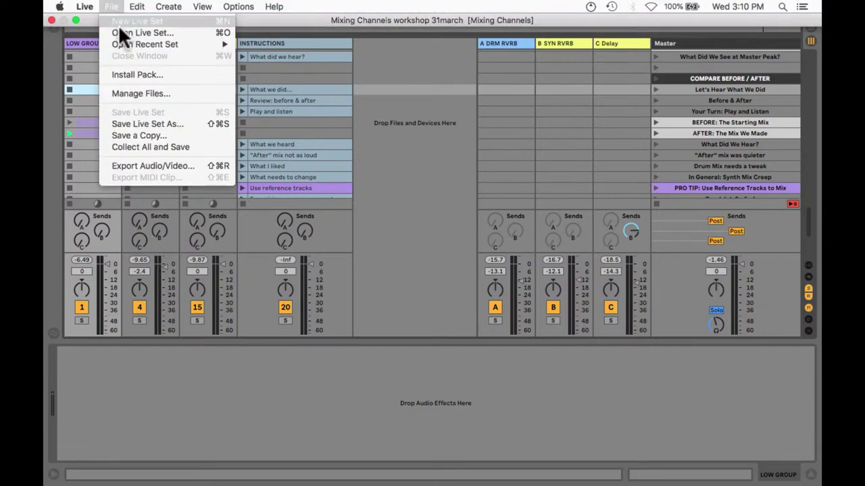
mouse_move(123, 42)
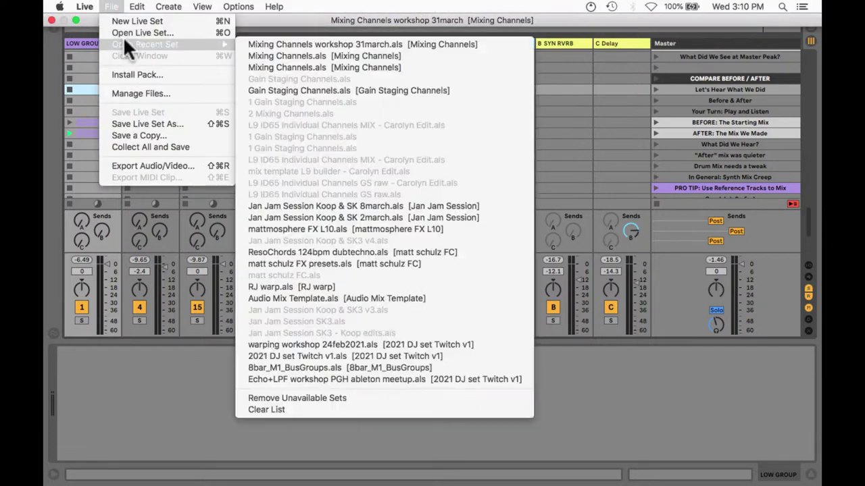
click(260, 88)
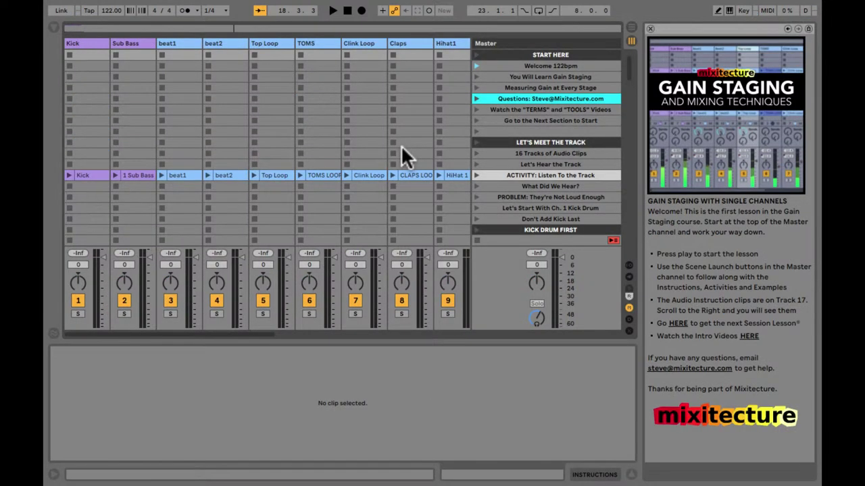
Bring the INSTRUCTIONS track into view, play the Welcome 122bpm scene with its instruction clip, and stop playback.
scroll(401, 146, right, 10)
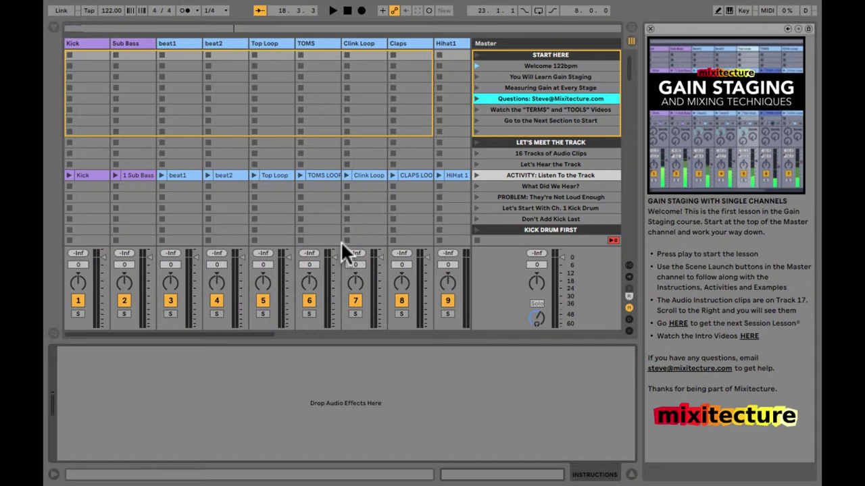
scroll(408, 135, right, 10)
scroll(408, 135, down, 1)
click(493, 55)
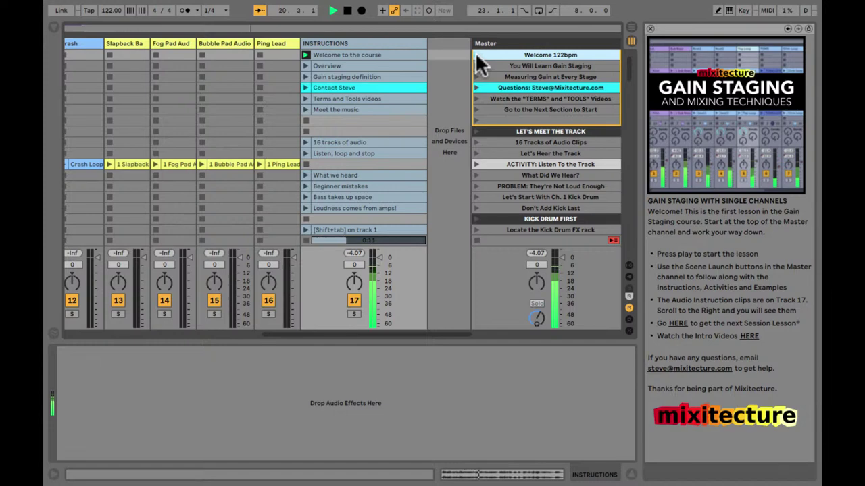
click(342, 53)
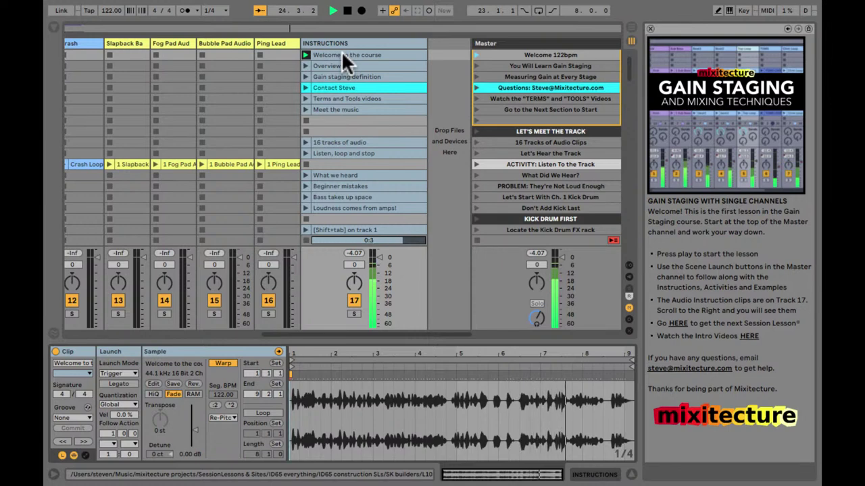
key(space)
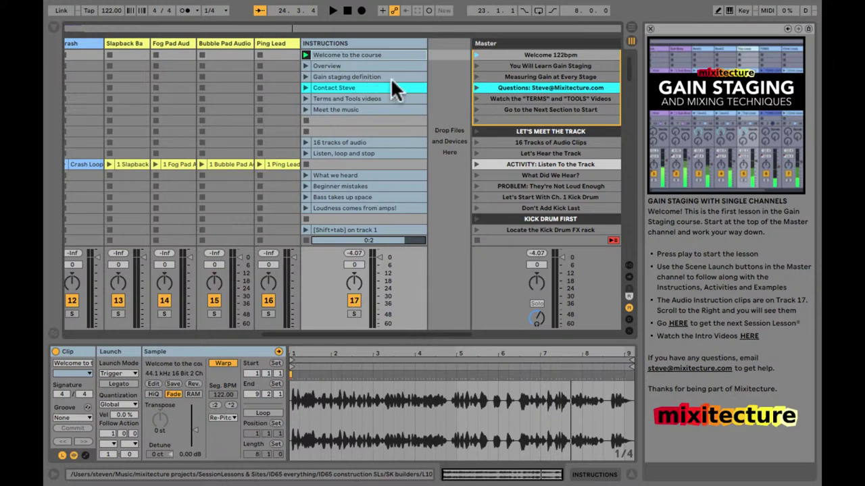
Play the scenes Let's Hear the Track, ACTIVITY: Listen To the Track and What Did We Hear? in the LET'S MEET THE TRACK section.
click(508, 97)
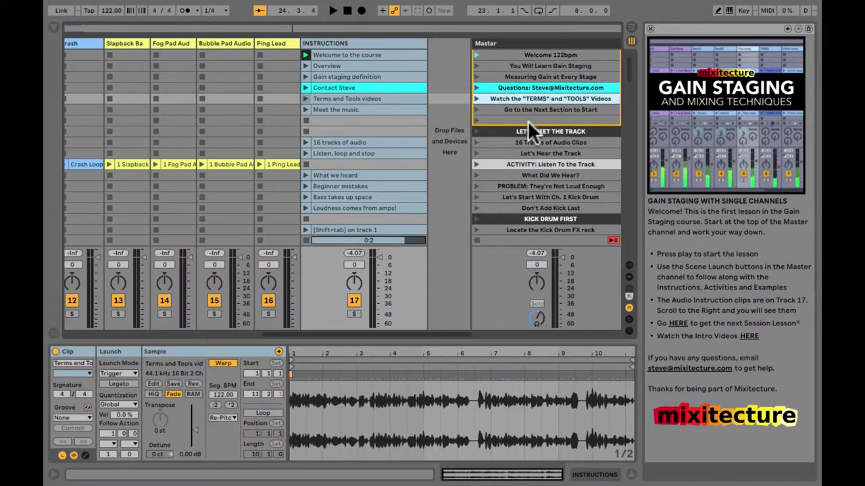
click(530, 144)
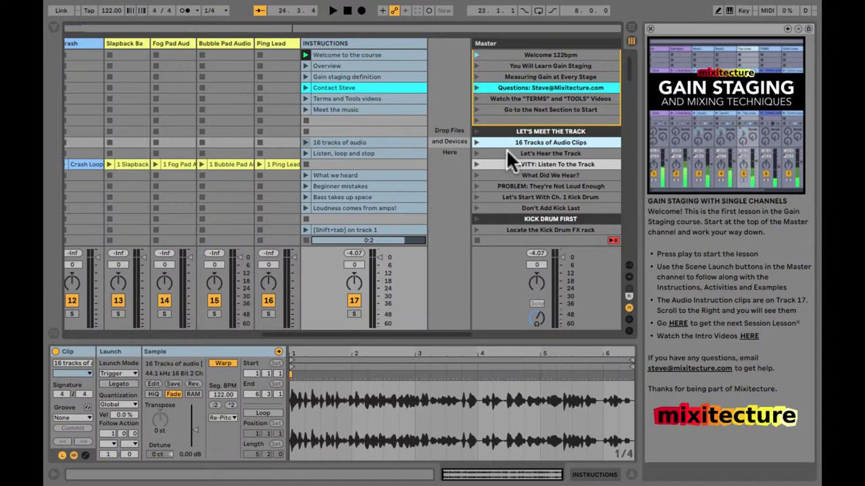
click(476, 154)
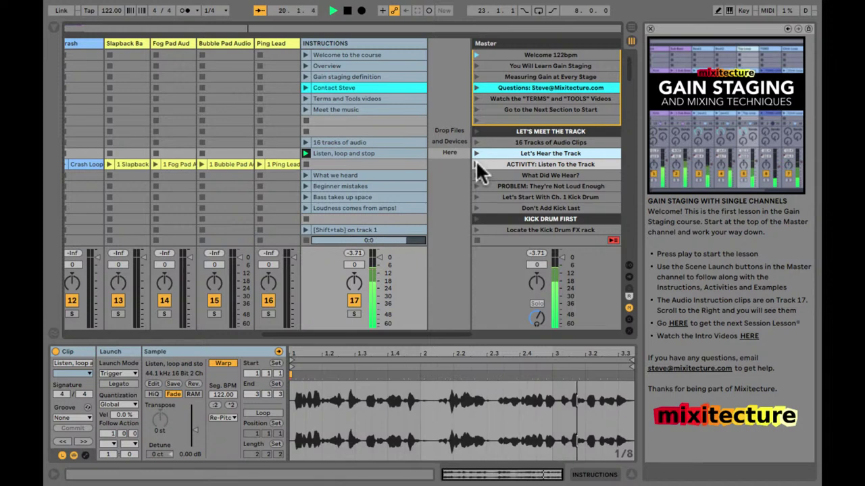
click(475, 163)
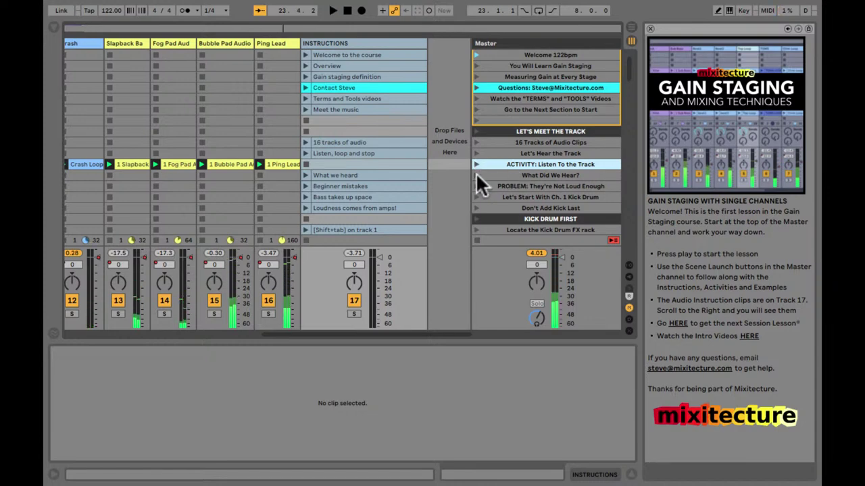
click(475, 175)
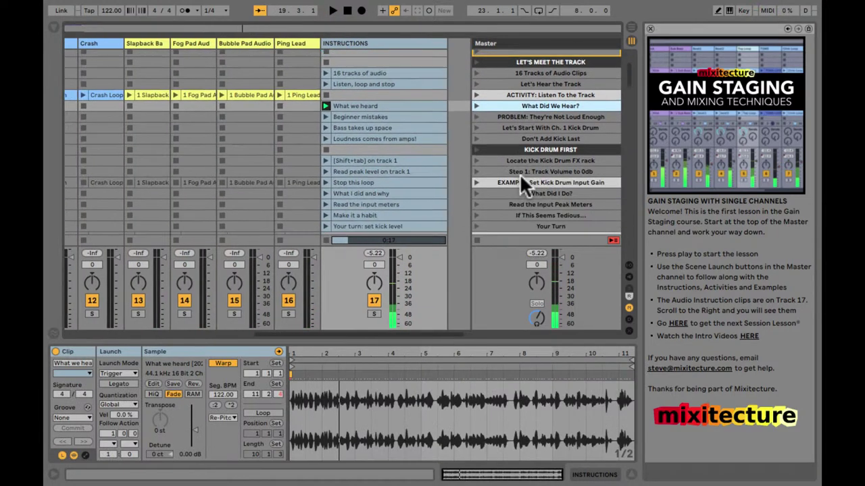
Launch the Select Track 6 instruction scene in the TOMS on Track 6 section.
scroll(519, 173, down, 10)
scroll(520, 173, down, 15)
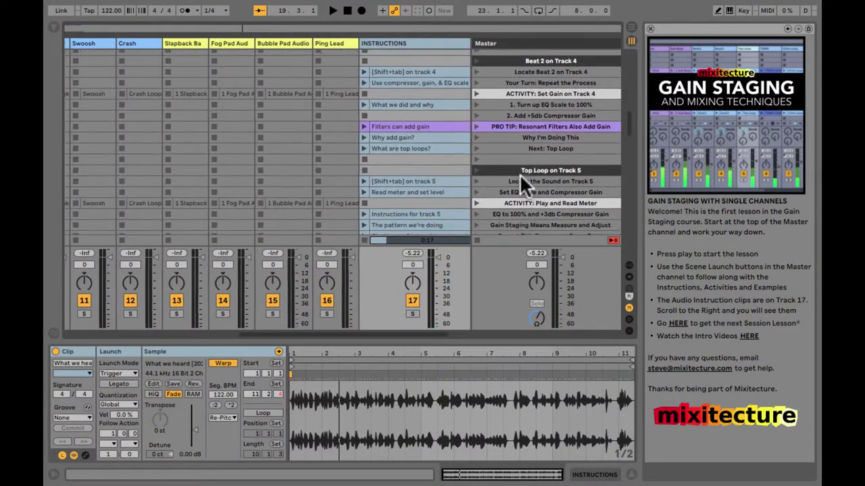
scroll(520, 174, down, 1)
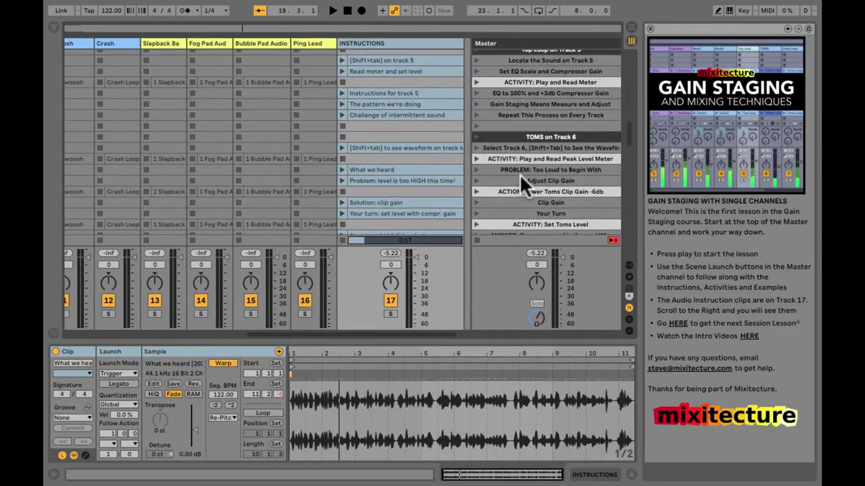
click(497, 148)
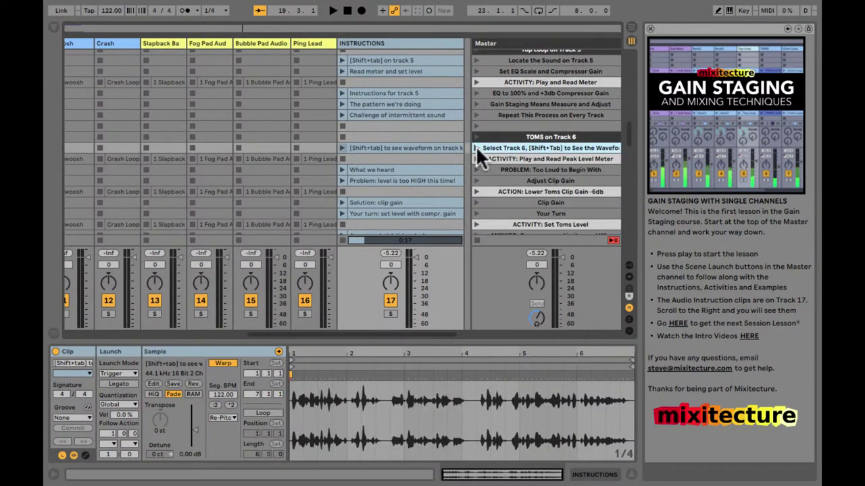
click(476, 148)
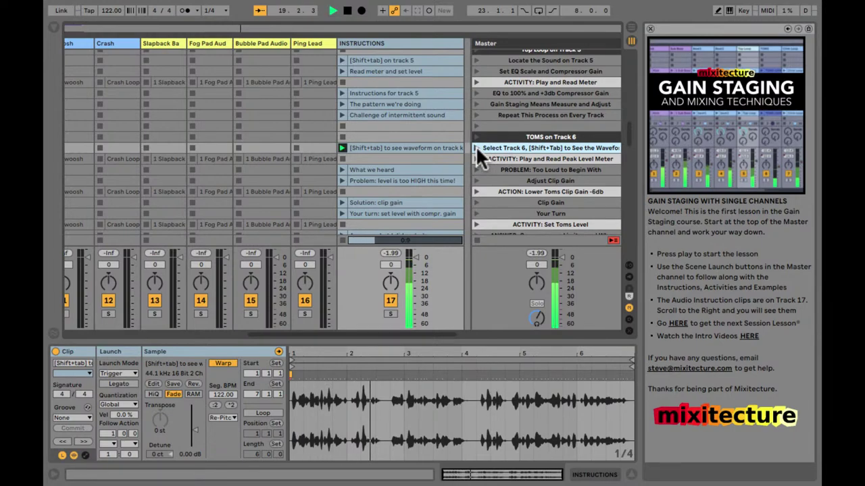
Show the waveform of the TOMS loop clip on track 6 and briefly play the Play and Read Peak Level Meter scene.
scroll(205, 104, left, 10)
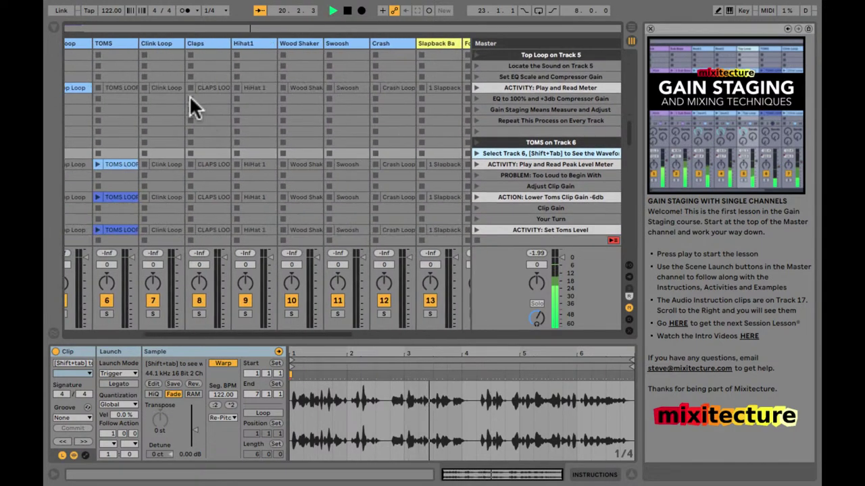
click(115, 42)
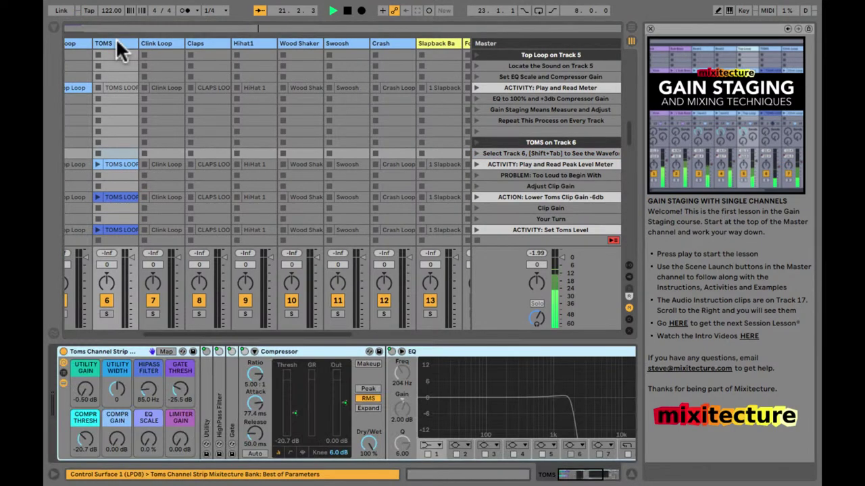
click(120, 166)
key(shift+Tab)
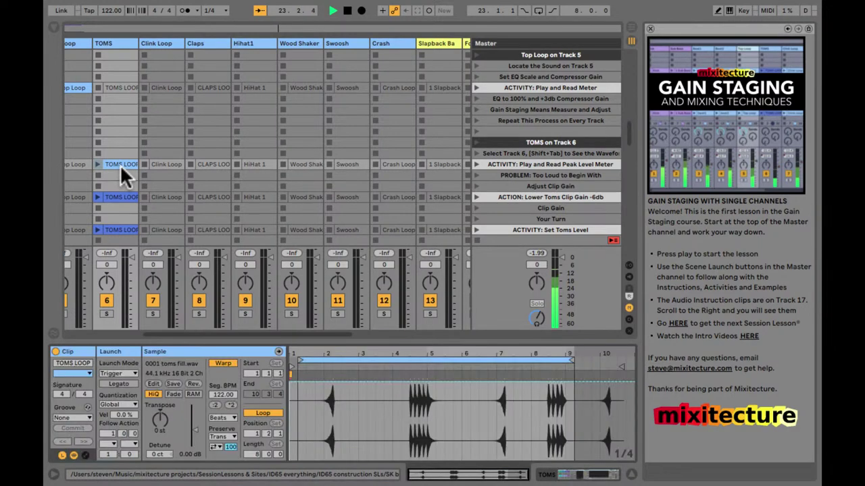
click(476, 166)
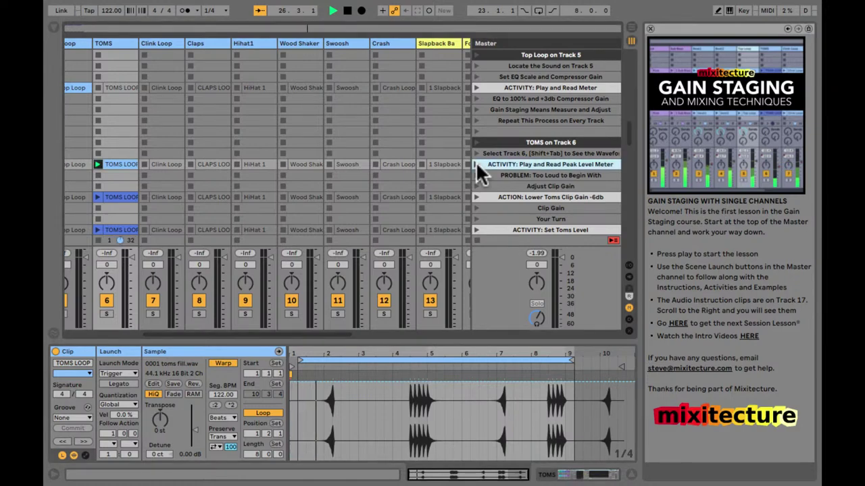
key(space)
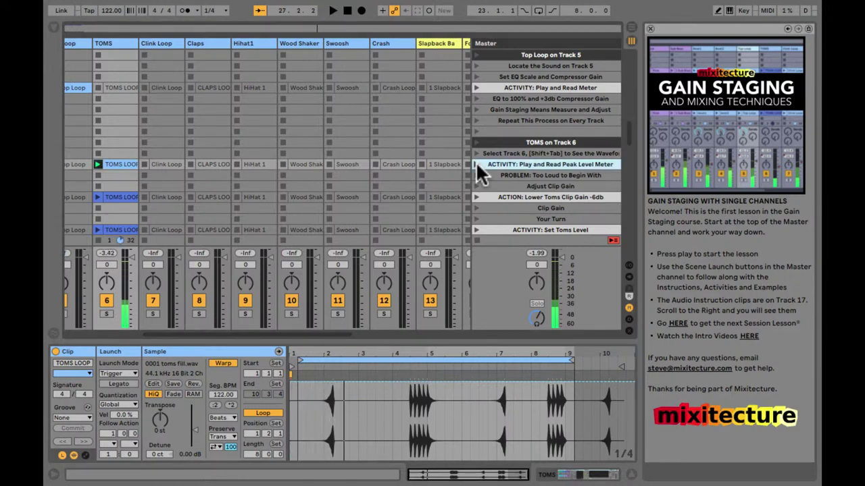
Examine the remaining lesson scenes in the FINISH THE CHANNELS, ANSWERS and AFTER GAIN STAGING sections.
scroll(476, 161, down, 5)
scroll(498, 160, down, 10)
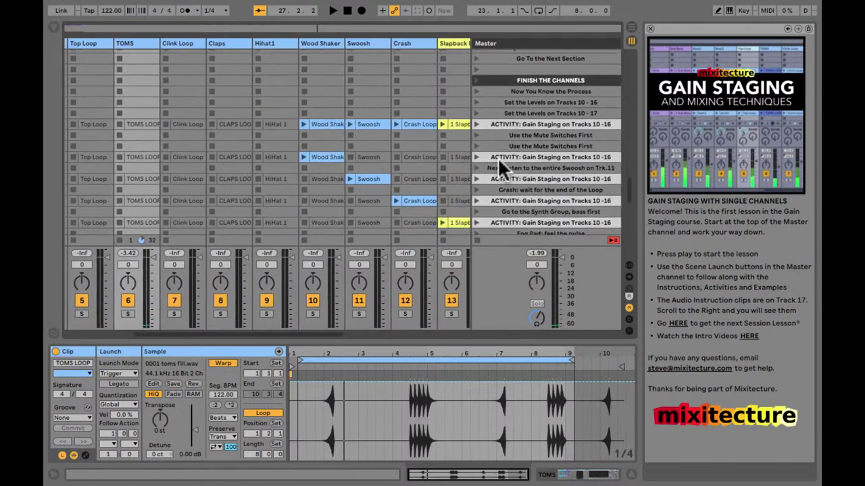
click(511, 115)
scroll(511, 115, down, 5)
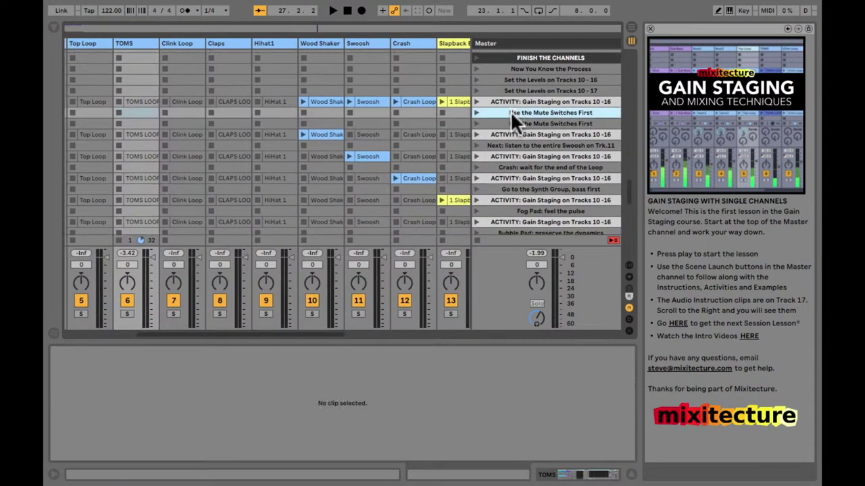
scroll(511, 115, down, 5)
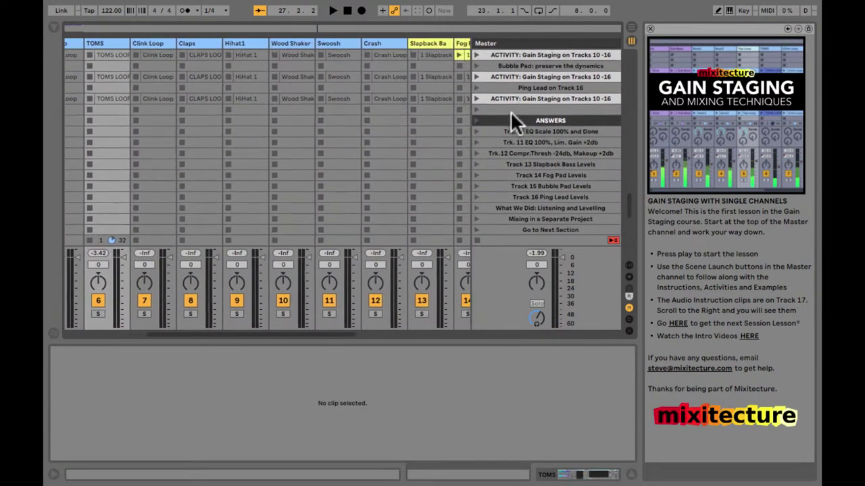
scroll(510, 115, down, 2)
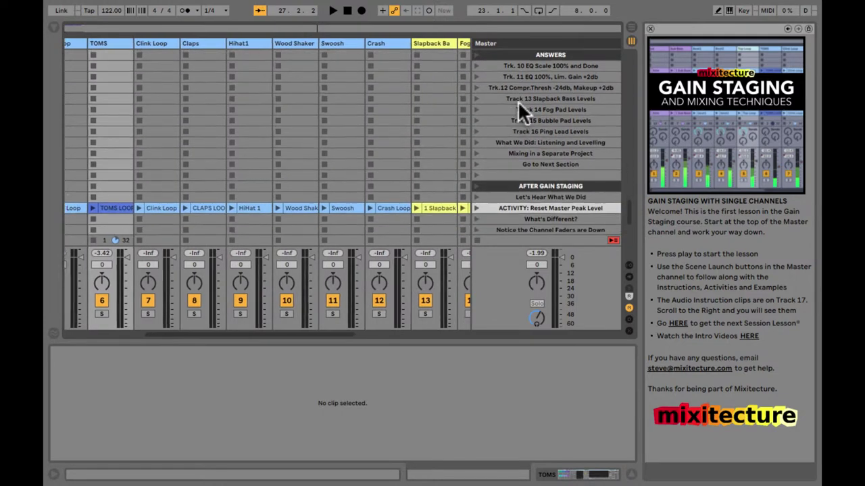
click(517, 101)
click(518, 75)
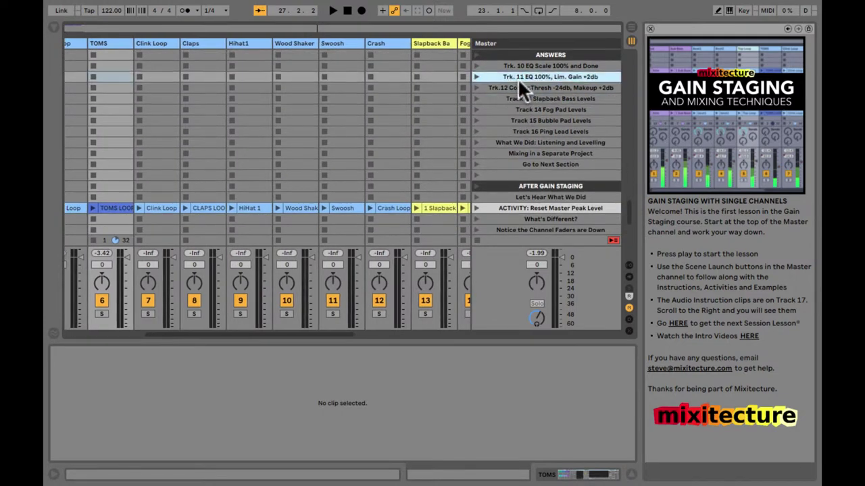
click(515, 86)
scroll(514, 86, down, 5)
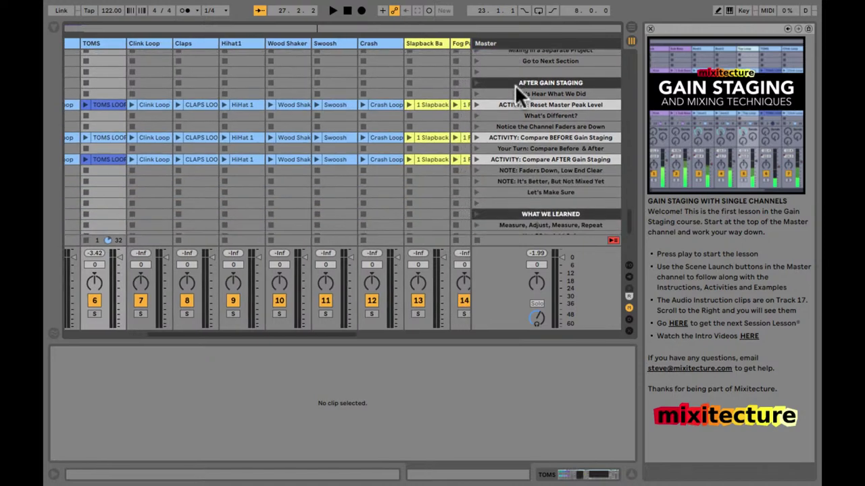
Launch the Your Turn: Compare Before & After scene to play its How the BEFORE mix sounds instruction clip.
click(500, 137)
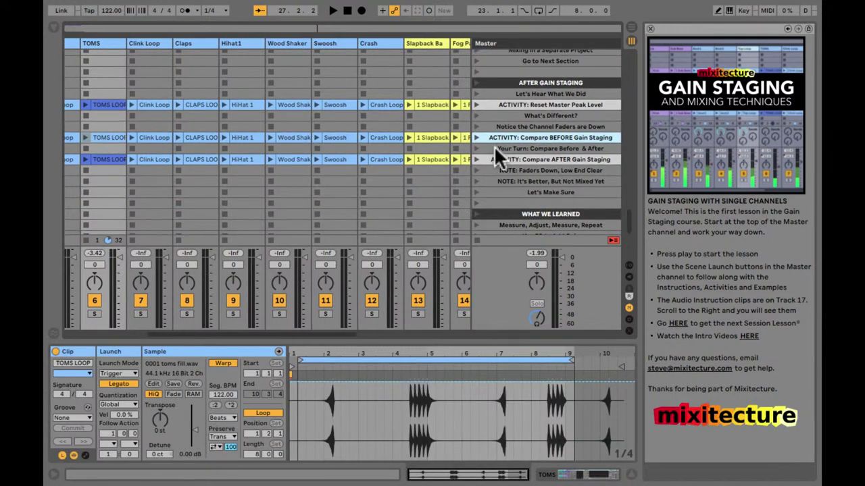
click(493, 146)
scroll(494, 146, right, 5)
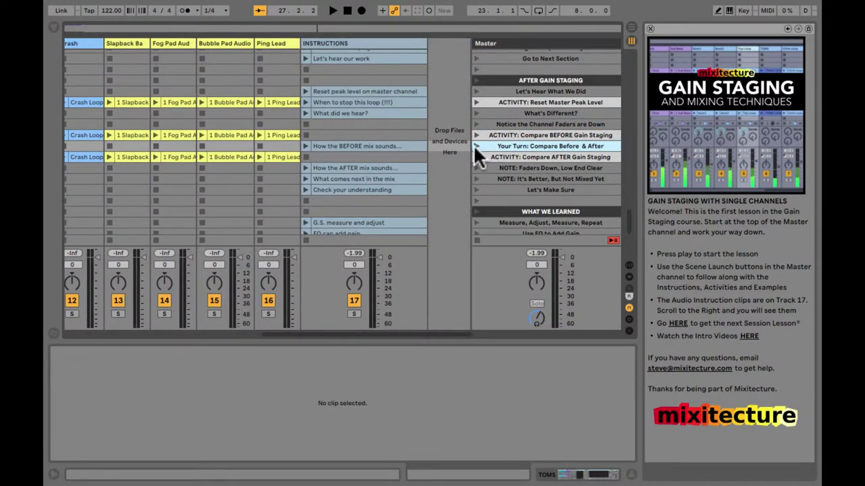
click(475, 146)
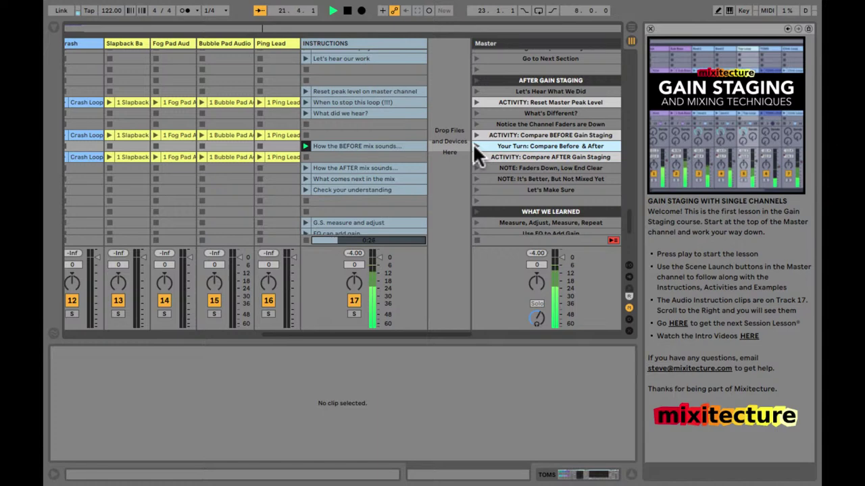
Launch the ACTIVITY: Compare BEFORE Gain Staging scene and show the Ping Lead track's channel strip devices.
click(389, 144)
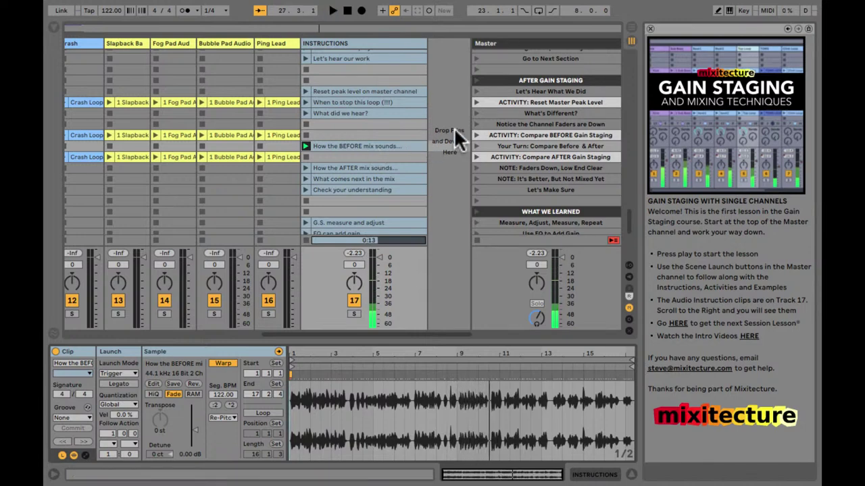
click(493, 135)
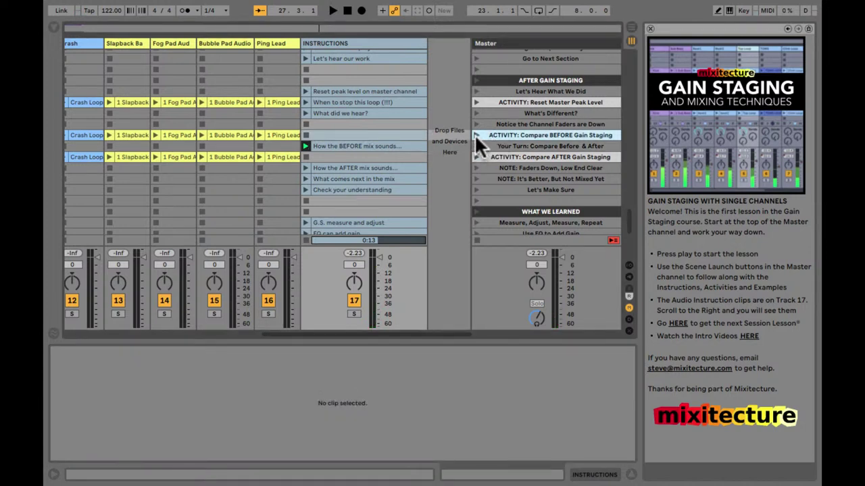
click(475, 135)
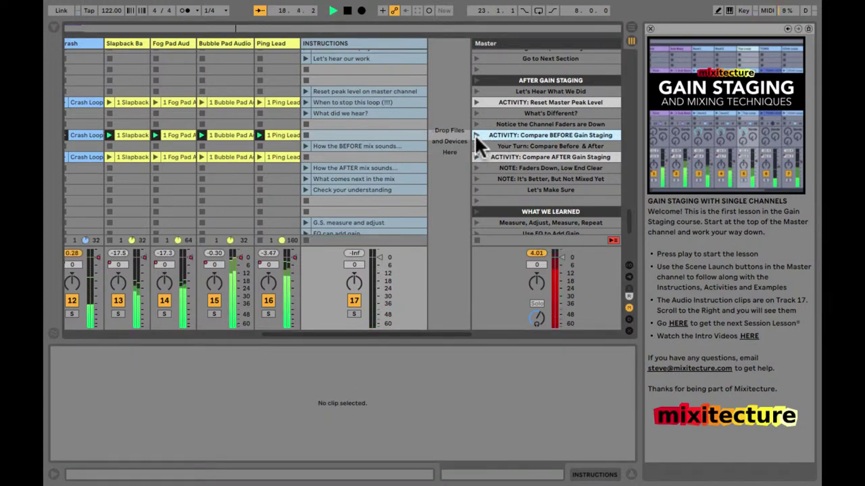
click(278, 42)
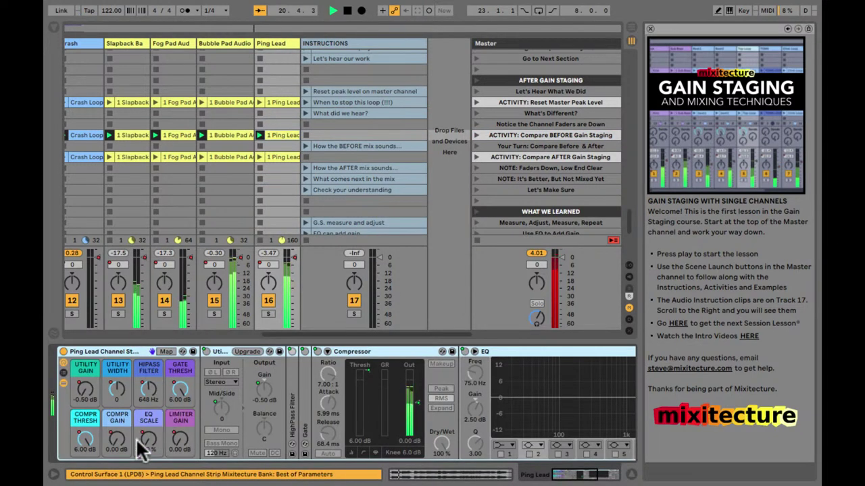
Launch the ACTIVITY: Compare AFTER Gain Staging scene and inspect the channel strip devices on the Crash and Ping Lead tracks.
click(475, 154)
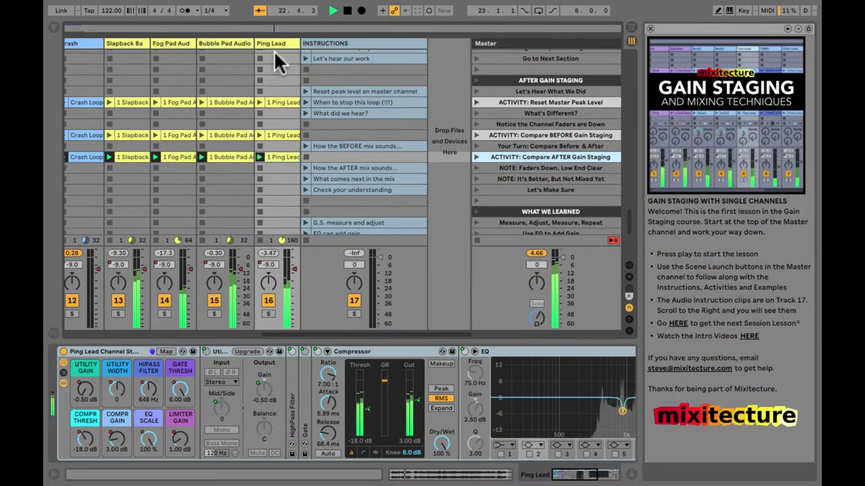
scroll(269, 263, left, 5)
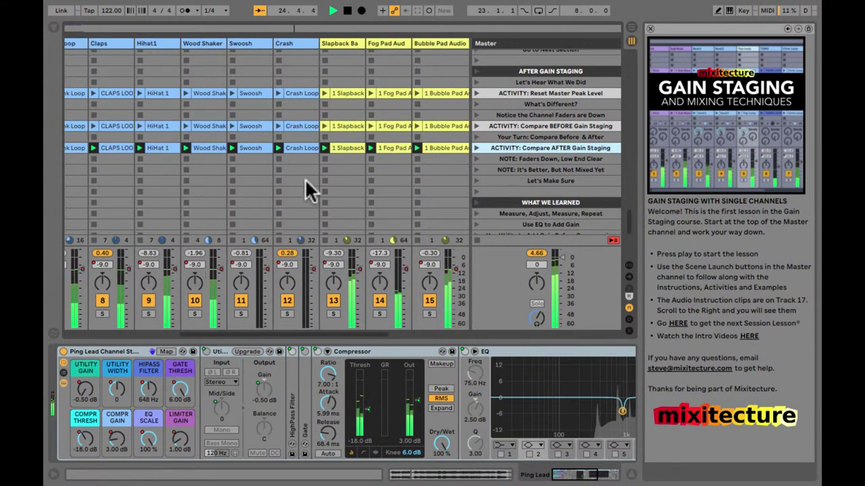
click(313, 148)
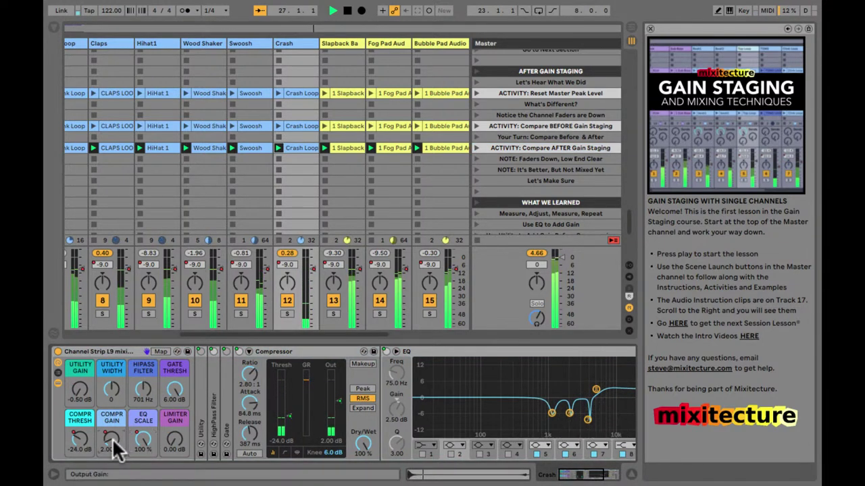
click(344, 148)
key(Right)
key(Right)
key(Right)
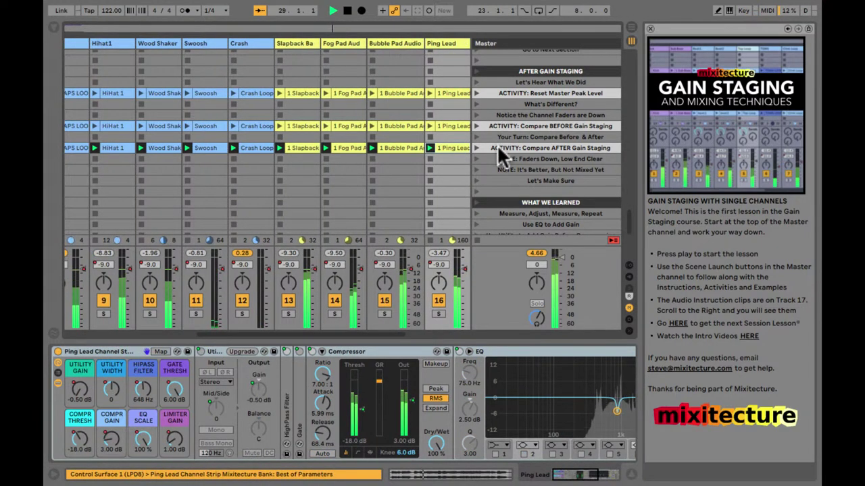
Play the Compare BEFORE Gain Staging scene again, check the track peak levels back to Kick, and show the Top Loop clip's waveform.
click(497, 145)
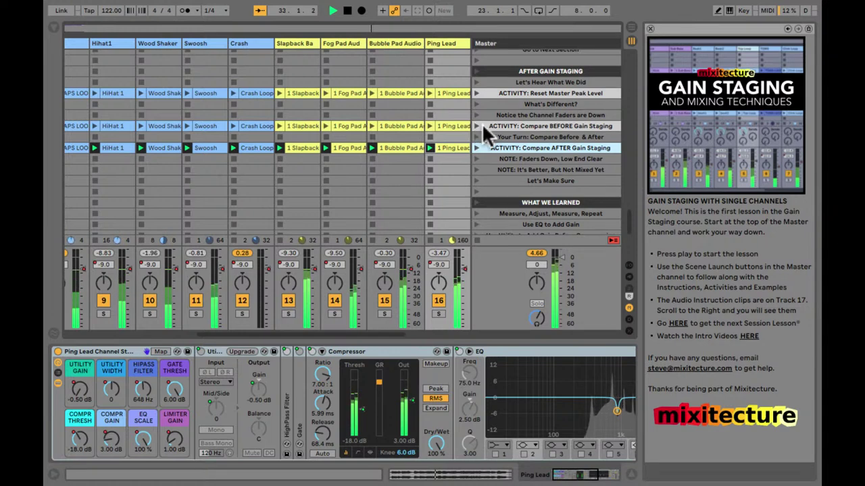
click(476, 125)
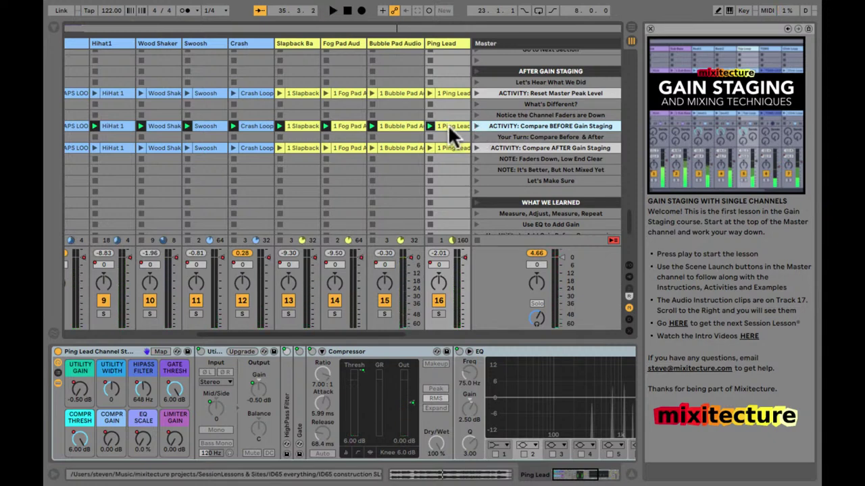
scroll(198, 263, left, 5)
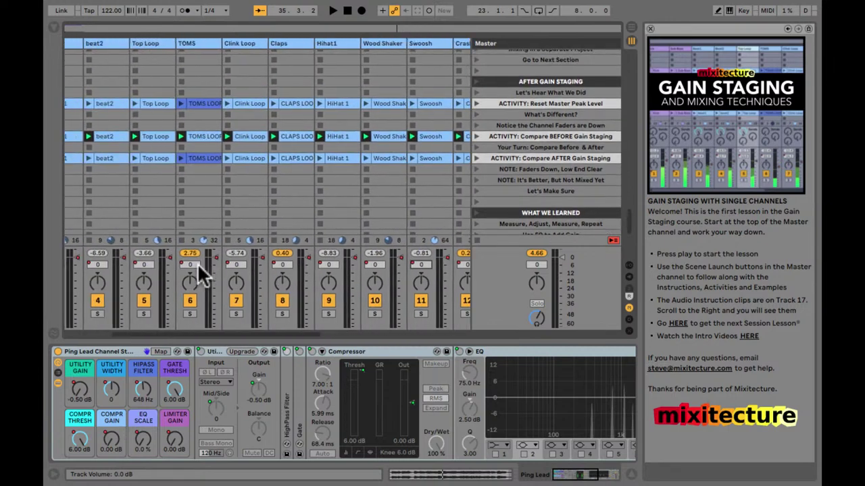
scroll(391, 195, up, 1)
scroll(393, 194, left, 3)
scroll(393, 194, down, 1)
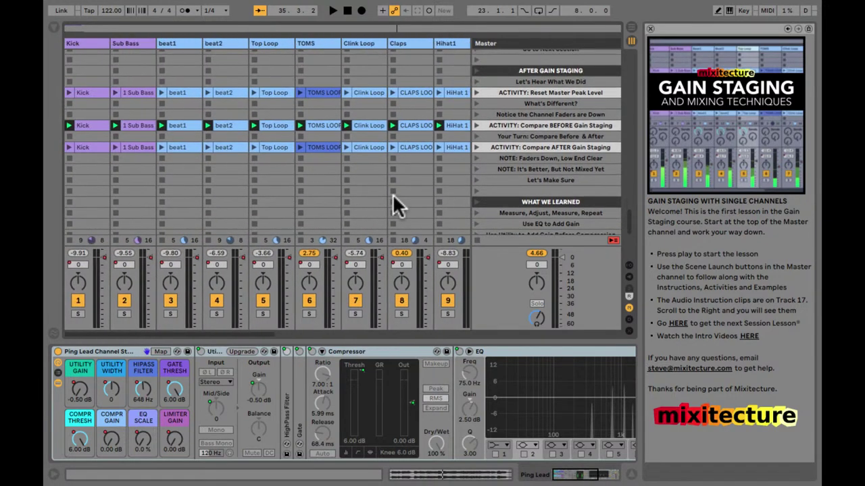
click(274, 125)
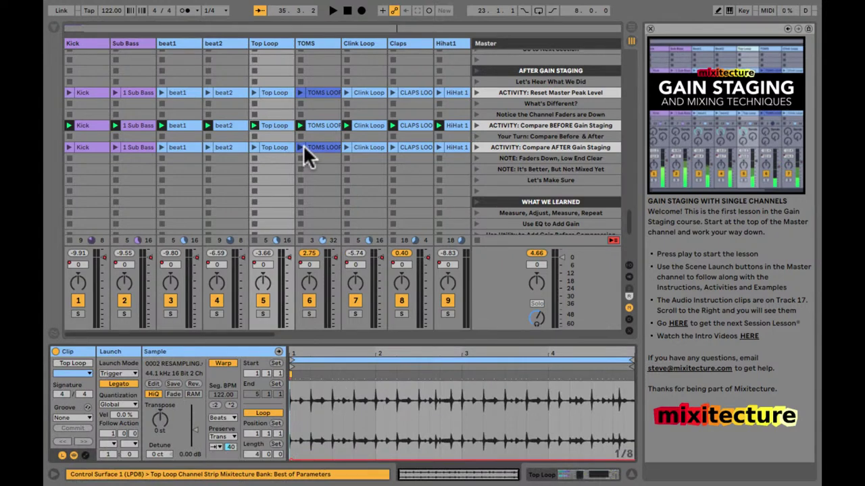
Play the Compare AFTER Gain Staging scene and check the peak levels and faders from Kick through Ping Lead.
click(486, 148)
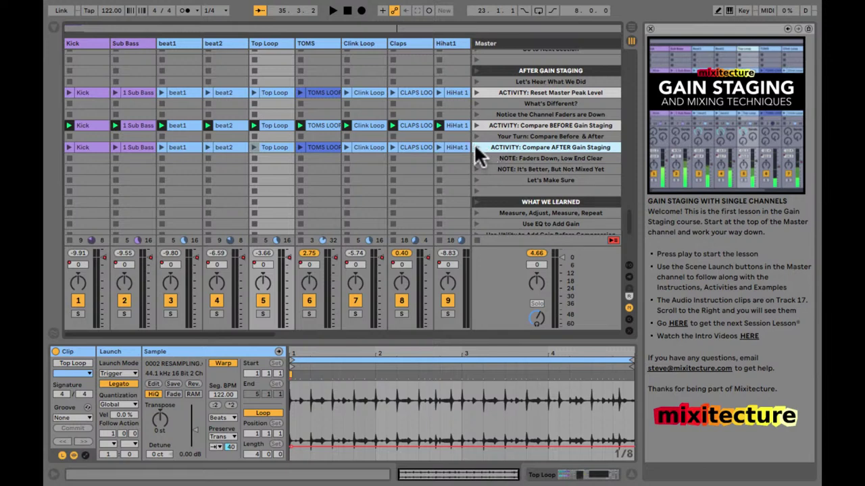
click(476, 147)
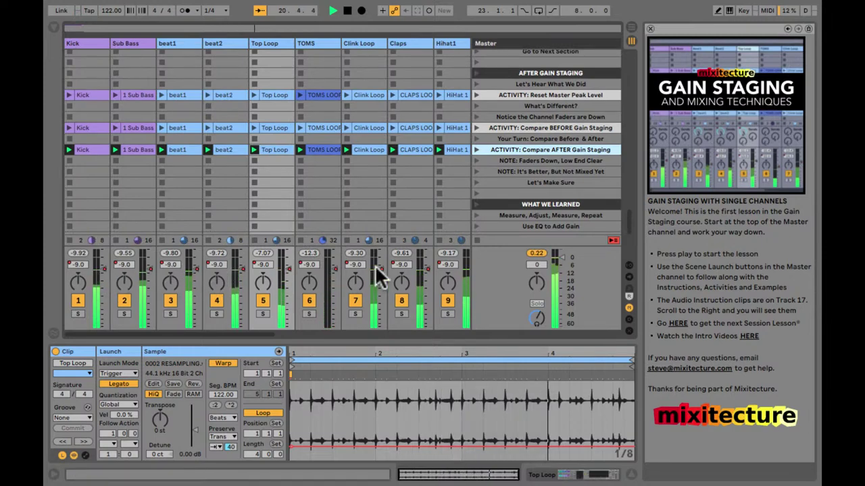
scroll(377, 266, right, 5)
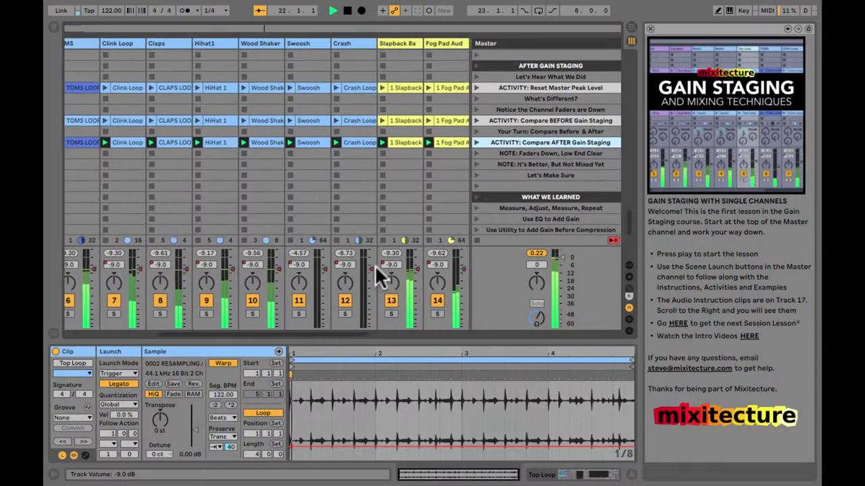
scroll(375, 265, right, 2)
scroll(374, 265, down, 1)
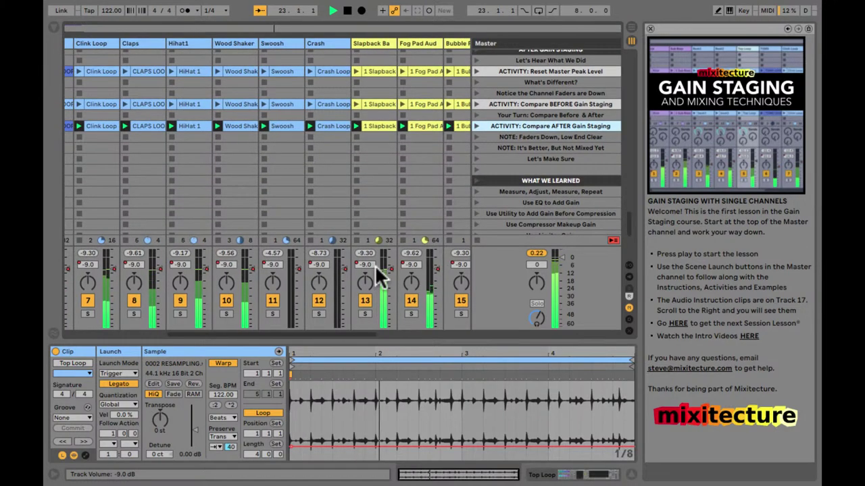
scroll(430, 267, right, 4)
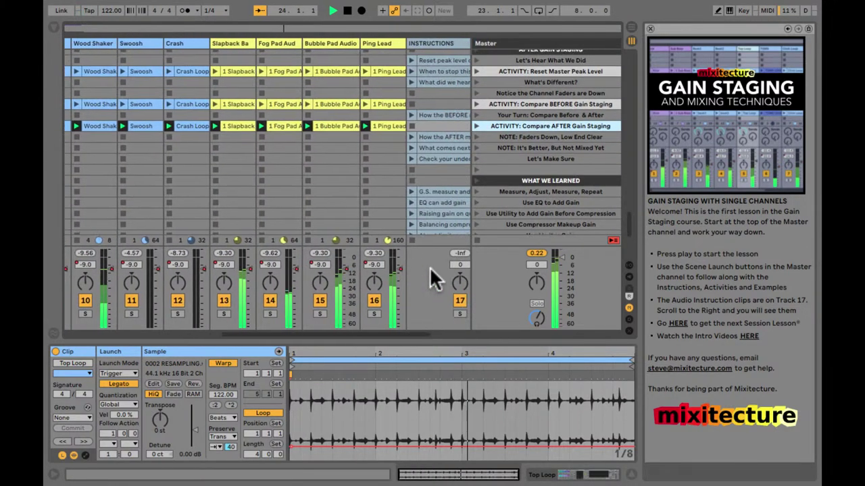
scroll(430, 267, right, 1)
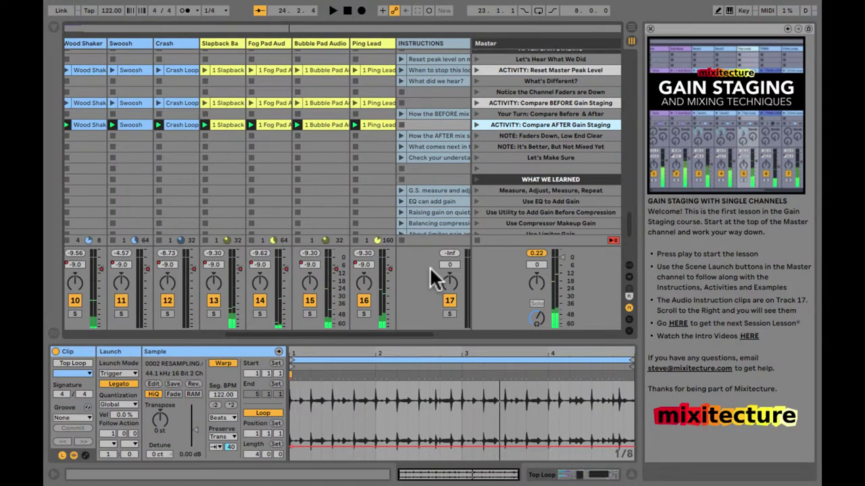